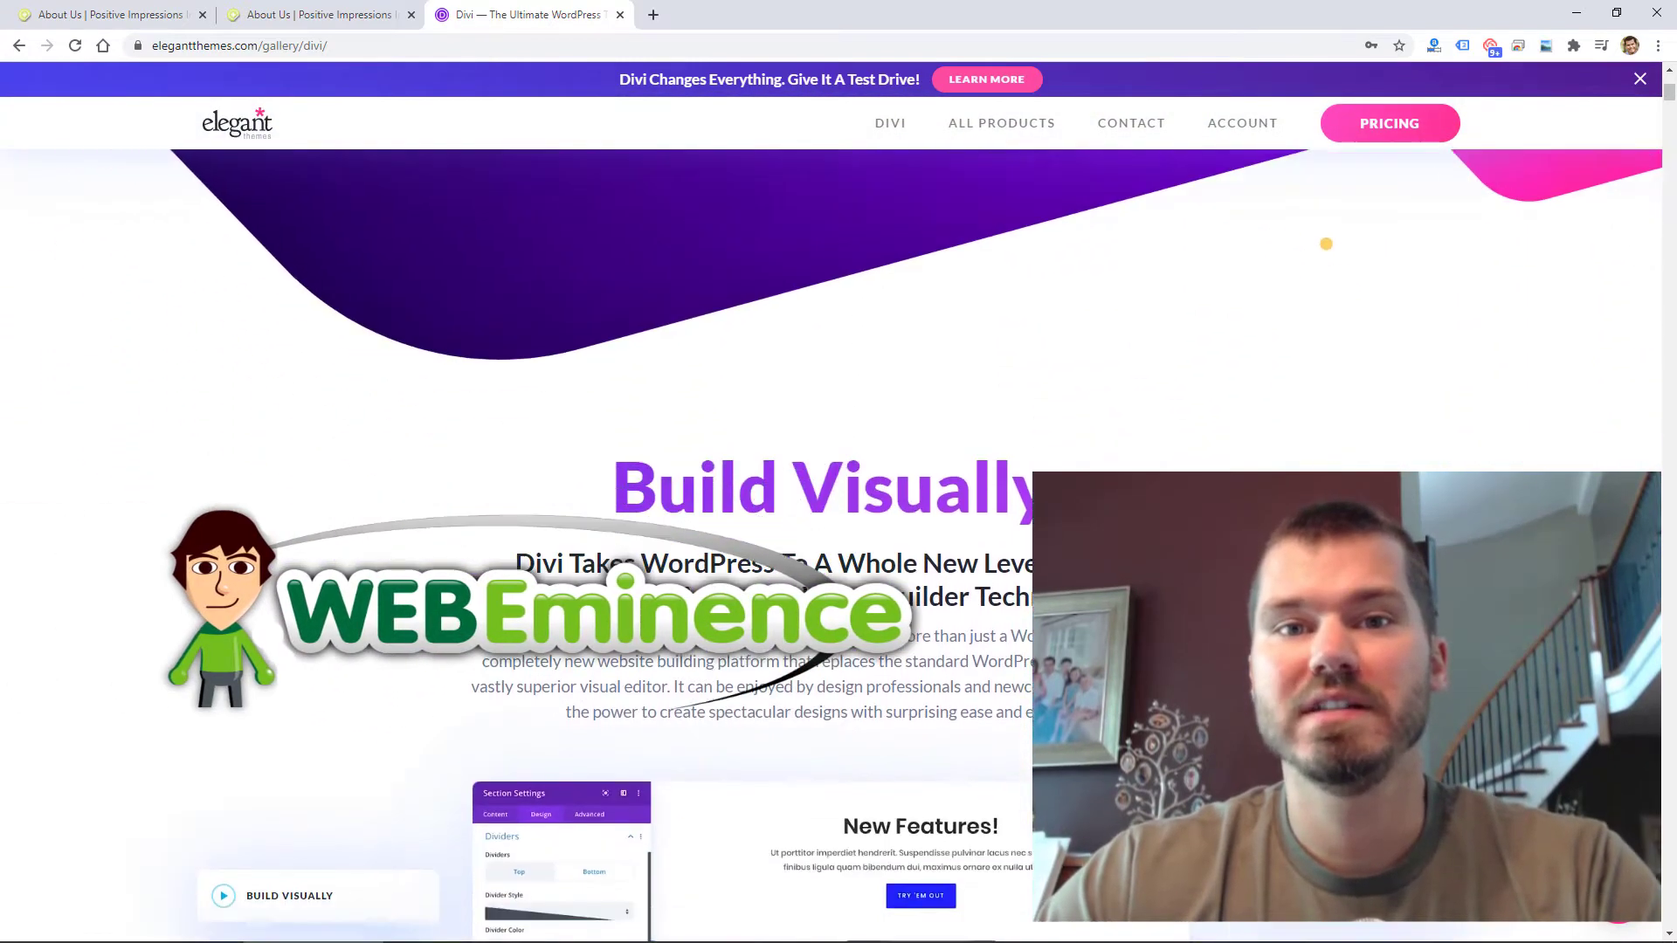
# Step: Discard the Row Settings and drag extra space in below the NO BOTS row
pyautogui.scroll(-4, 574, 718)
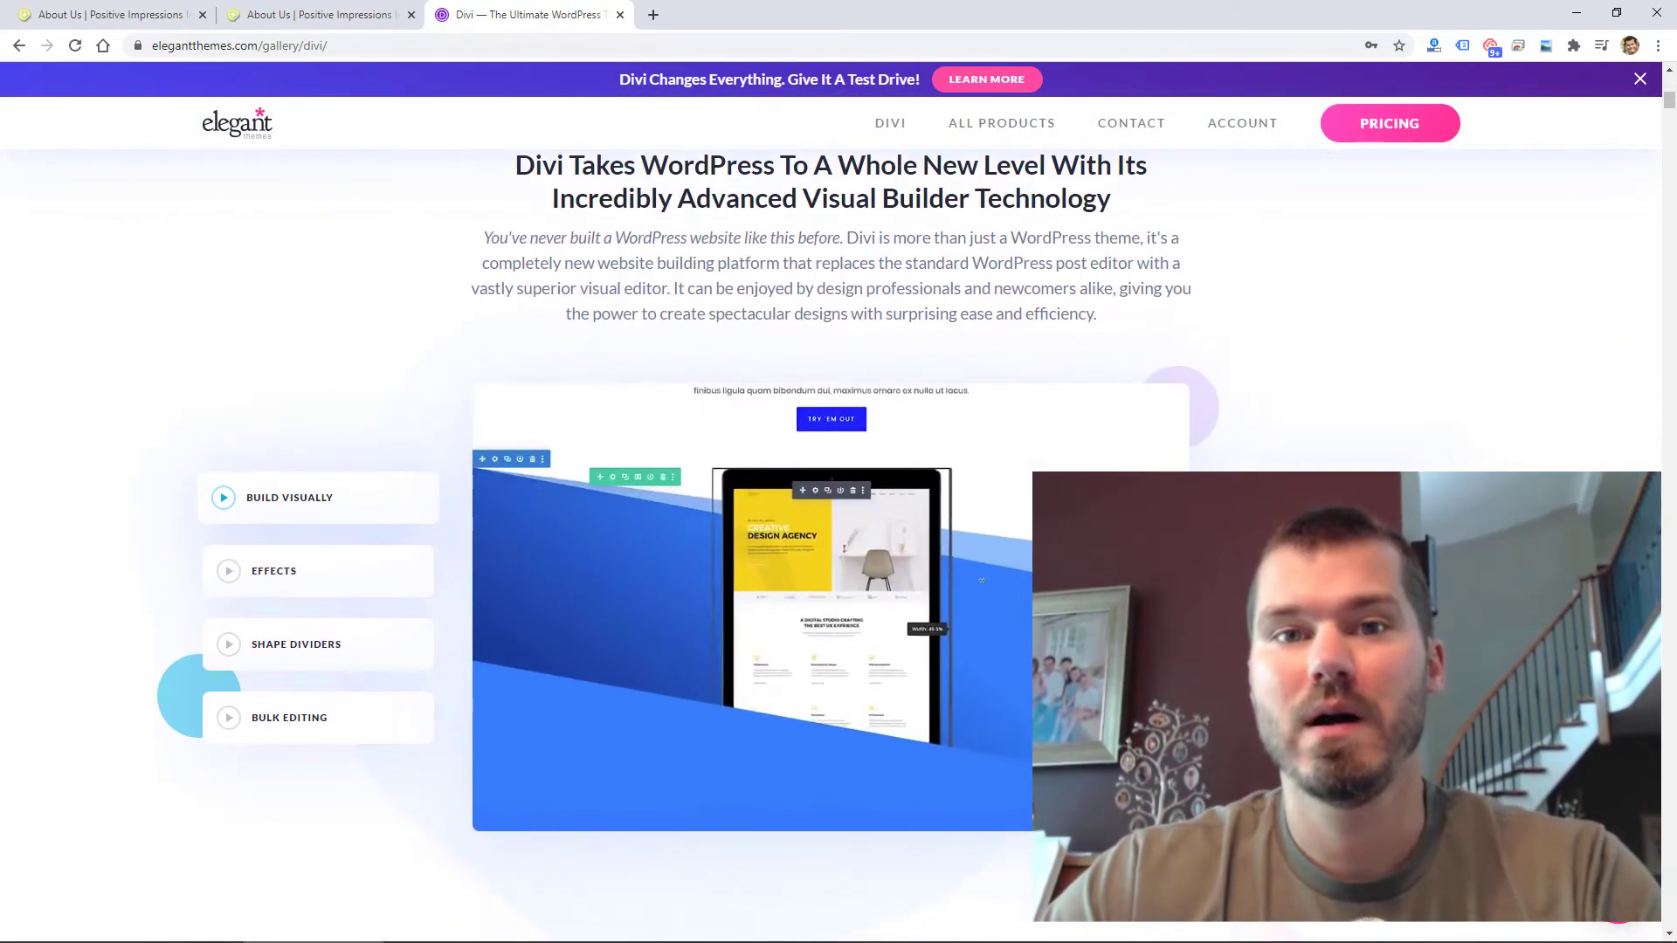
pyautogui.scroll(-7, 574, 718)
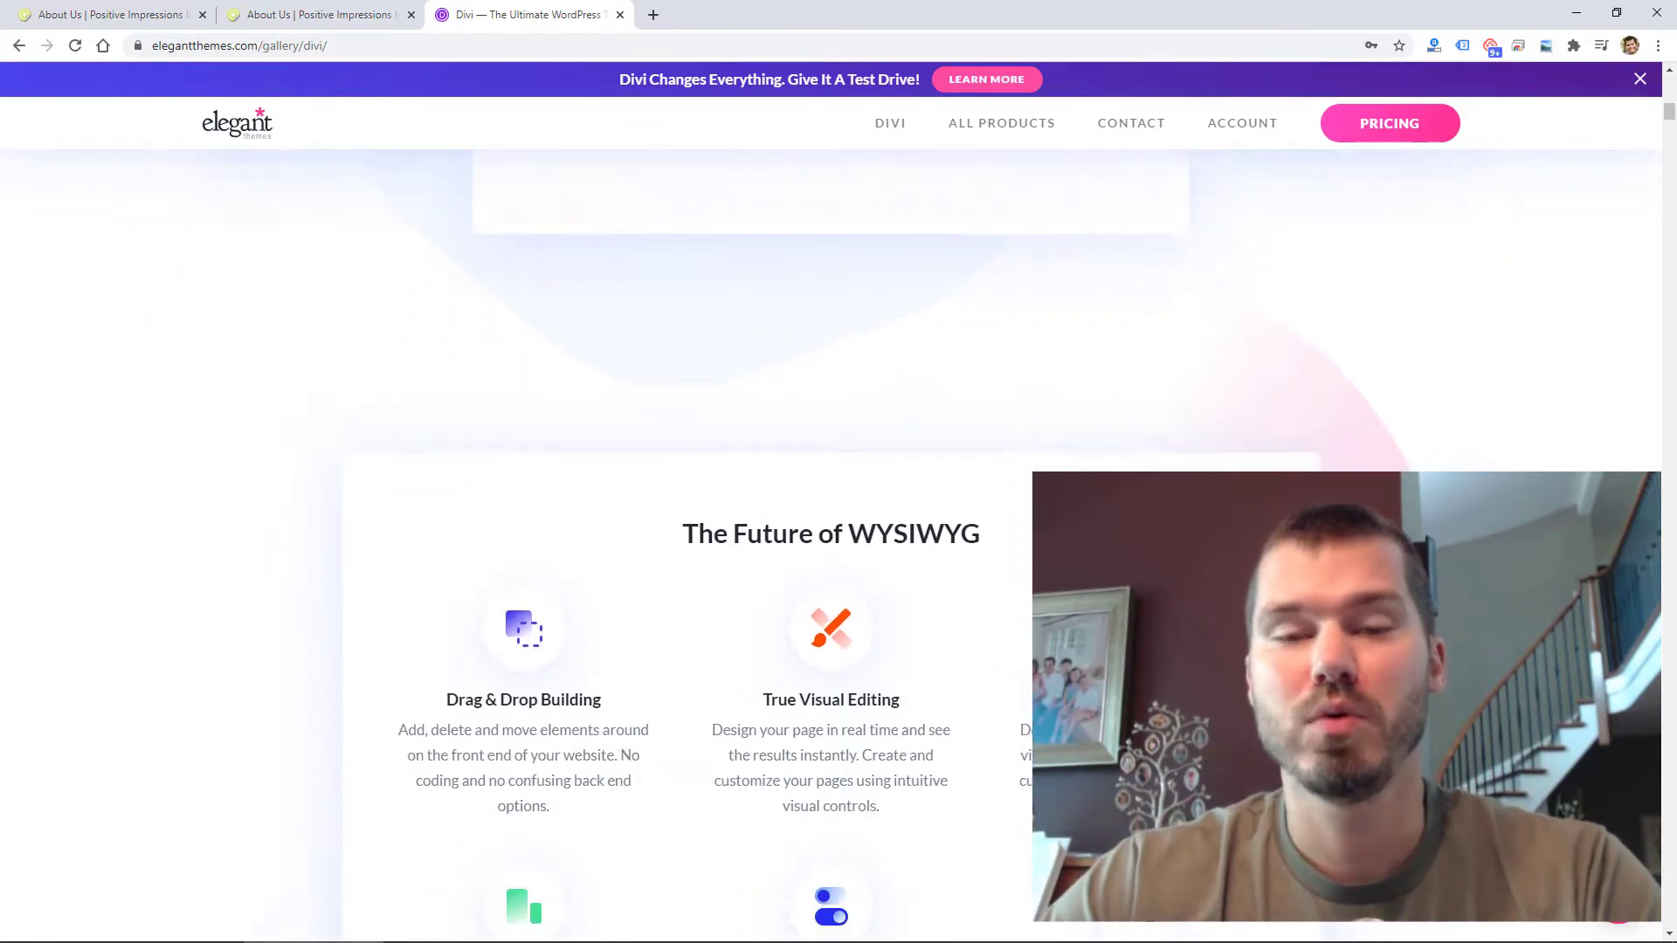
pyautogui.scroll(-6, 522, 774)
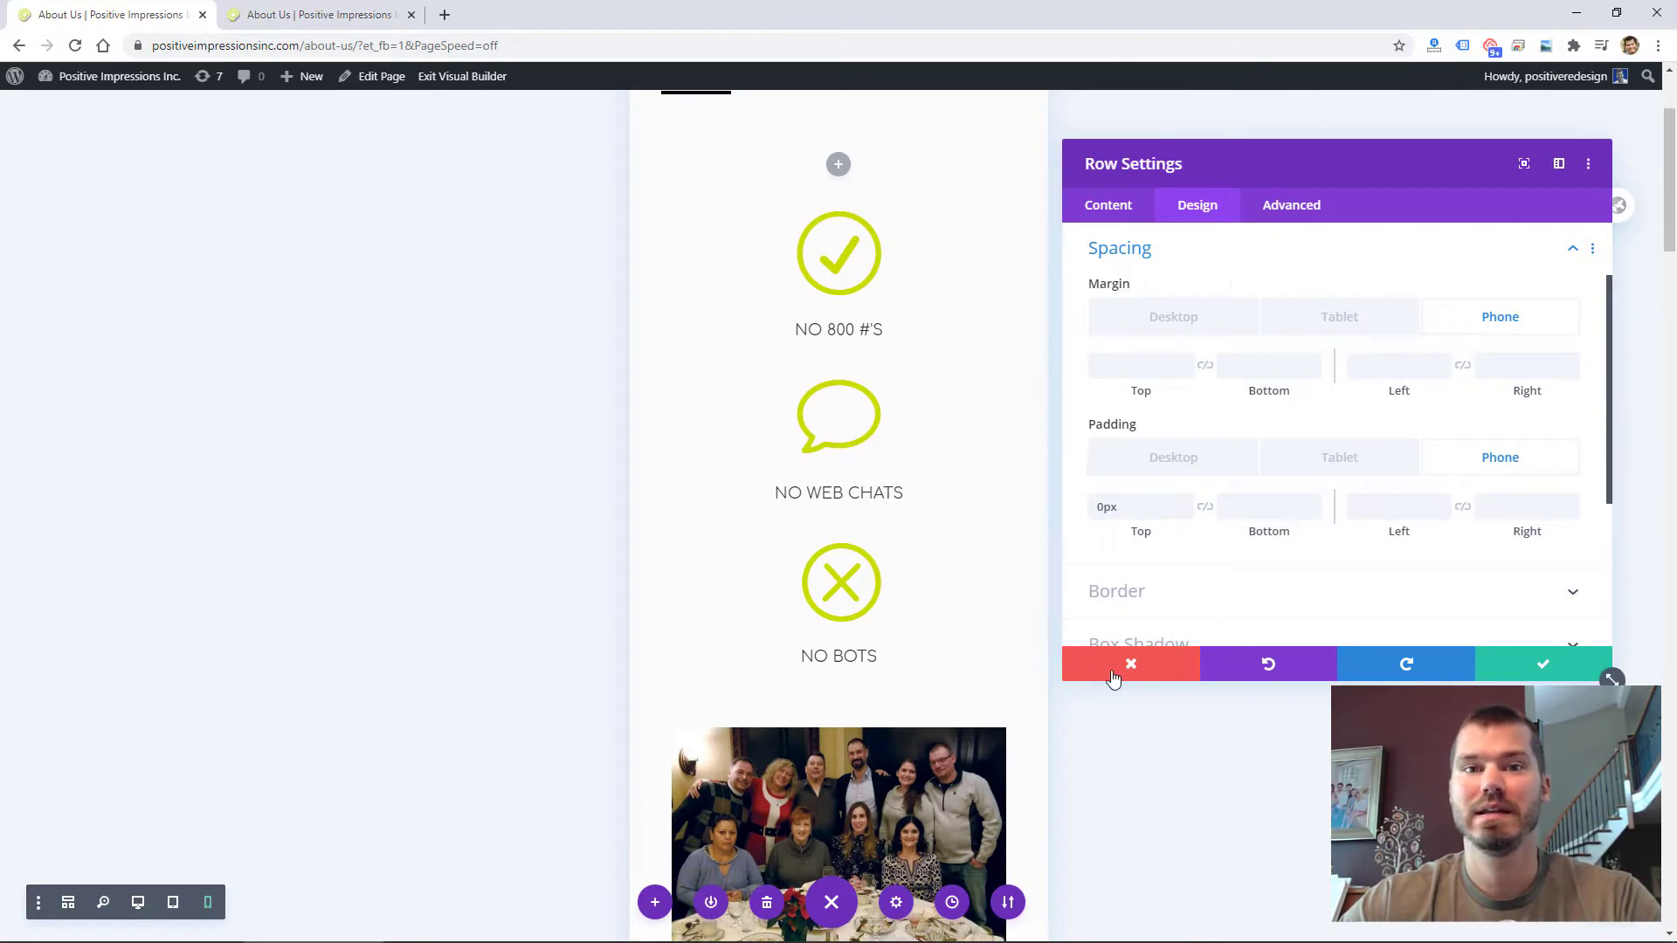
pyautogui.click(1113, 677)
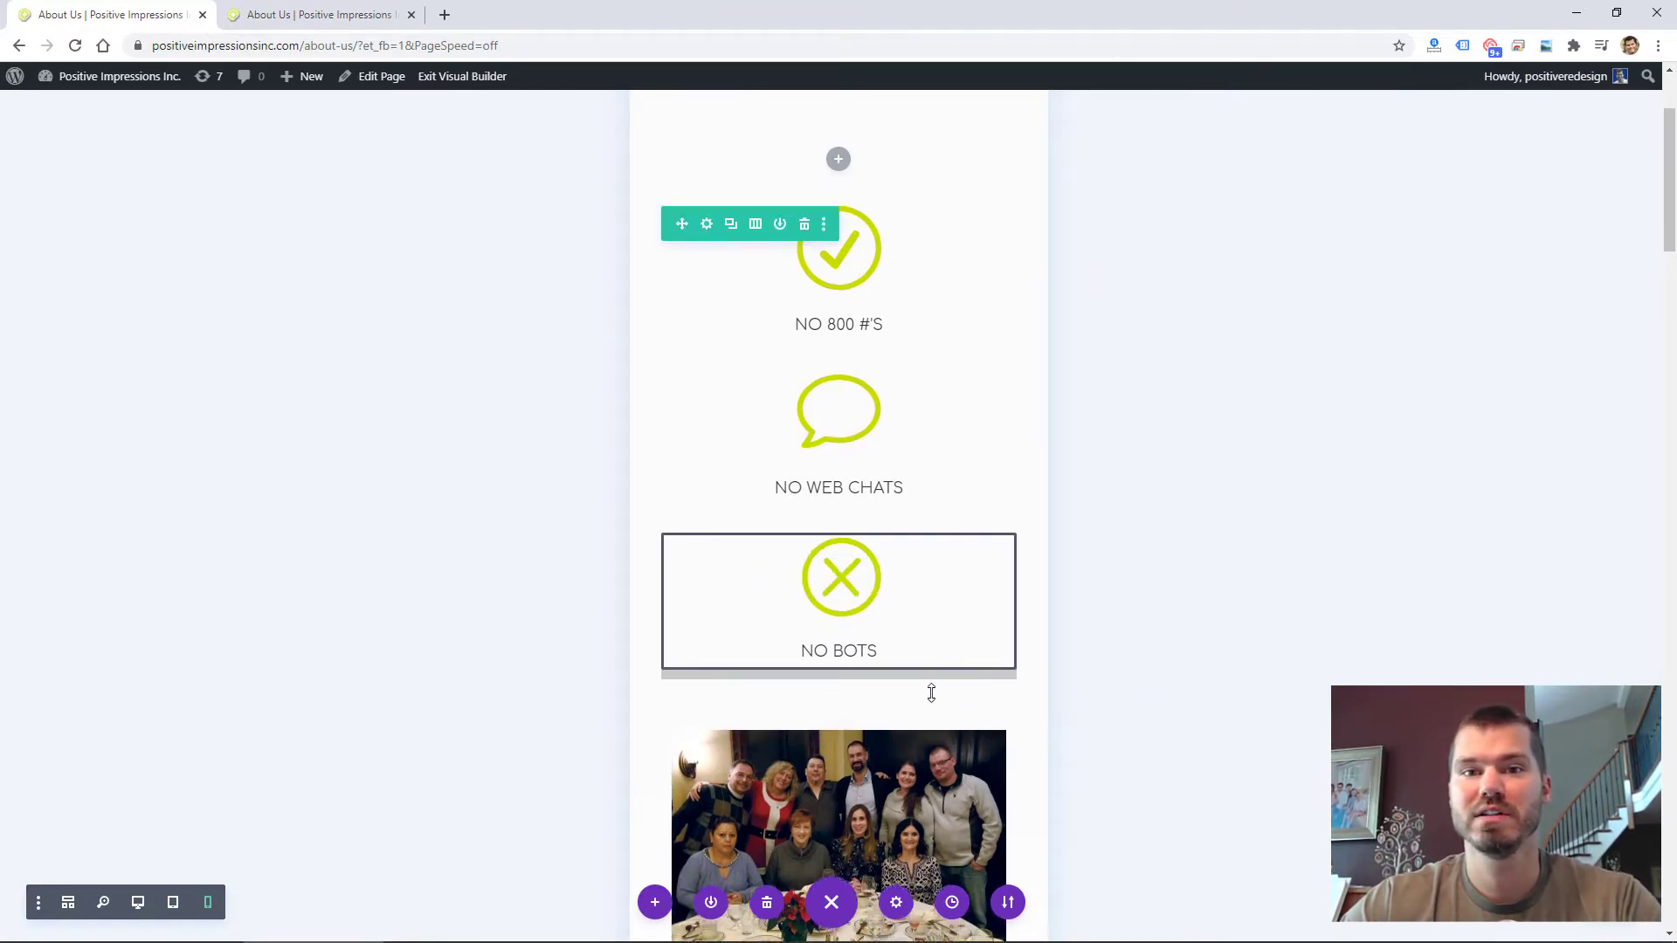
pyautogui.moveTo(933, 692); pyautogui.dragTo(932, 726)
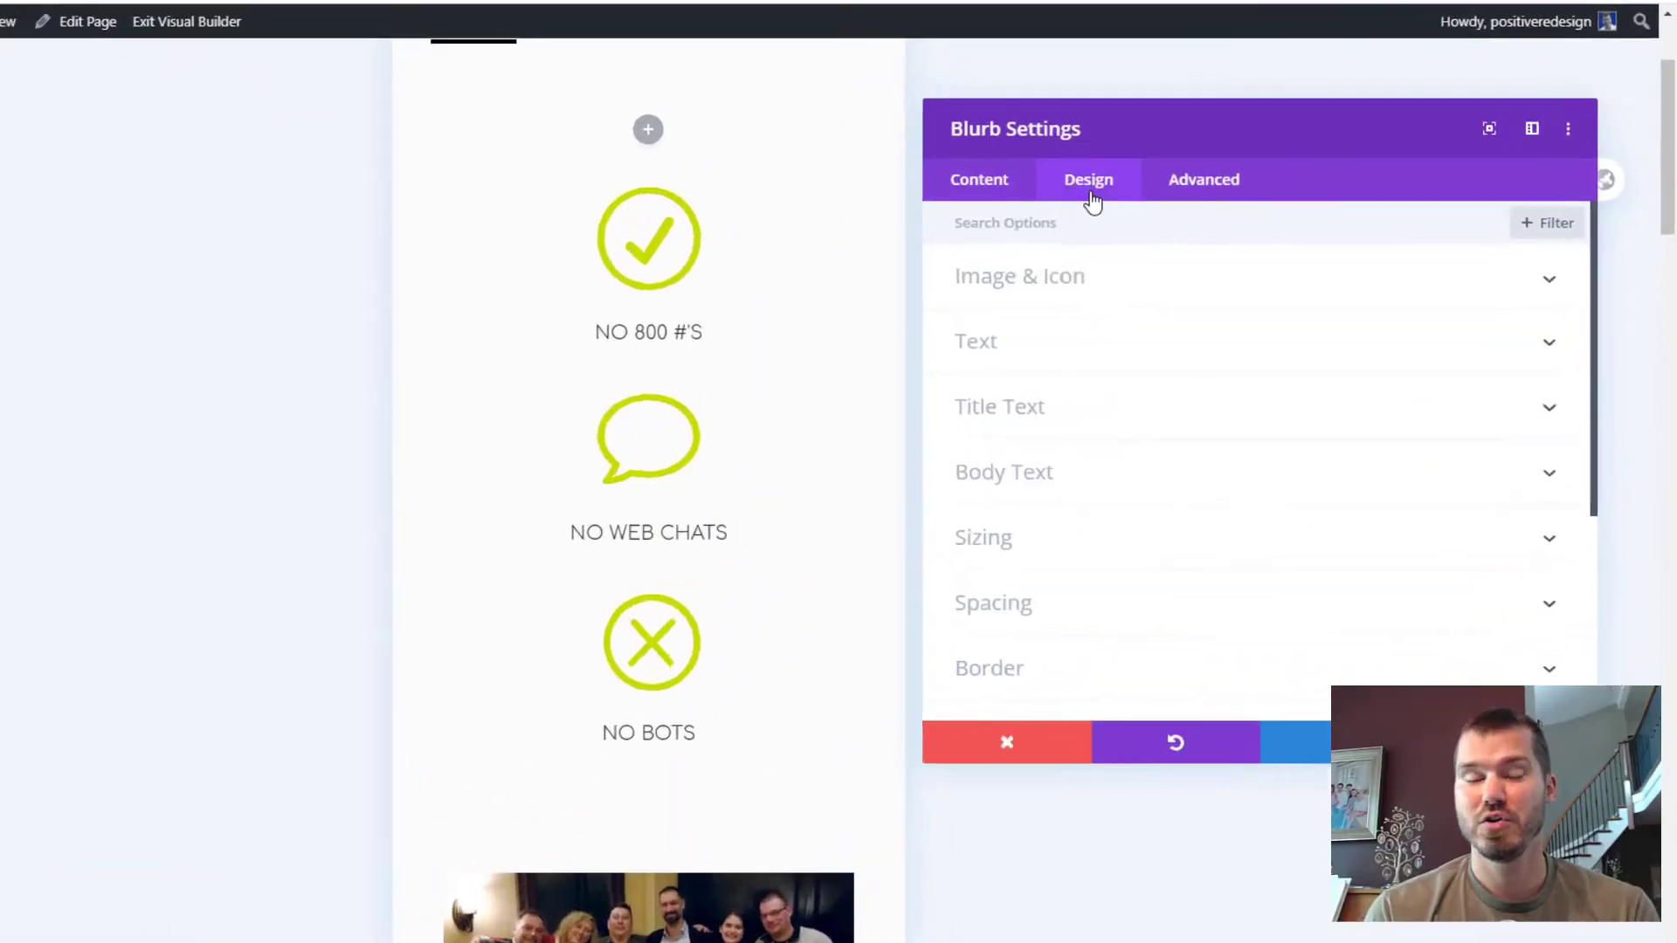
# Step: Clear the blurb's 49px Margin Bottom and give it a phone-only 52px bottom margin
pyautogui.click(1000, 611)
pyautogui.scroll(-4, 805, 696)
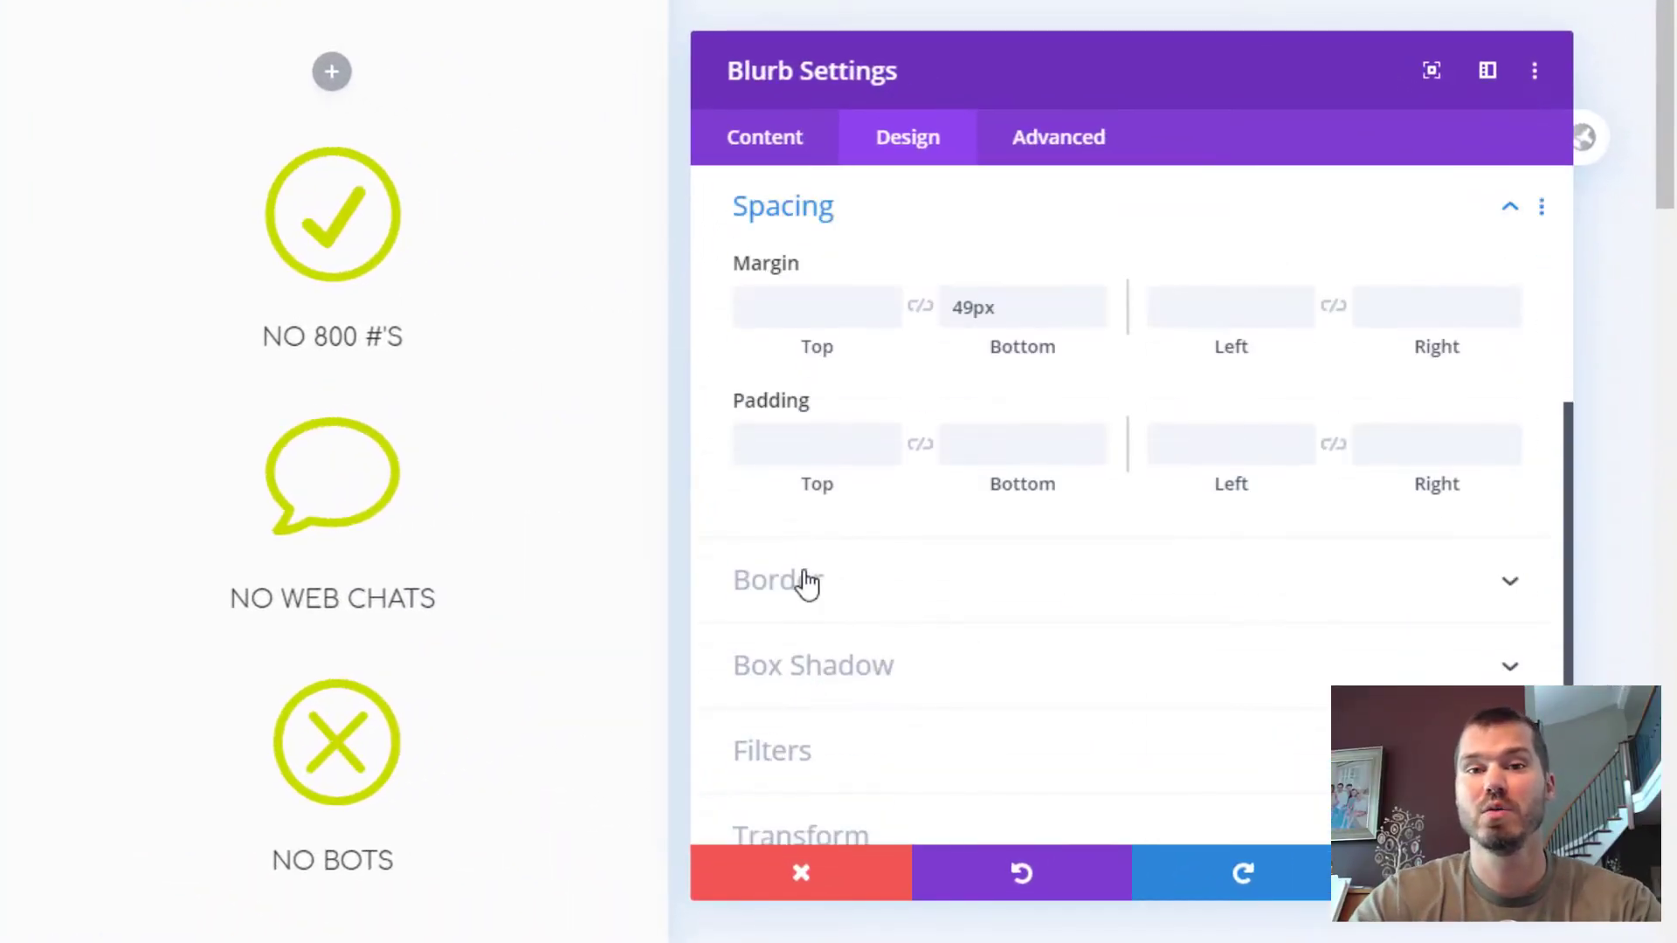
pyautogui.doubleClick(977, 313)
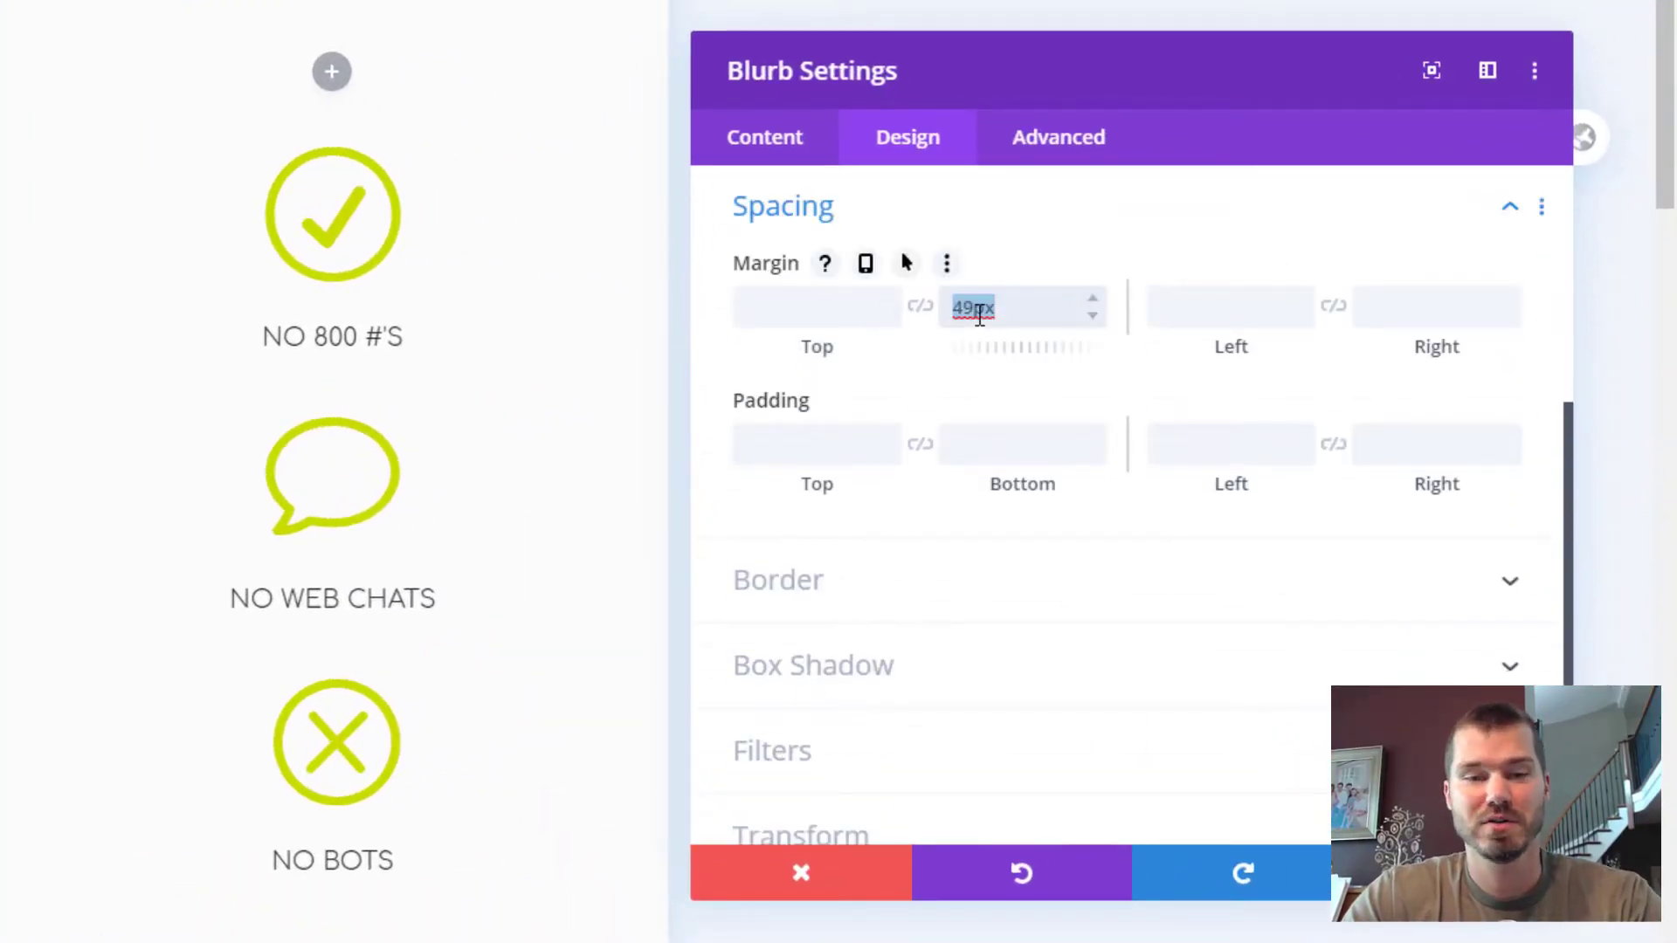
pyautogui.press('BackSpace')
pyautogui.click(867, 263)
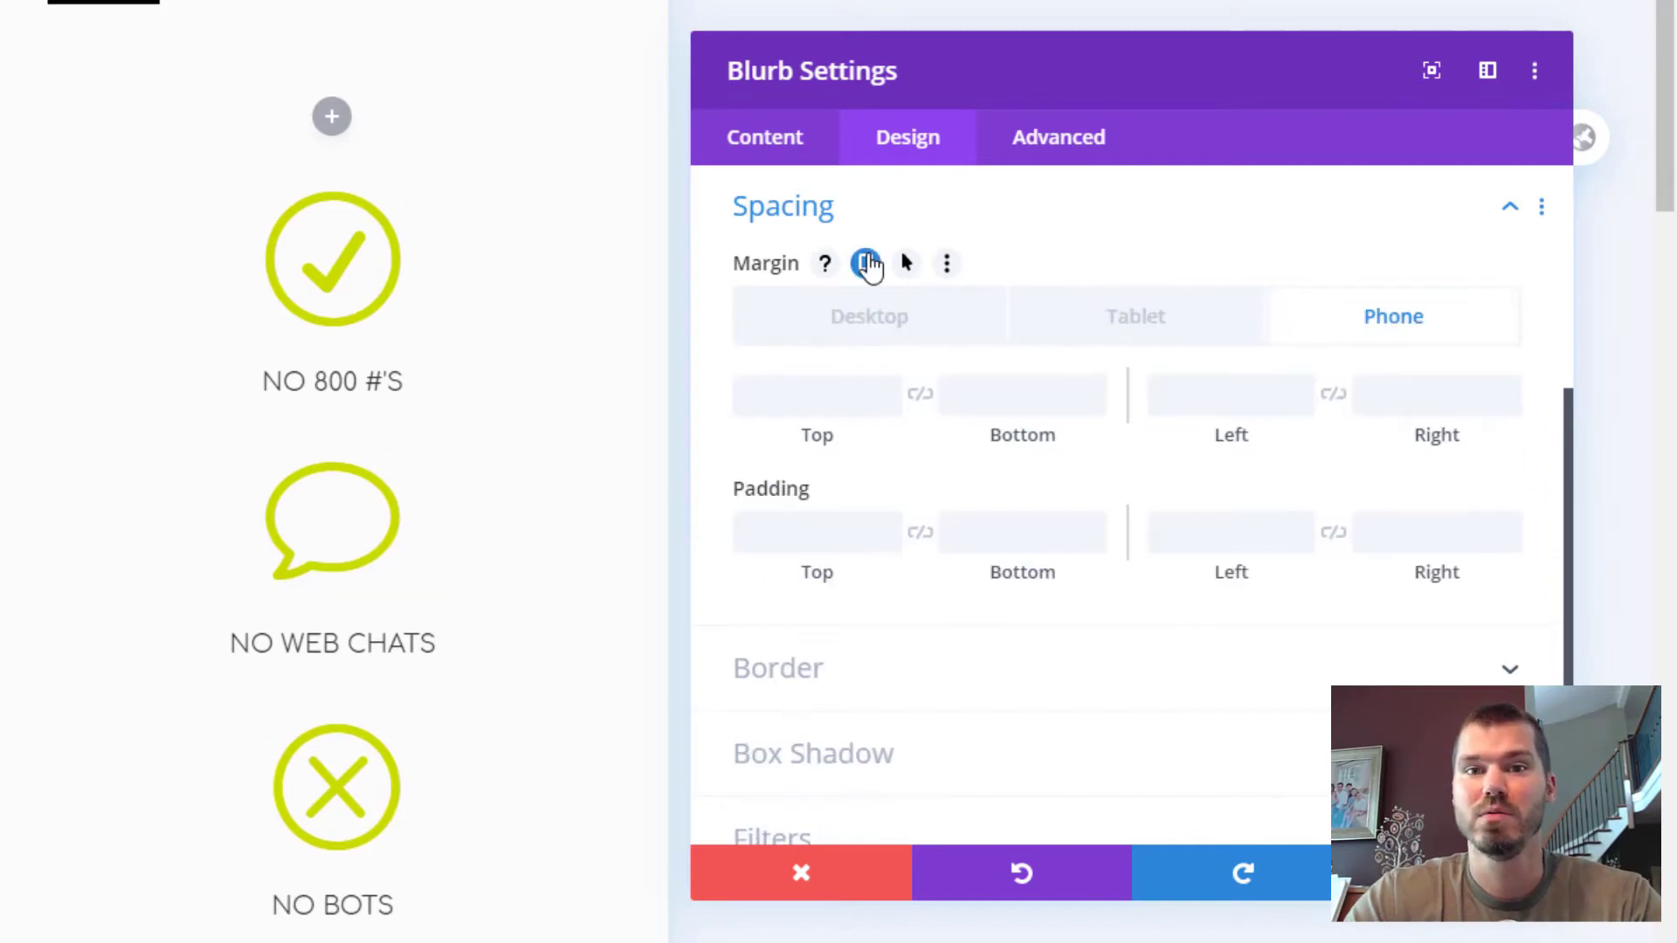
pyautogui.click(907, 331)
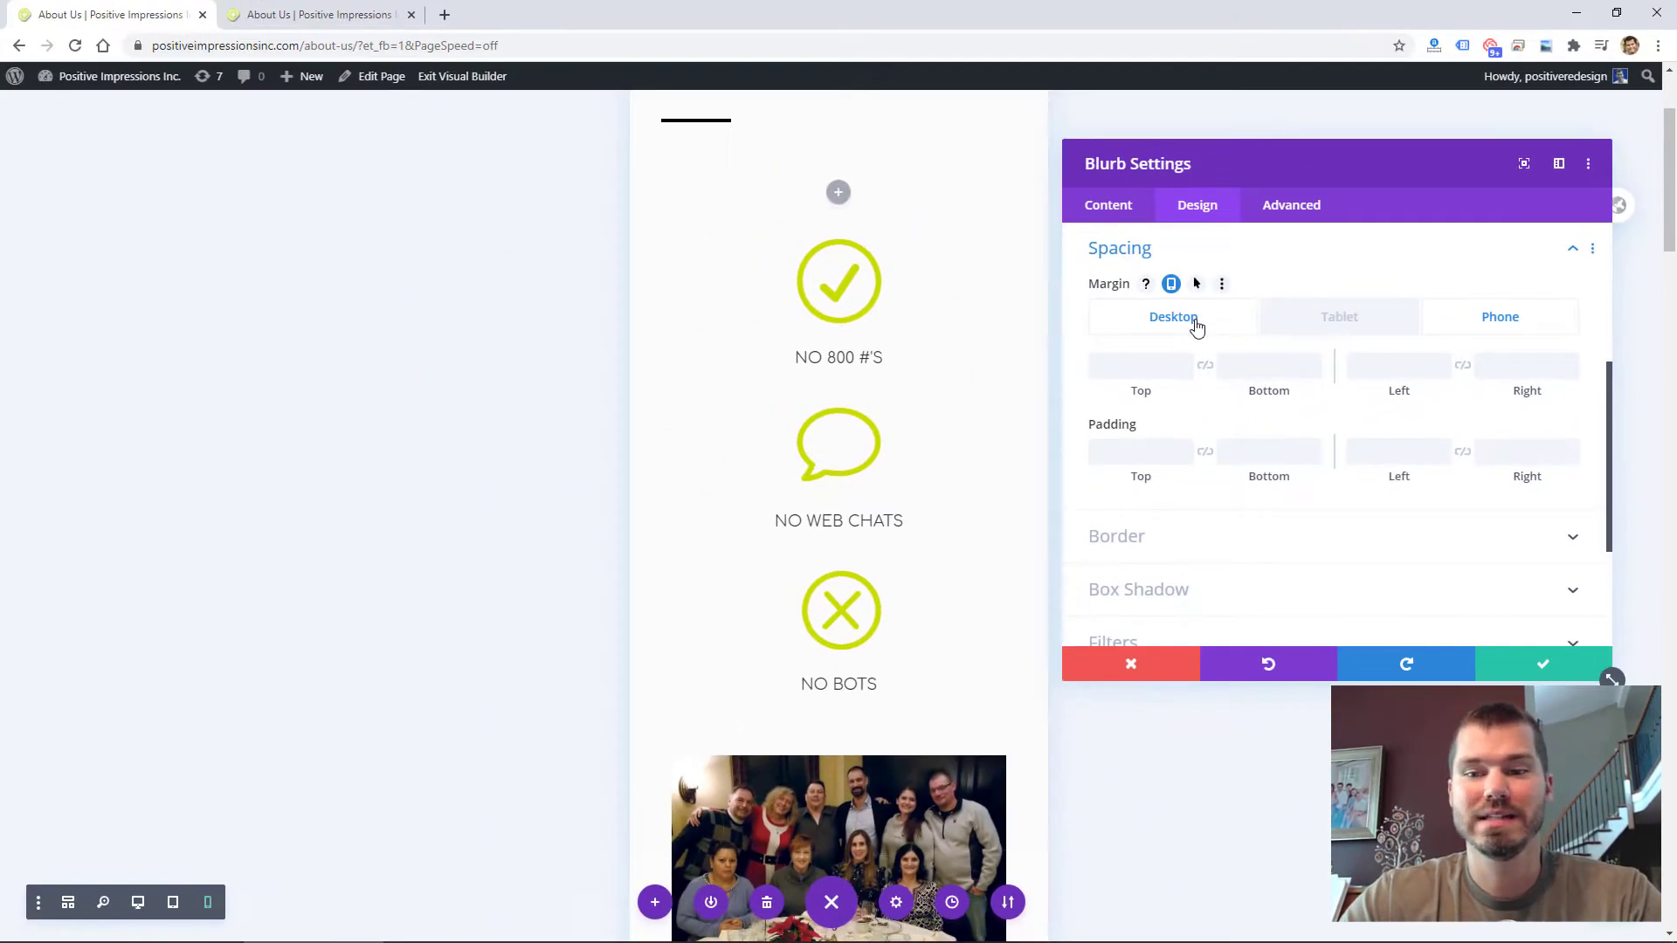
pyautogui.click(1303, 326)
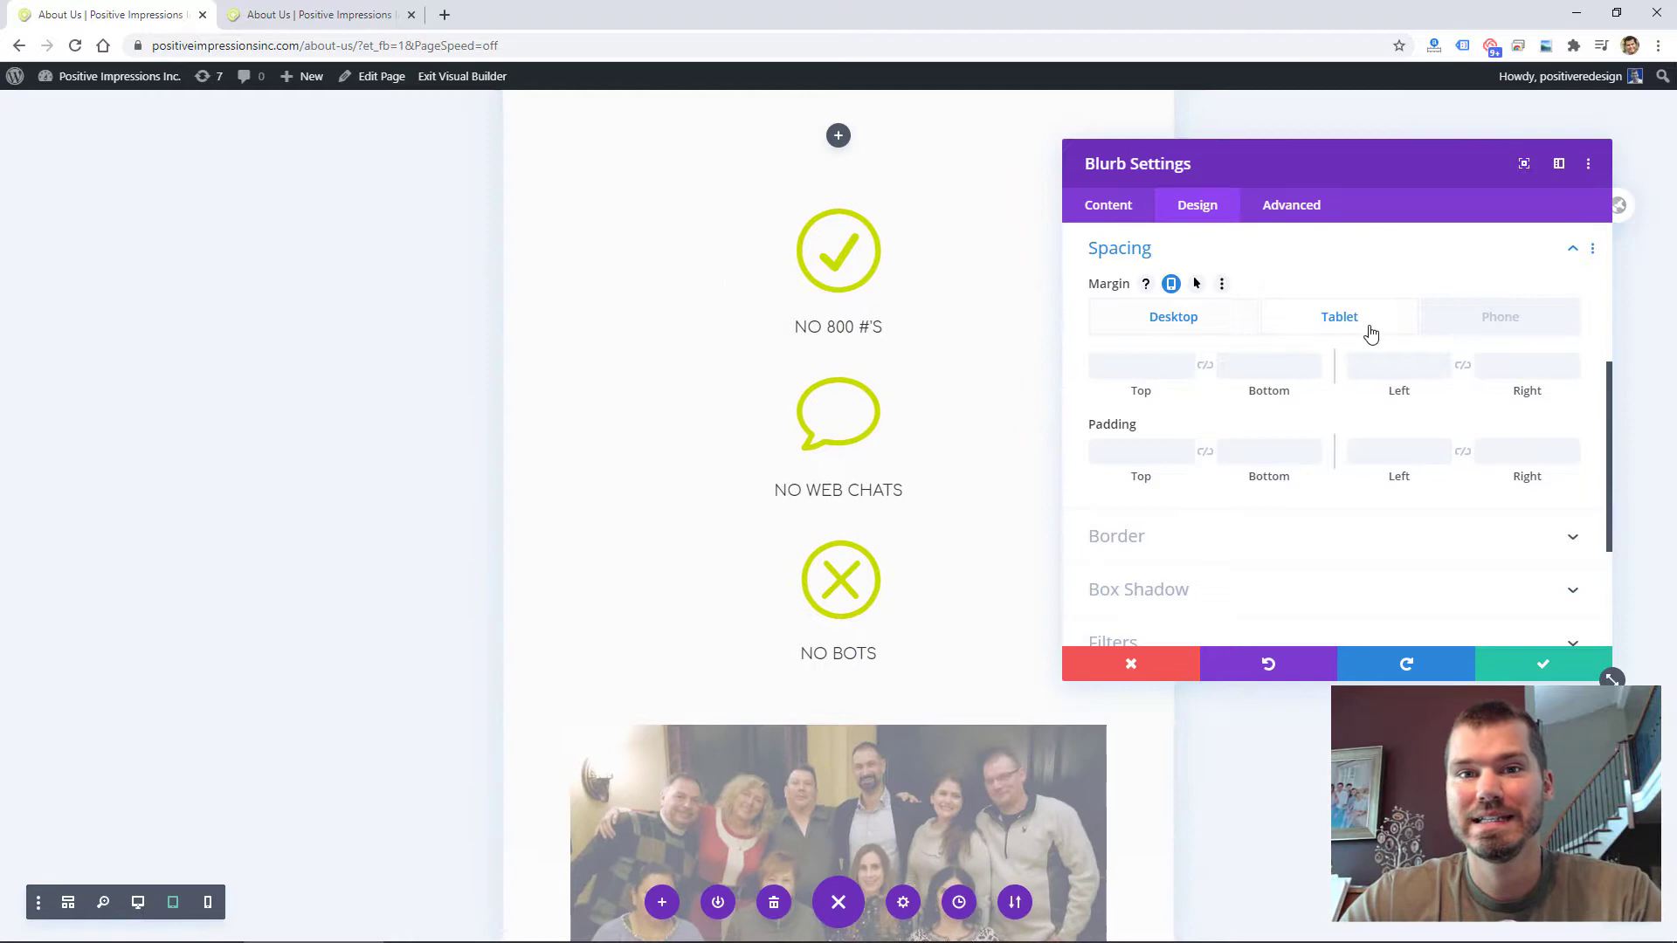
pyautogui.click(1455, 334)
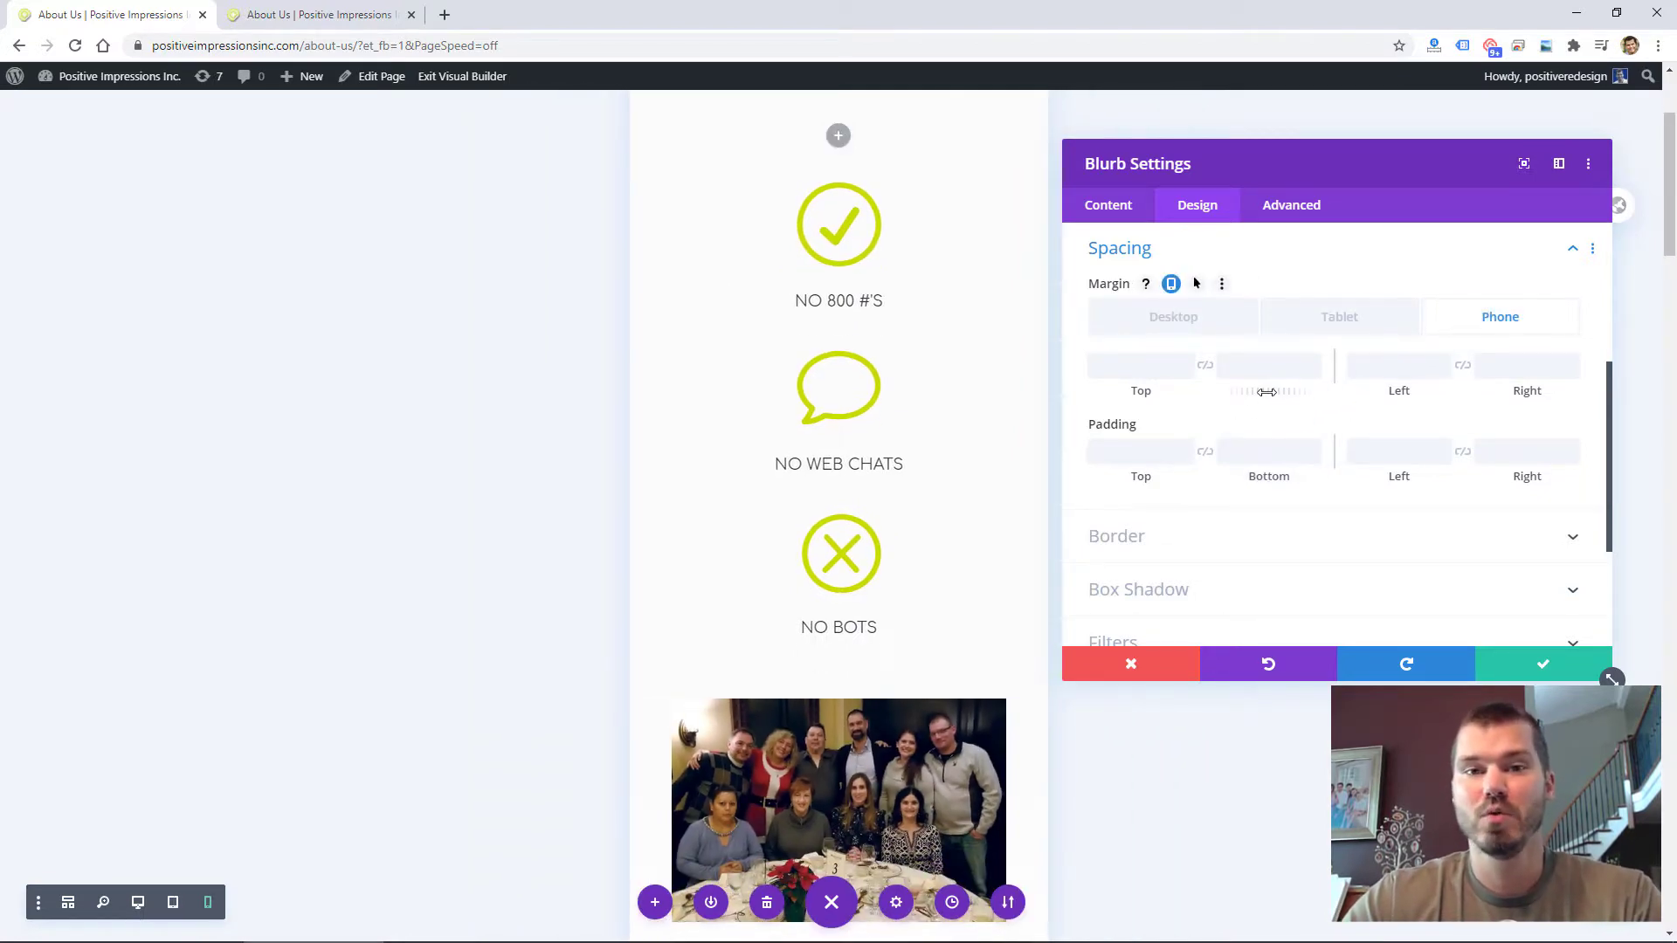
pyautogui.moveTo(1267, 392); pyautogui.dragTo(1313, 401)
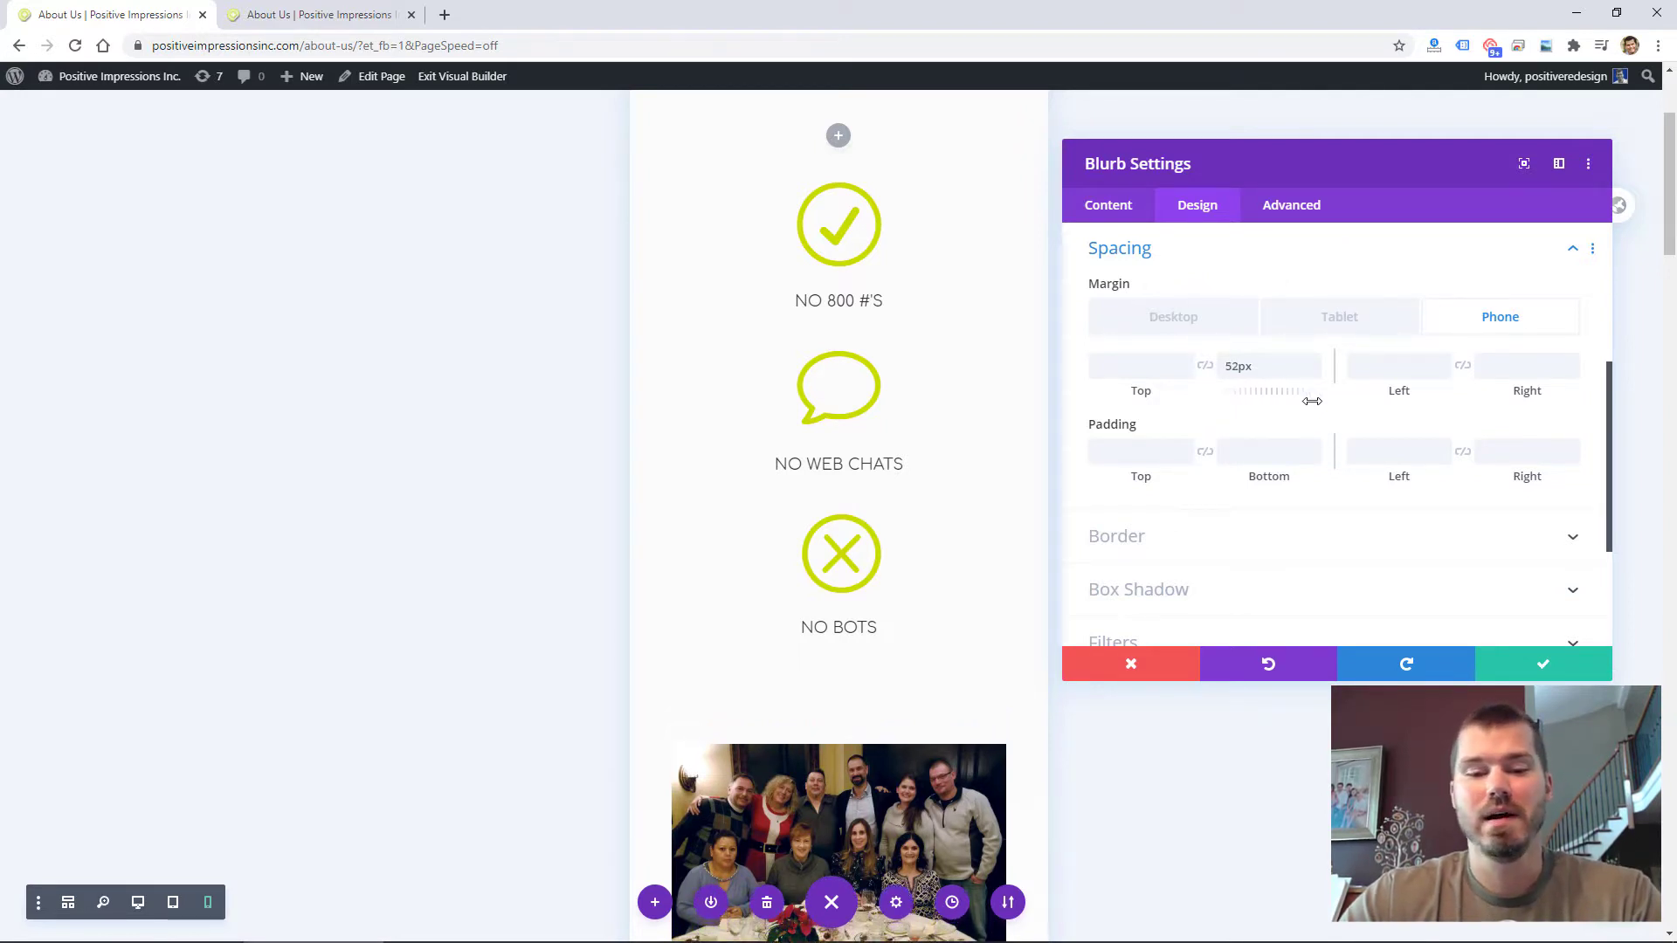
# Step: Preview the page at desktop width, then at phone width, scrolling through the layout
pyautogui.click(1198, 325)
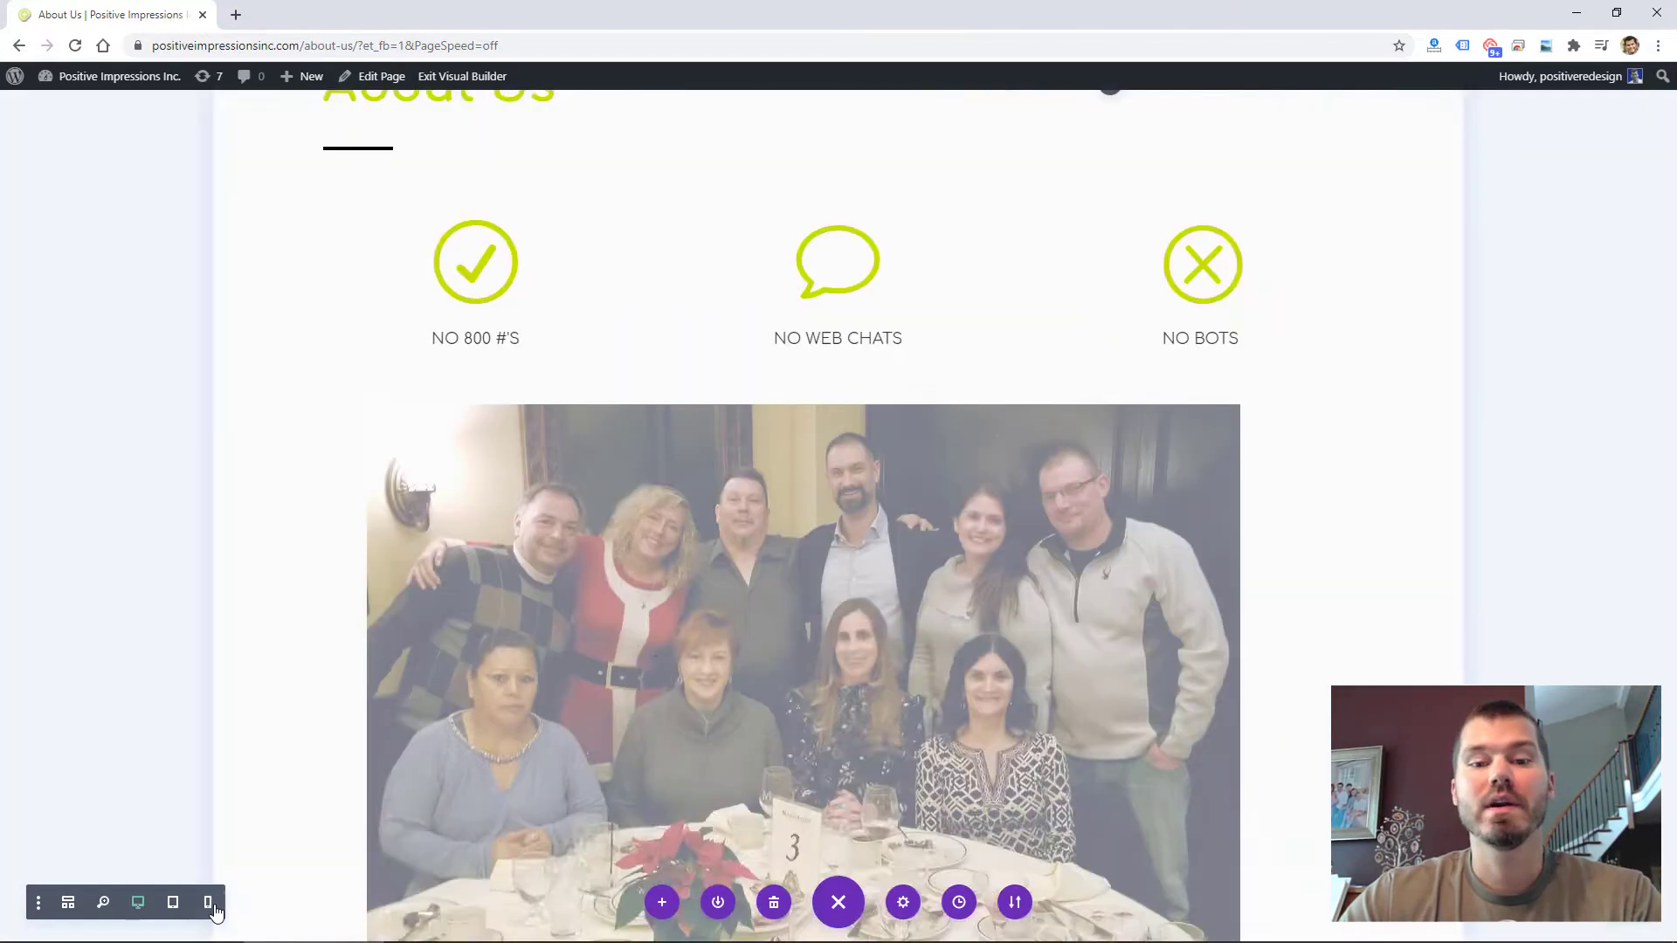
pyautogui.click(213, 908)
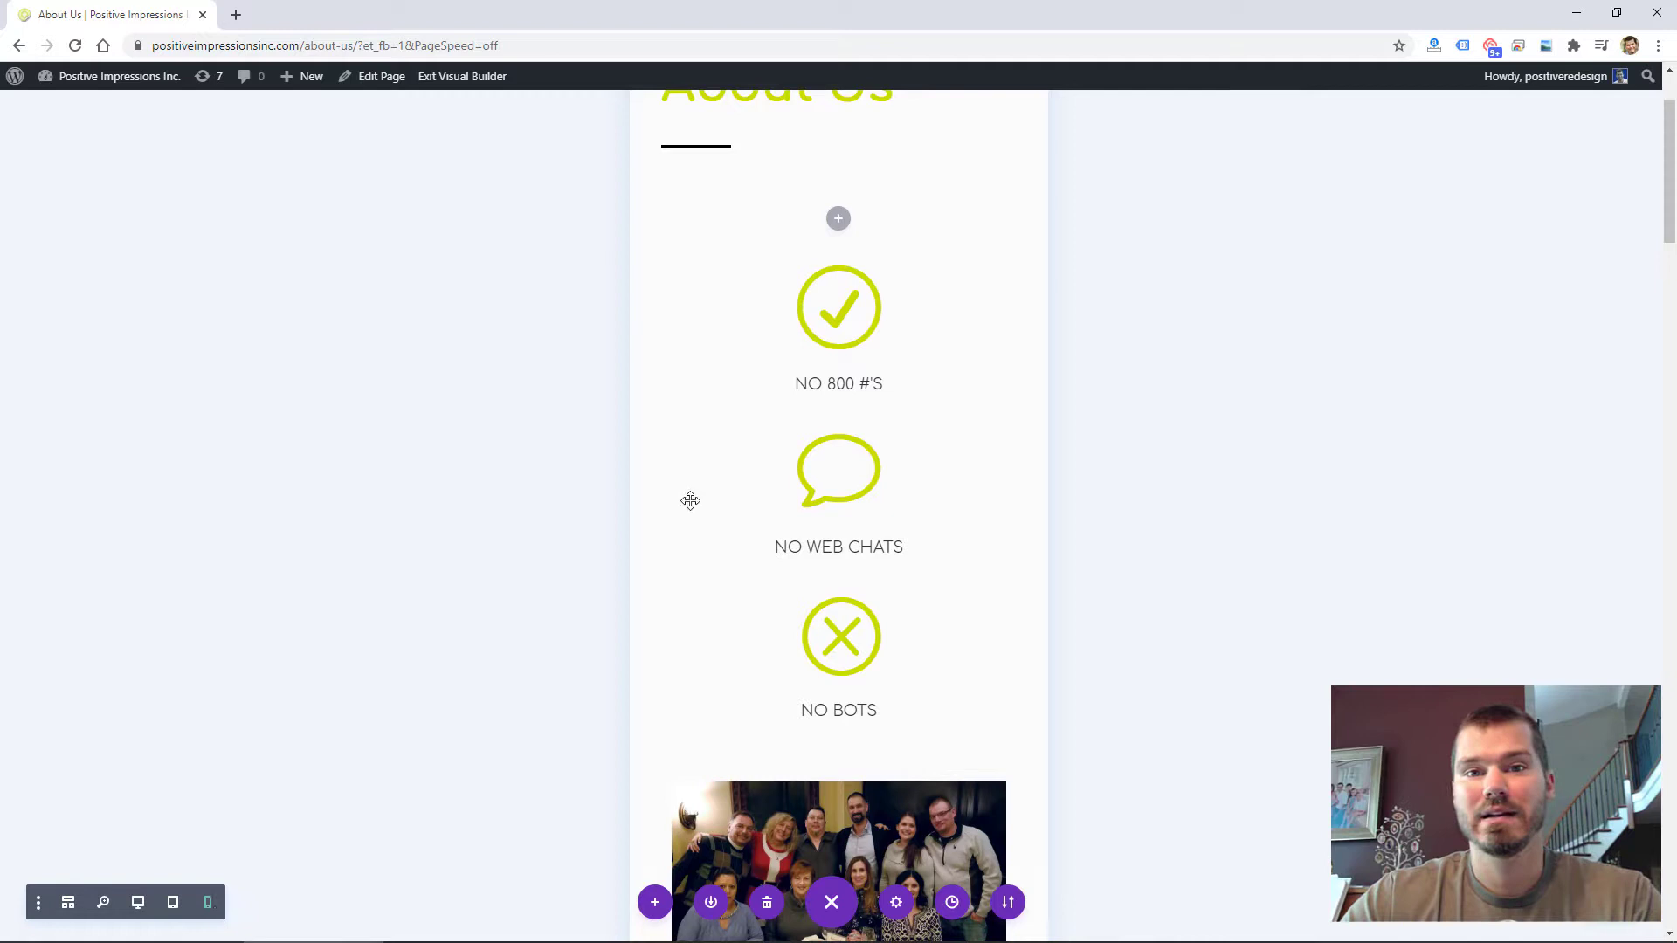
pyautogui.scroll(-4, 690, 501)
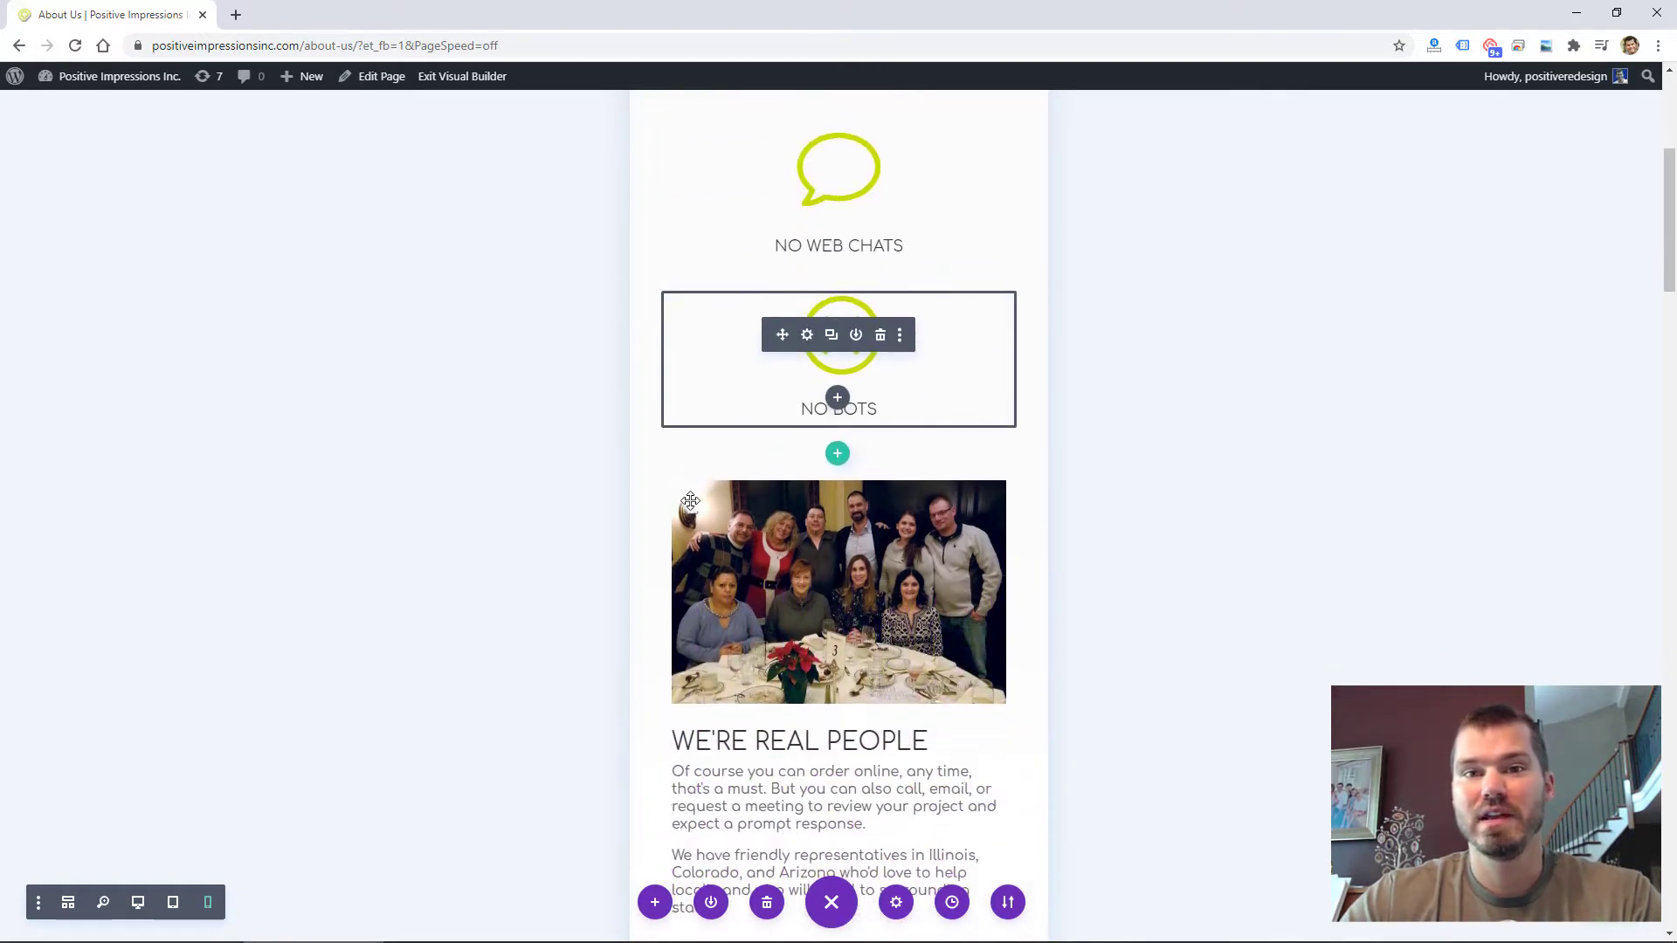
pyautogui.scroll(-2, 690, 500)
pyautogui.scroll(-5, 690, 501)
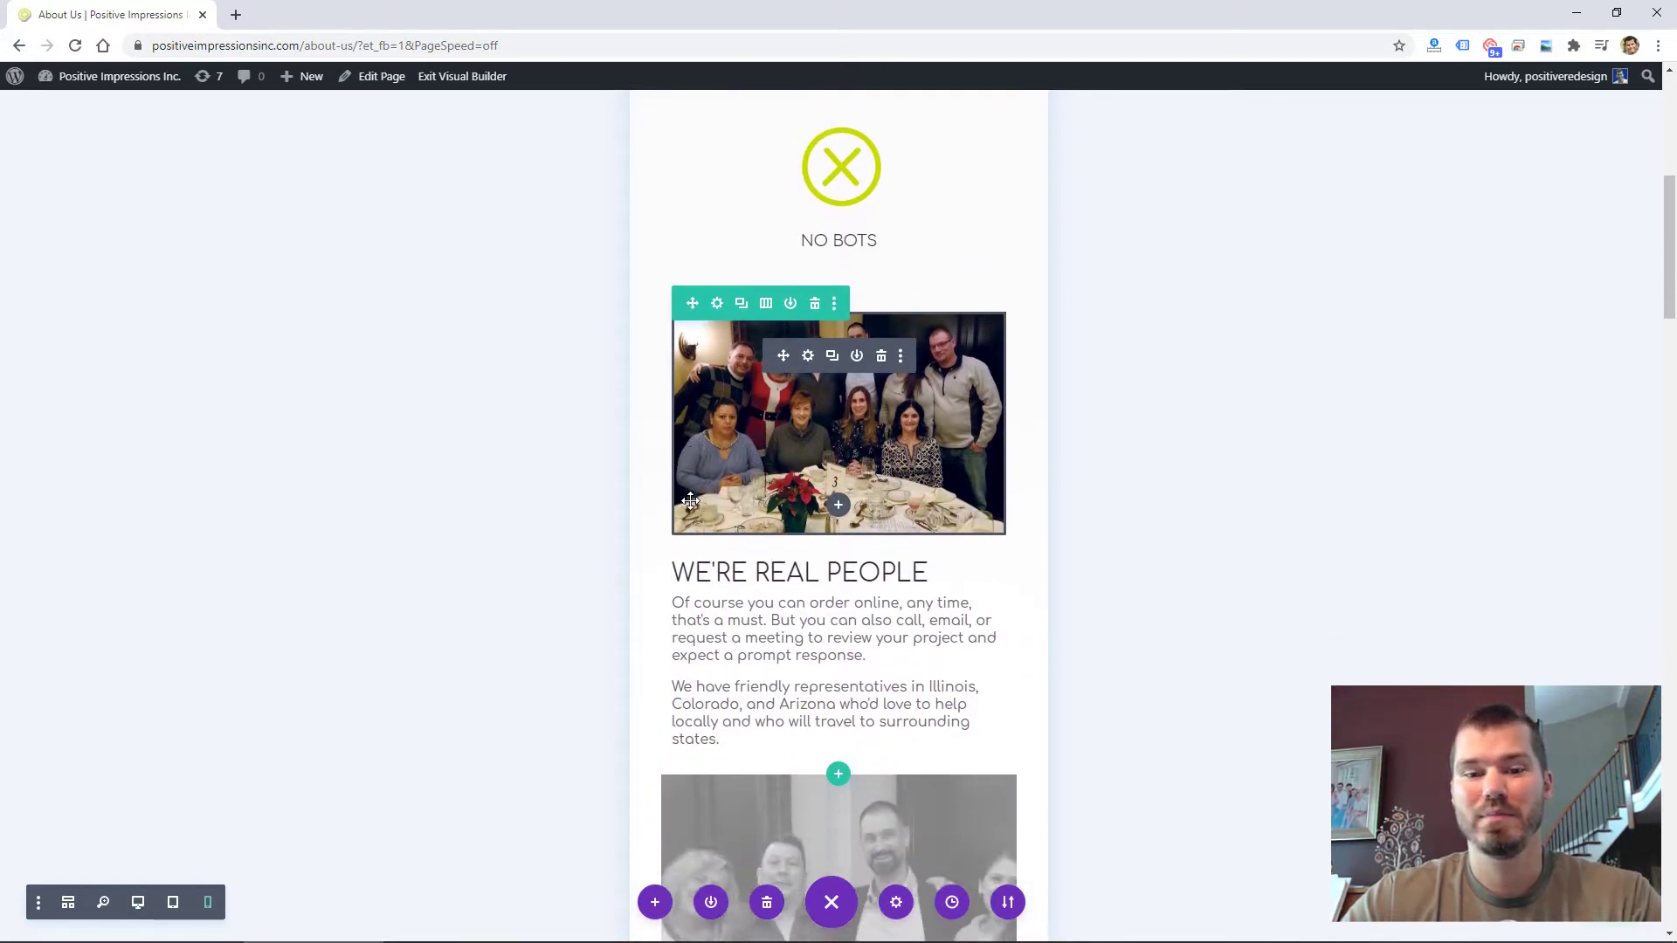
pyautogui.scroll(-3, 690, 501)
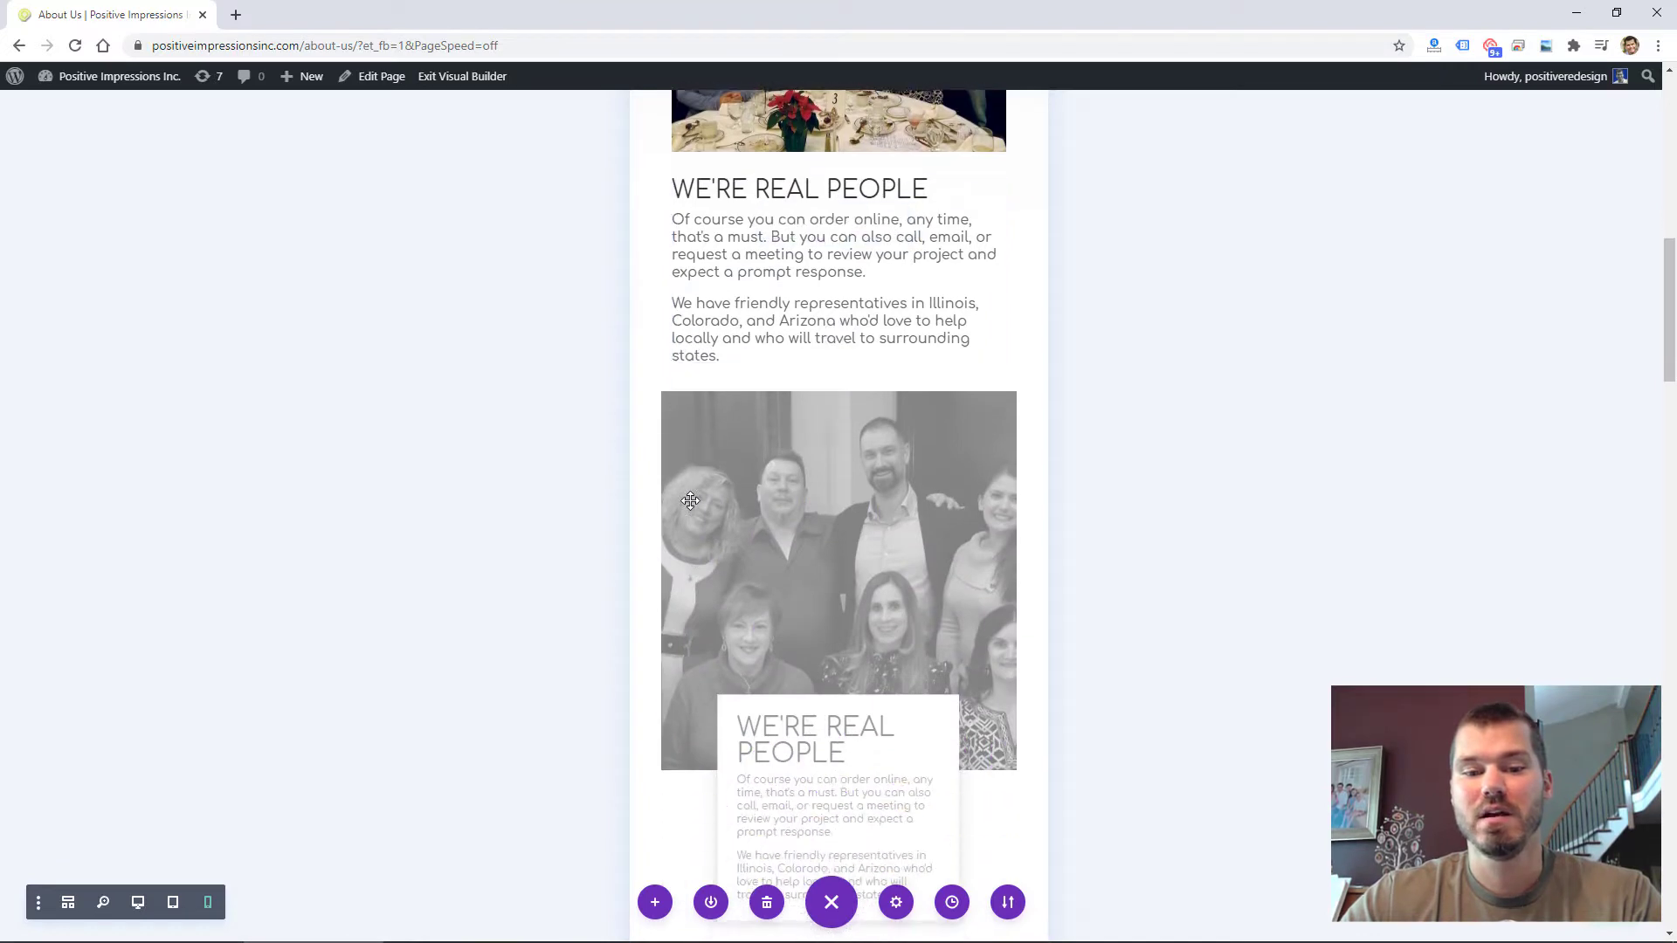
pyautogui.scroll(5, 690, 501)
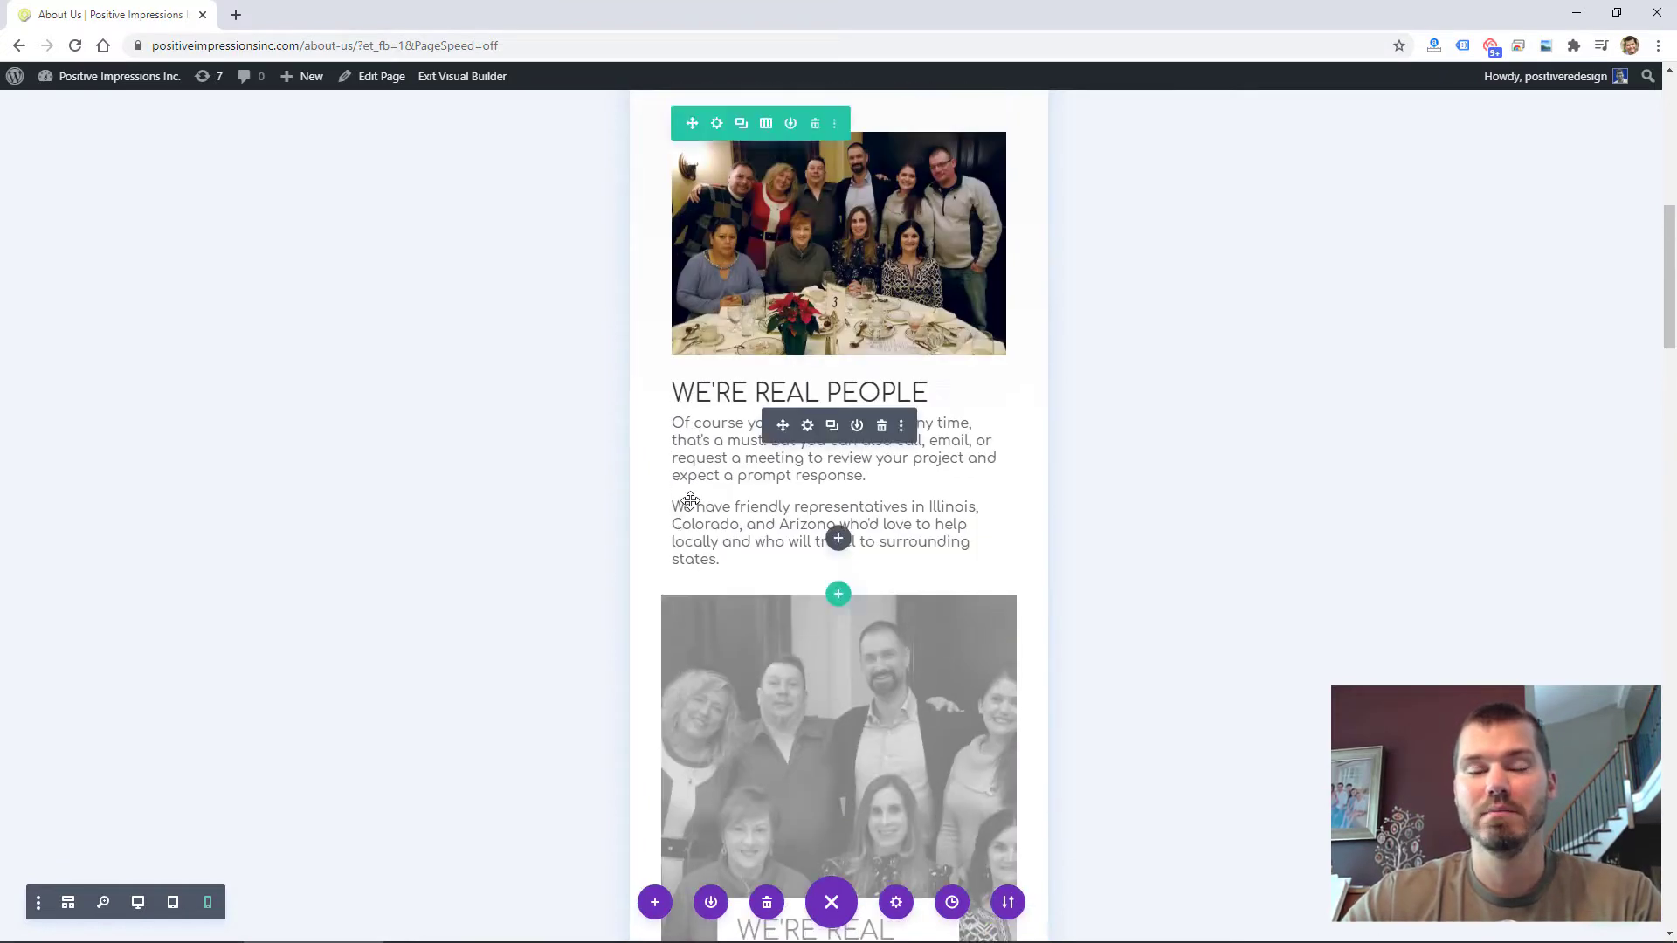
pyautogui.scroll(3, 690, 501)
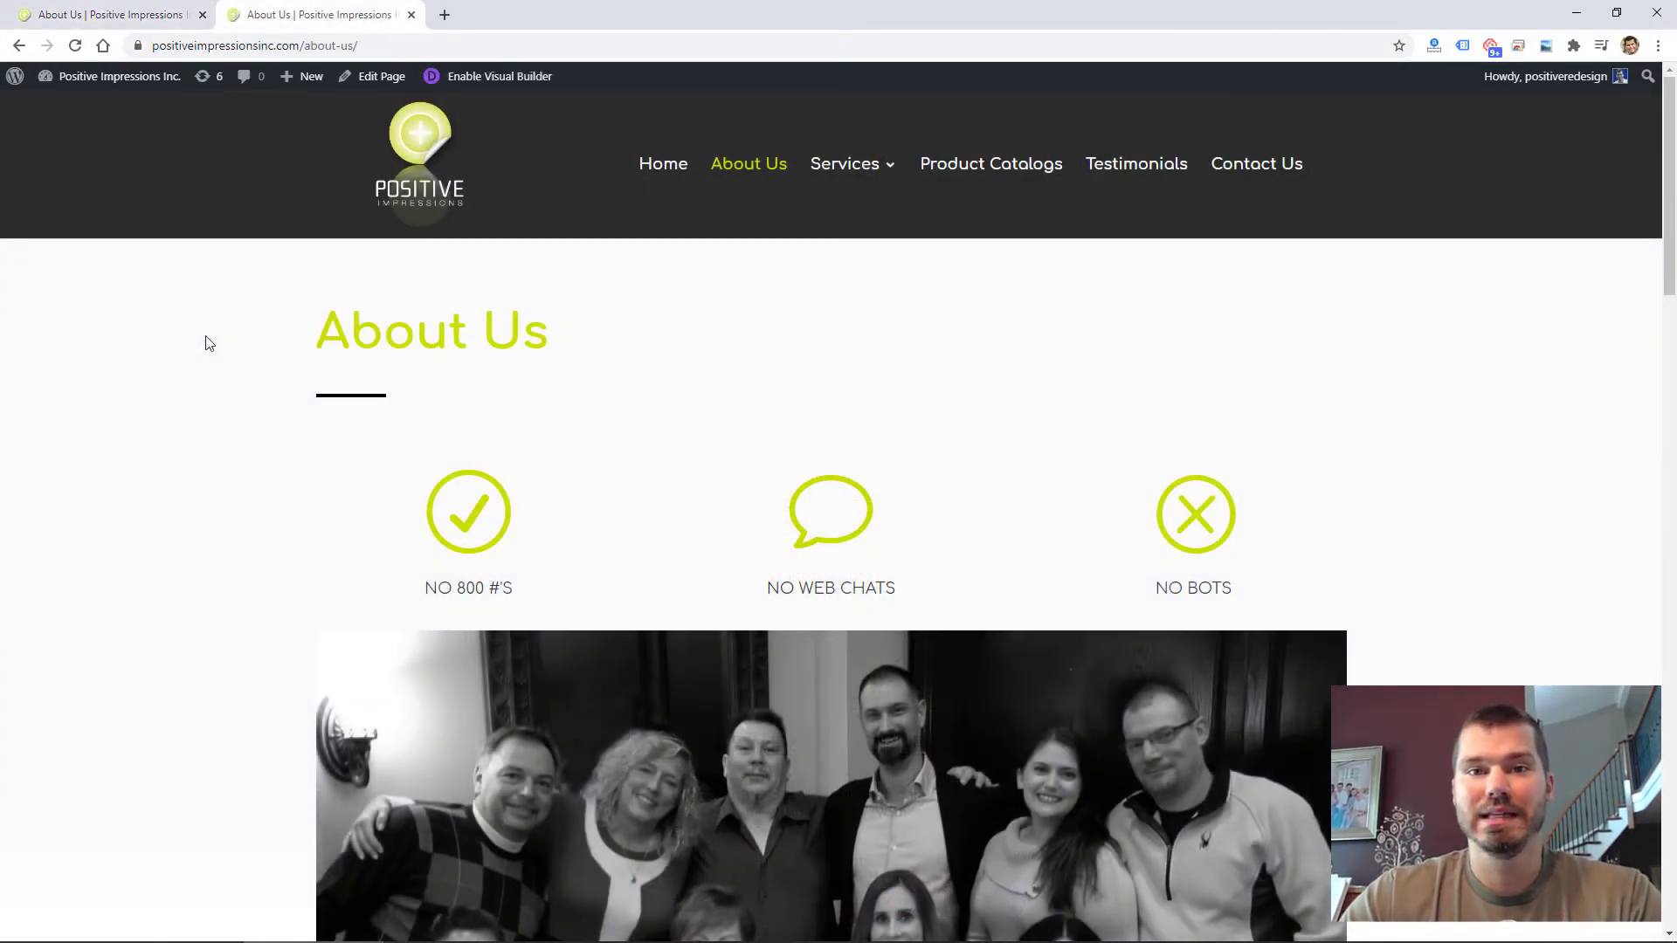
pyautogui.scroll(-1, 204, 378)
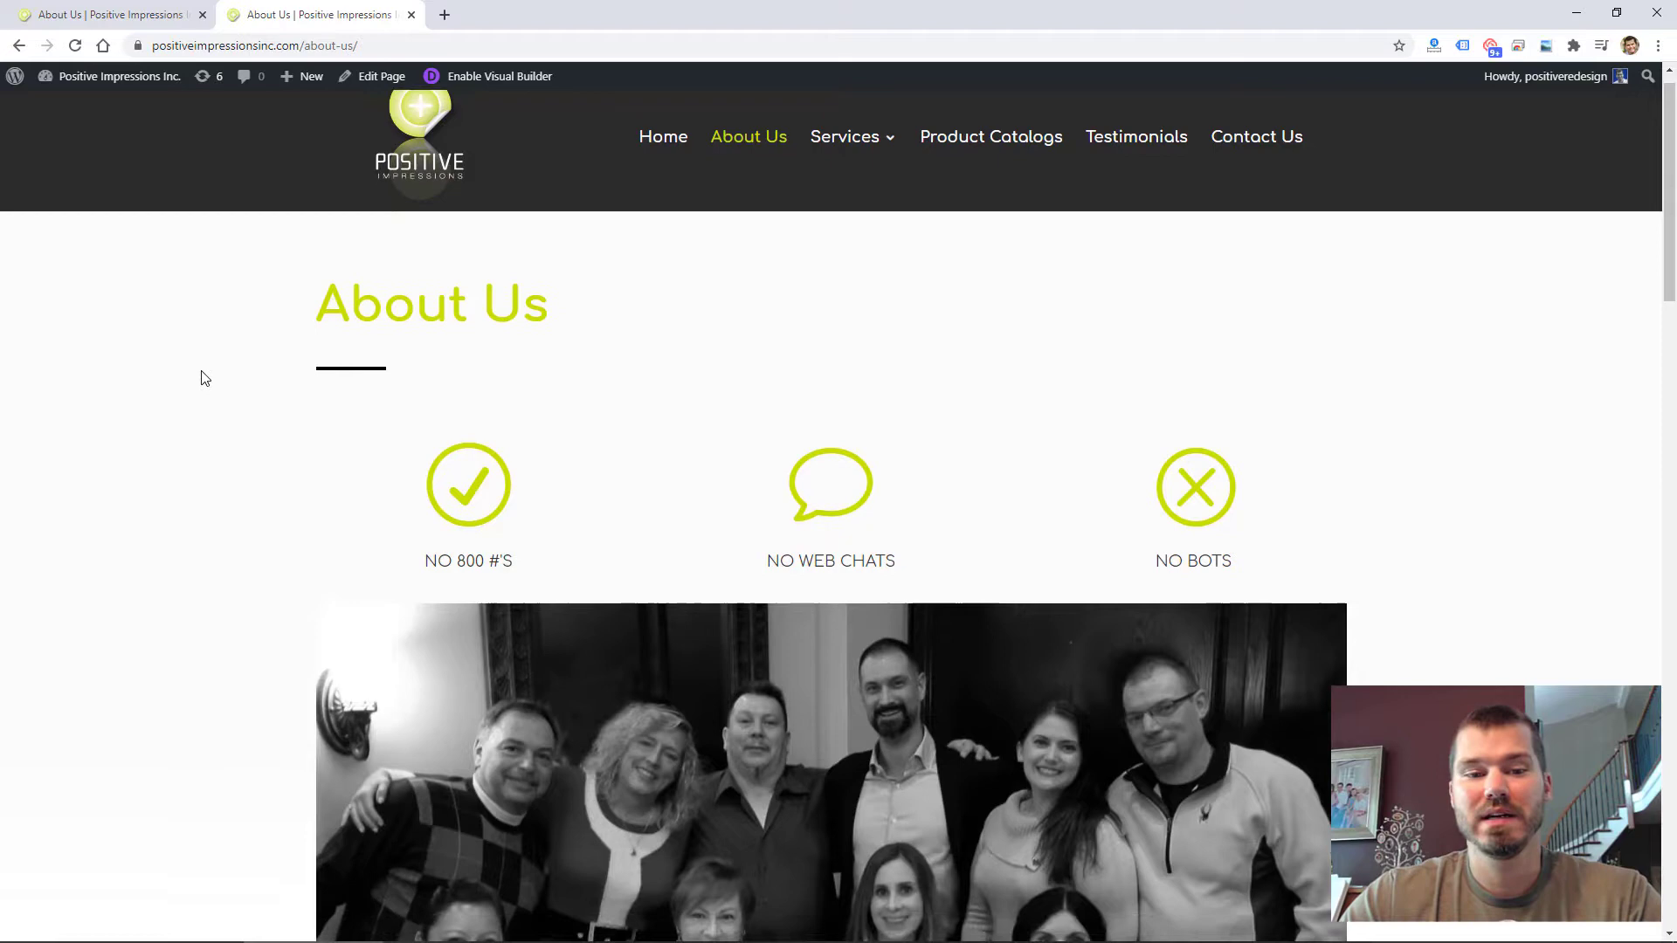
pyautogui.scroll(1, 205, 378)
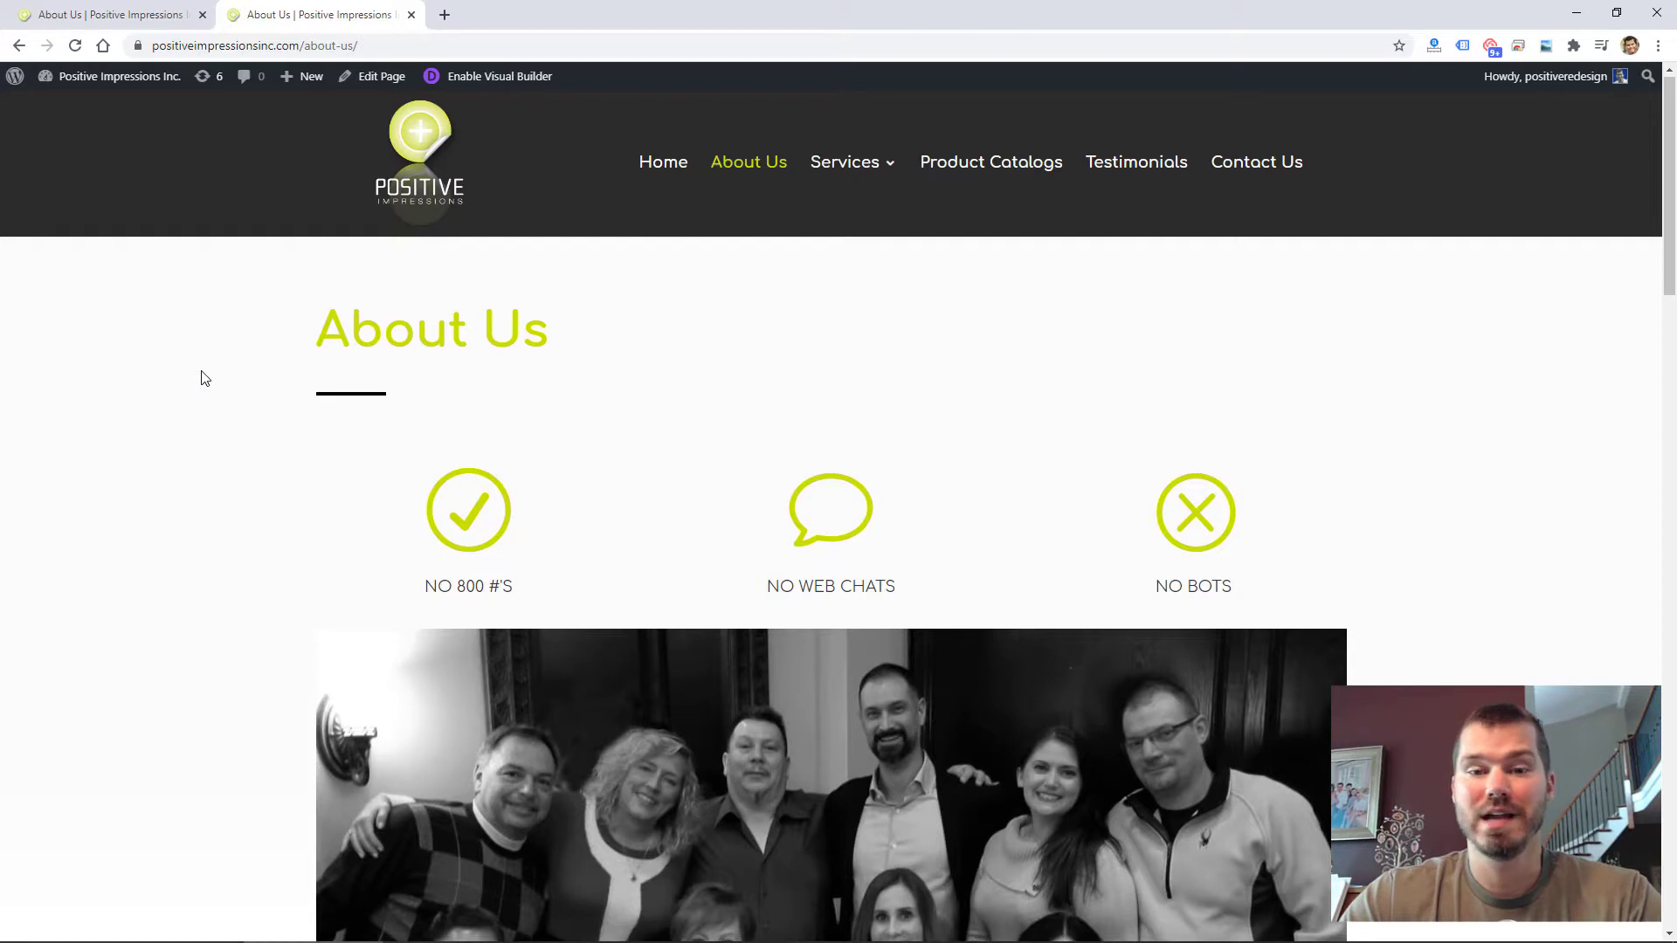
pyautogui.scroll(-1, 205, 378)
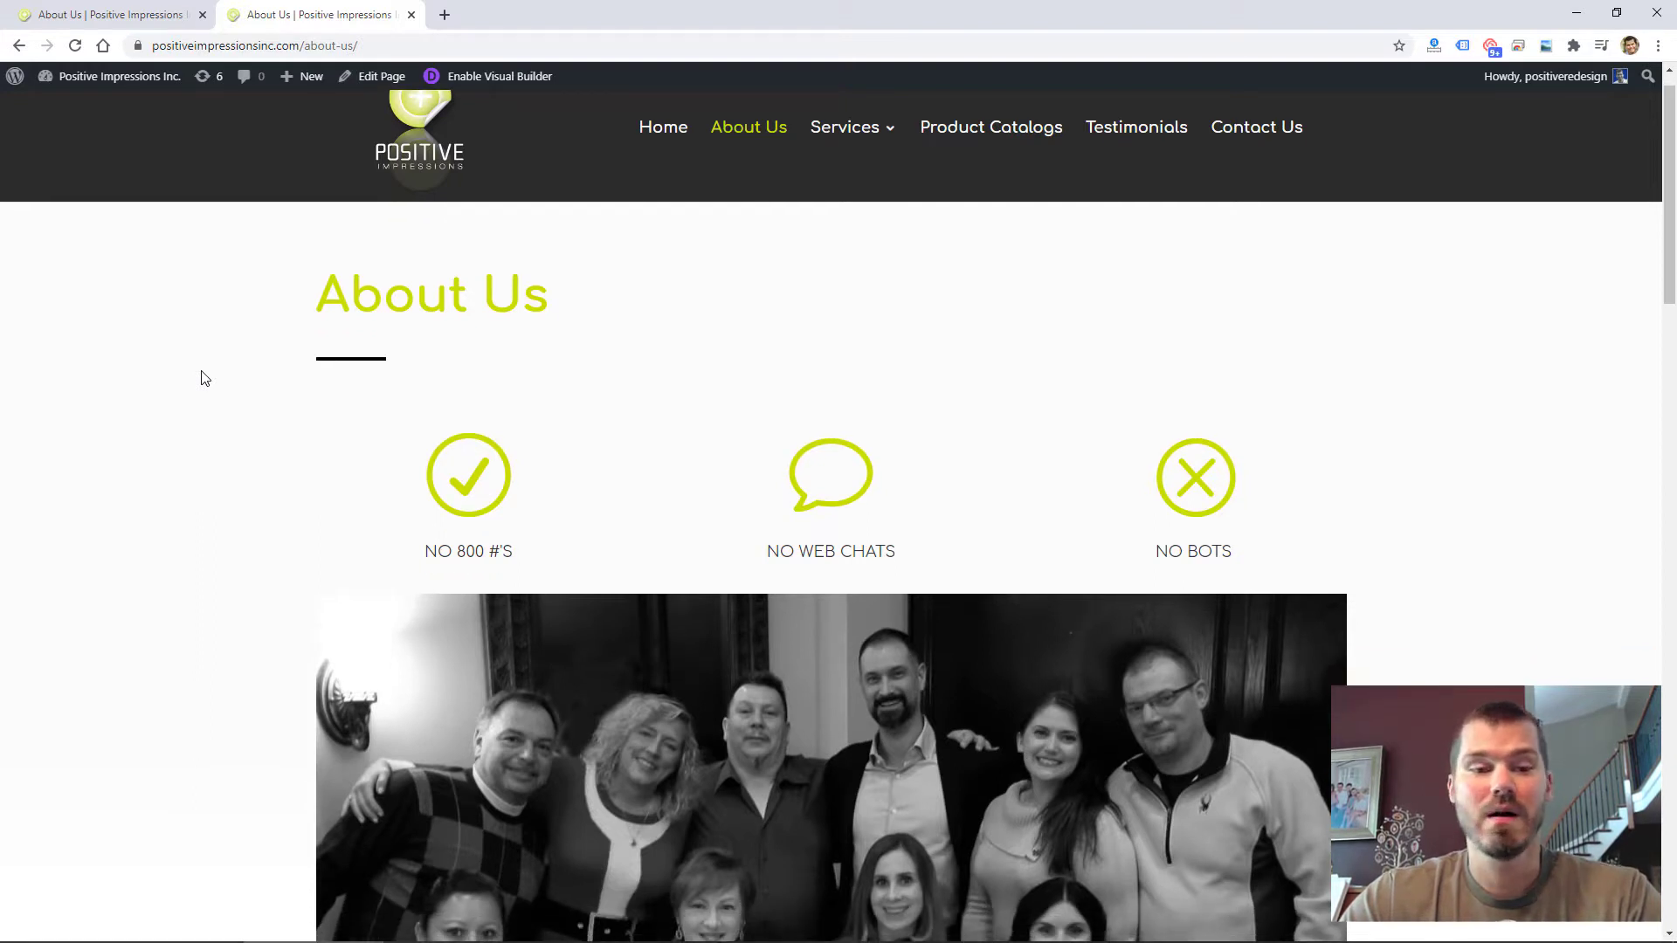
pyautogui.scroll(-2, 204, 378)
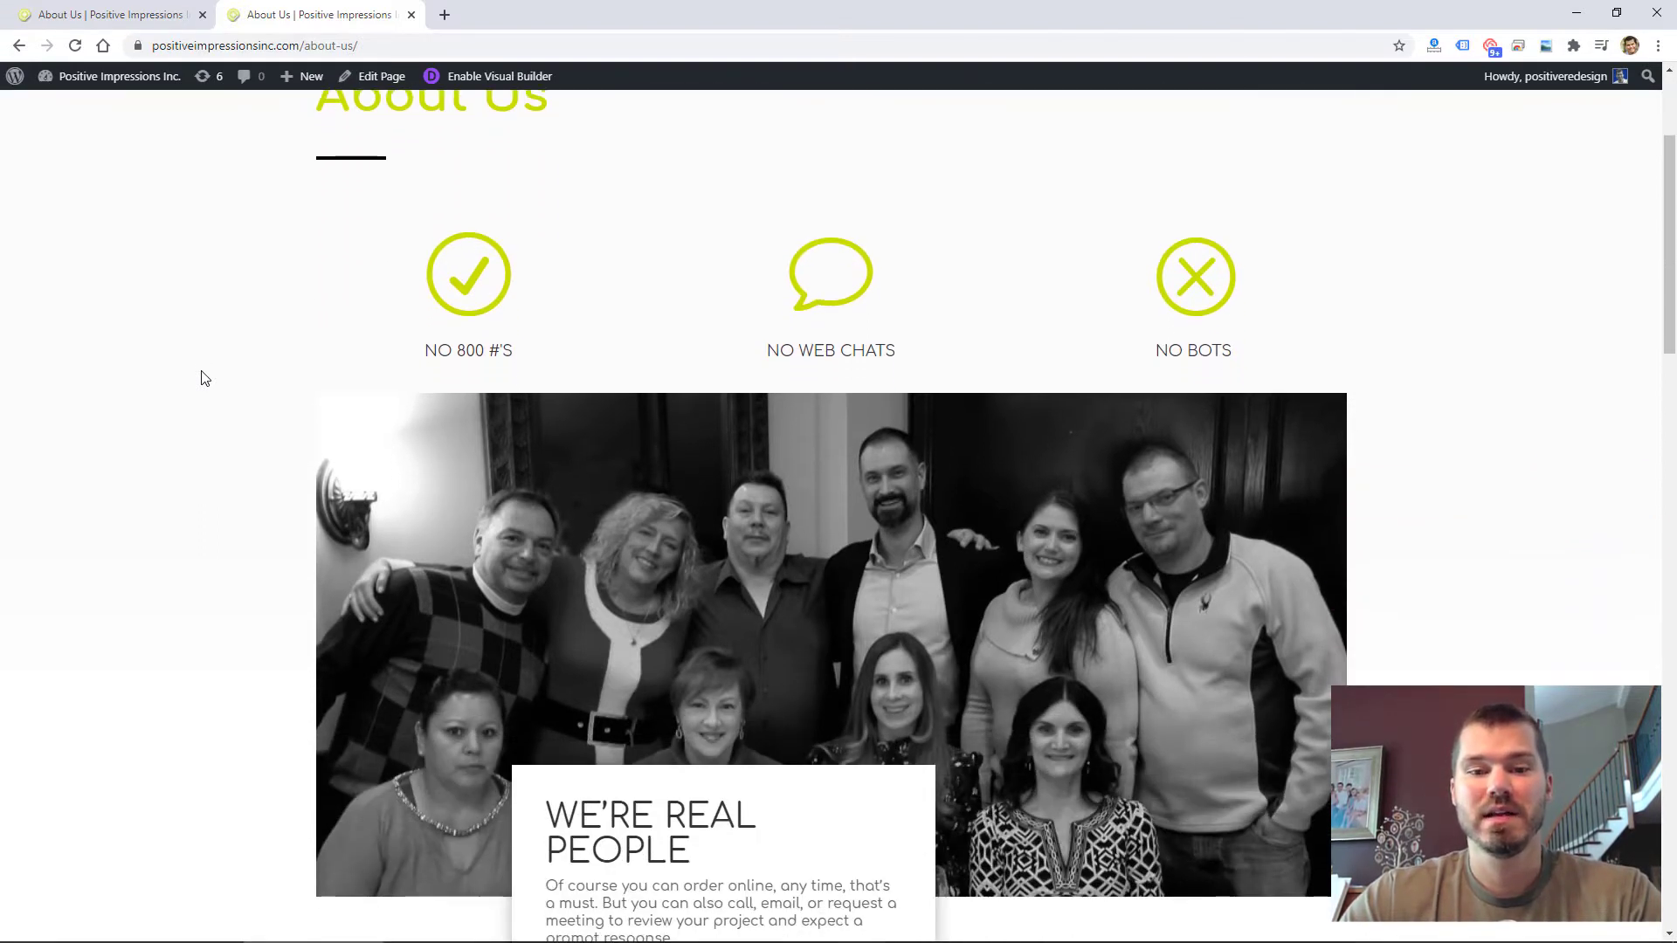
pyautogui.scroll(-2, 205, 378)
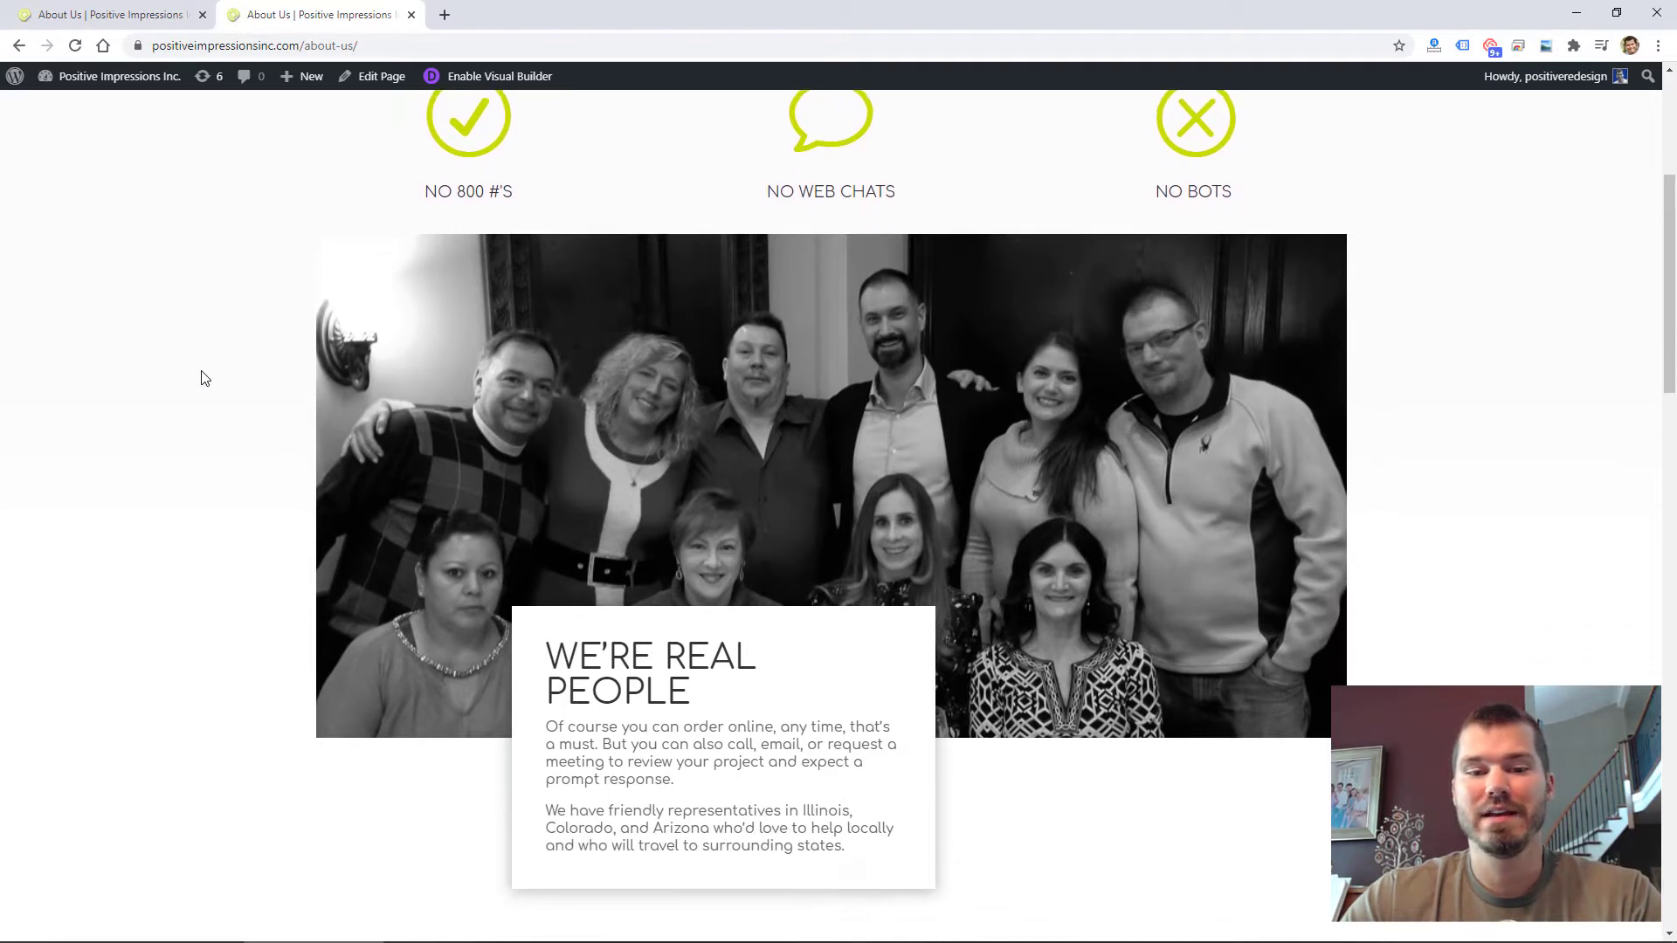
pyautogui.scroll(-1, 205, 378)
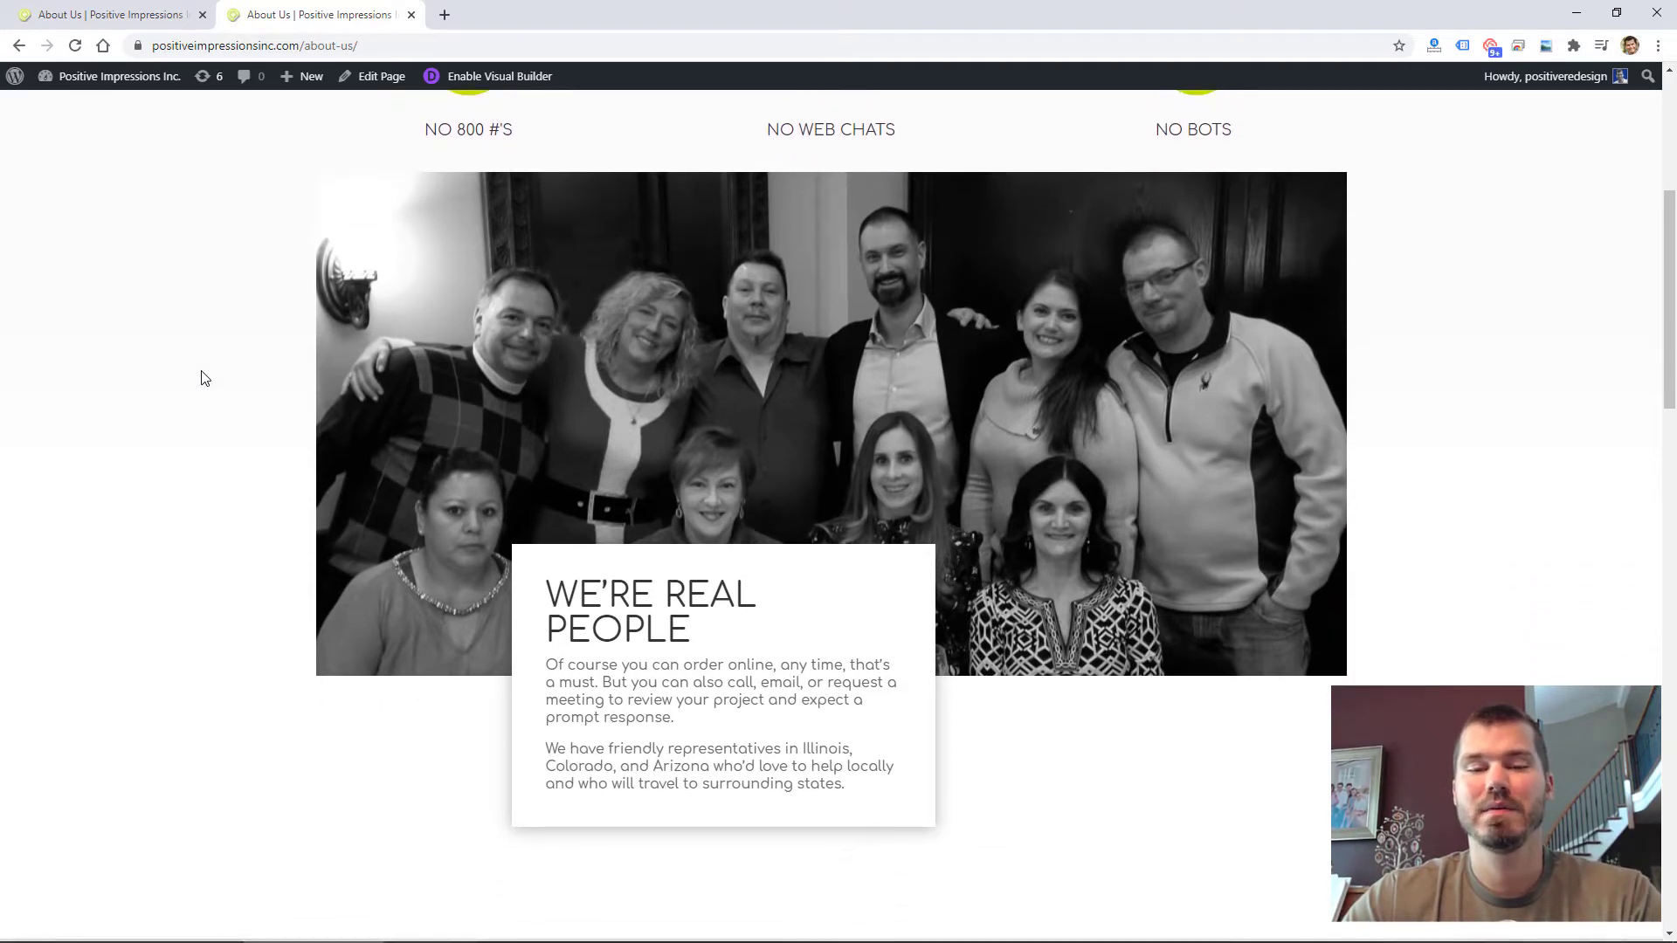
pyautogui.scroll(-2, 202, 378)
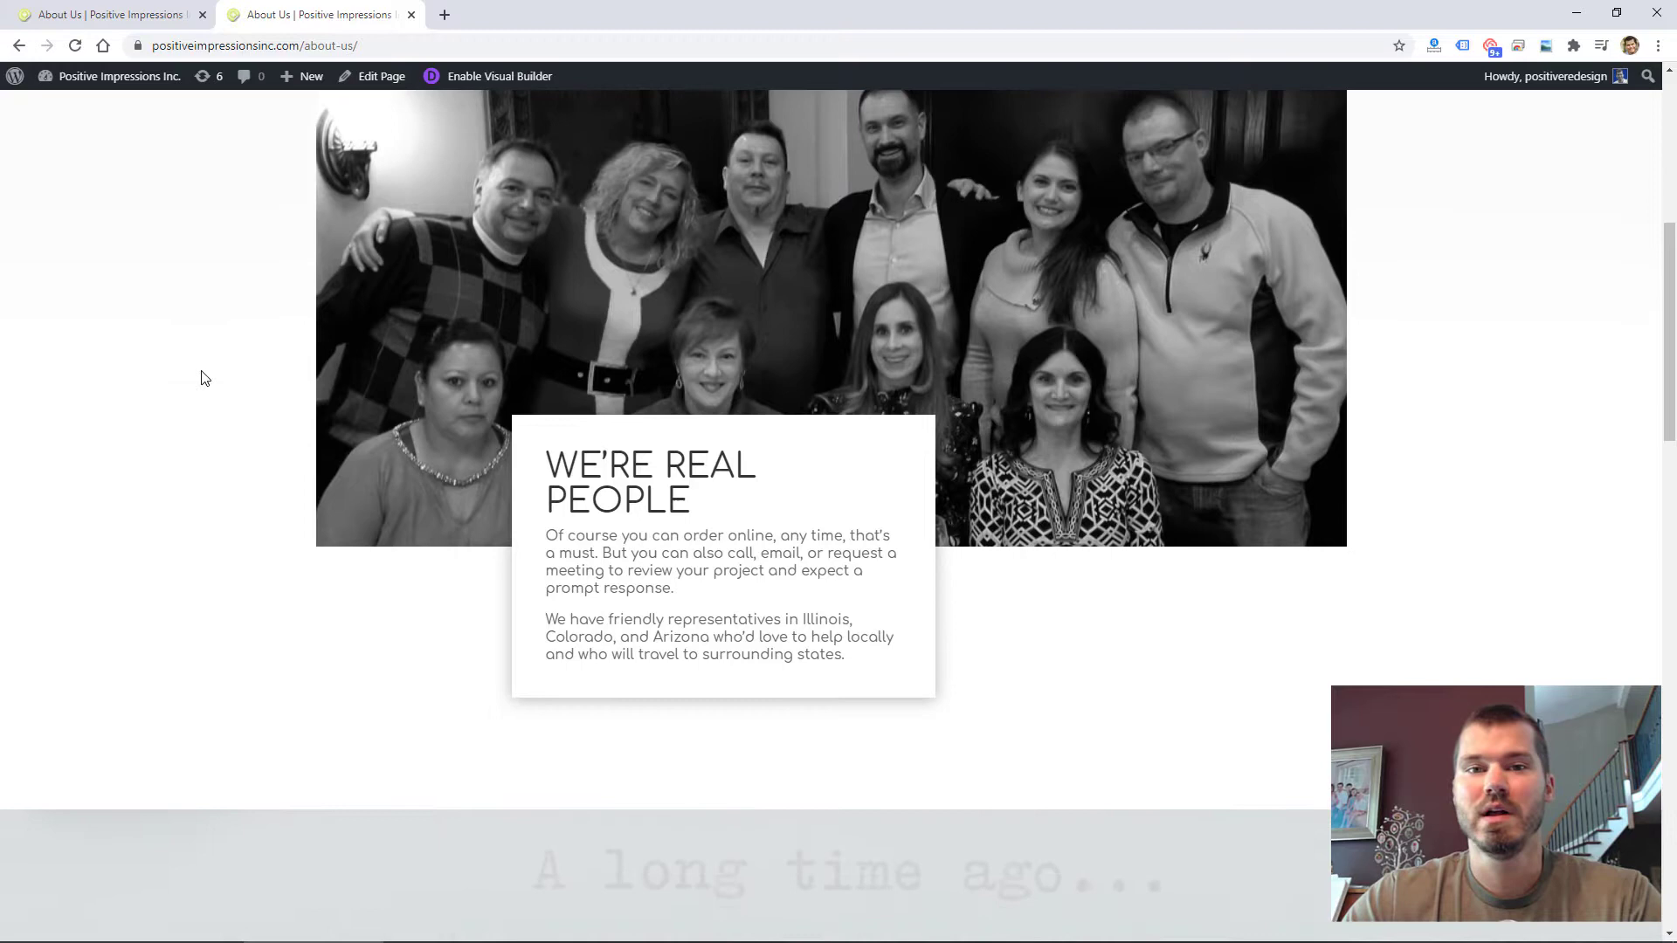
pyautogui.scroll(-1, 205, 378)
pyautogui.scroll(3, 204, 378)
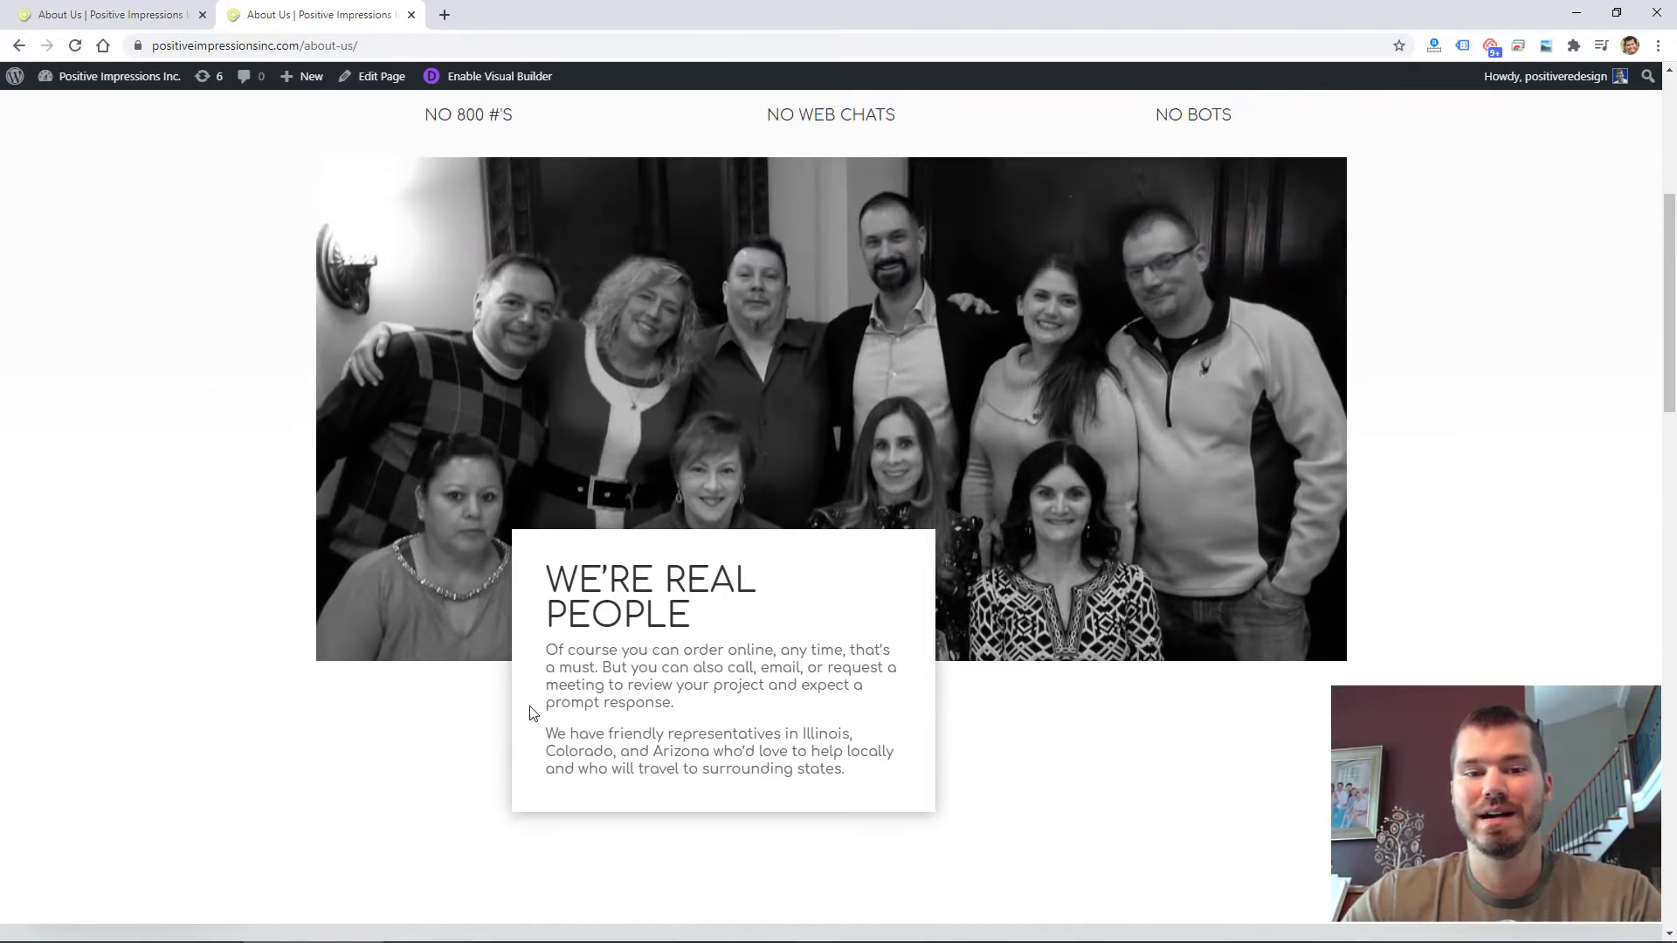
pyautogui.scroll(-1, 654, 626)
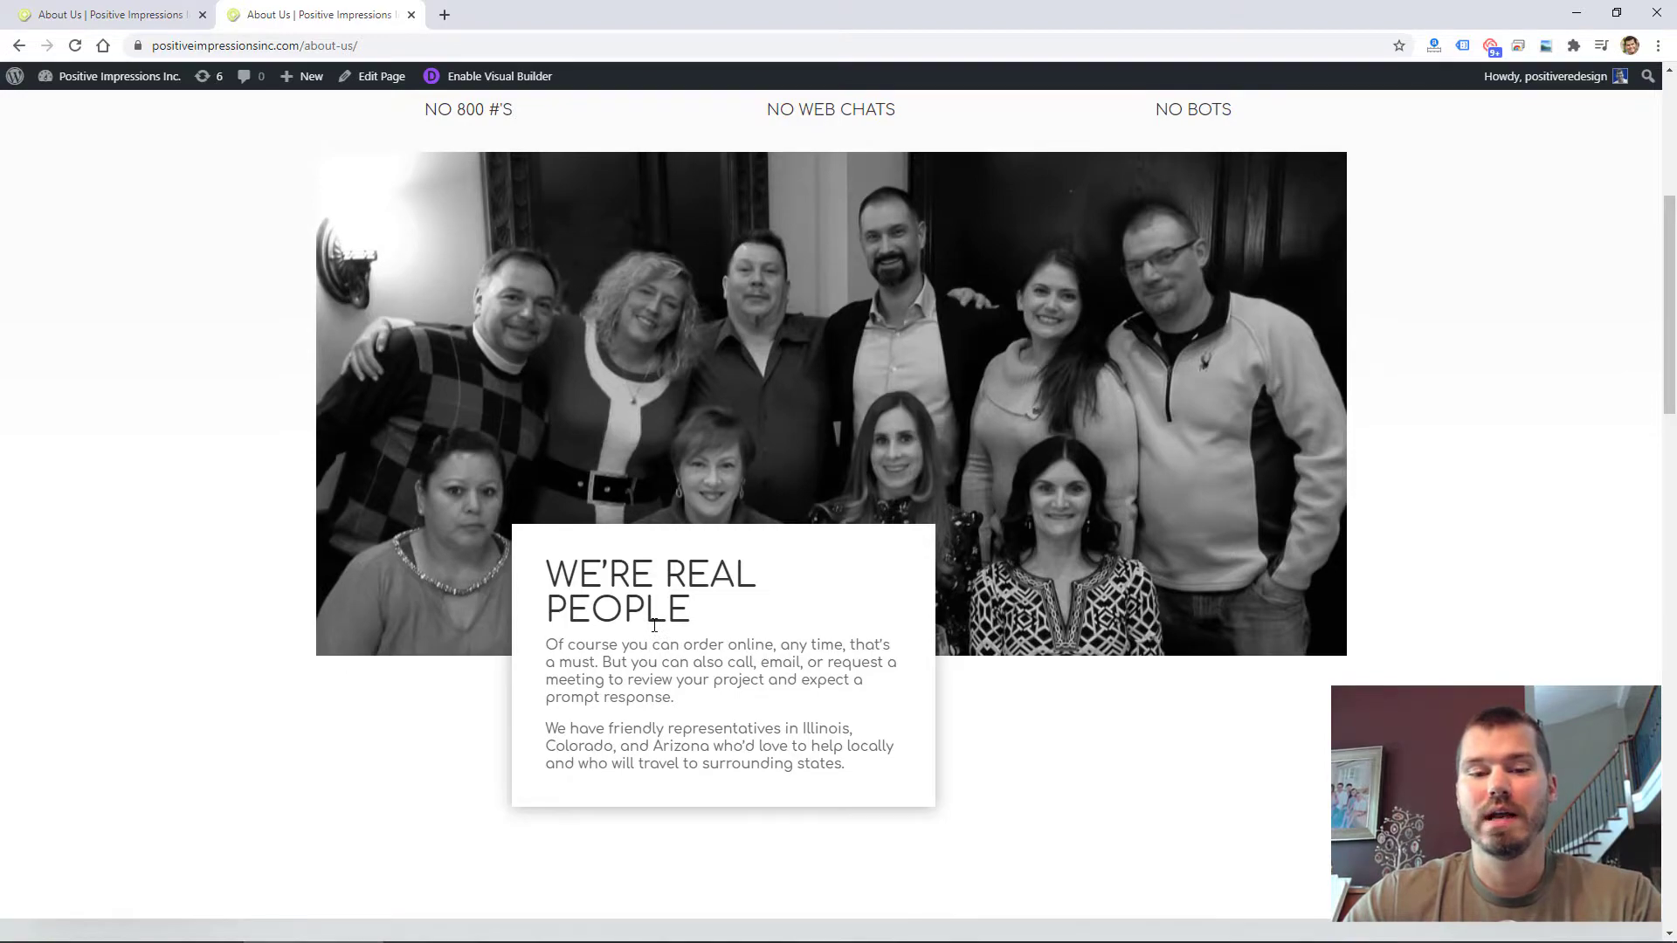
pyautogui.scroll(-1, 654, 625)
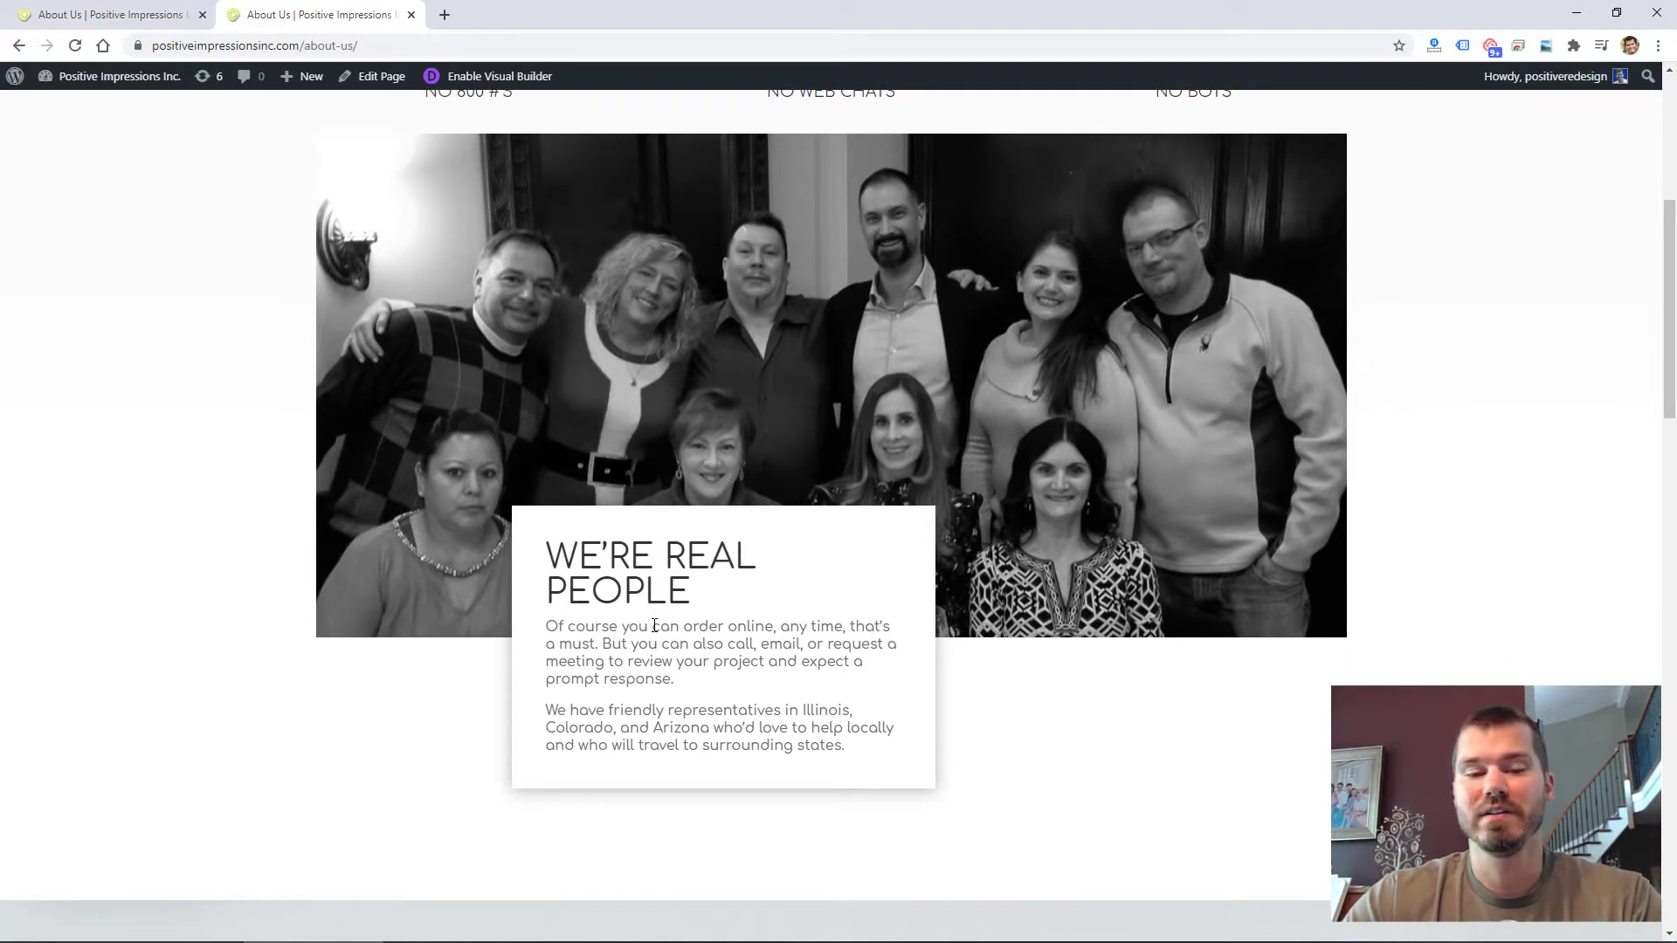
pyautogui.scroll(-7, 655, 625)
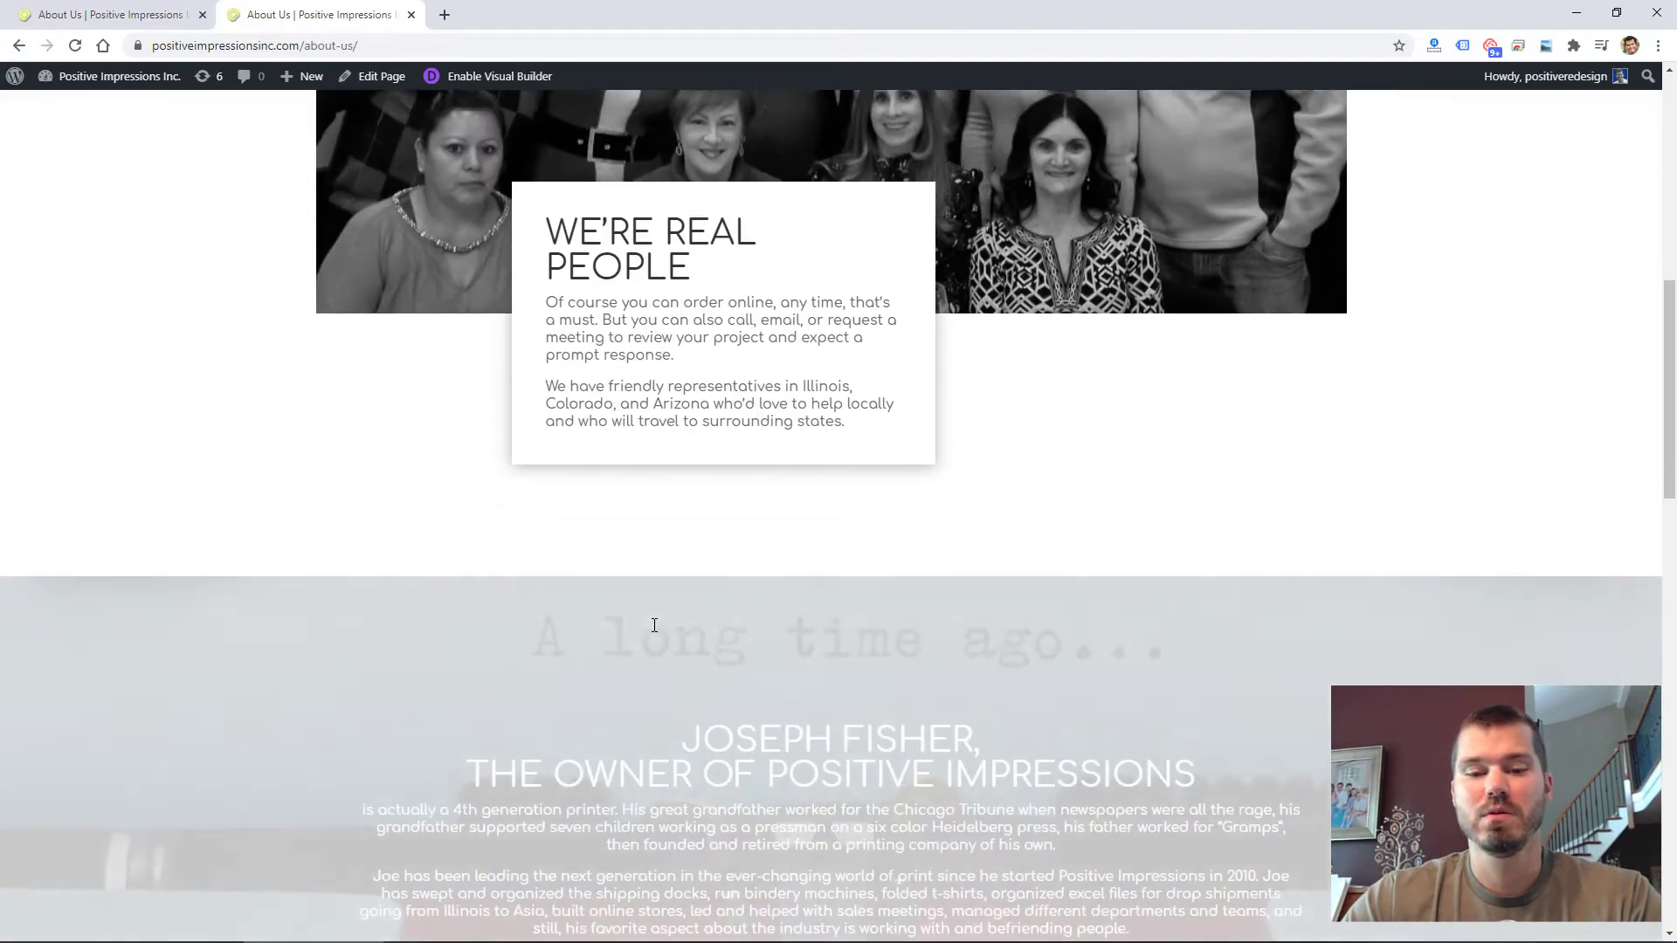
pyautogui.scroll(-2, 654, 625)
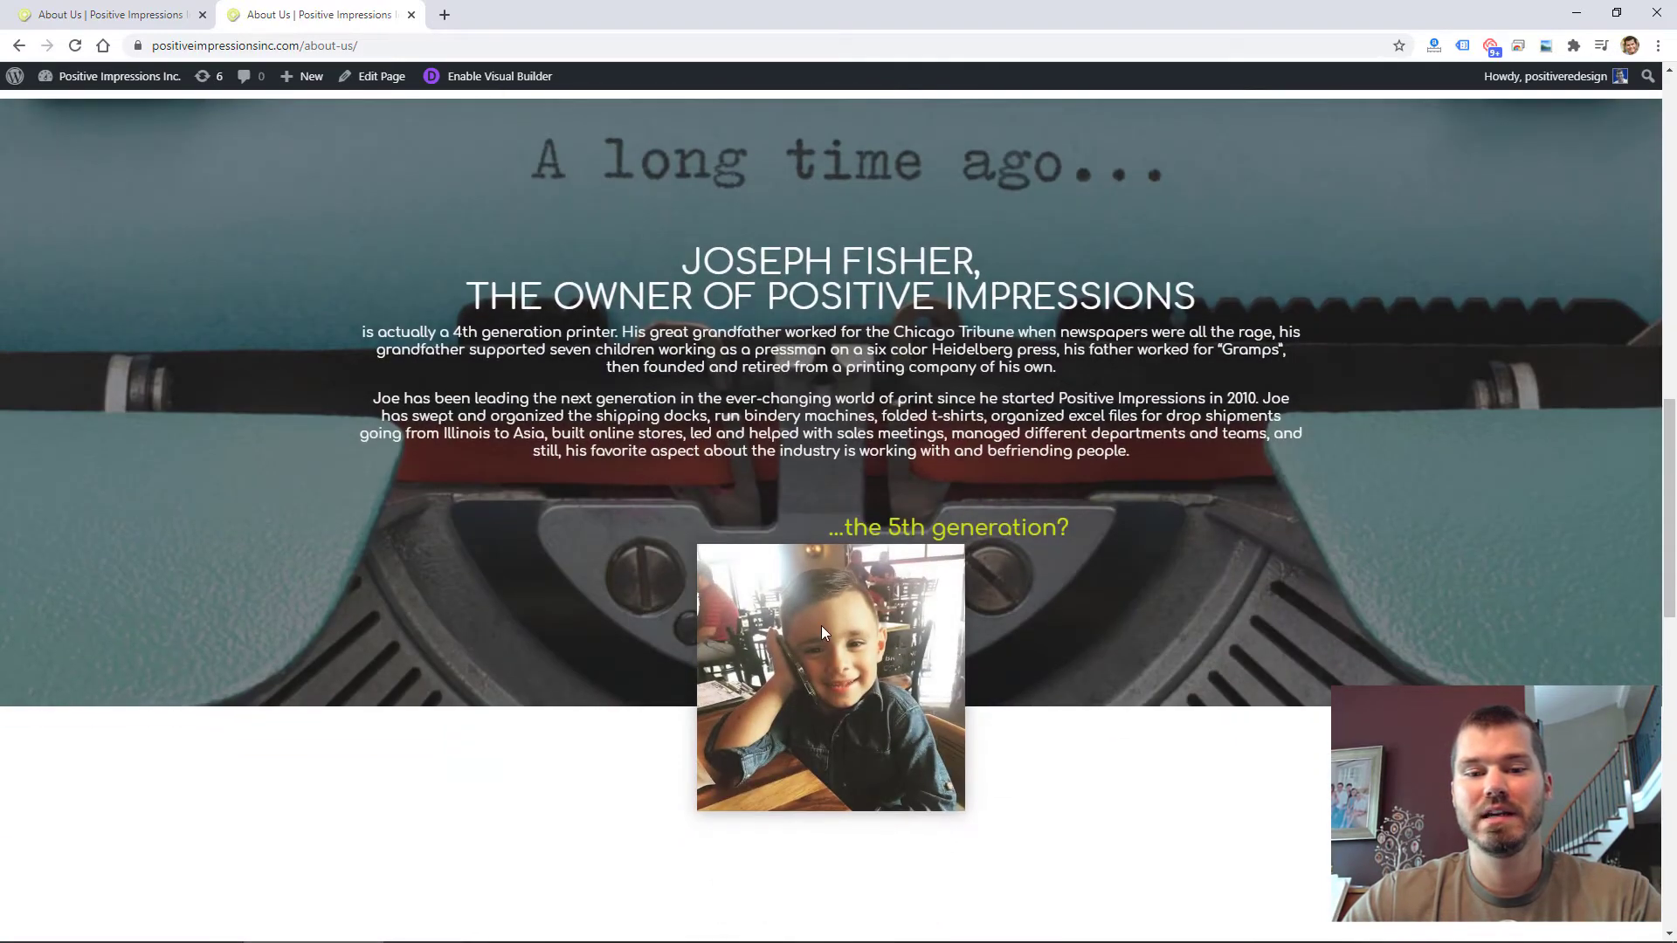
pyautogui.scroll(-3, 822, 625)
pyautogui.scroll(-5, 821, 626)
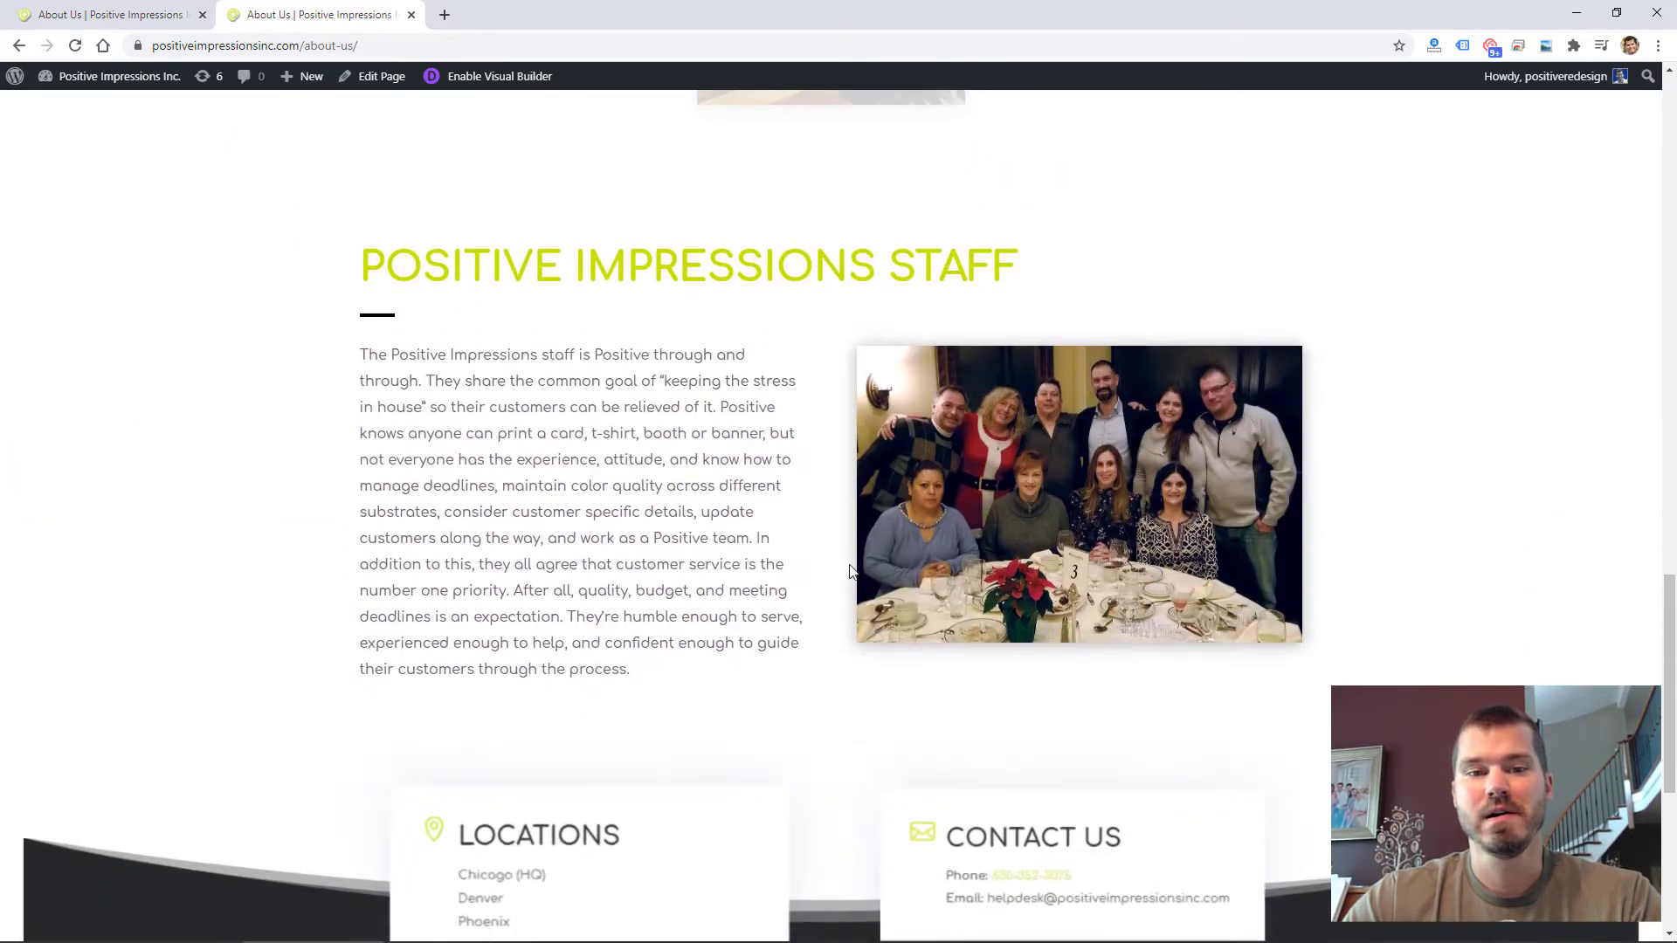
pyautogui.scroll(-3, 711, 516)
pyautogui.scroll(9, 711, 516)
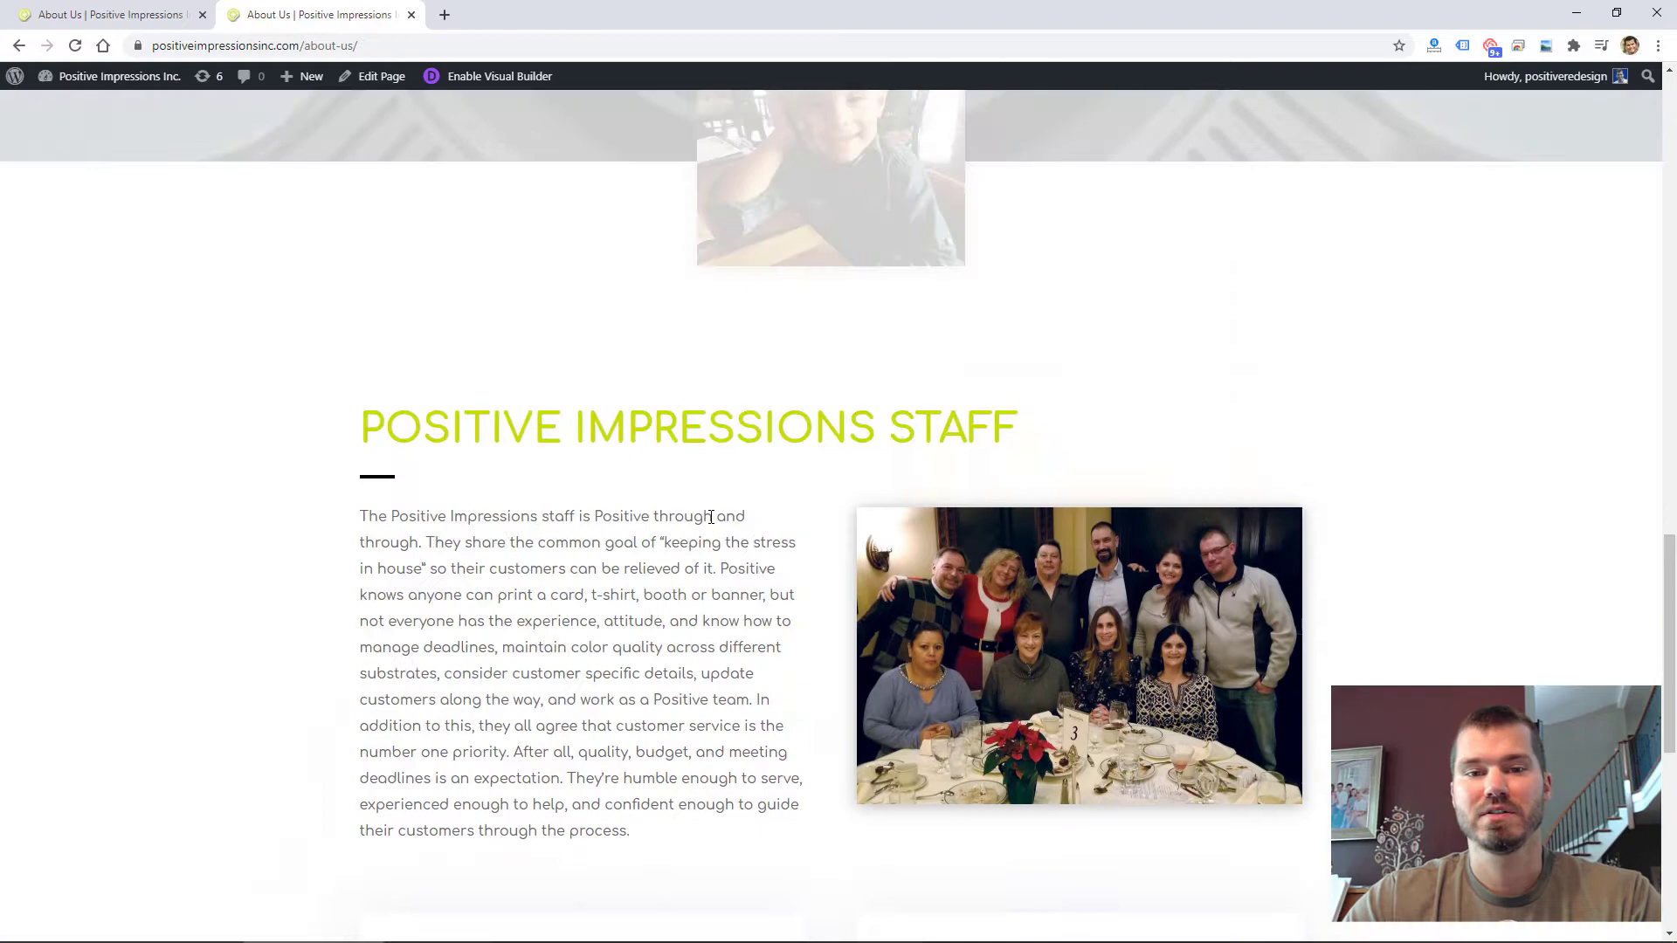
pyautogui.scroll(12, 711, 516)
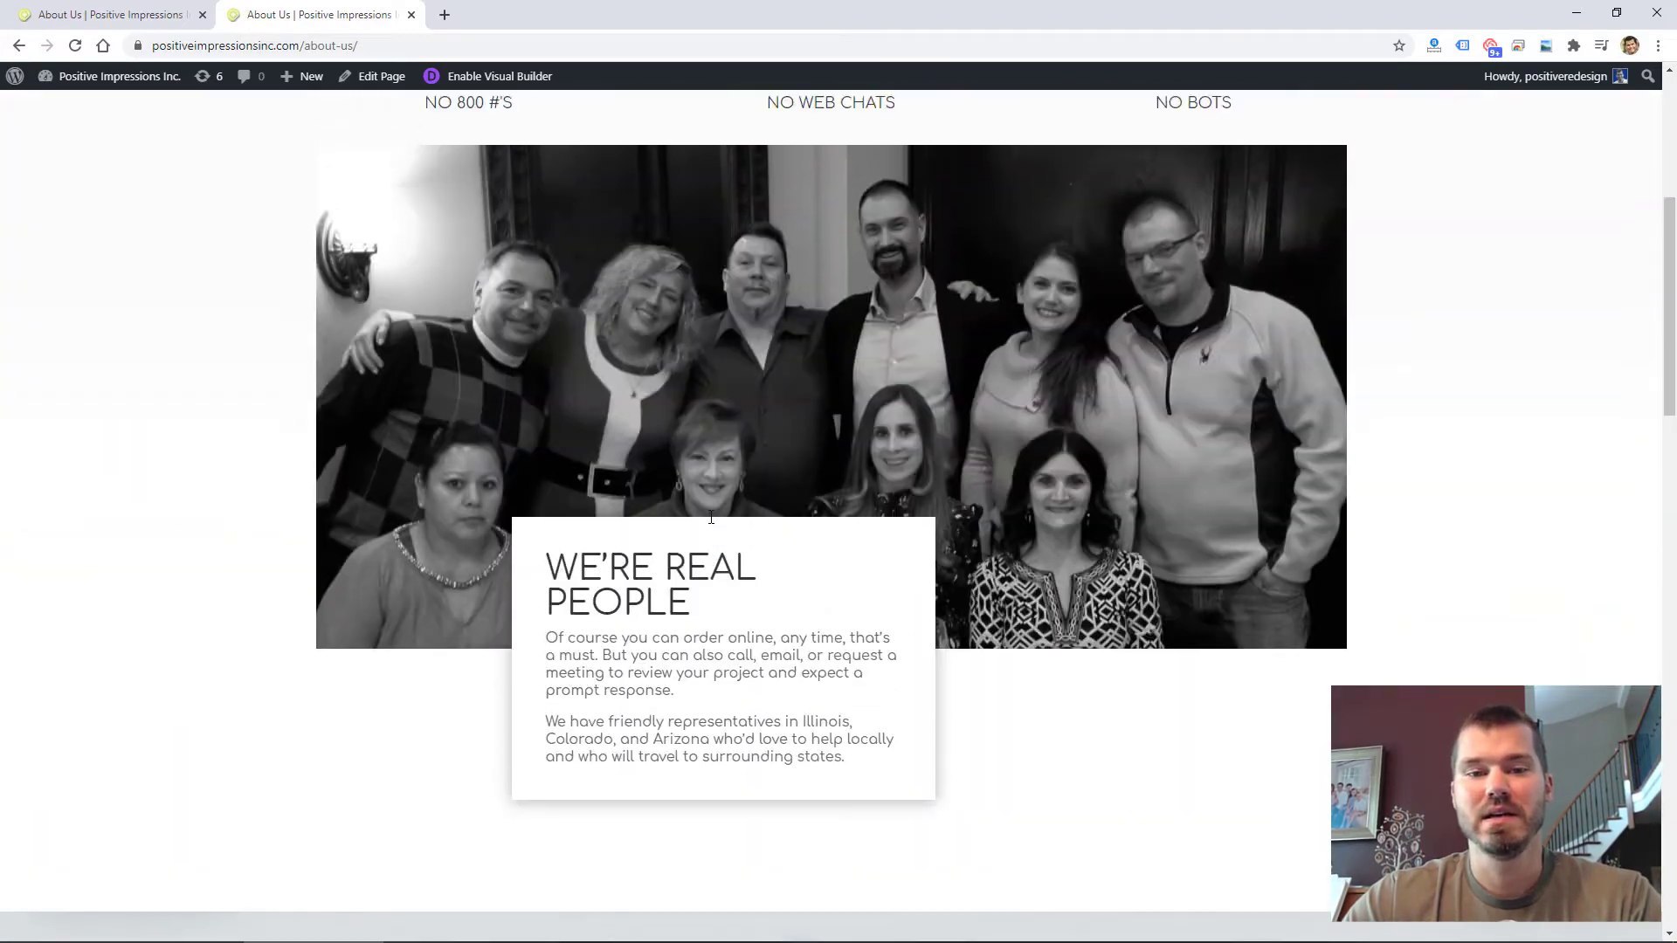
pyautogui.scroll(1, 711, 516)
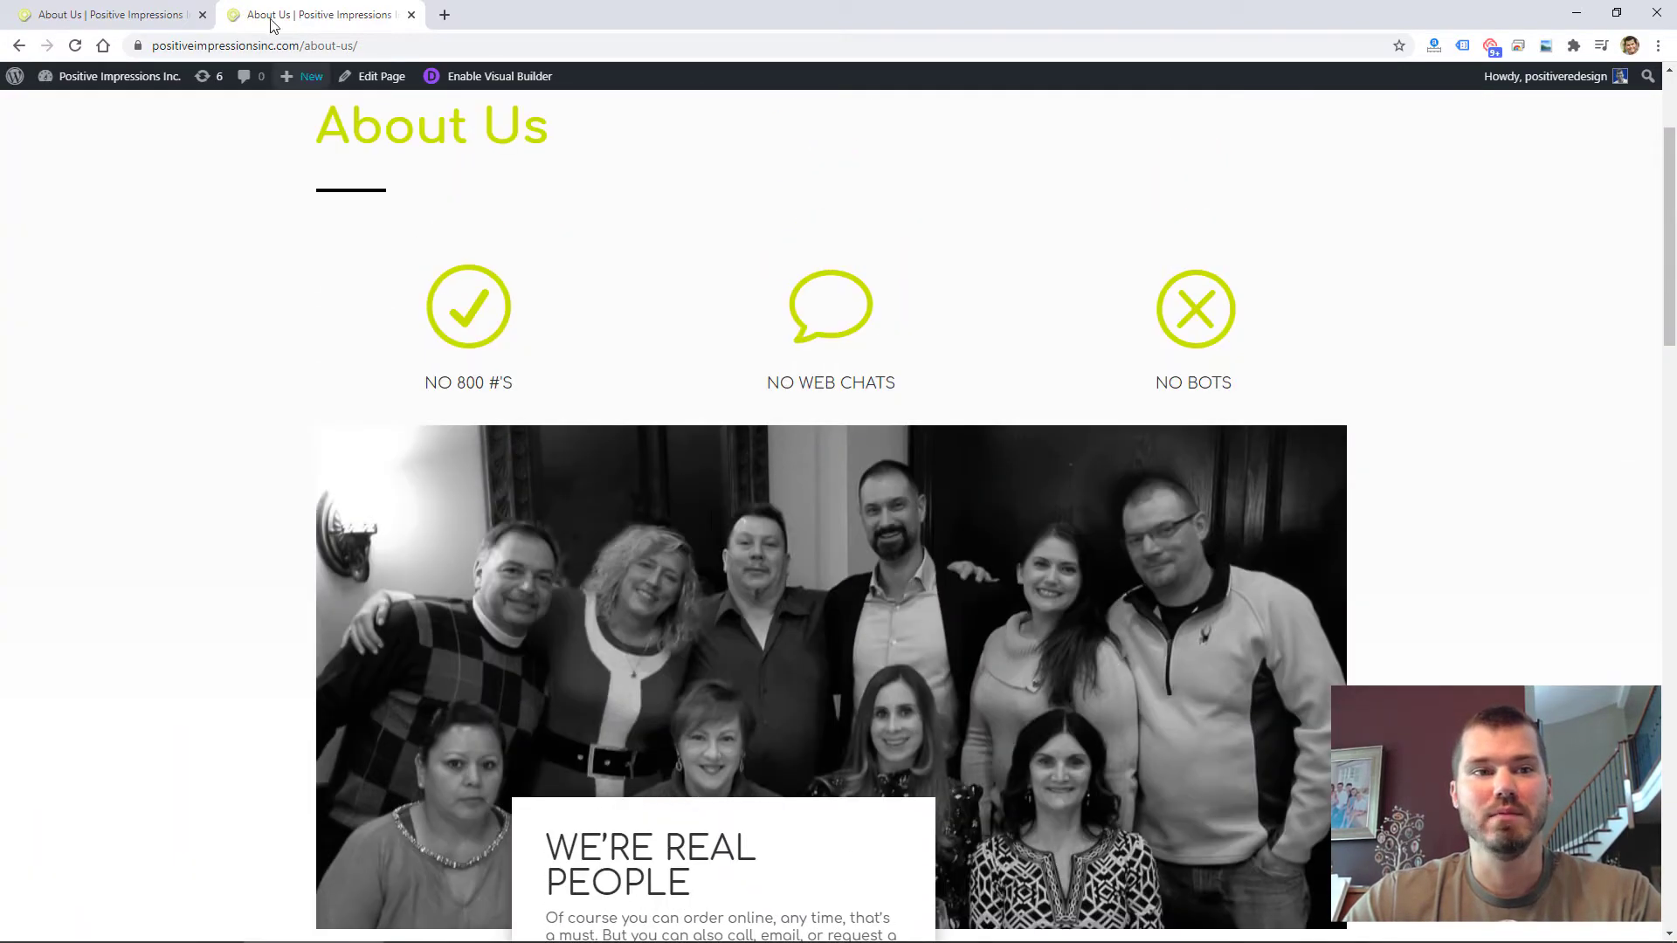
# Step: Return to the Visual Builder tab, collapse the page-level options, and preview the About Us page on phone
pyautogui.click(154, 12)
pyautogui.scroll(3, 337, 200)
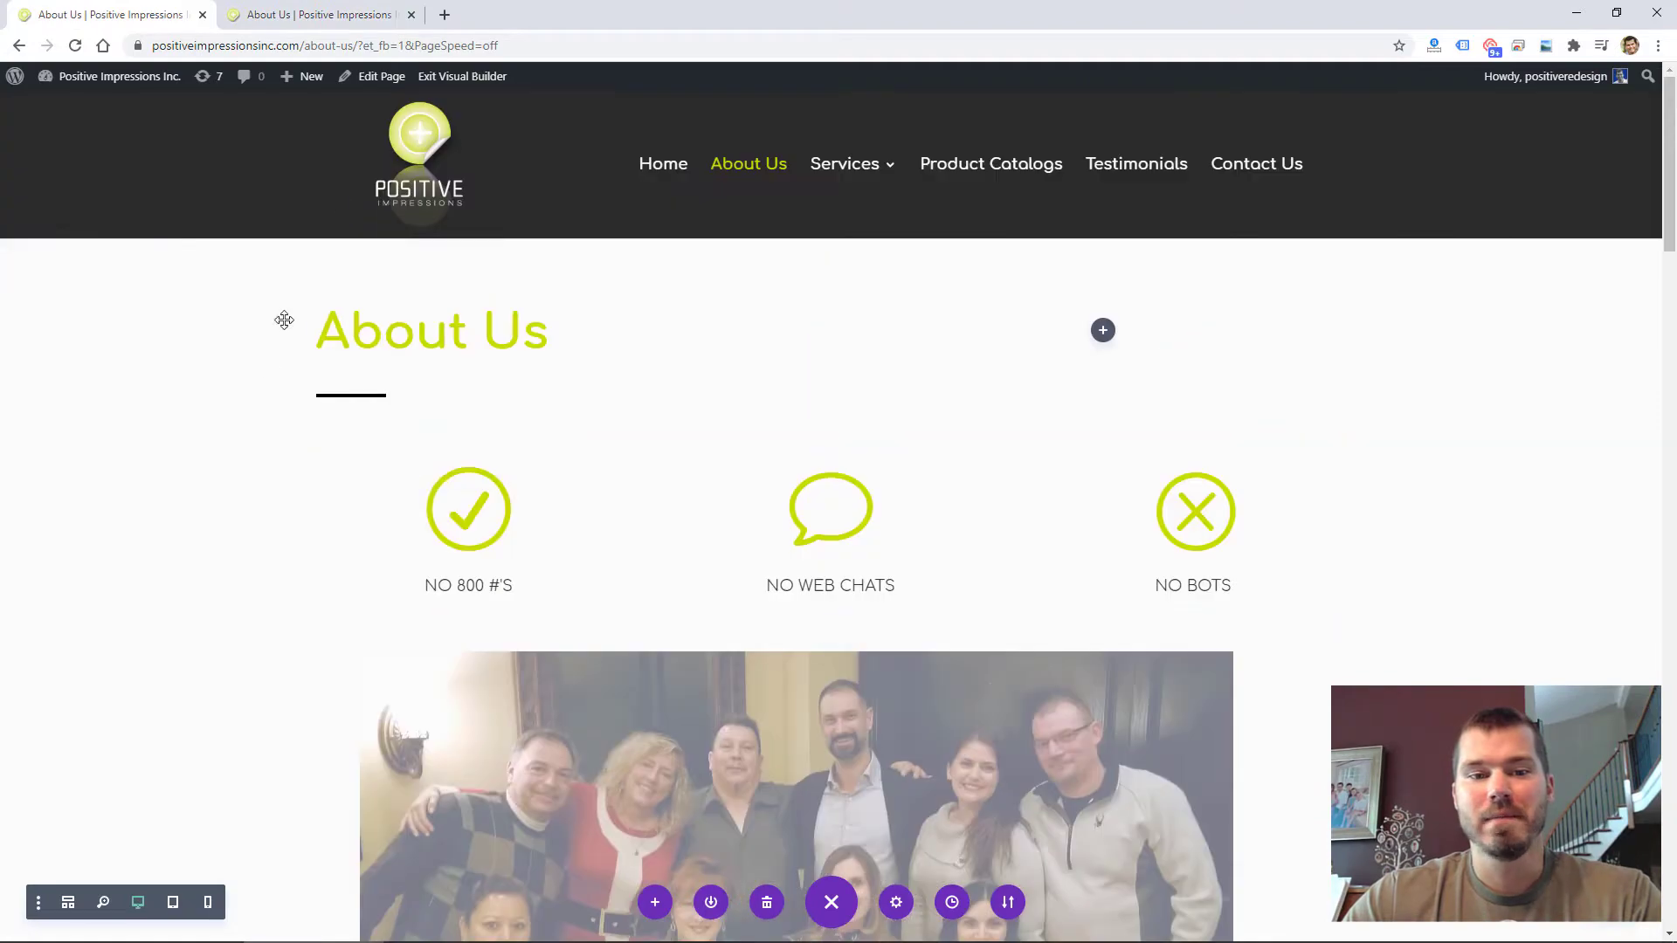
pyautogui.scroll(-5, 966, 537)
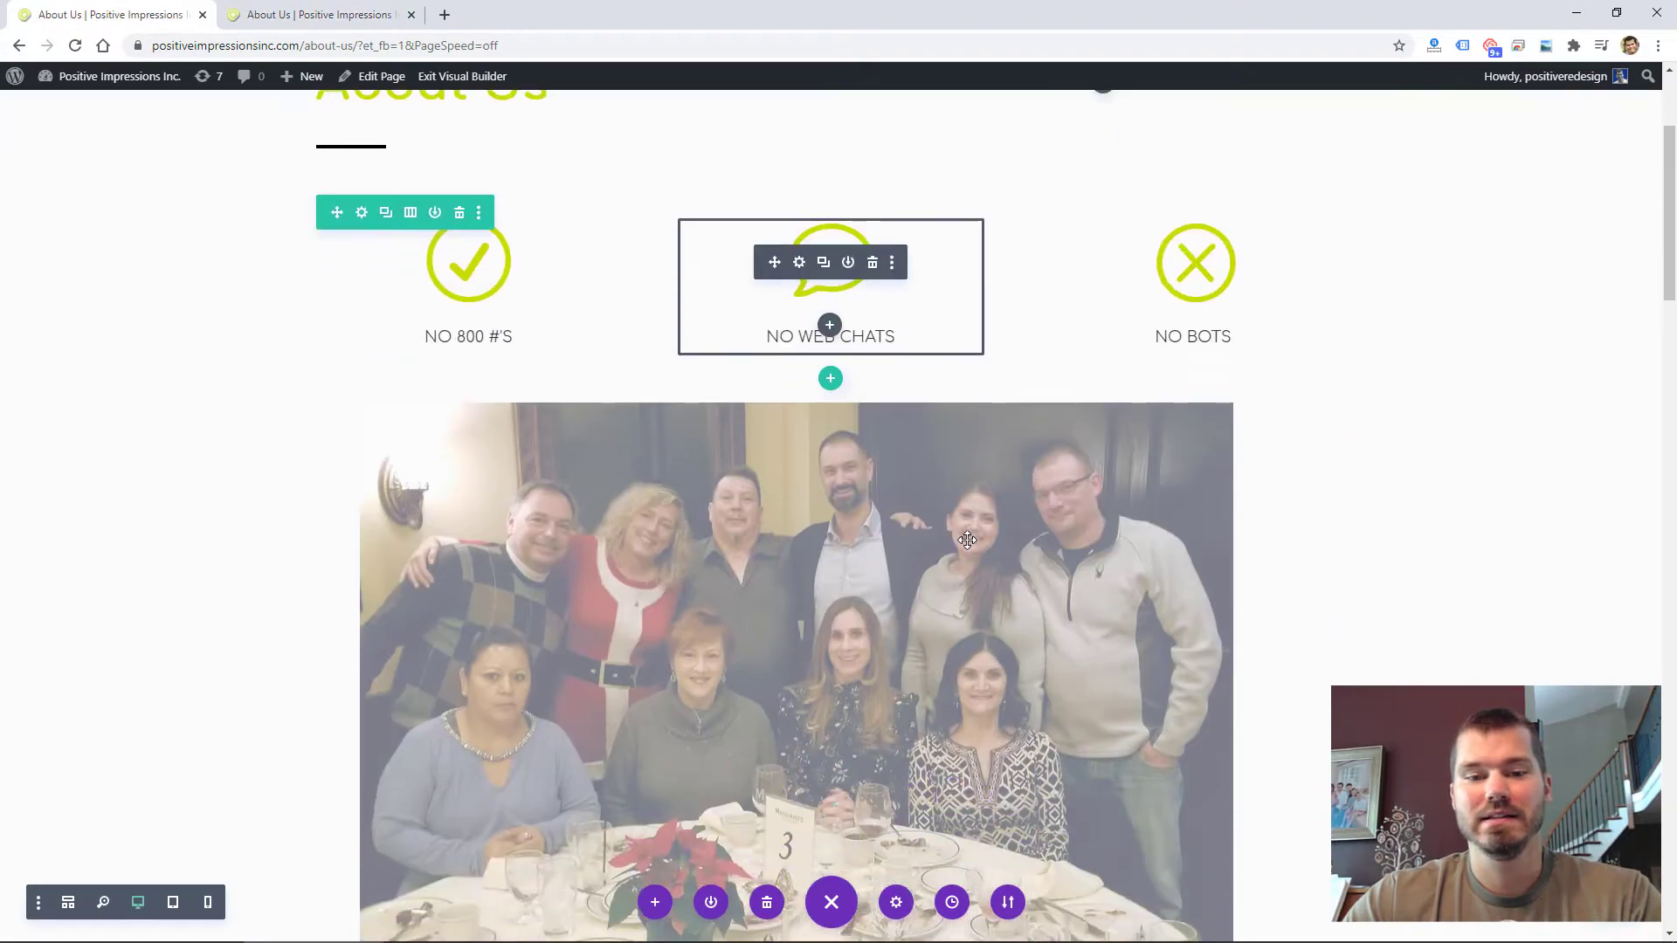
pyautogui.scroll(-6, 967, 540)
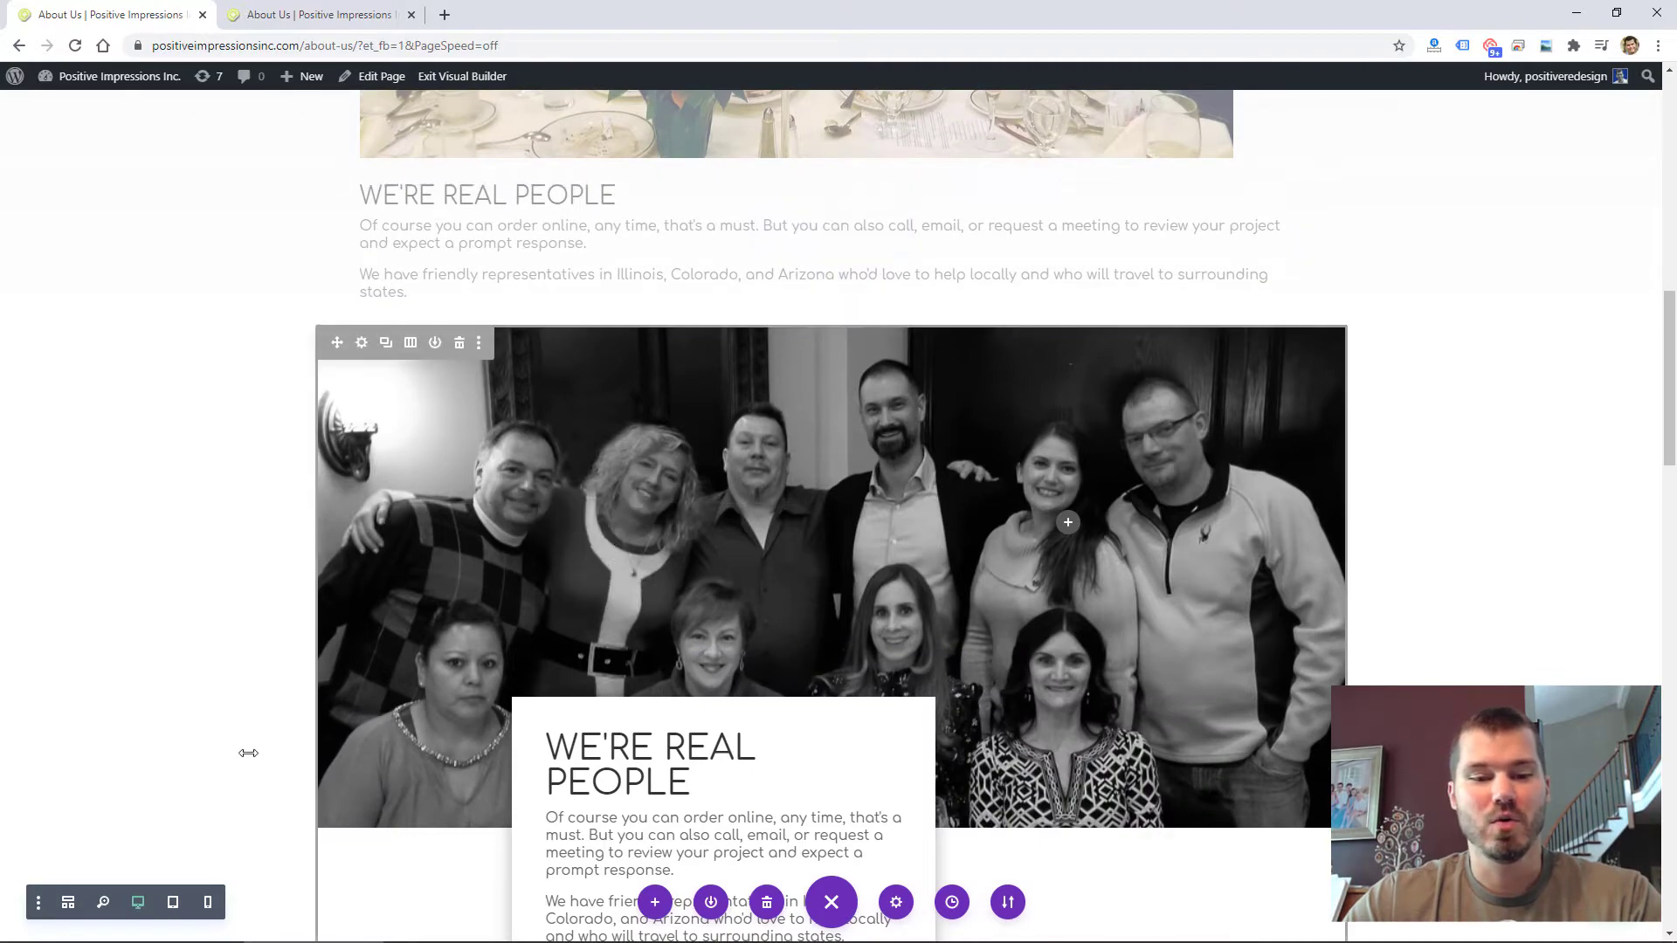
pyautogui.click(821, 898)
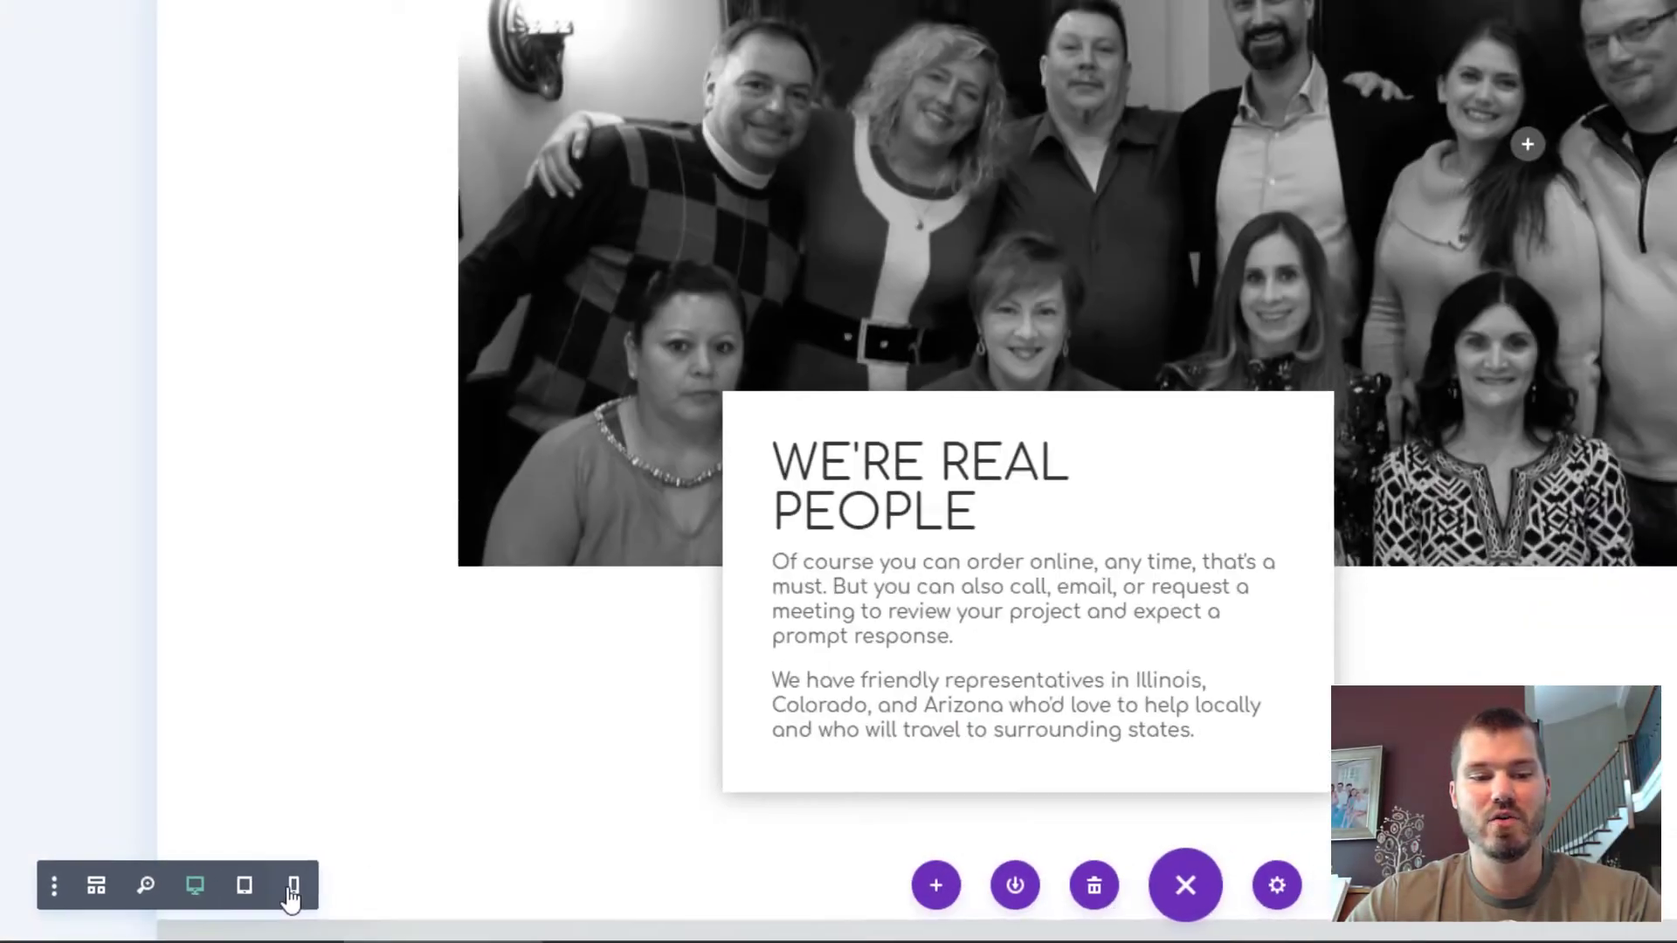
pyautogui.click(312, 883)
pyautogui.scroll(10, 601, 696)
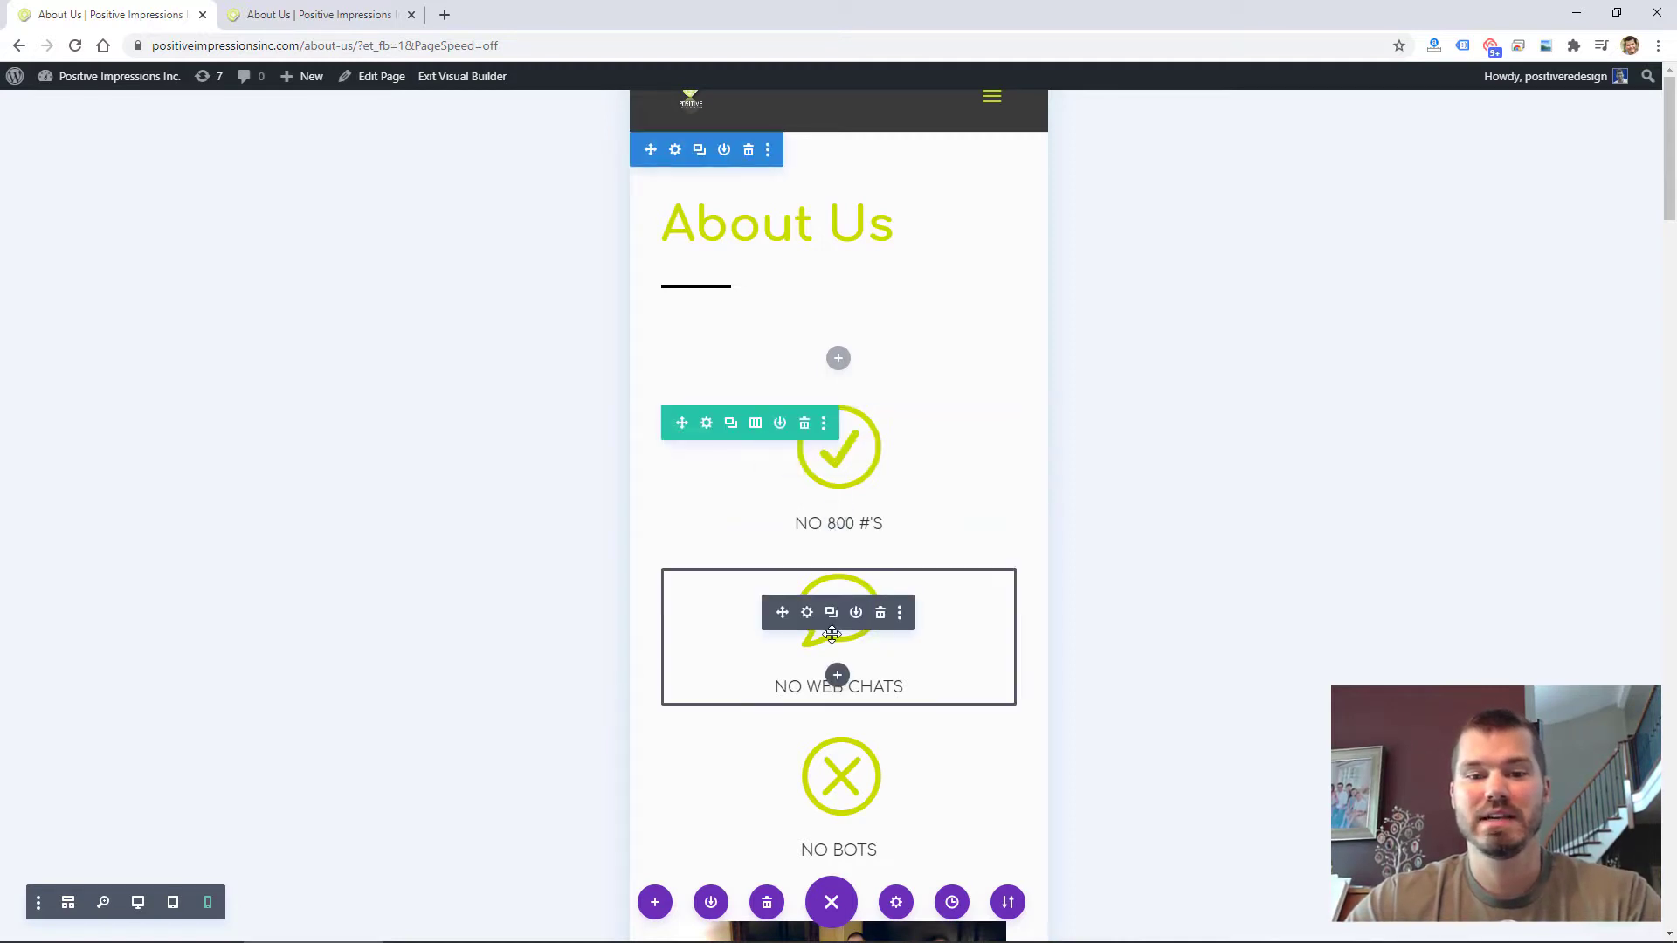
pyautogui.scroll(-2, 833, 635)
pyautogui.scroll(-5, 832, 635)
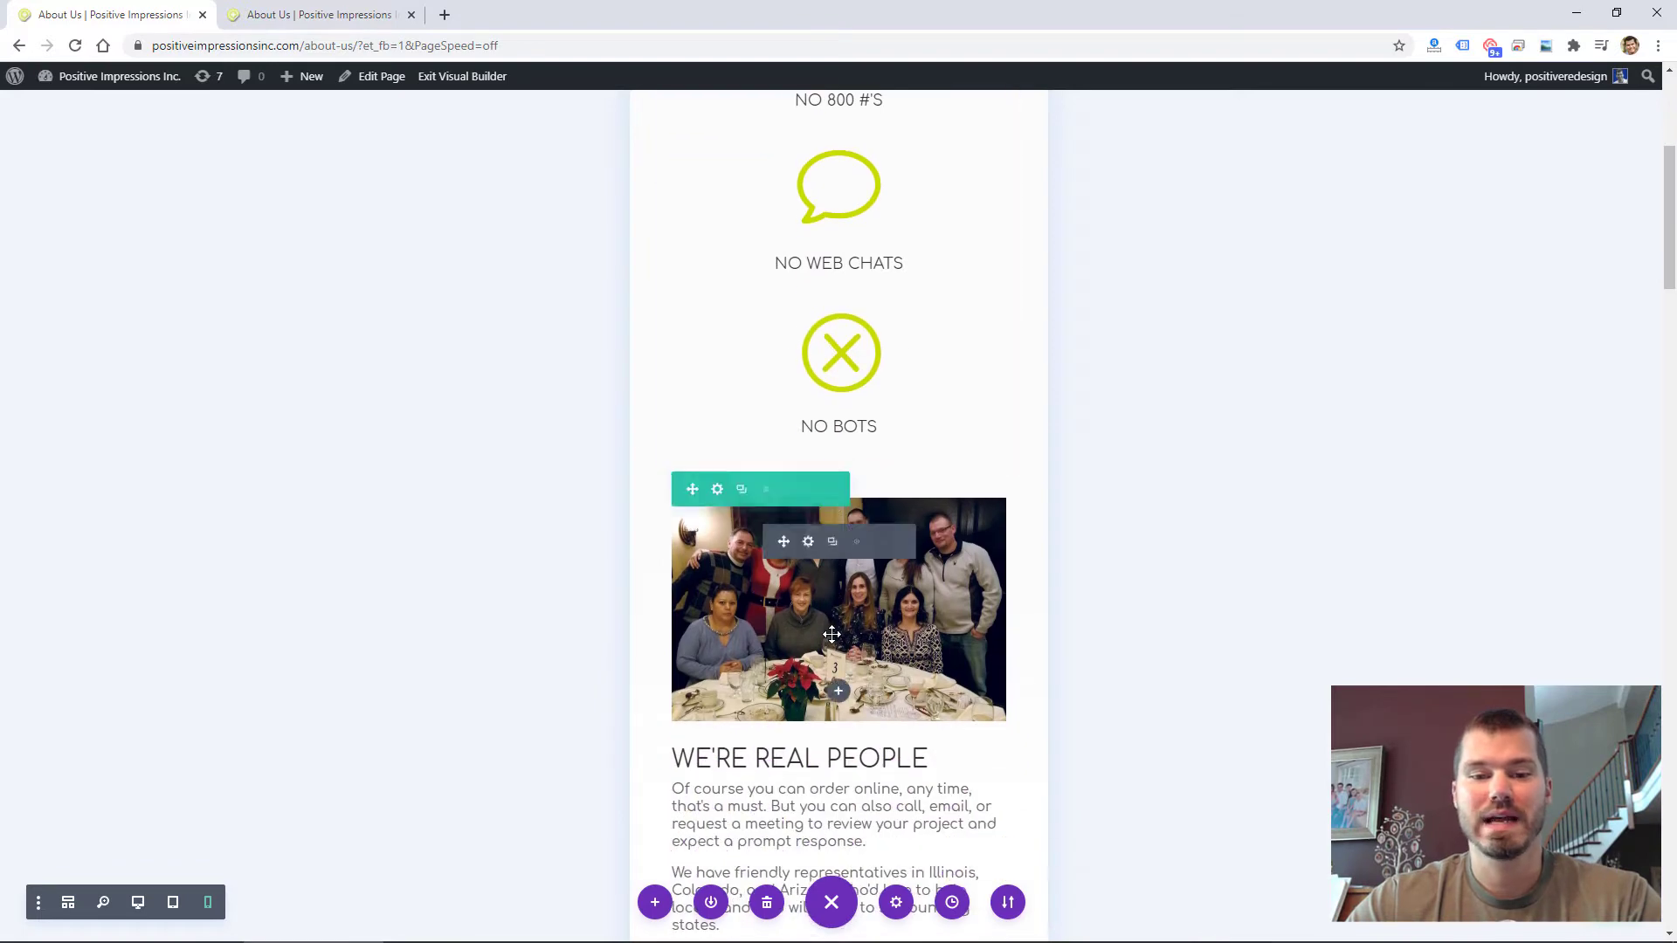
pyautogui.scroll(-1, 832, 636)
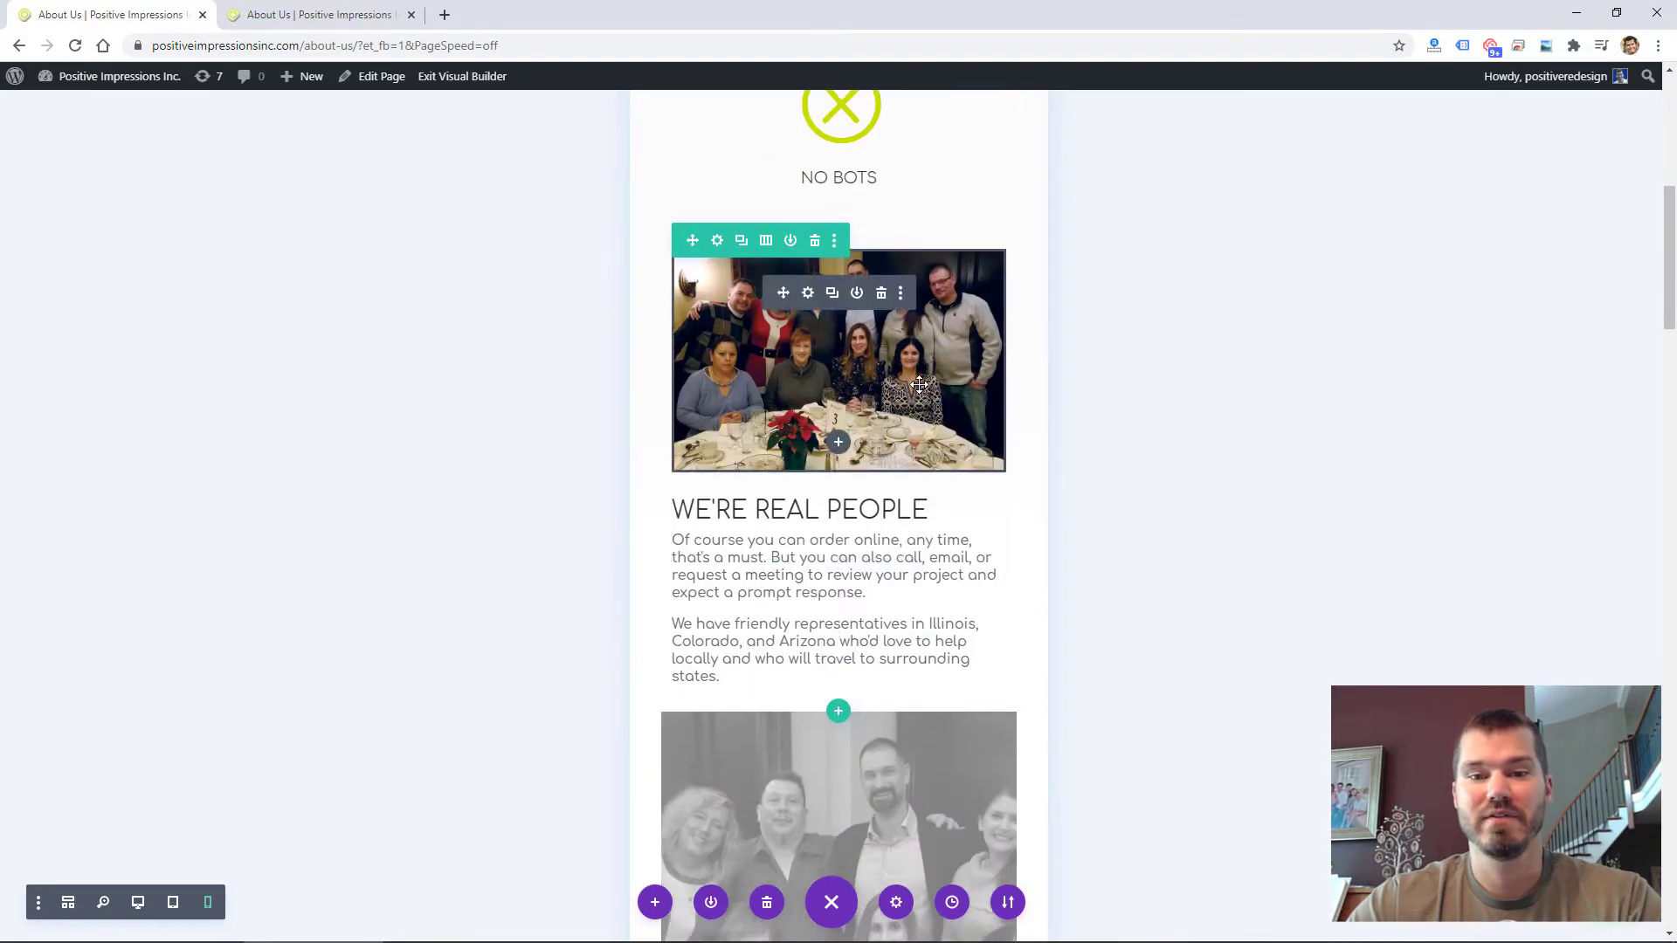
pyautogui.scroll(-1, 880, 493)
pyautogui.scroll(-5, 881, 494)
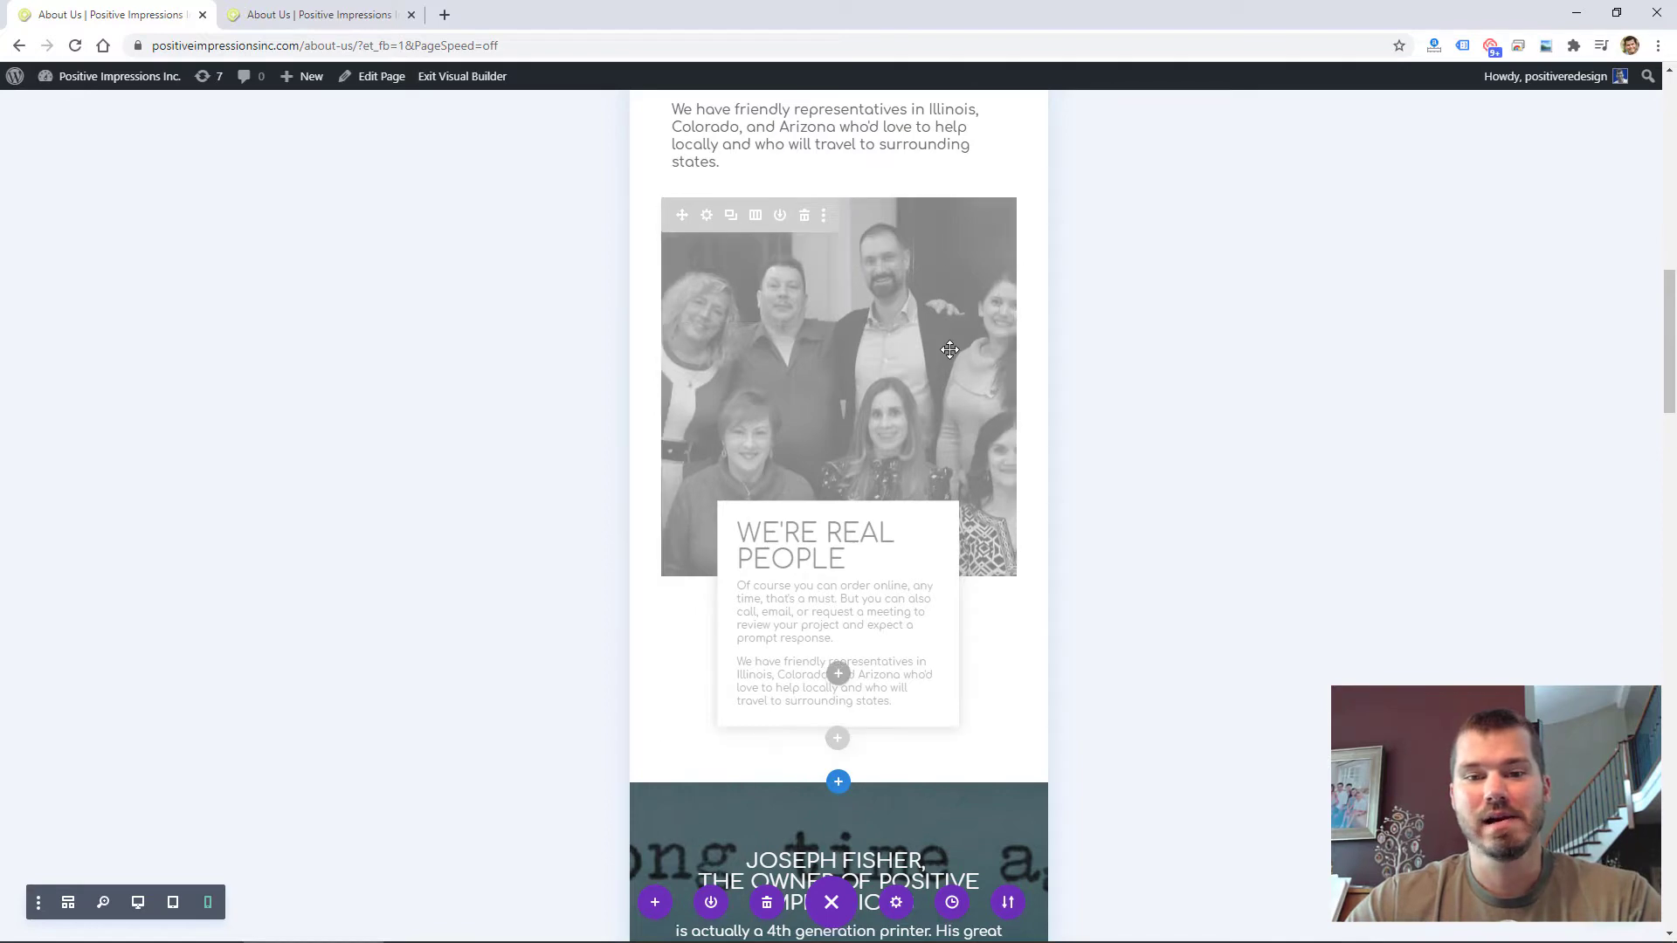
pyautogui.scroll(4, 1163, 468)
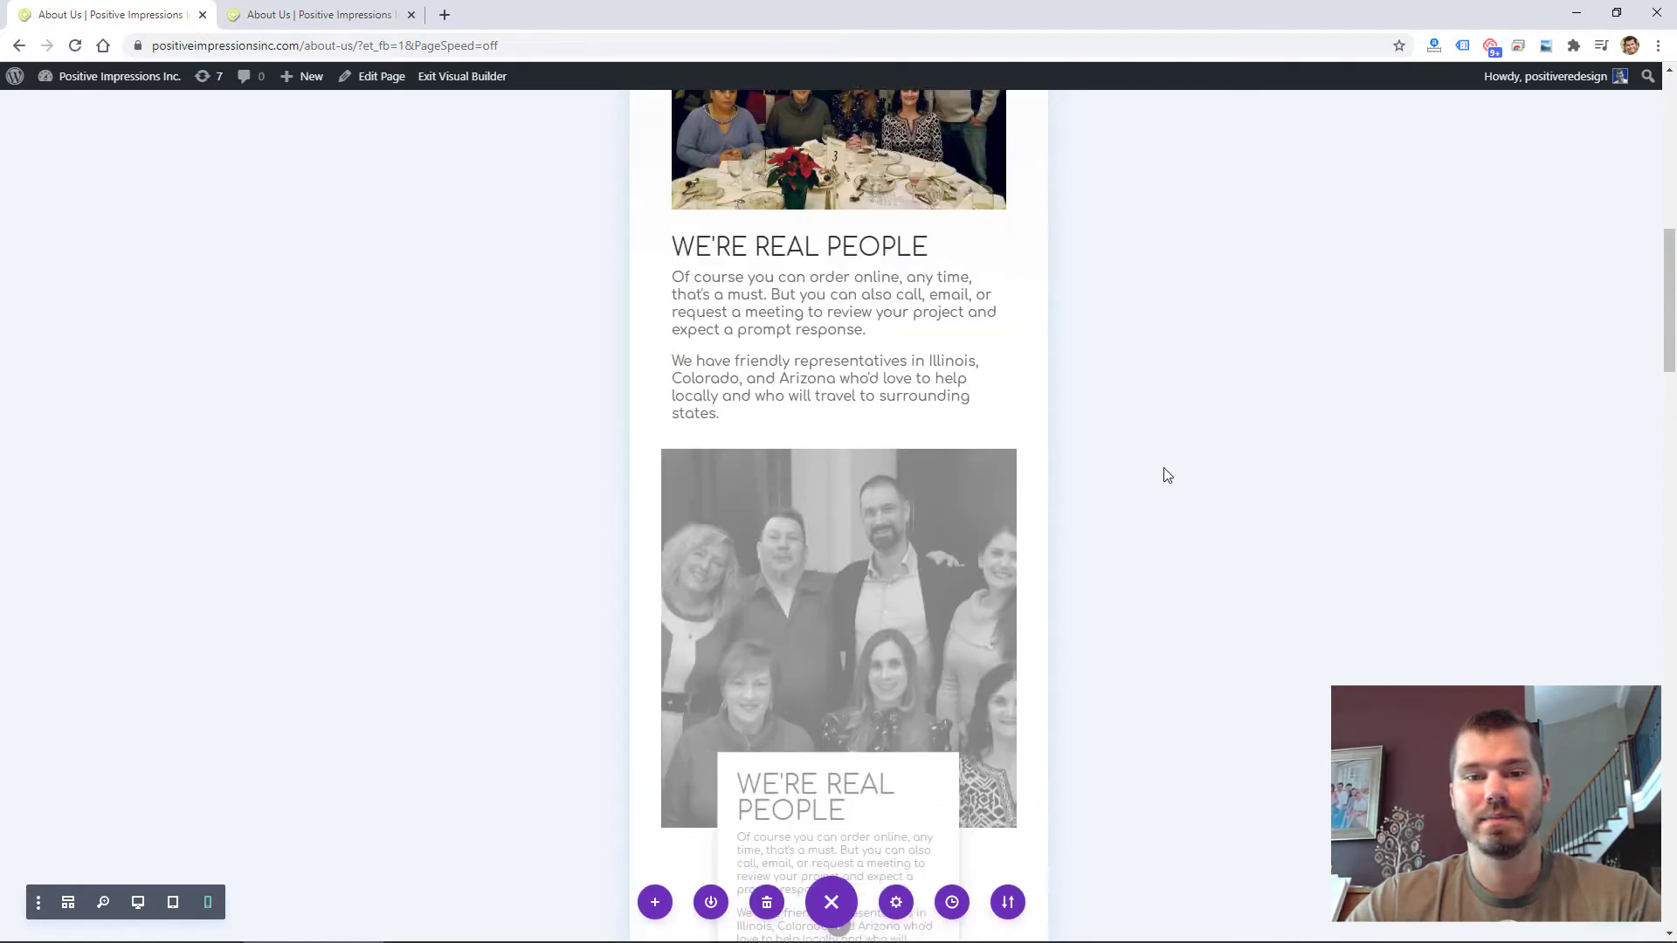
pyautogui.scroll(-3, 1171, 347)
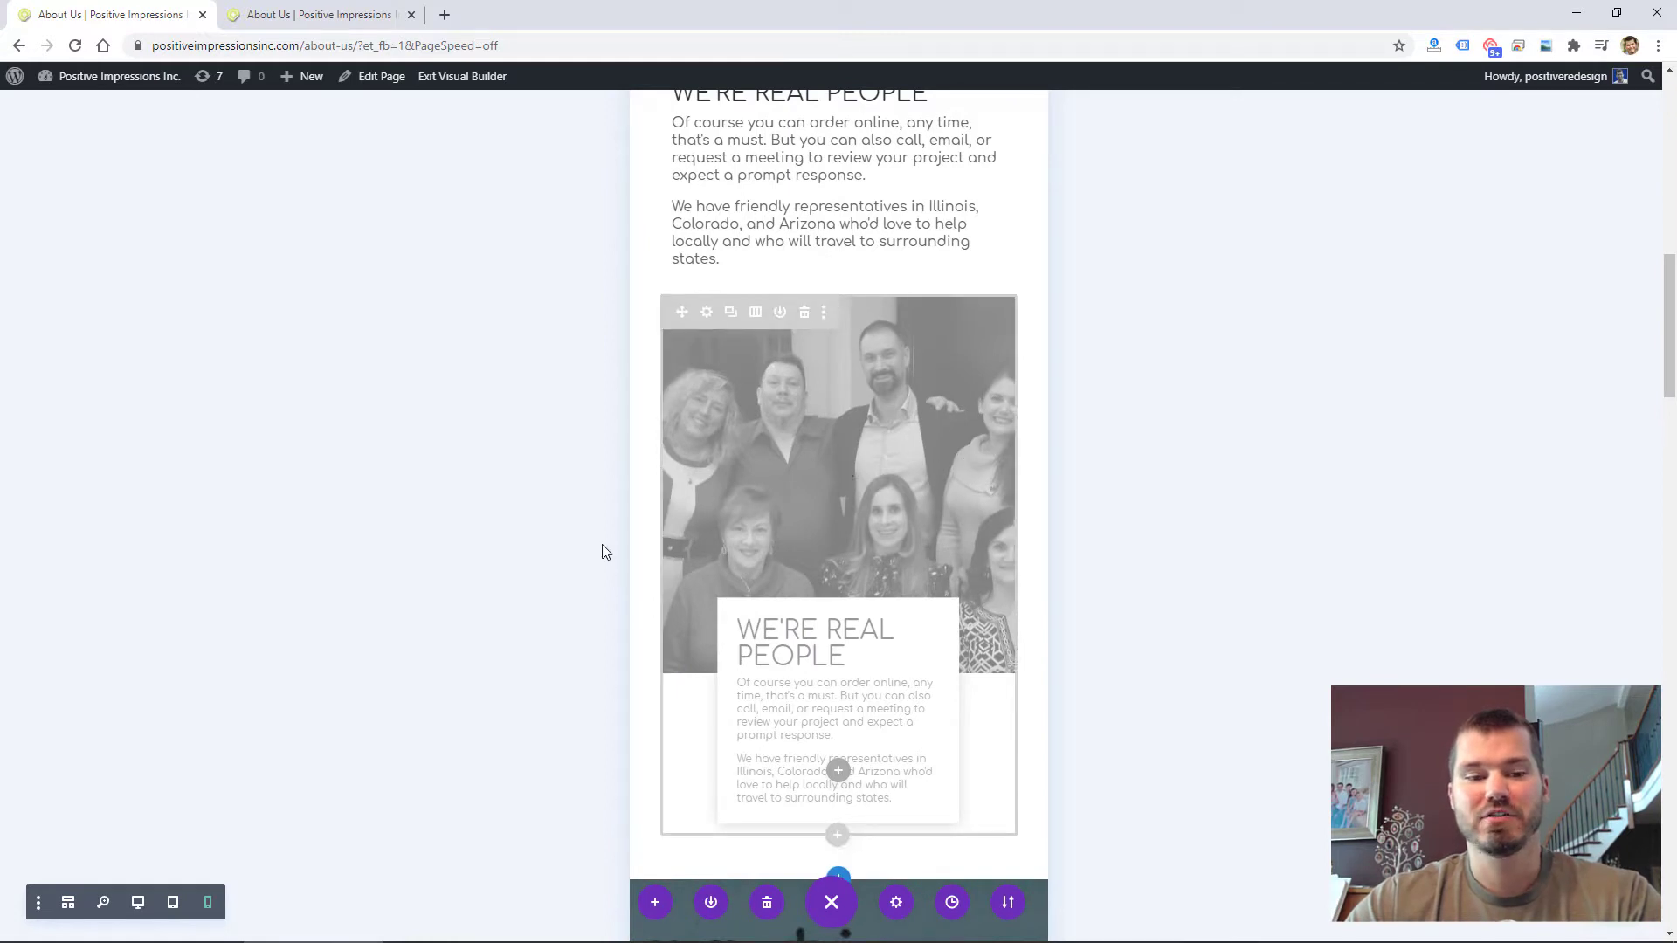
pyautogui.click(38, 902)
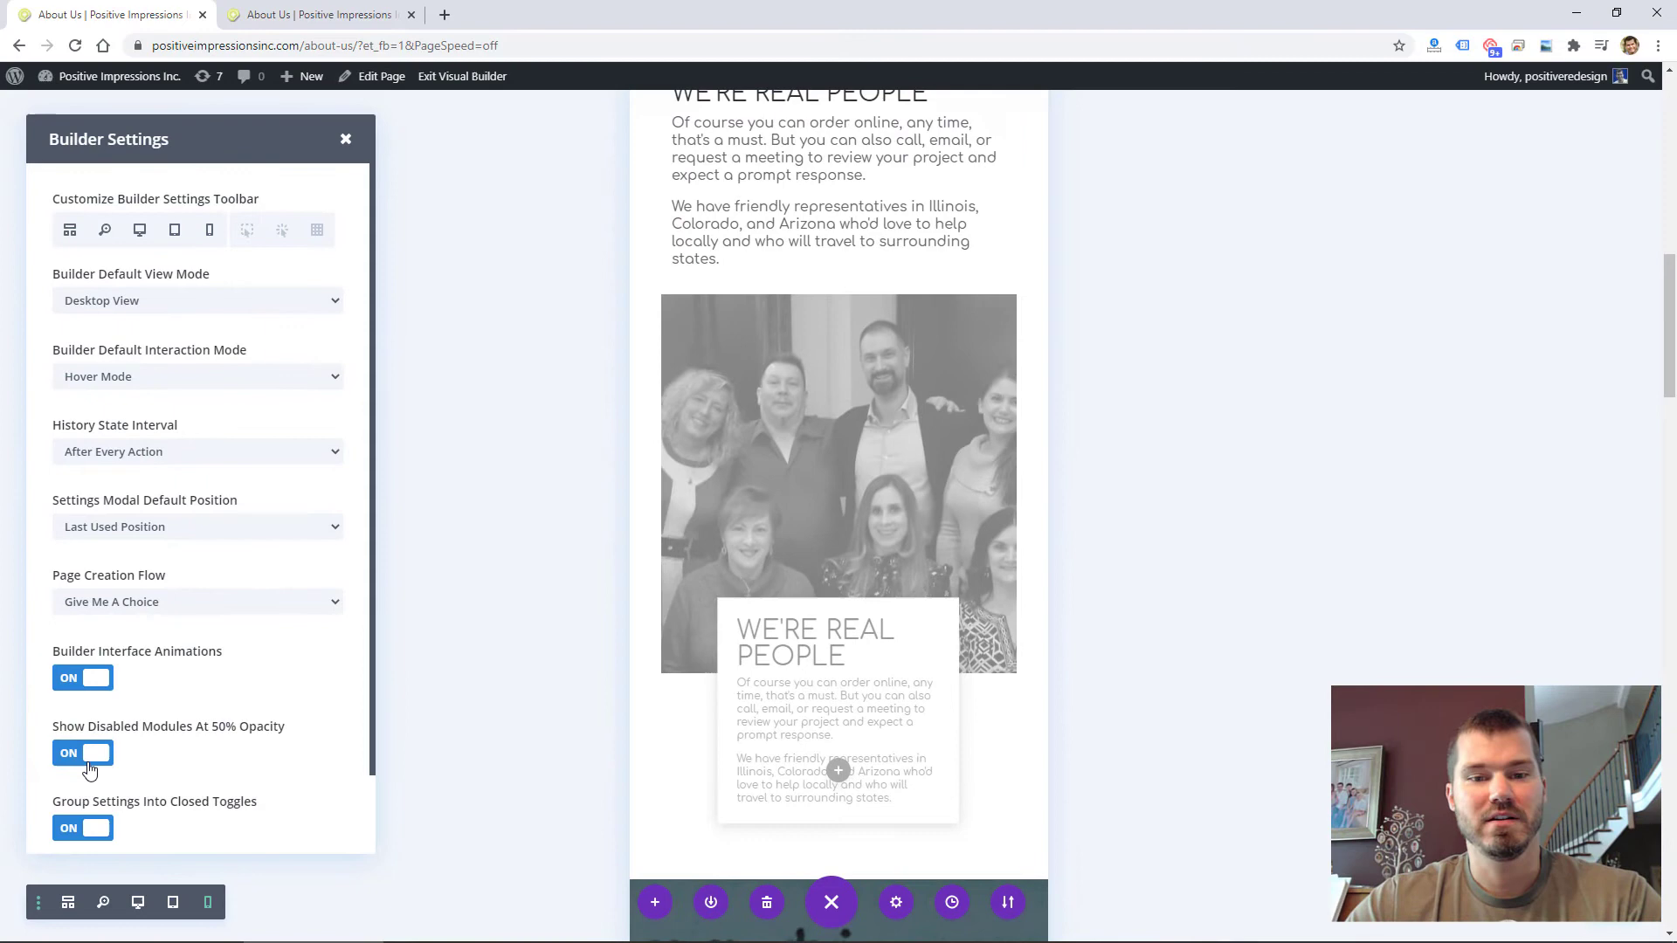
pyautogui.click(88, 754)
pyautogui.click(87, 759)
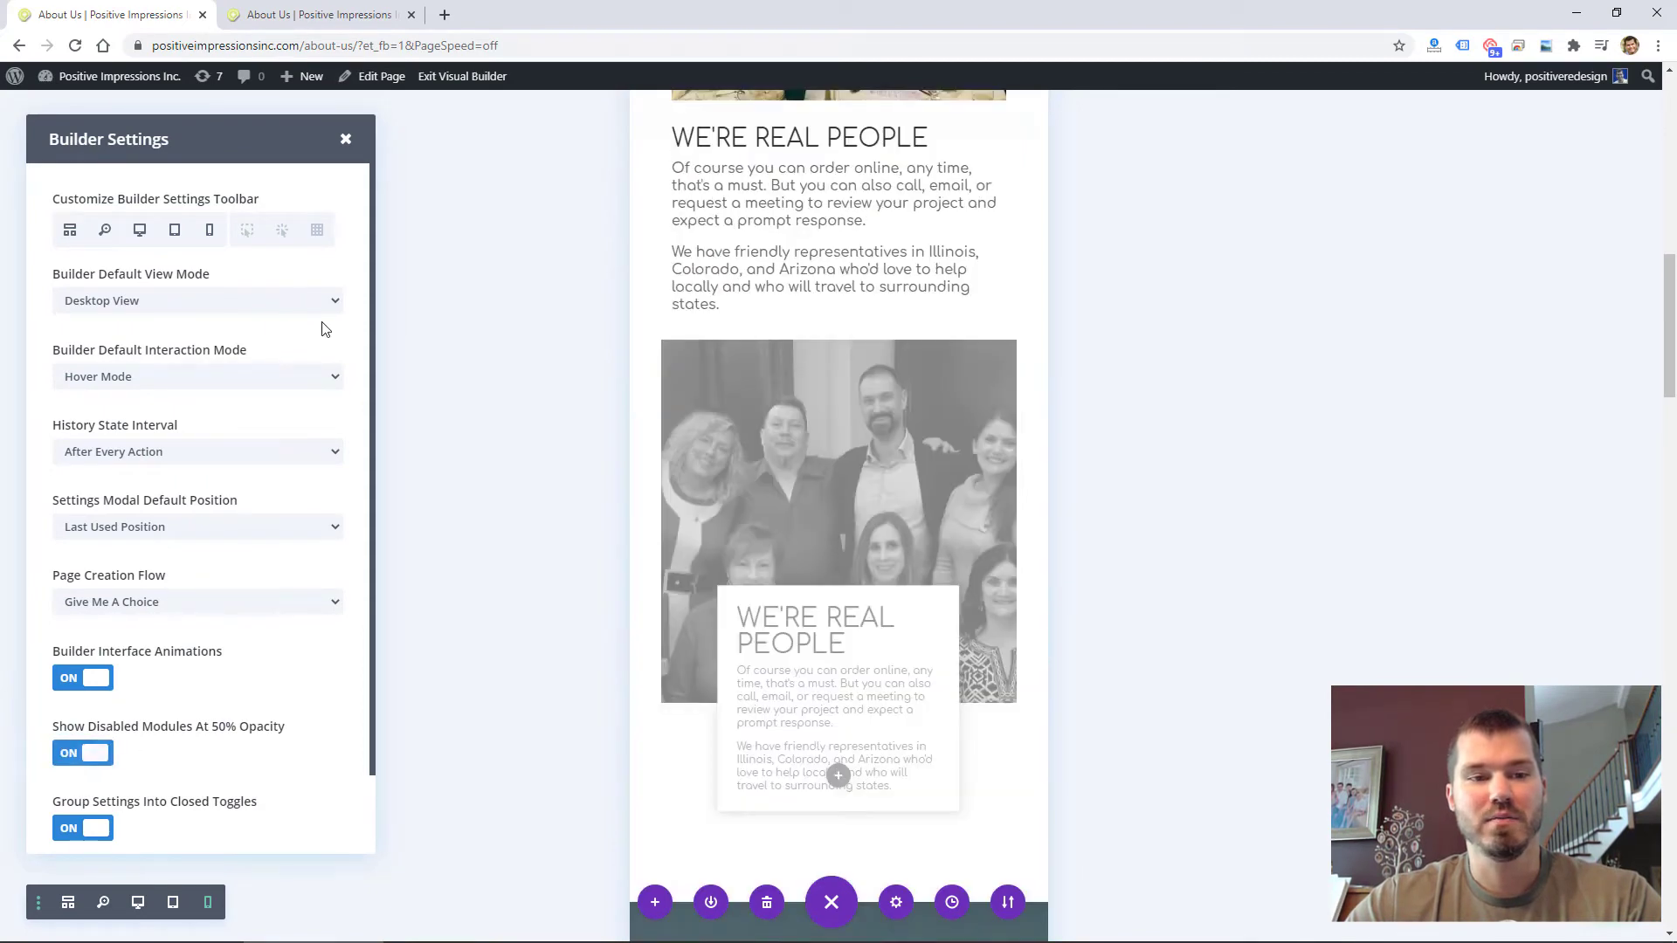
pyautogui.click(348, 141)
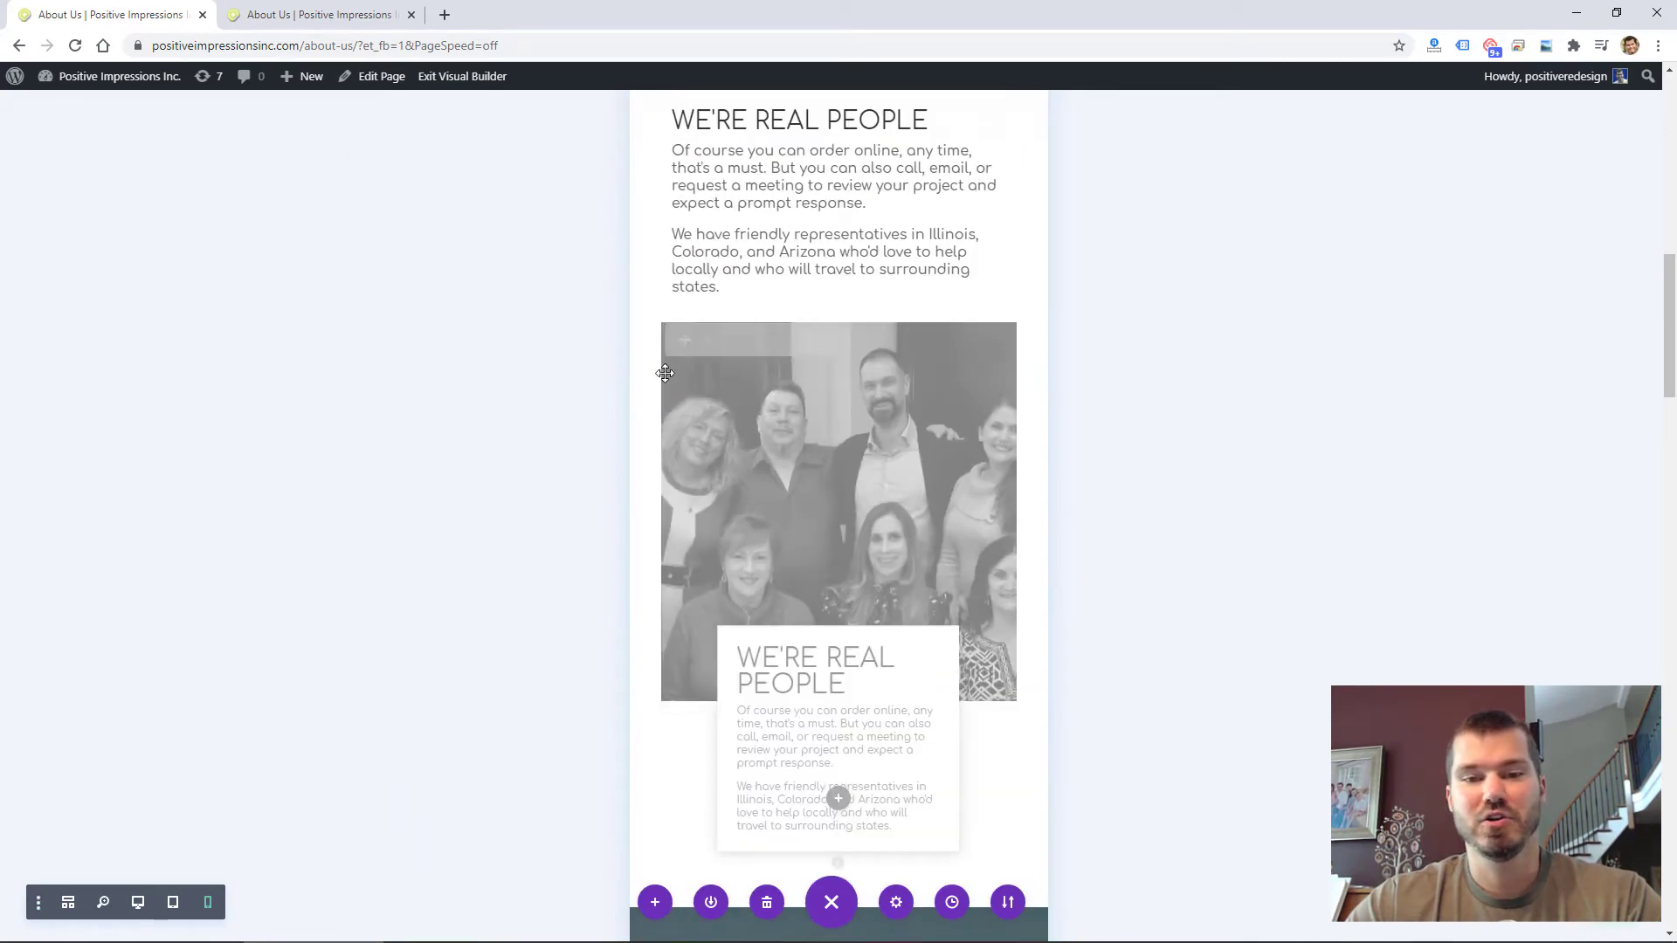
pyautogui.scroll(2, 666, 371)
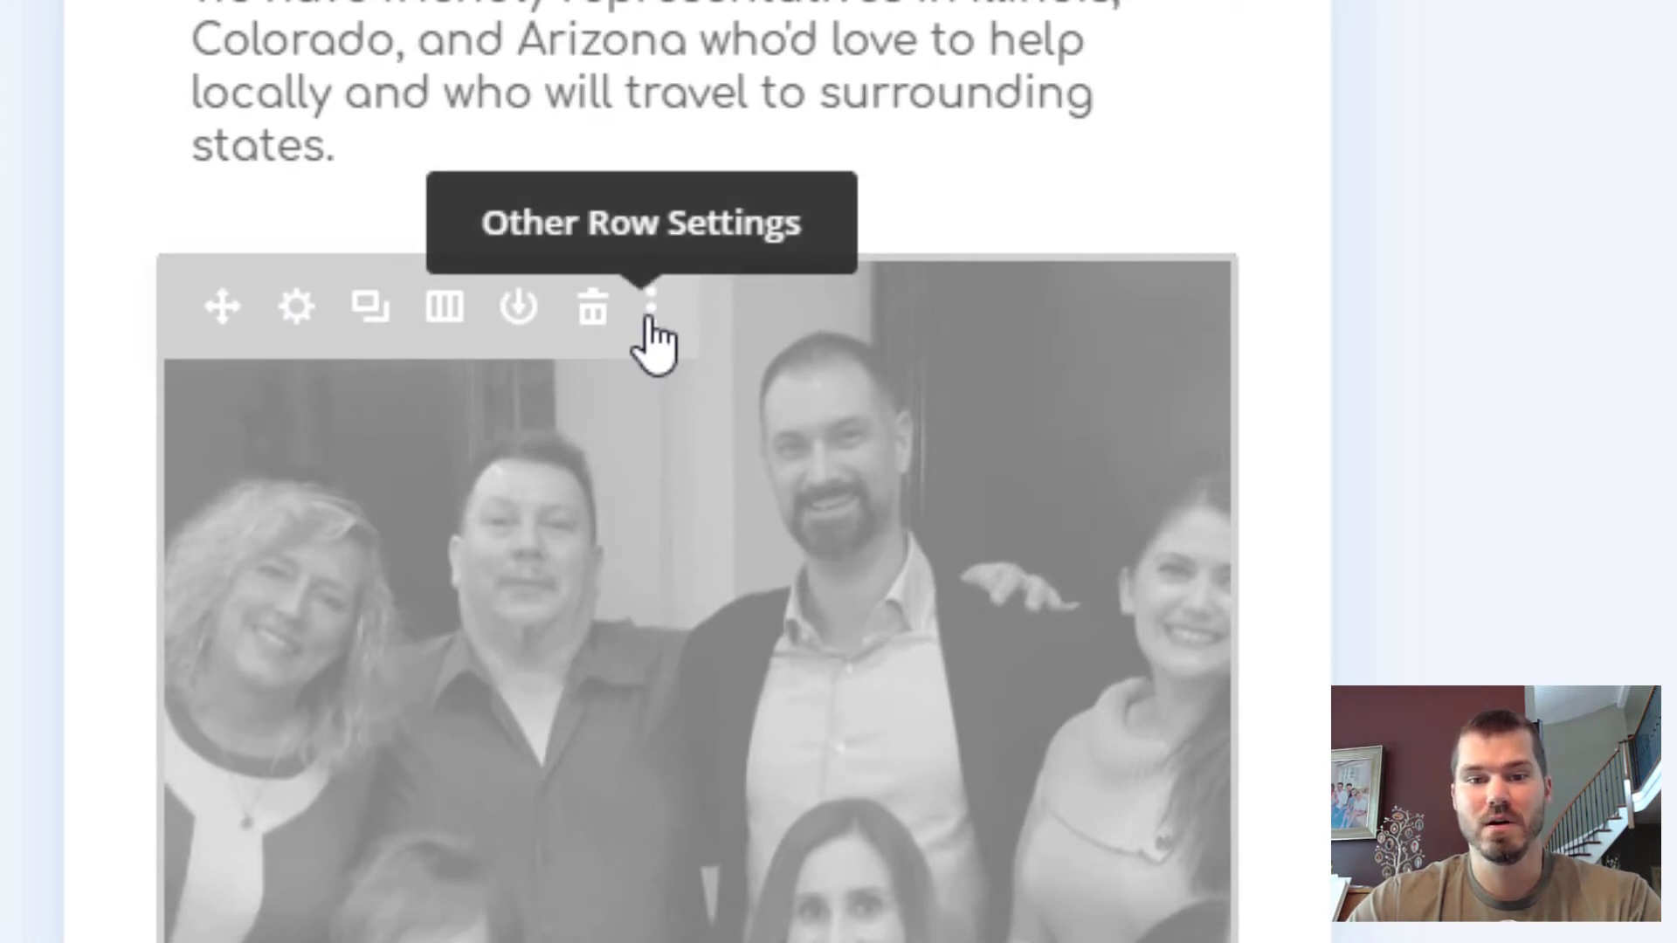
# Step: Keep the grey team-photo row disabled on phones in its visibility settings, save, and scroll up
pyautogui.click(301, 301)
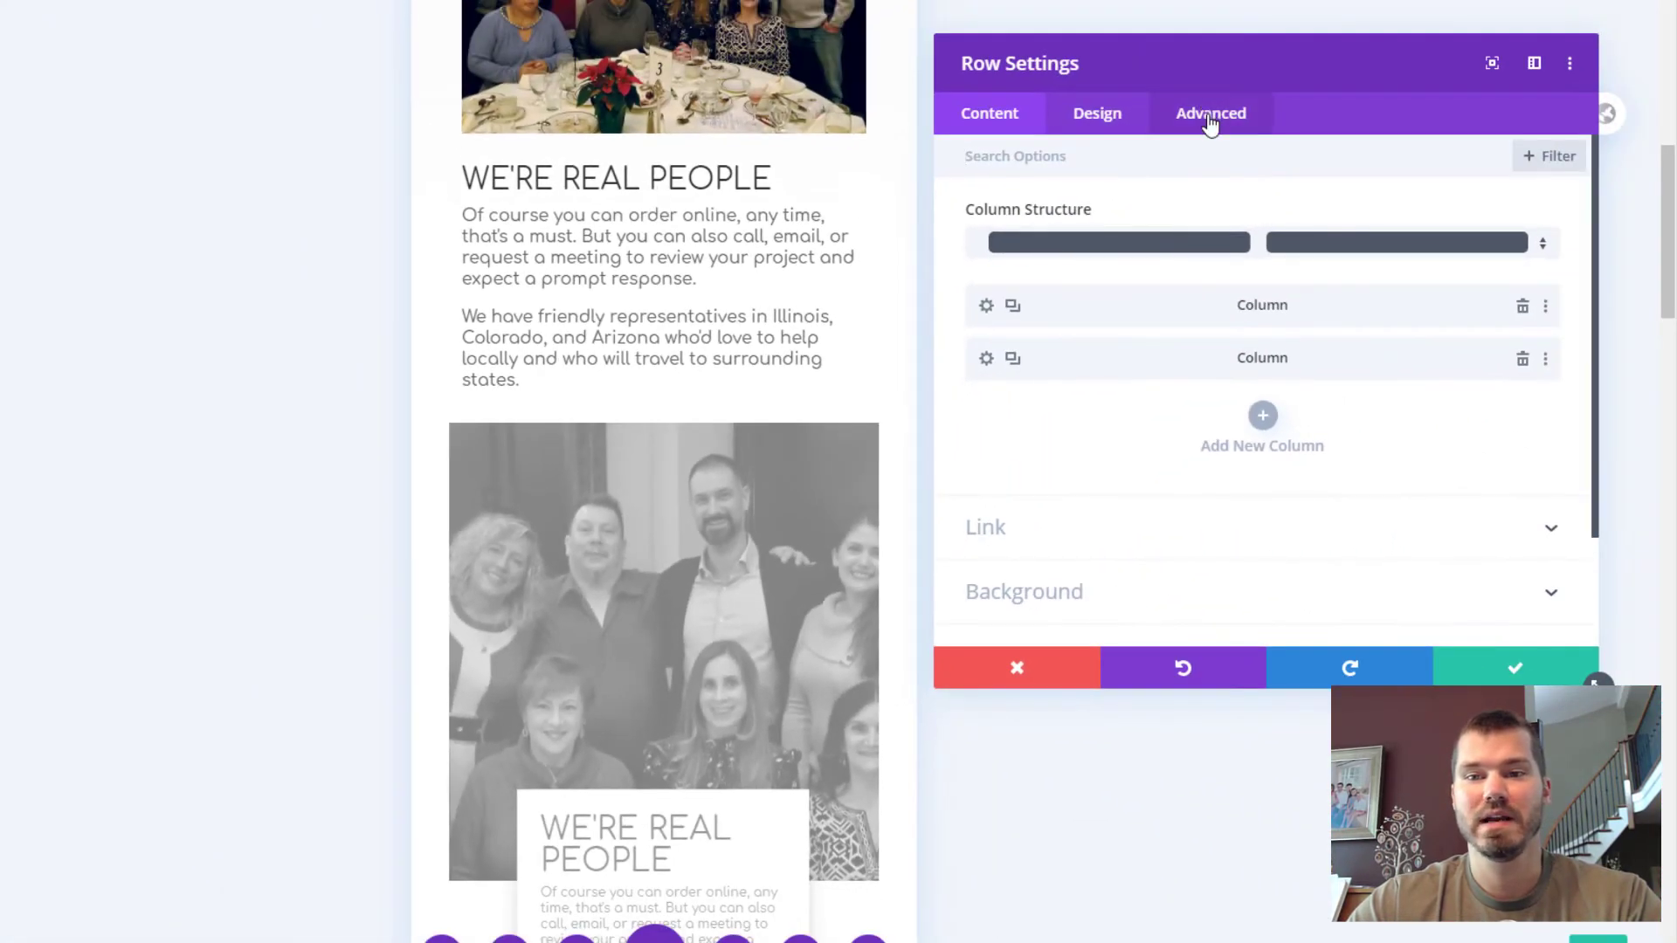
pyautogui.click(1210, 122)
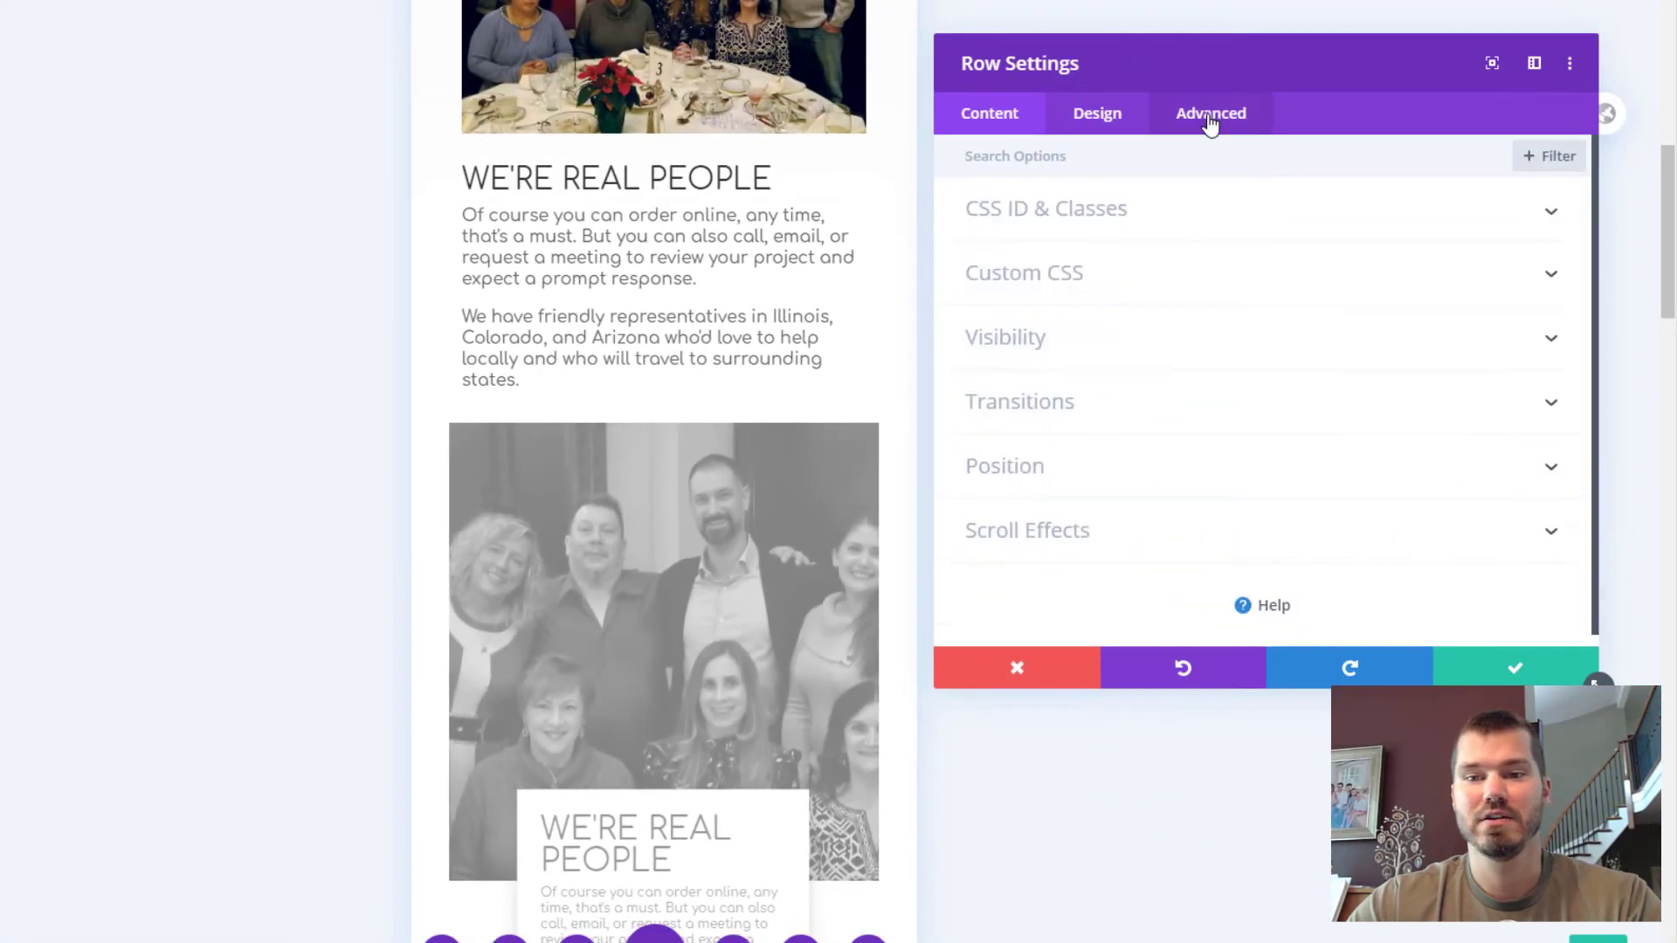
pyautogui.click(1053, 334)
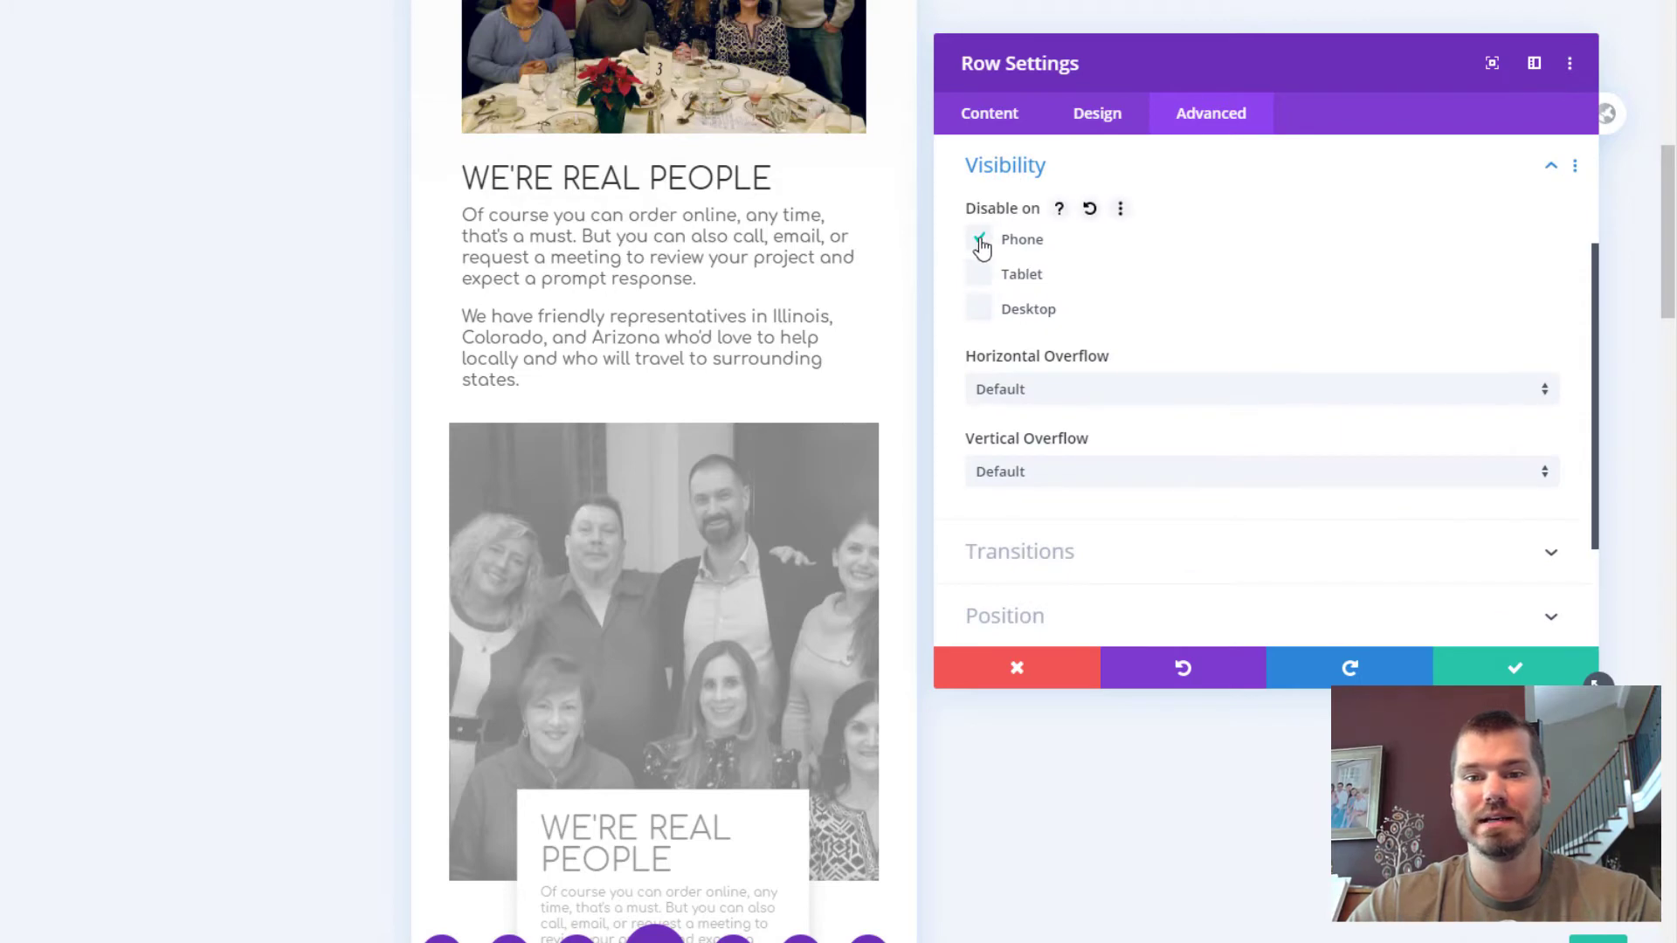
pyautogui.click(979, 240)
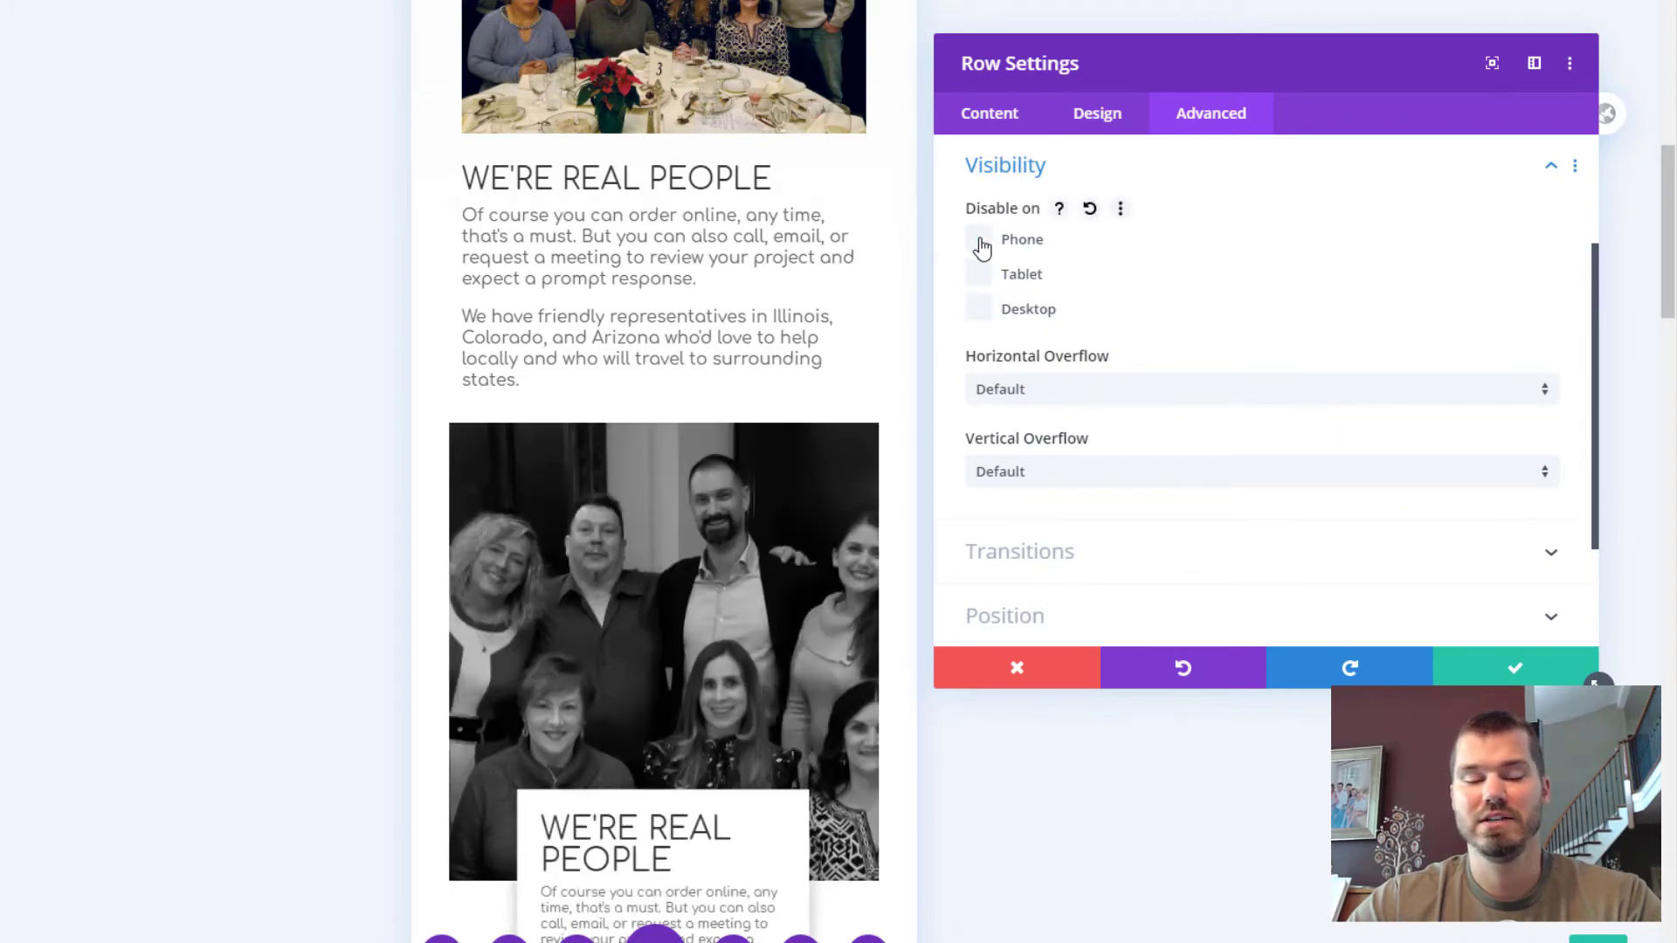
pyautogui.click(979, 242)
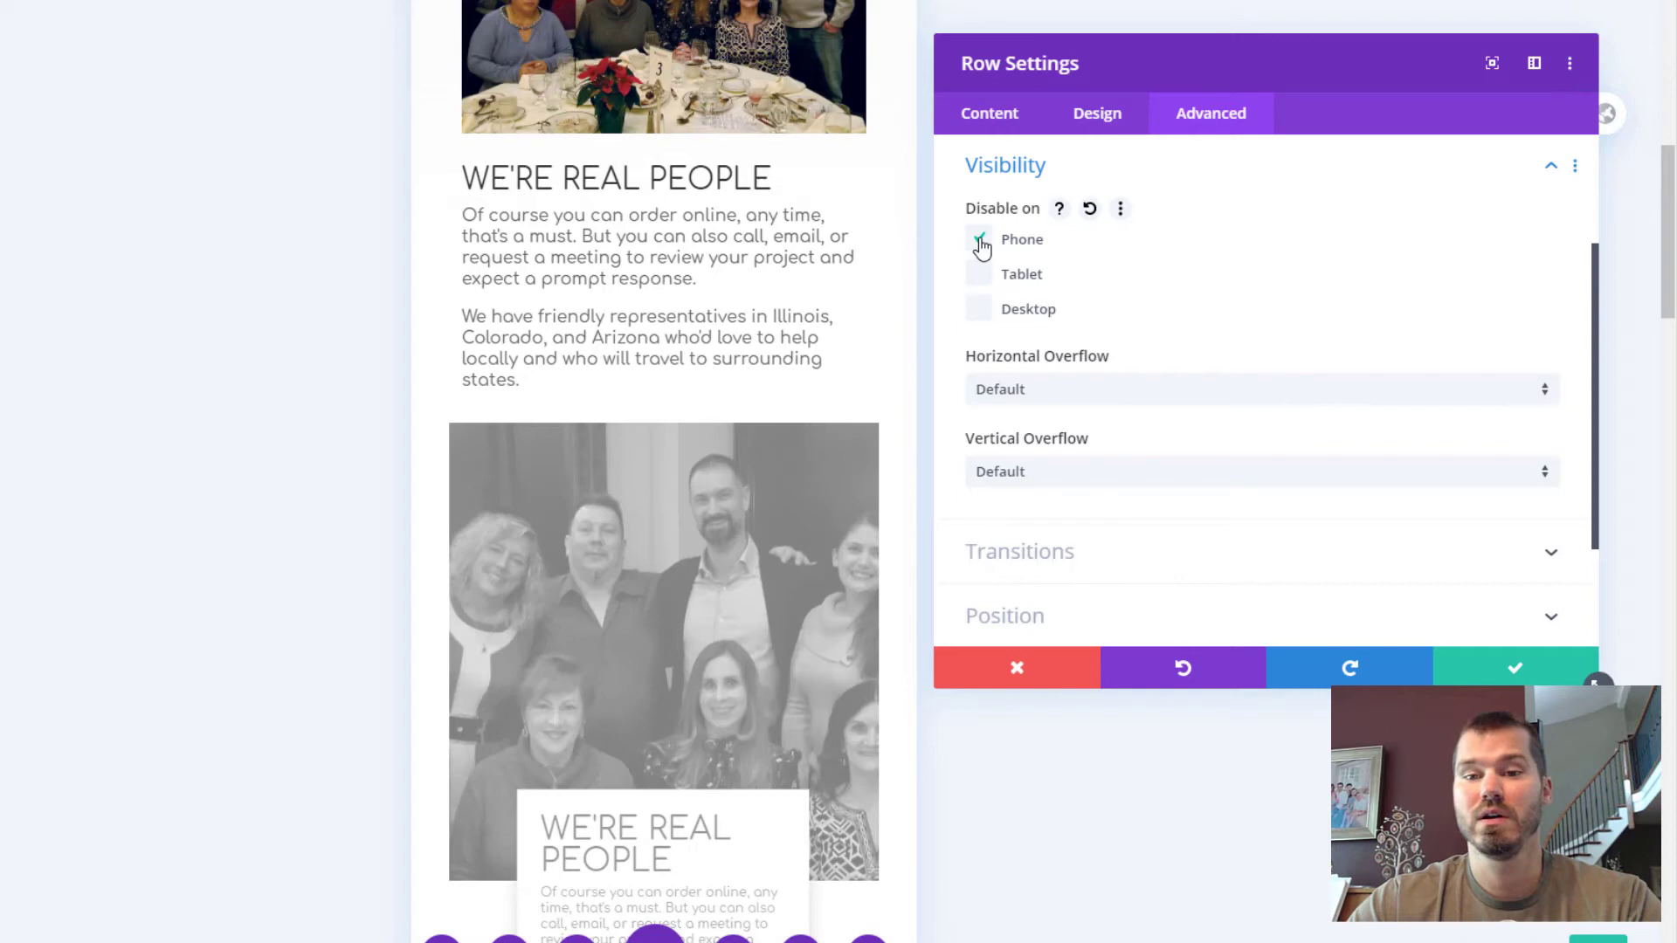
pyautogui.click(1516, 668)
pyautogui.scroll(2, 742, 547)
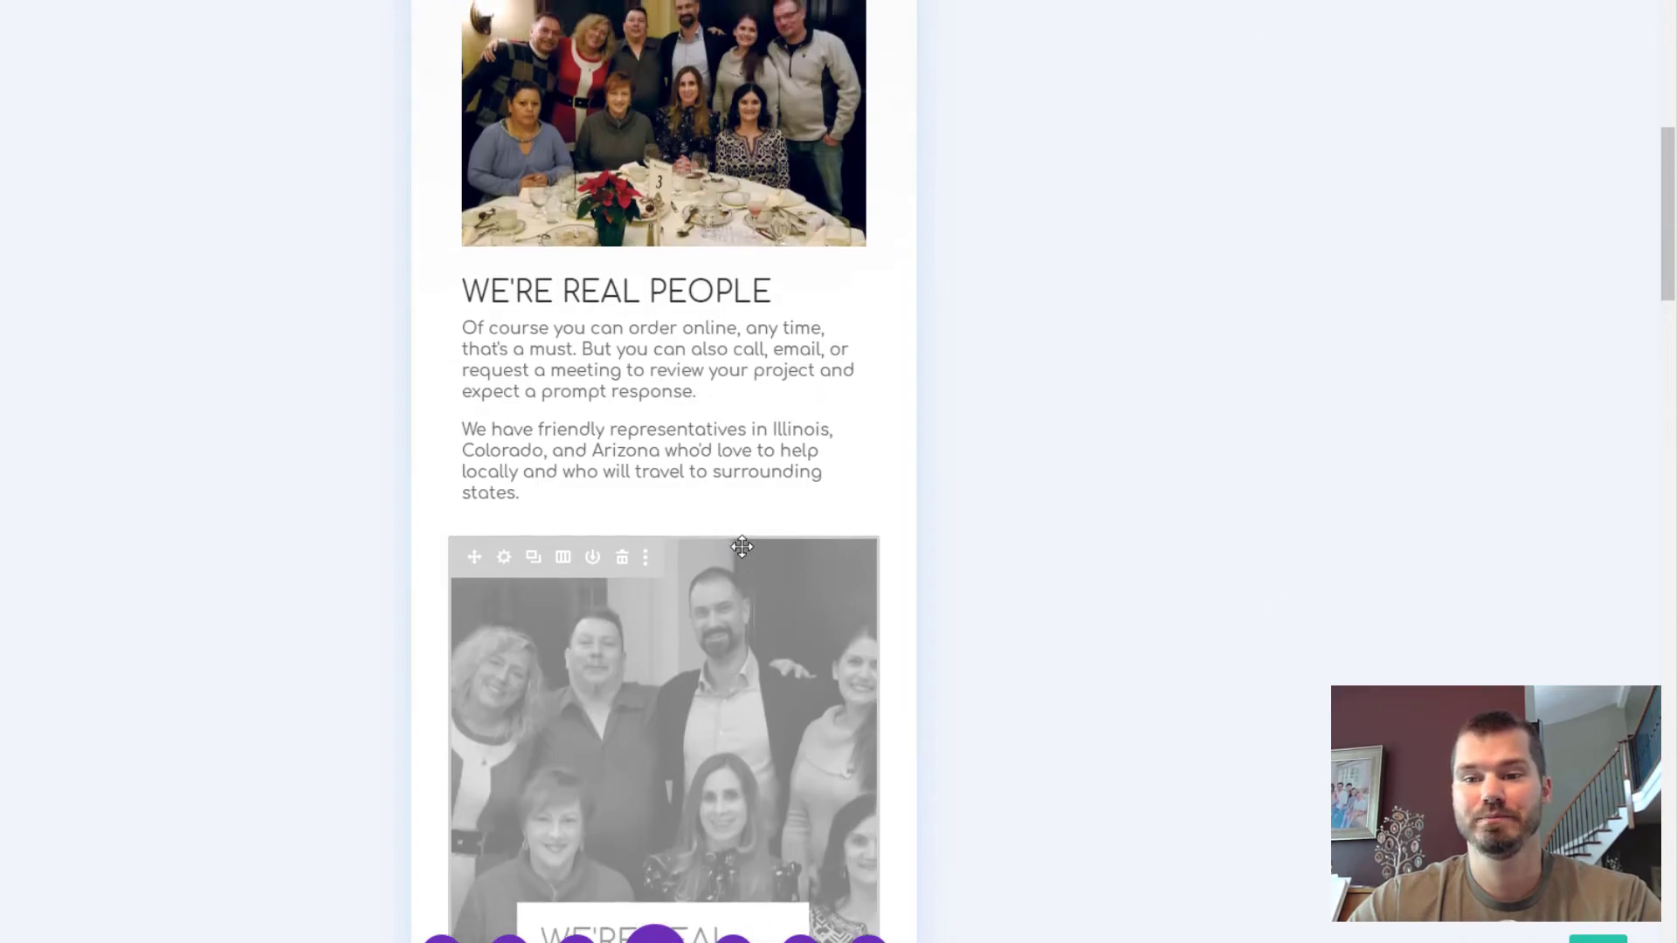
pyautogui.scroll(4, 742, 547)
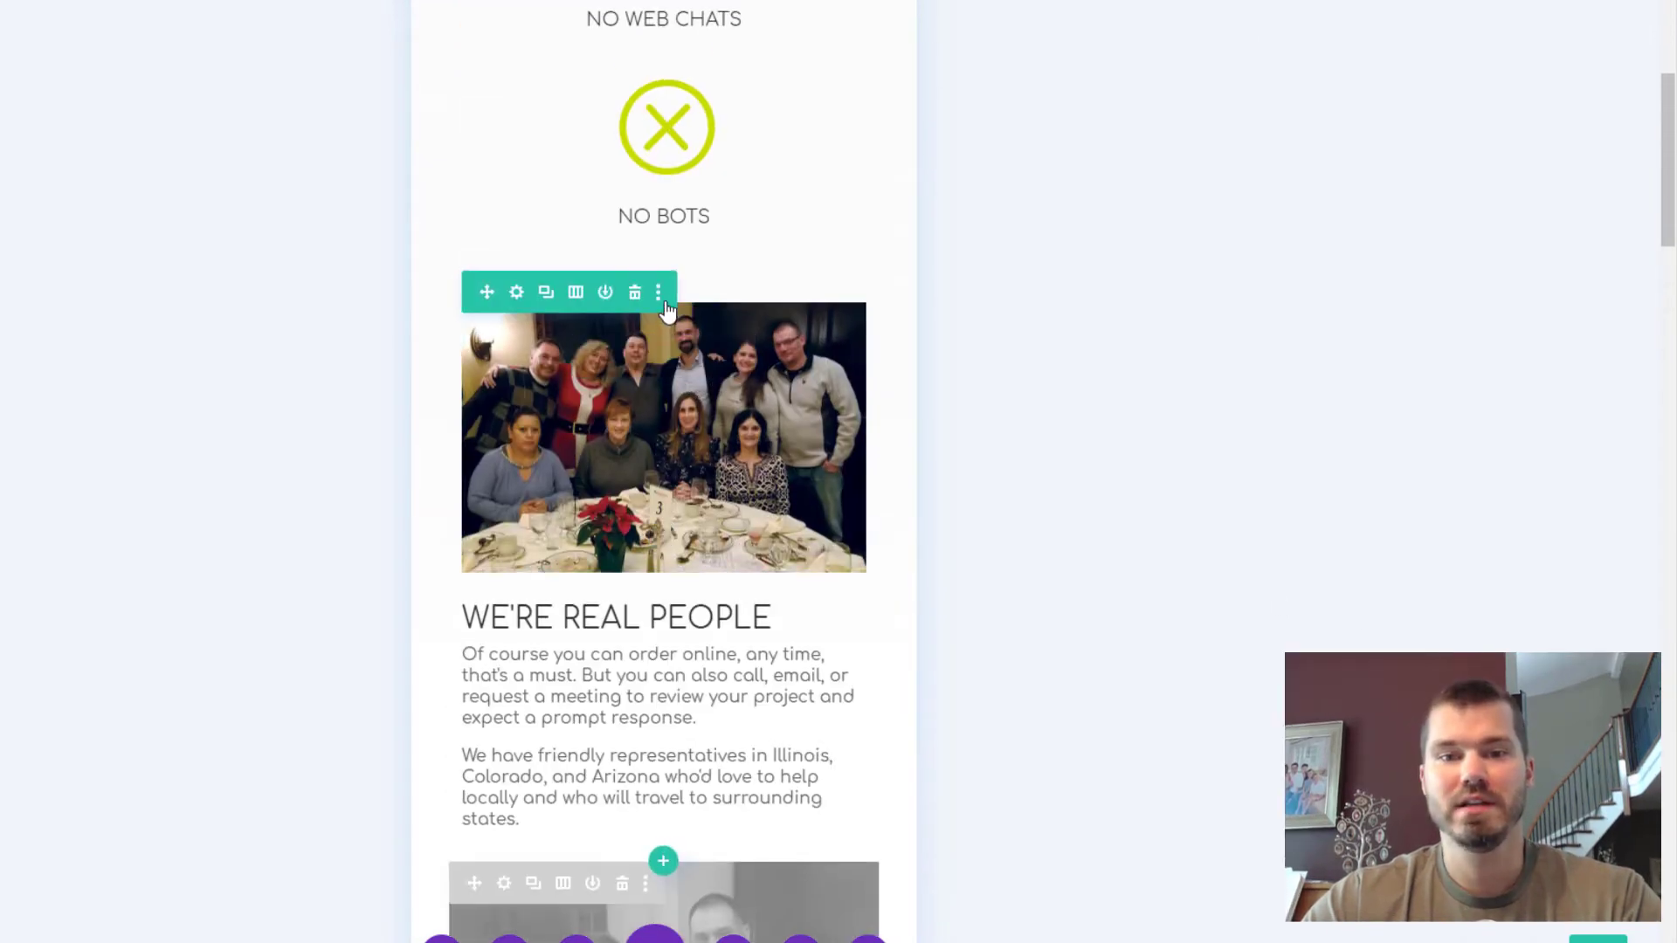
# Step: Turn on the phone icon in the colour photo row's Disable options so it shows only on phones
pyautogui.click(658, 297)
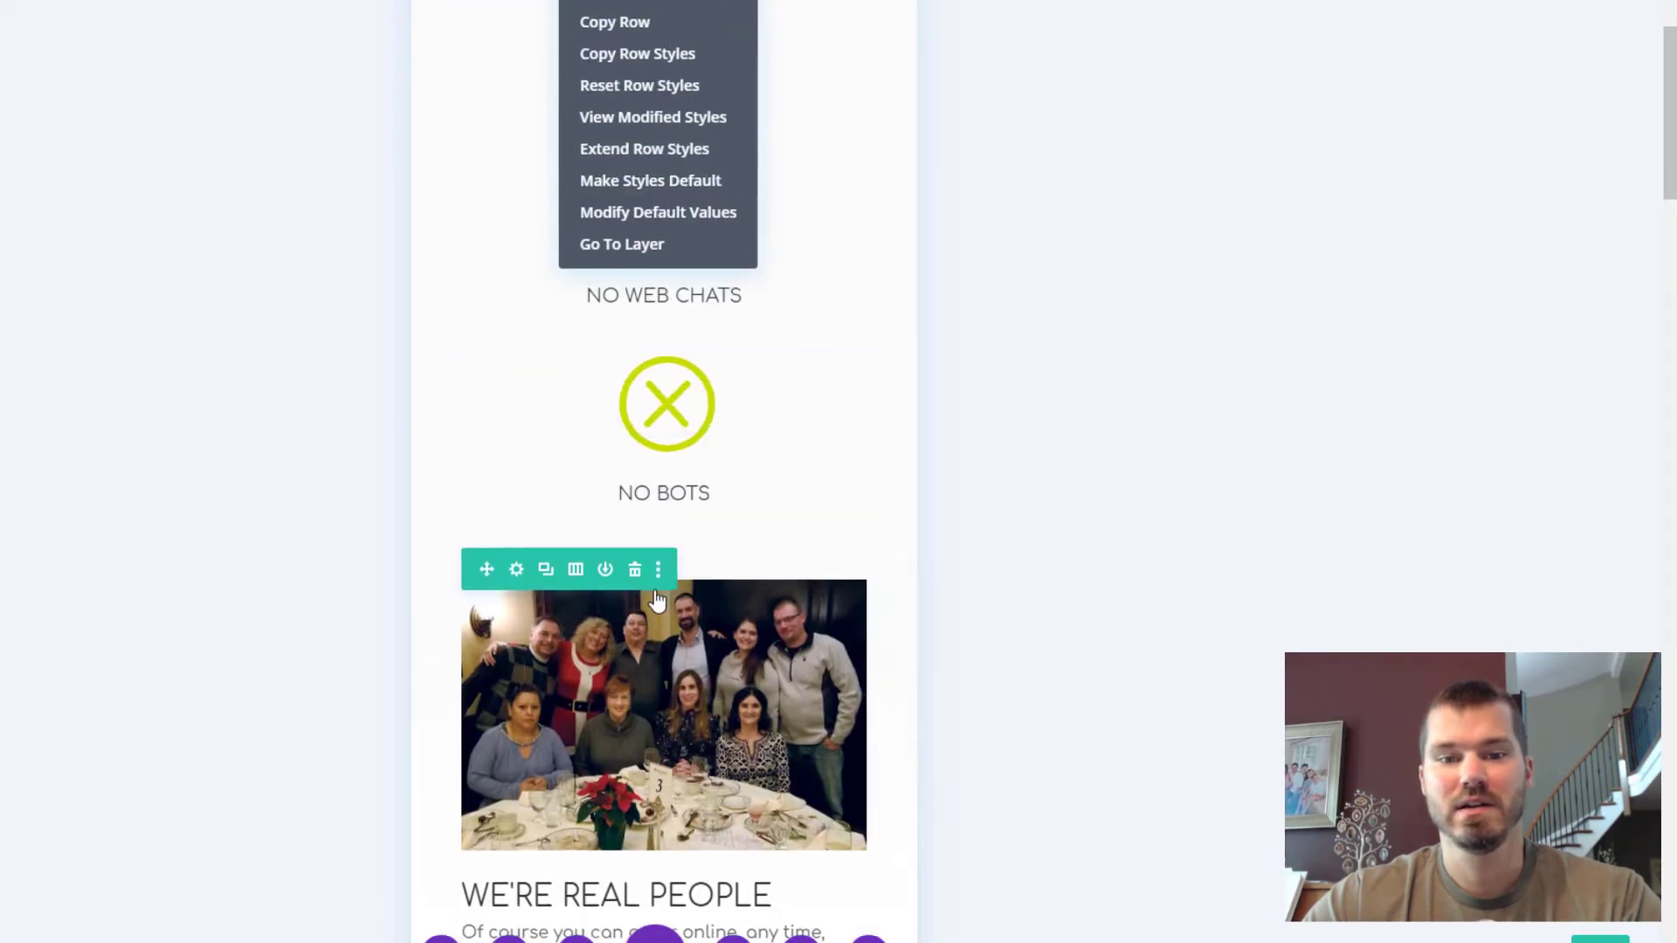
pyautogui.click(657, 601)
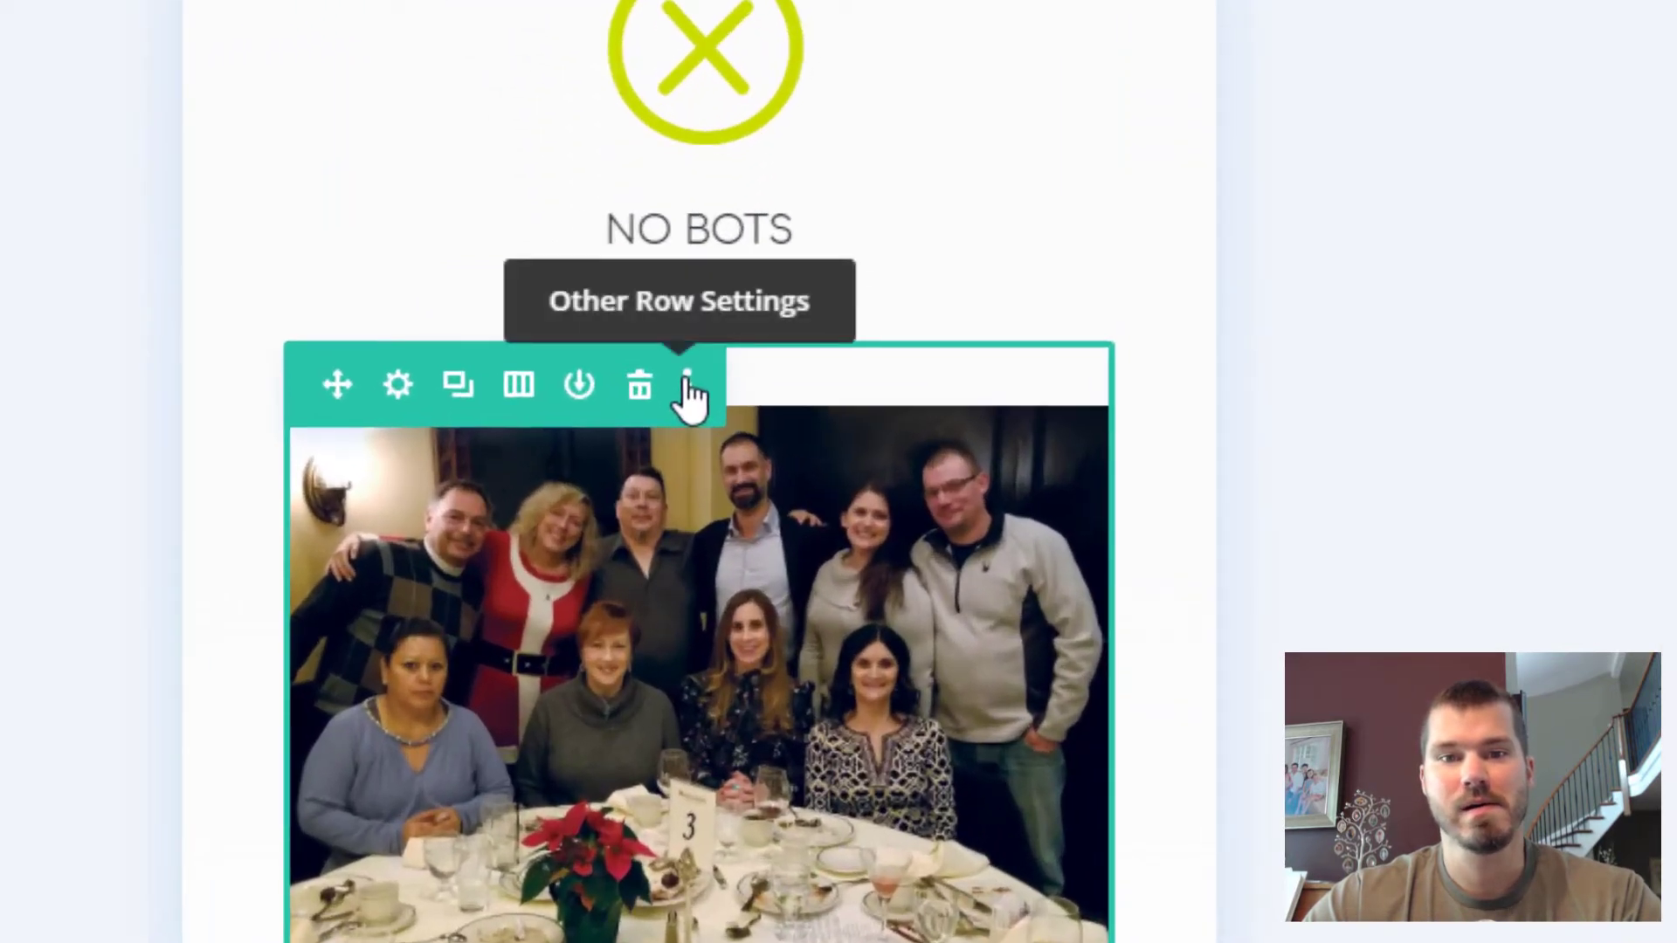
pyautogui.scroll(5, 689, 401)
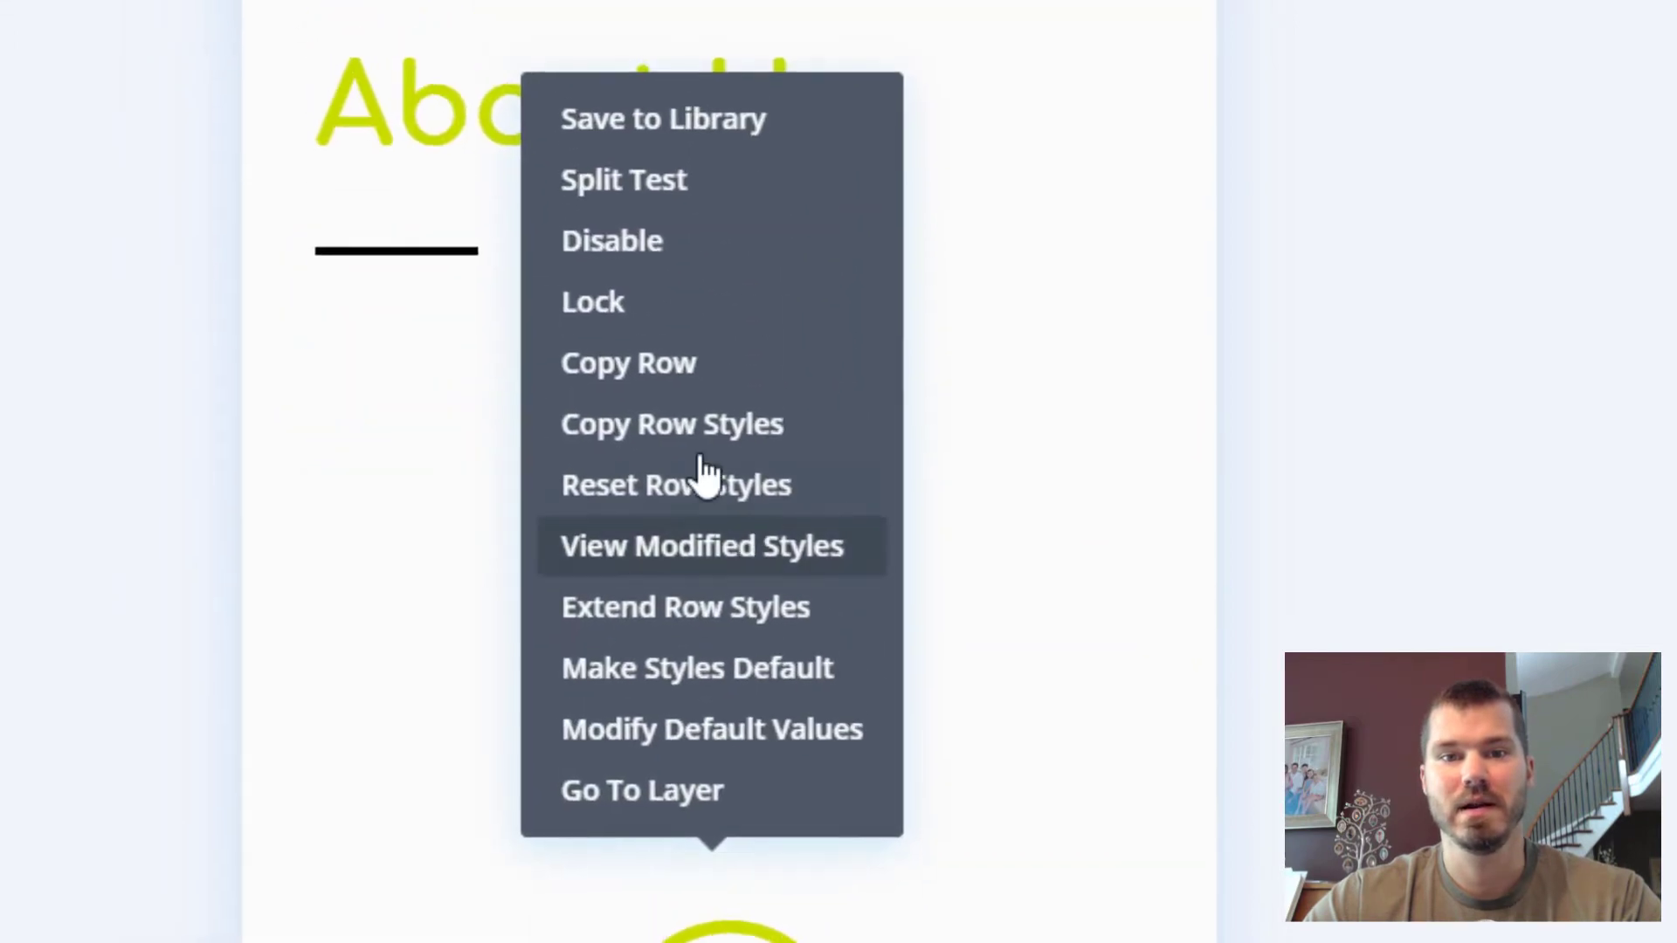
pyautogui.moveTo(650, 255)
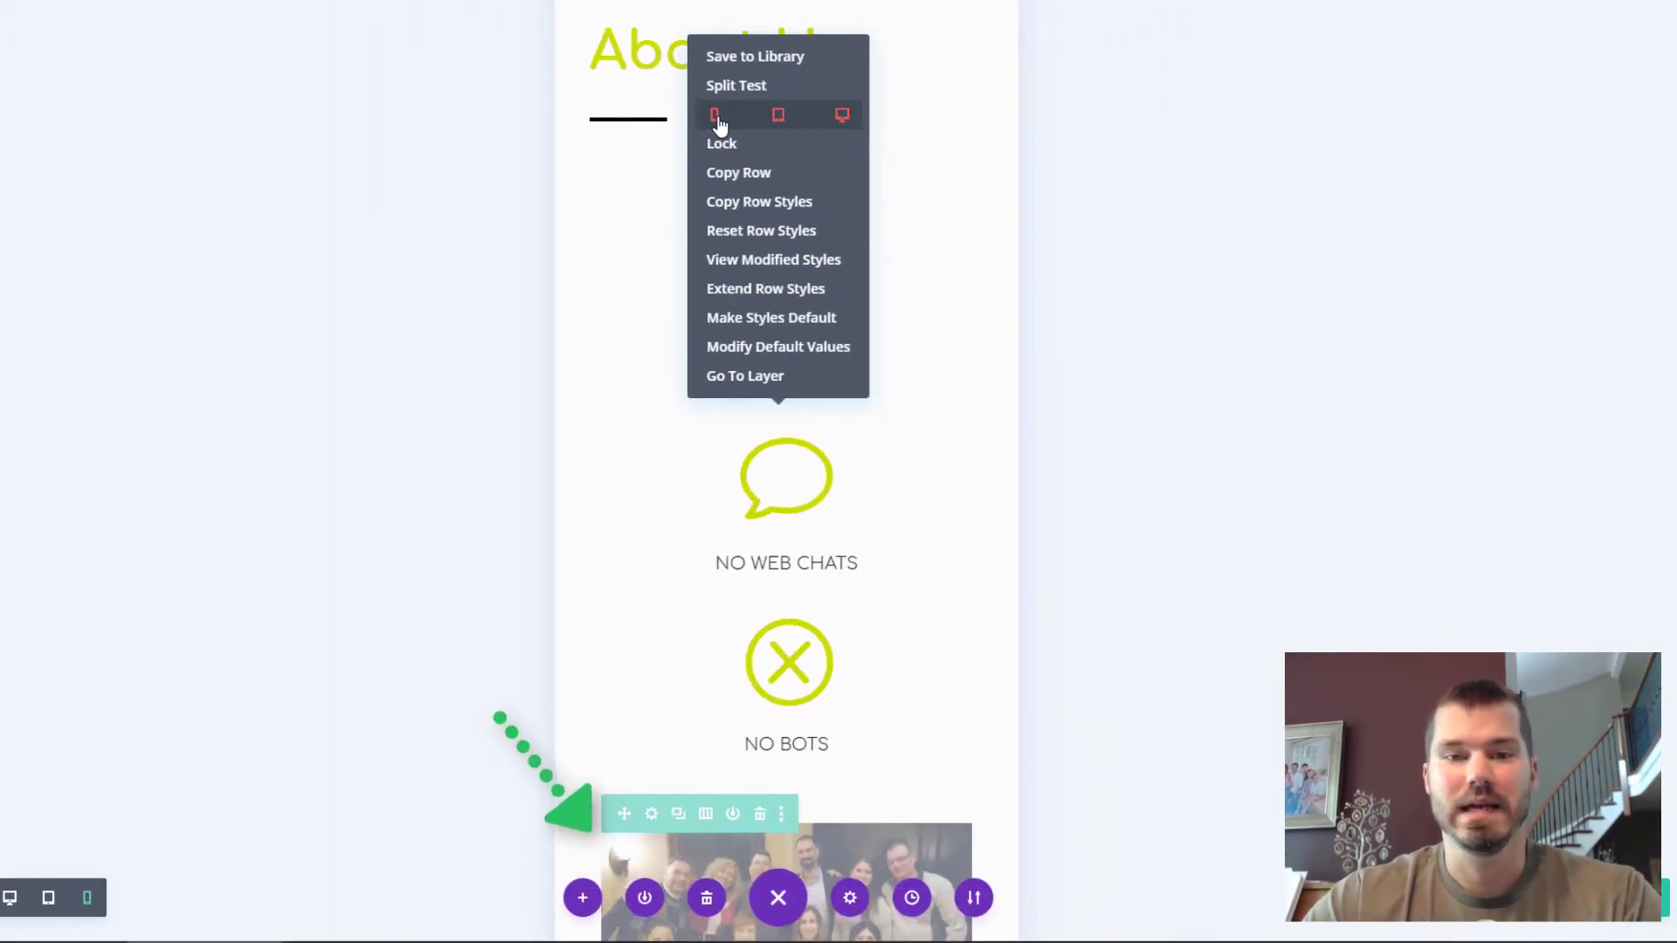
pyautogui.click(715, 116)
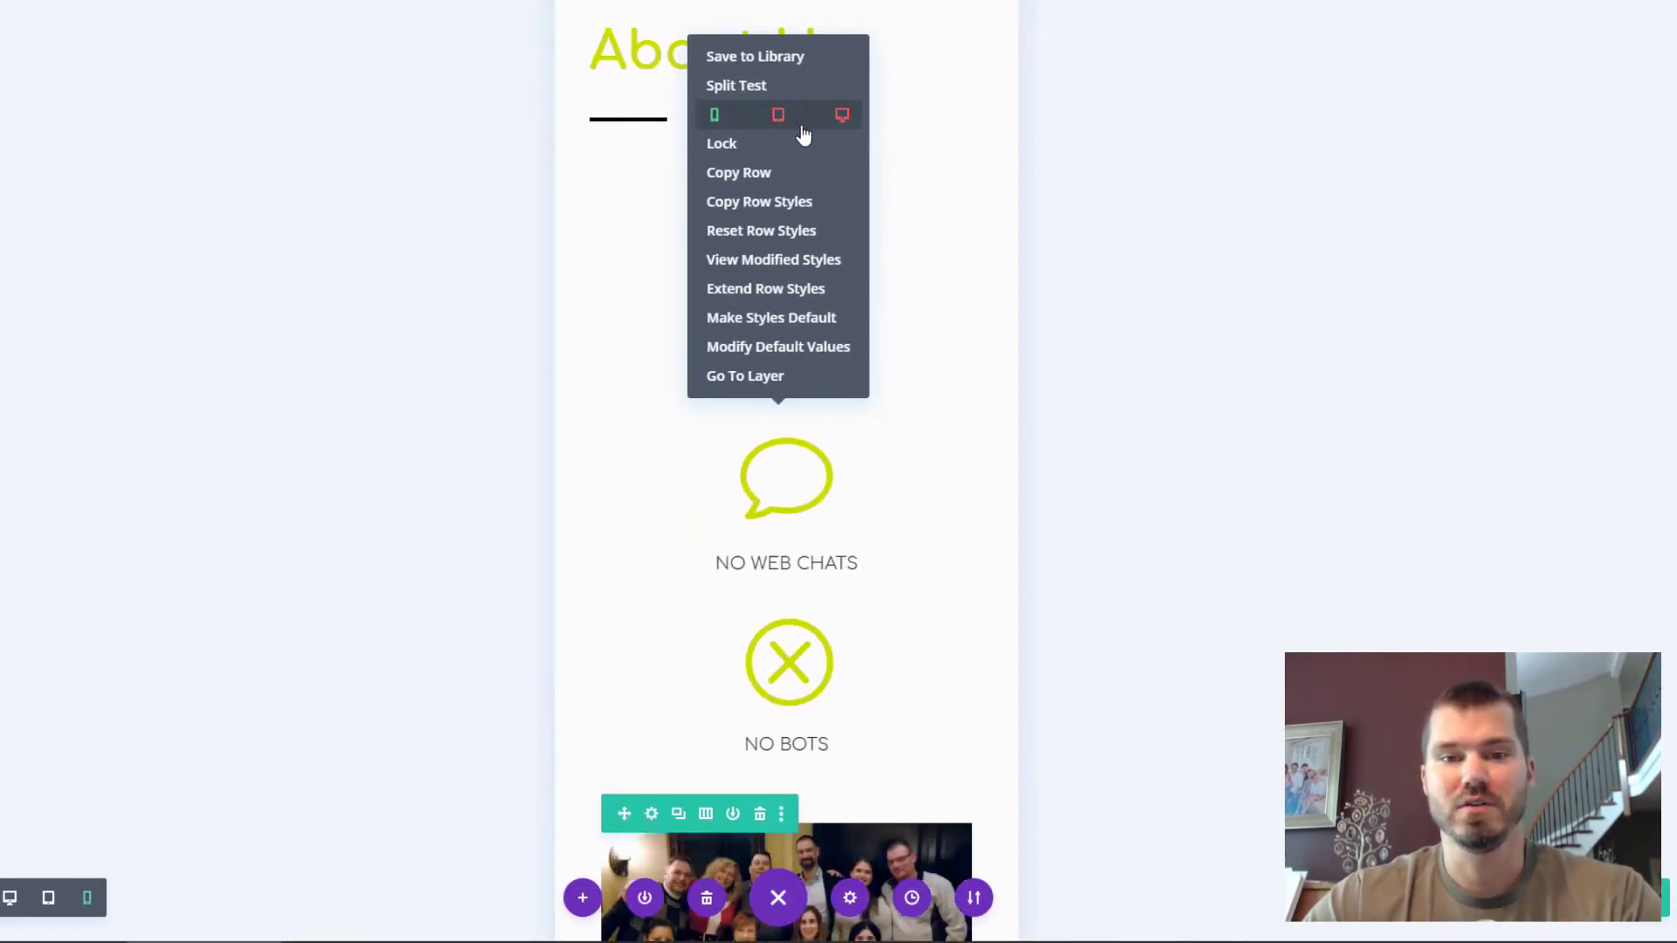
pyautogui.click(717, 123)
pyautogui.click(717, 123)
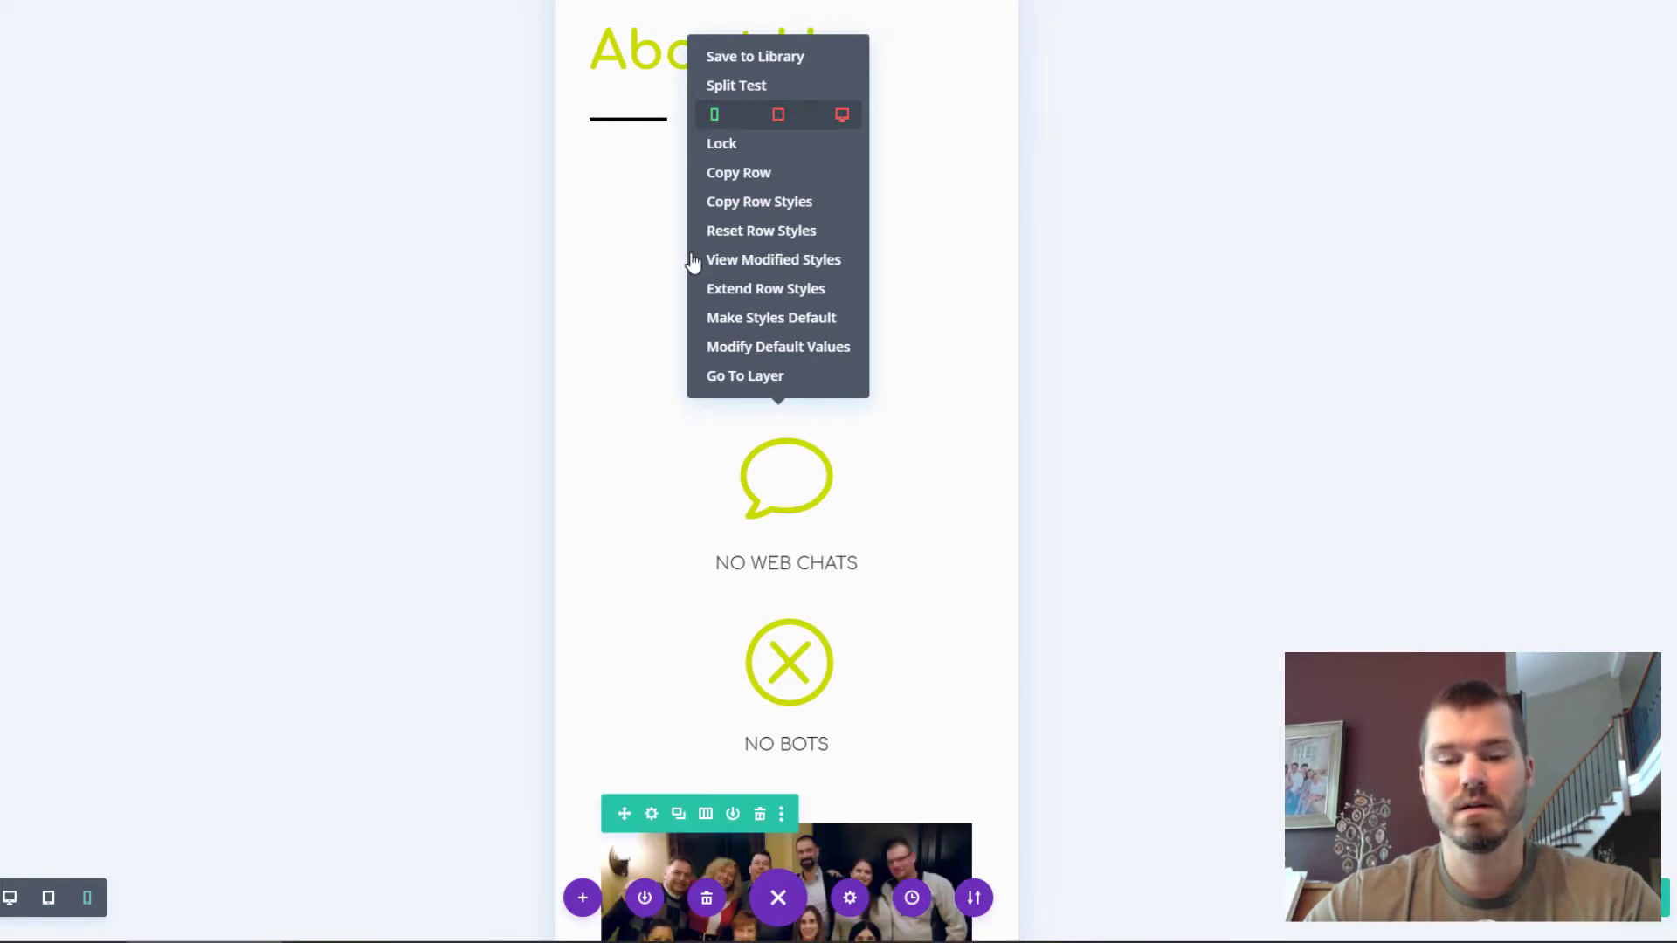
pyautogui.scroll(-5, 866, 471)
pyautogui.scroll(-1, 758, 513)
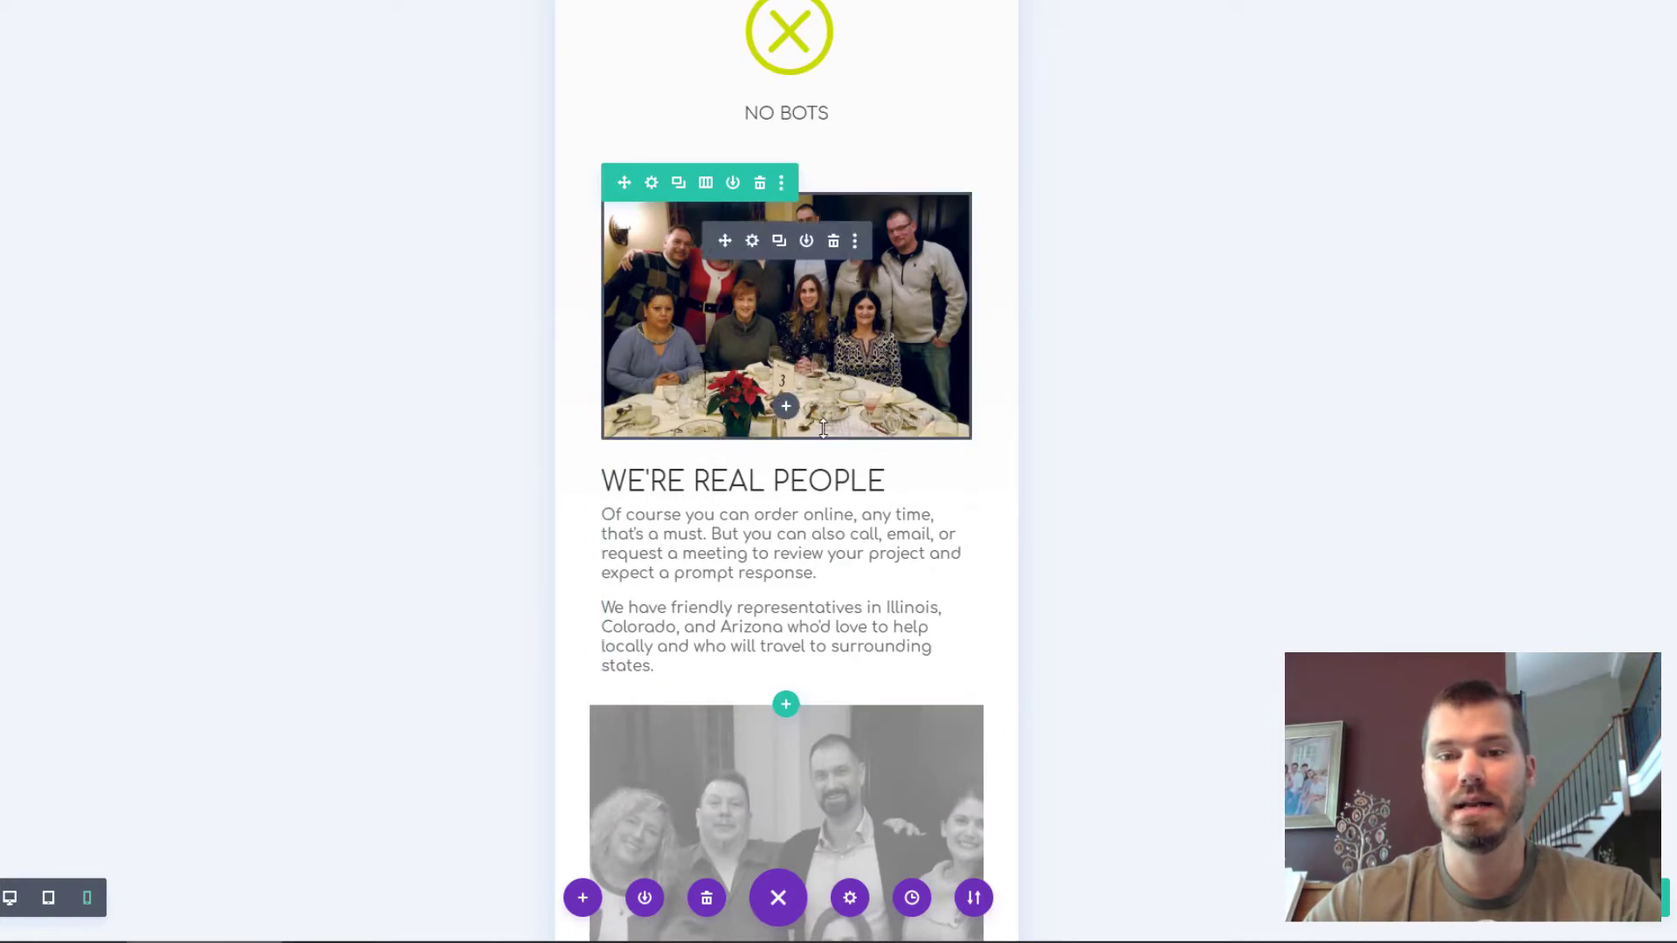
pyautogui.scroll(-3, 777, 545)
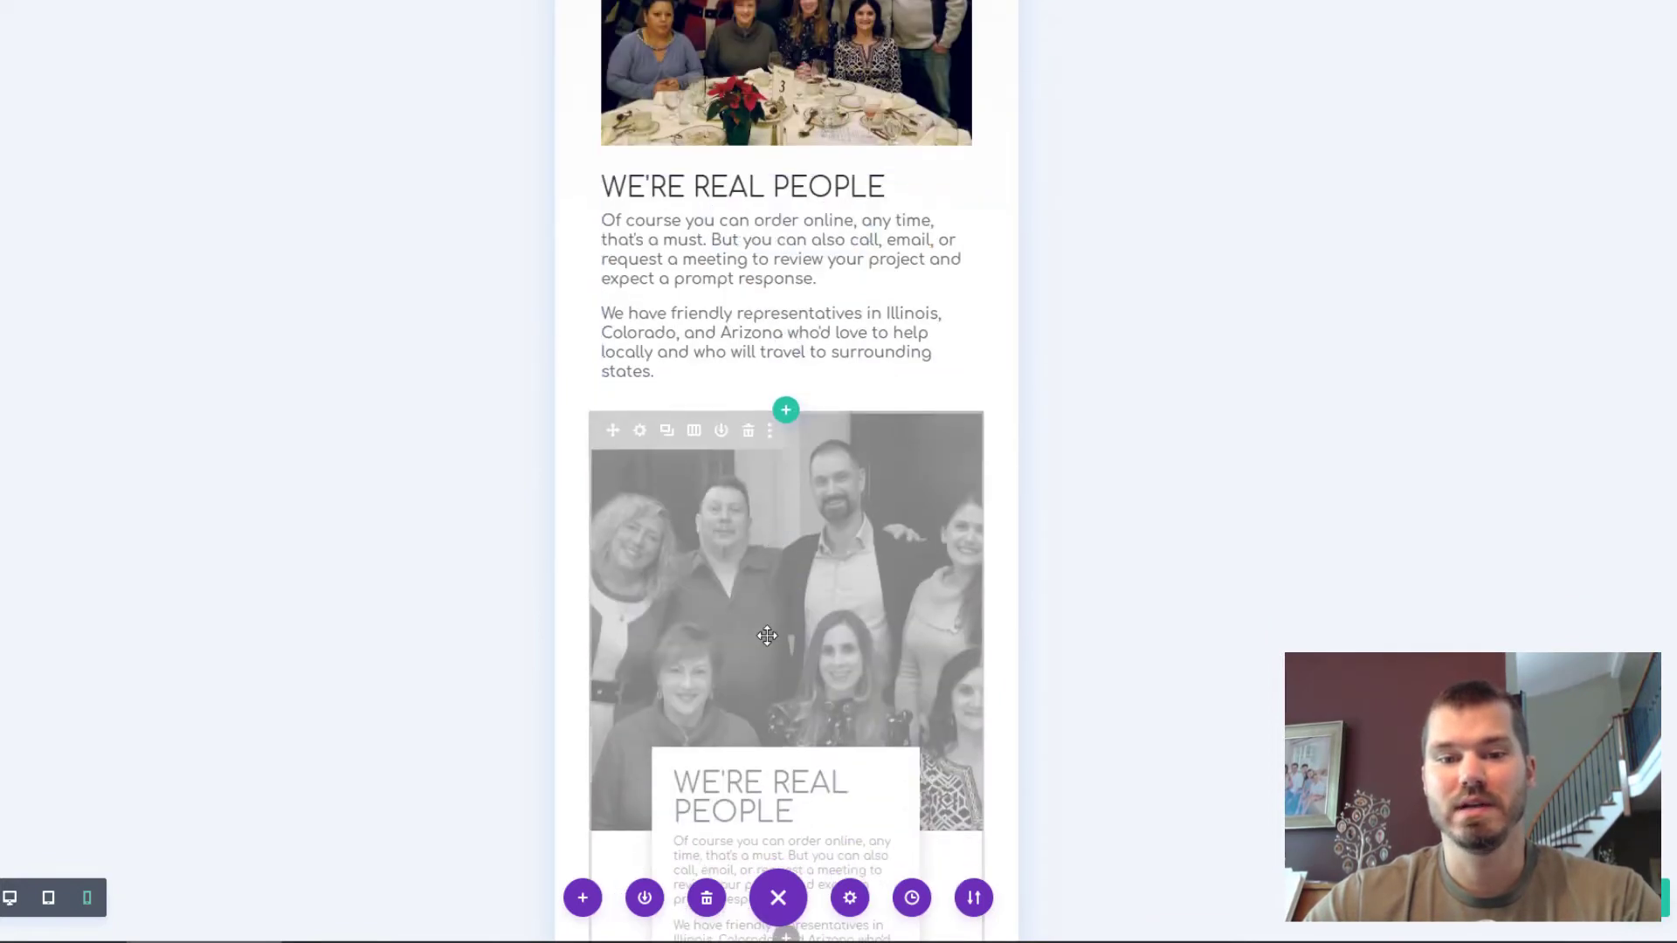
pyautogui.scroll(-3, 777, 545)
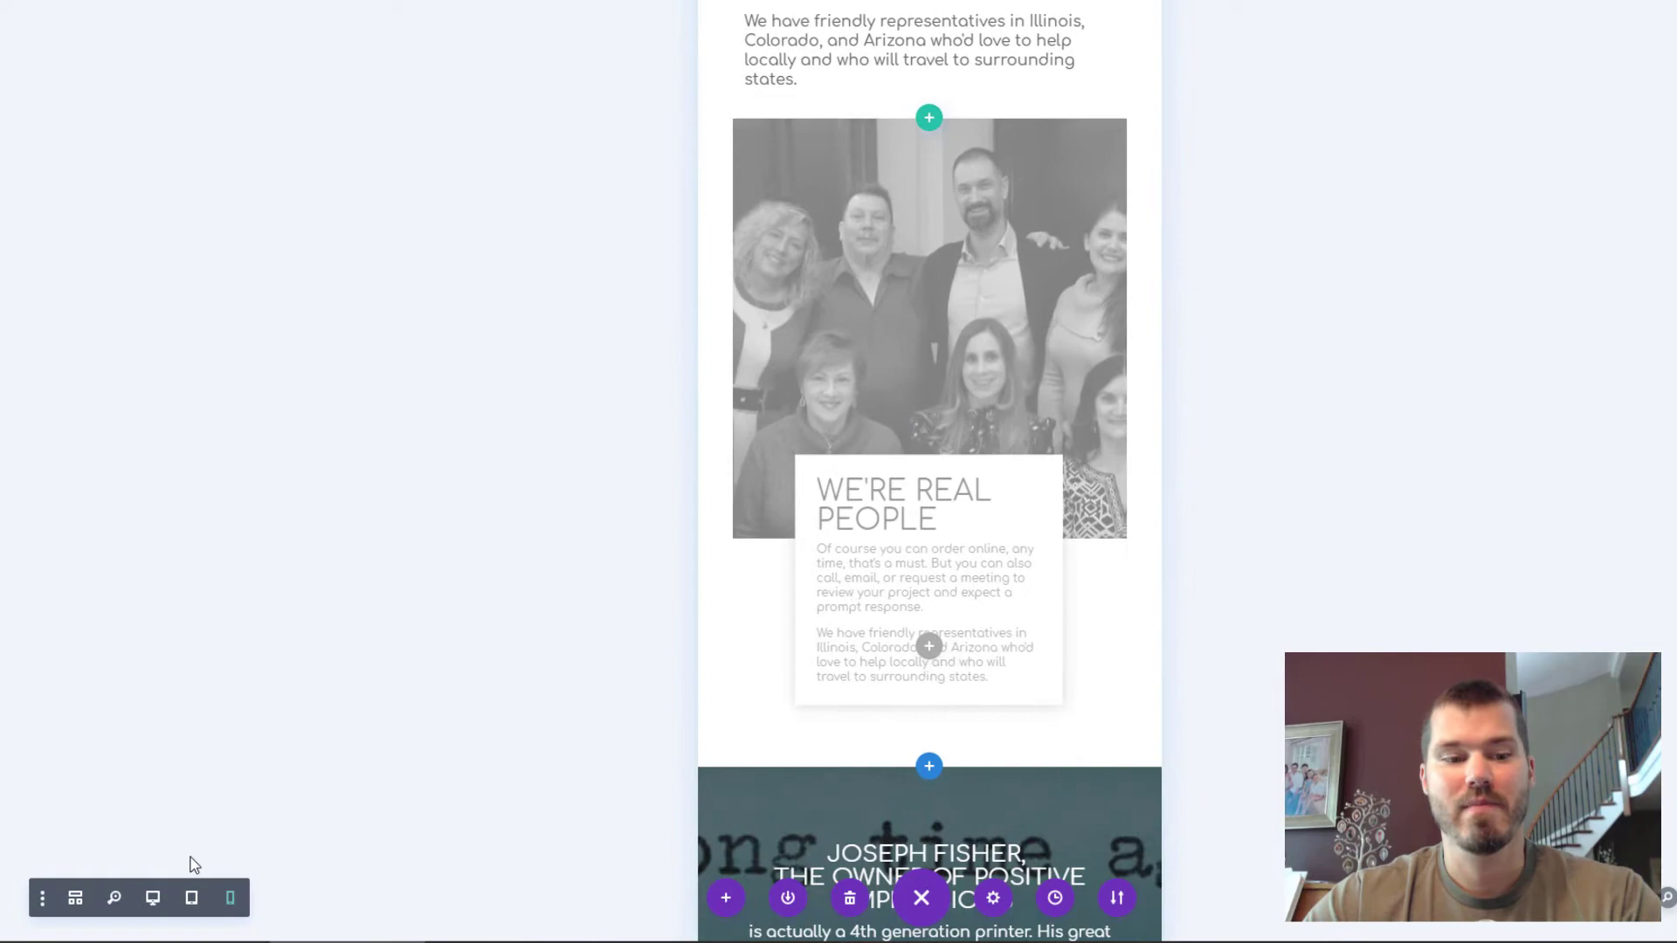
# Step: Switch to desktop preview, check the colour photo row's Disable options, and scroll to the grey row
pyautogui.click(152, 907)
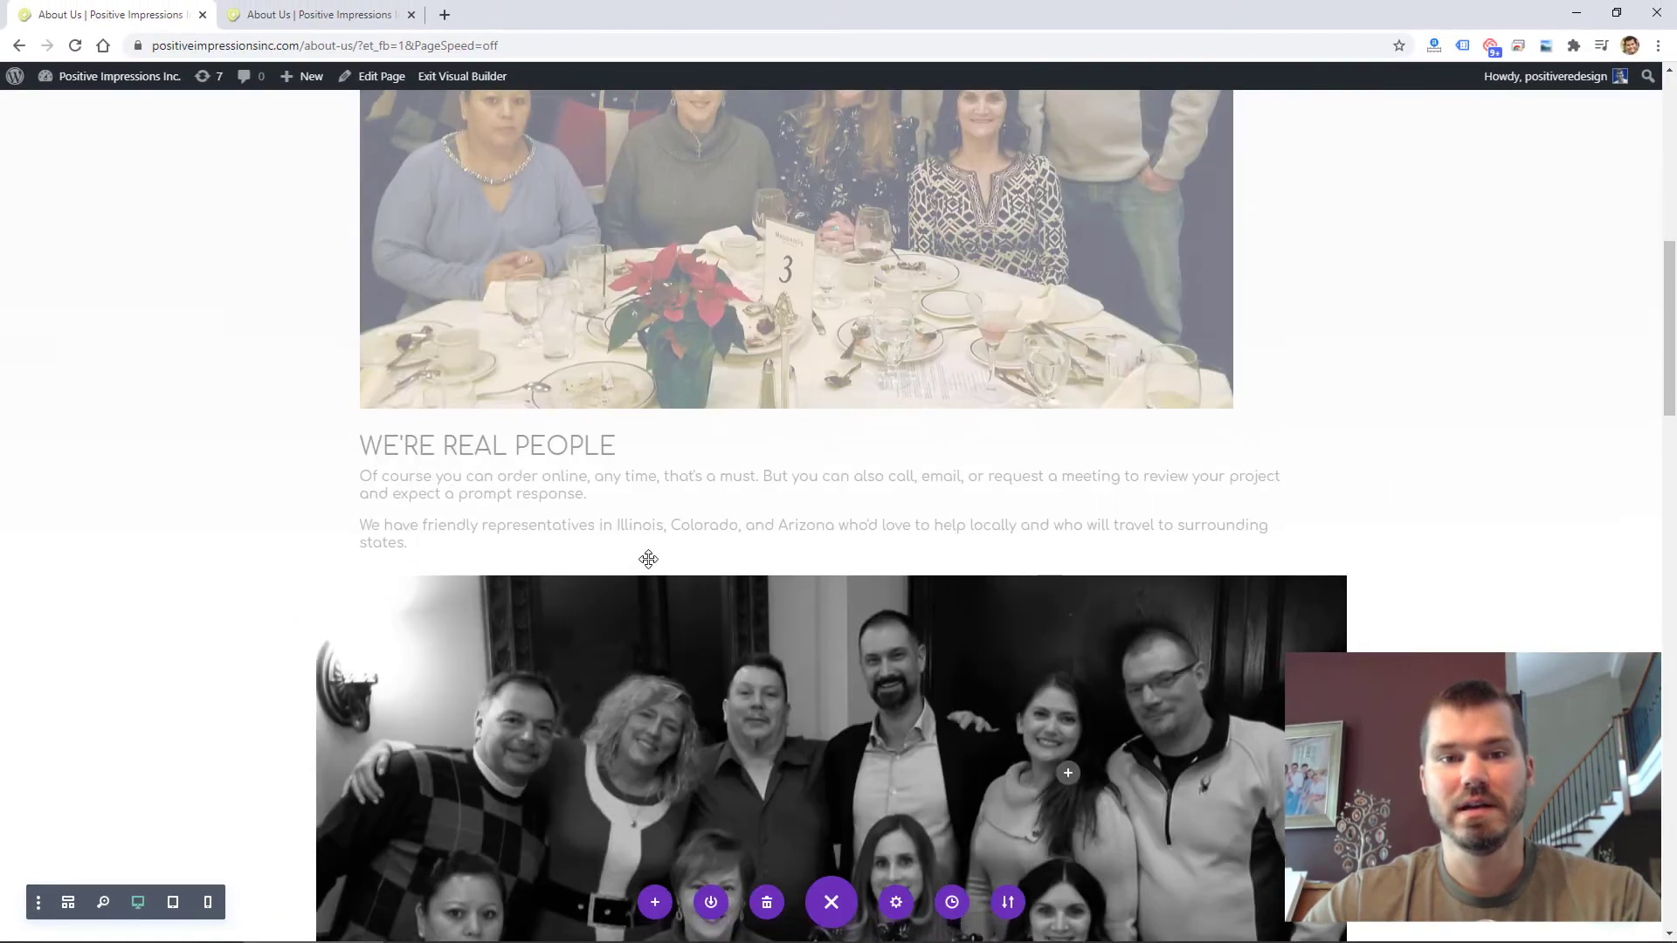
pyautogui.scroll(2, 648, 559)
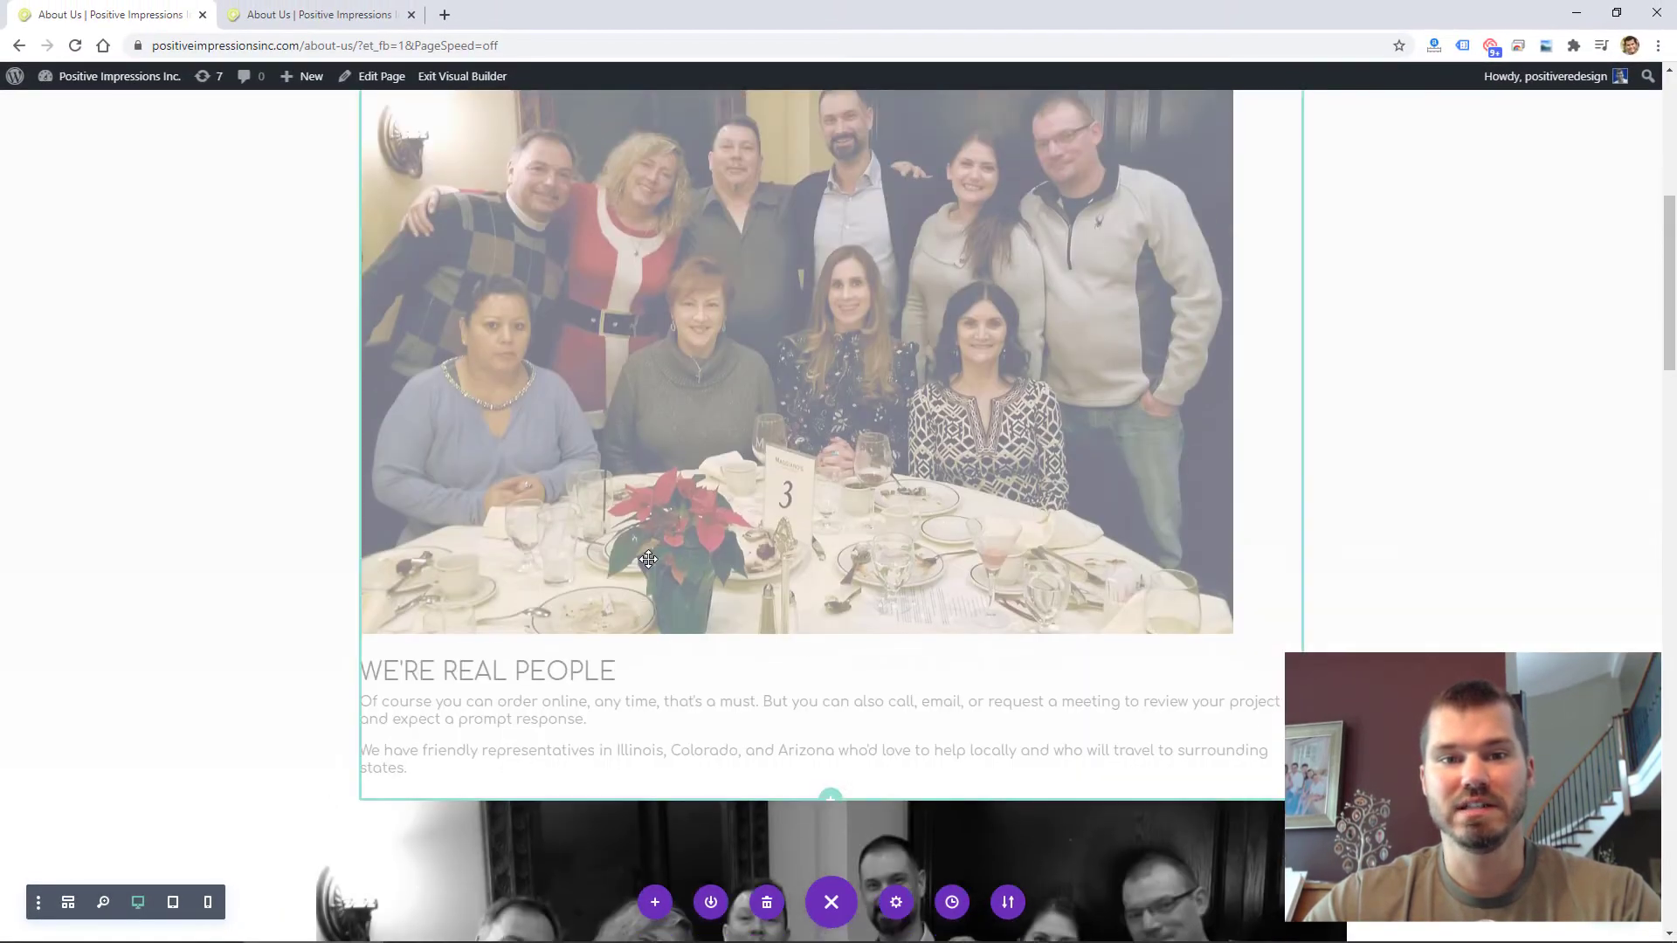
pyautogui.scroll(2, 796, 375)
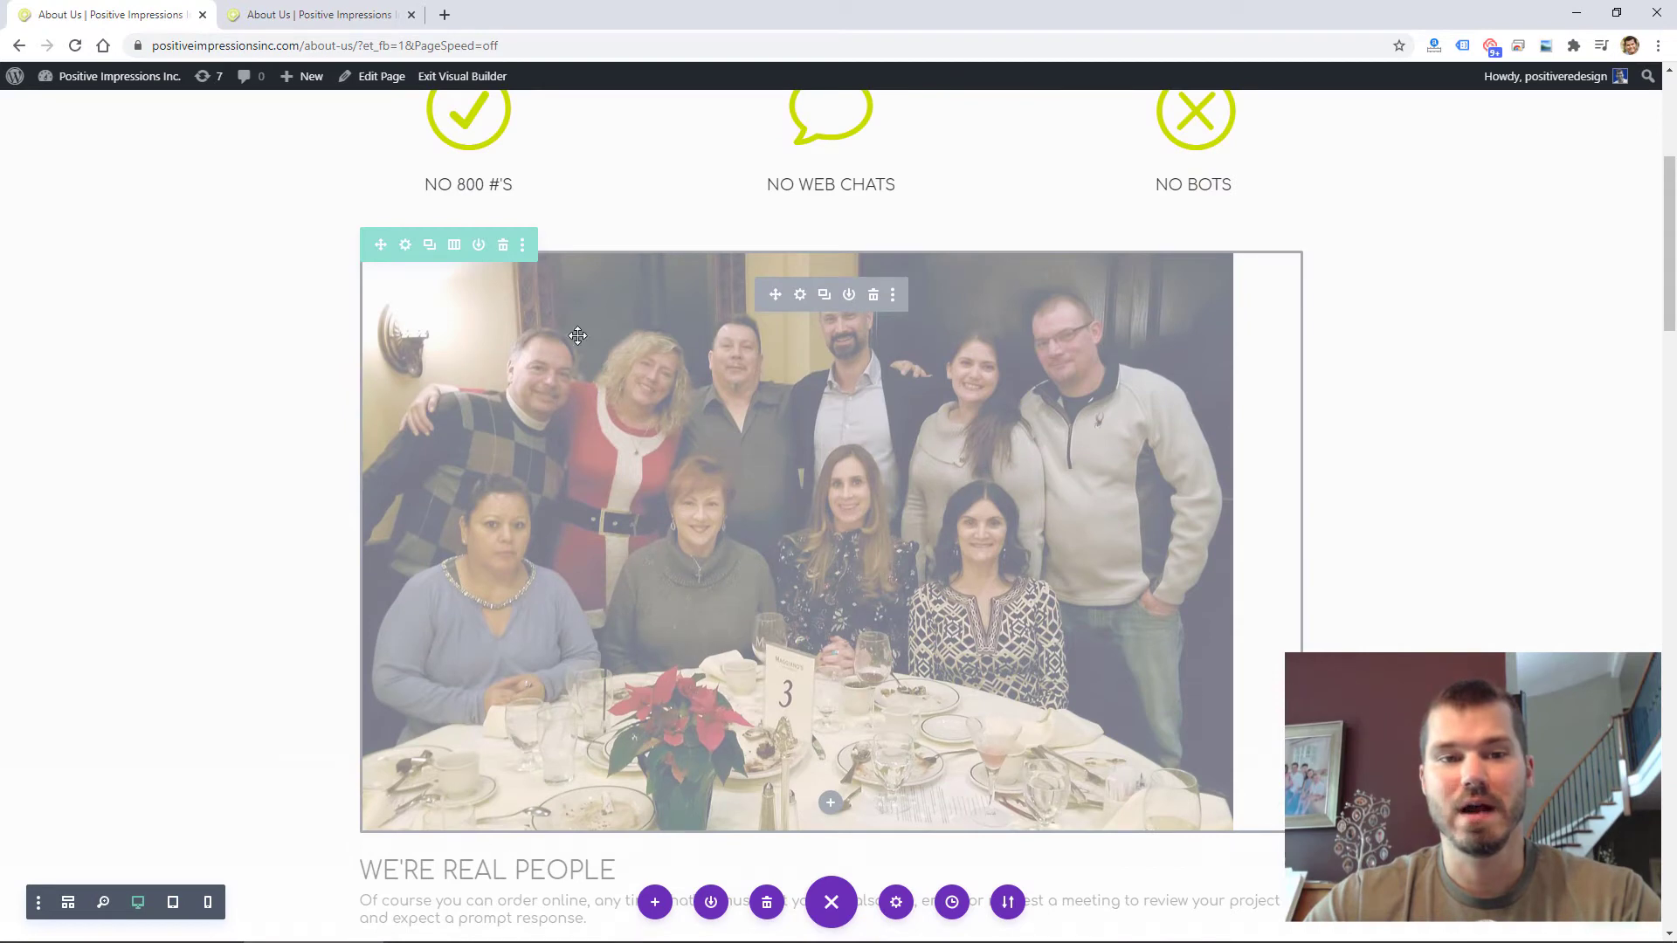
pyautogui.click(522, 246)
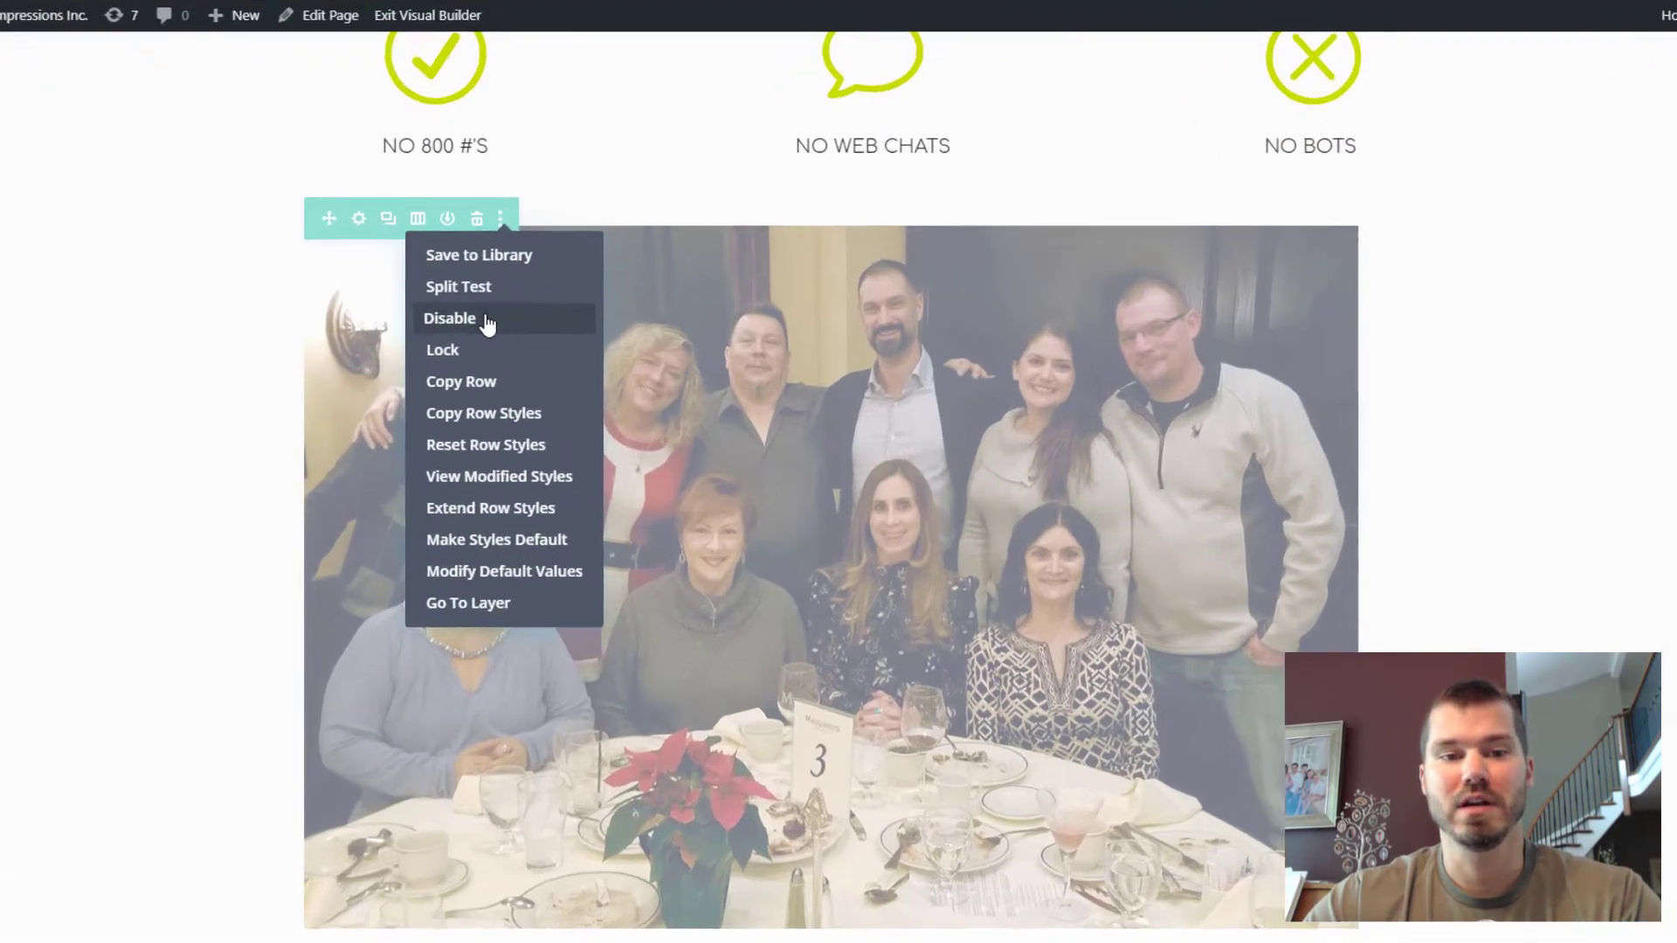
pyautogui.moveTo(525, 328)
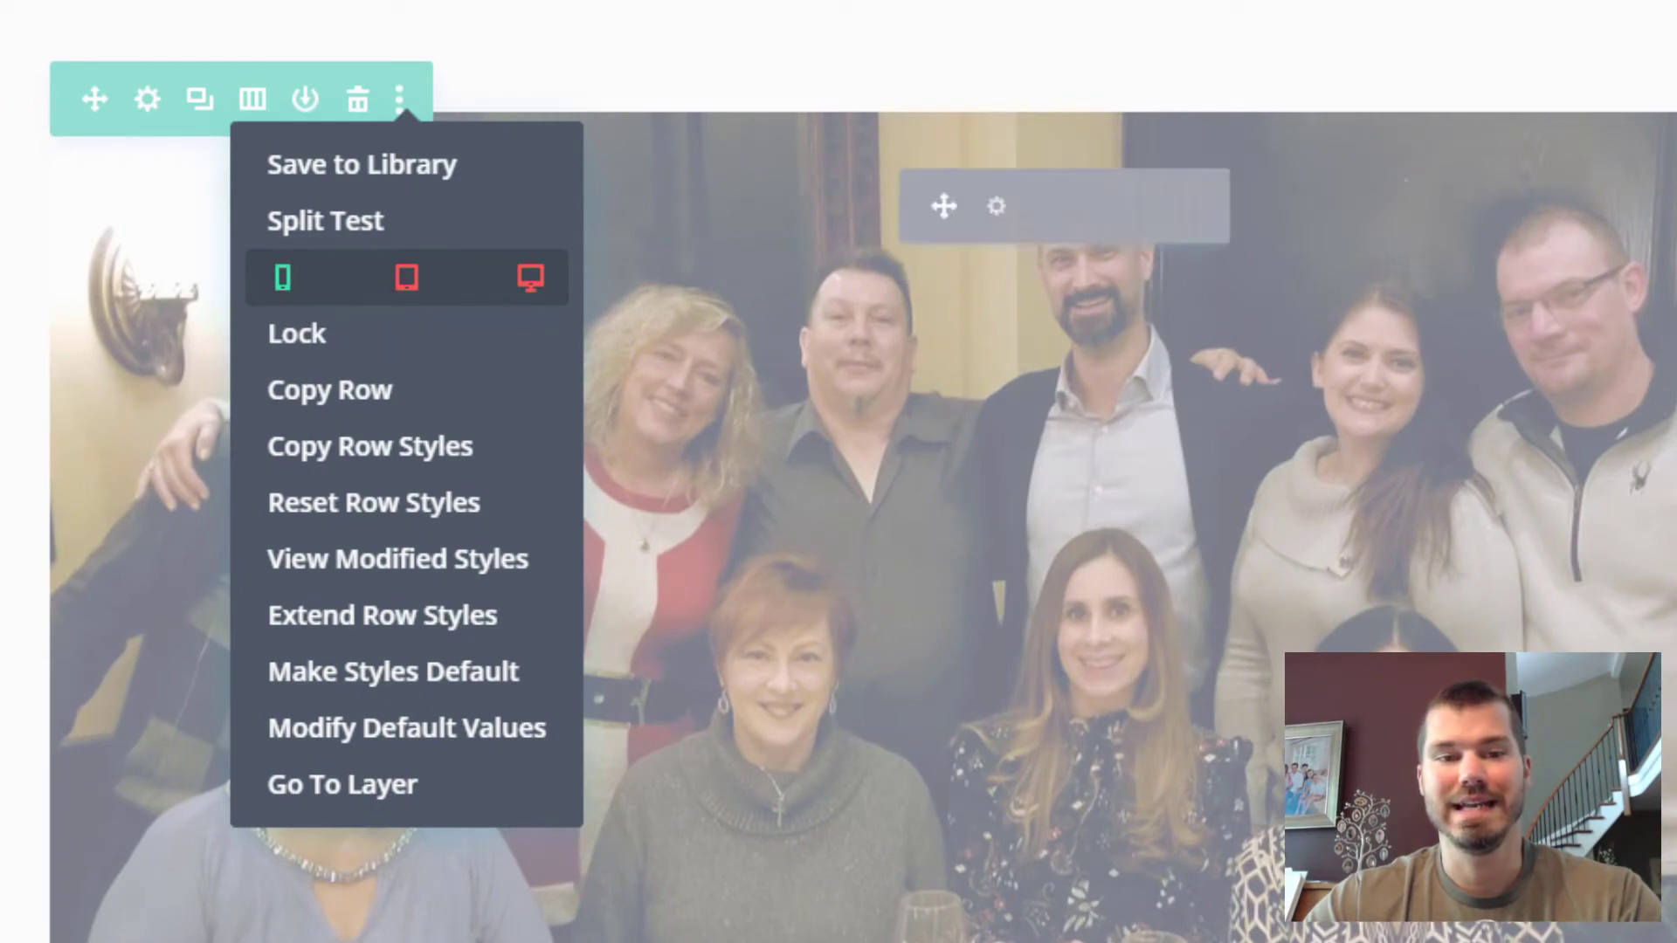
pyautogui.scroll(-3, 838, 471)
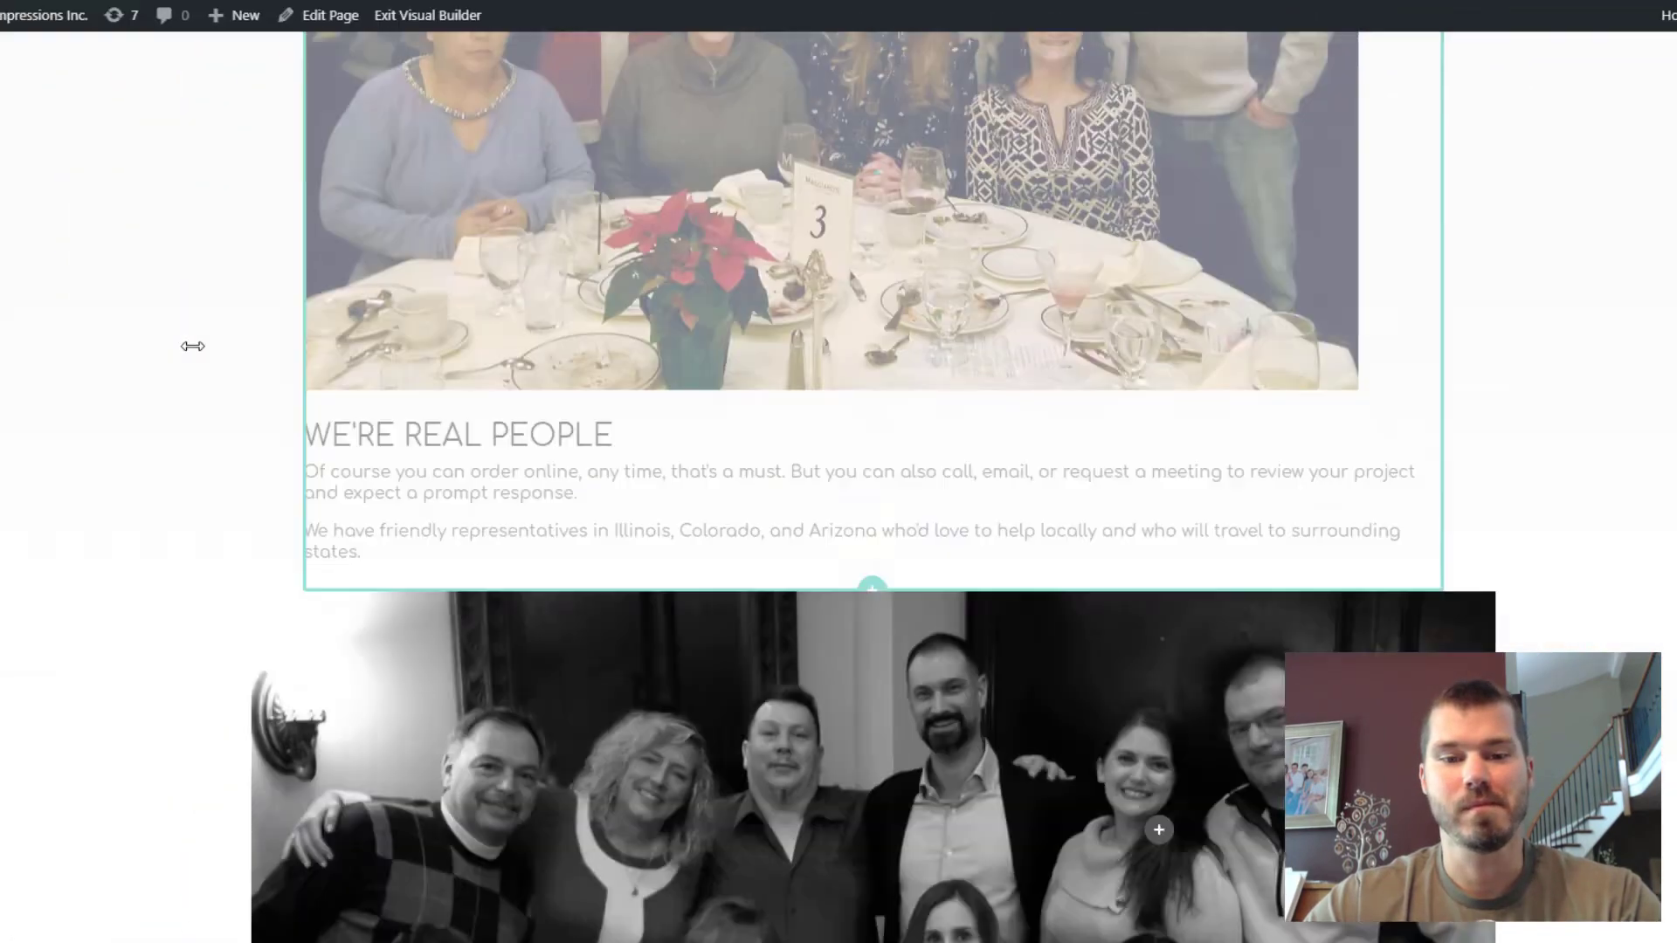
pyautogui.scroll(-5, 192, 346)
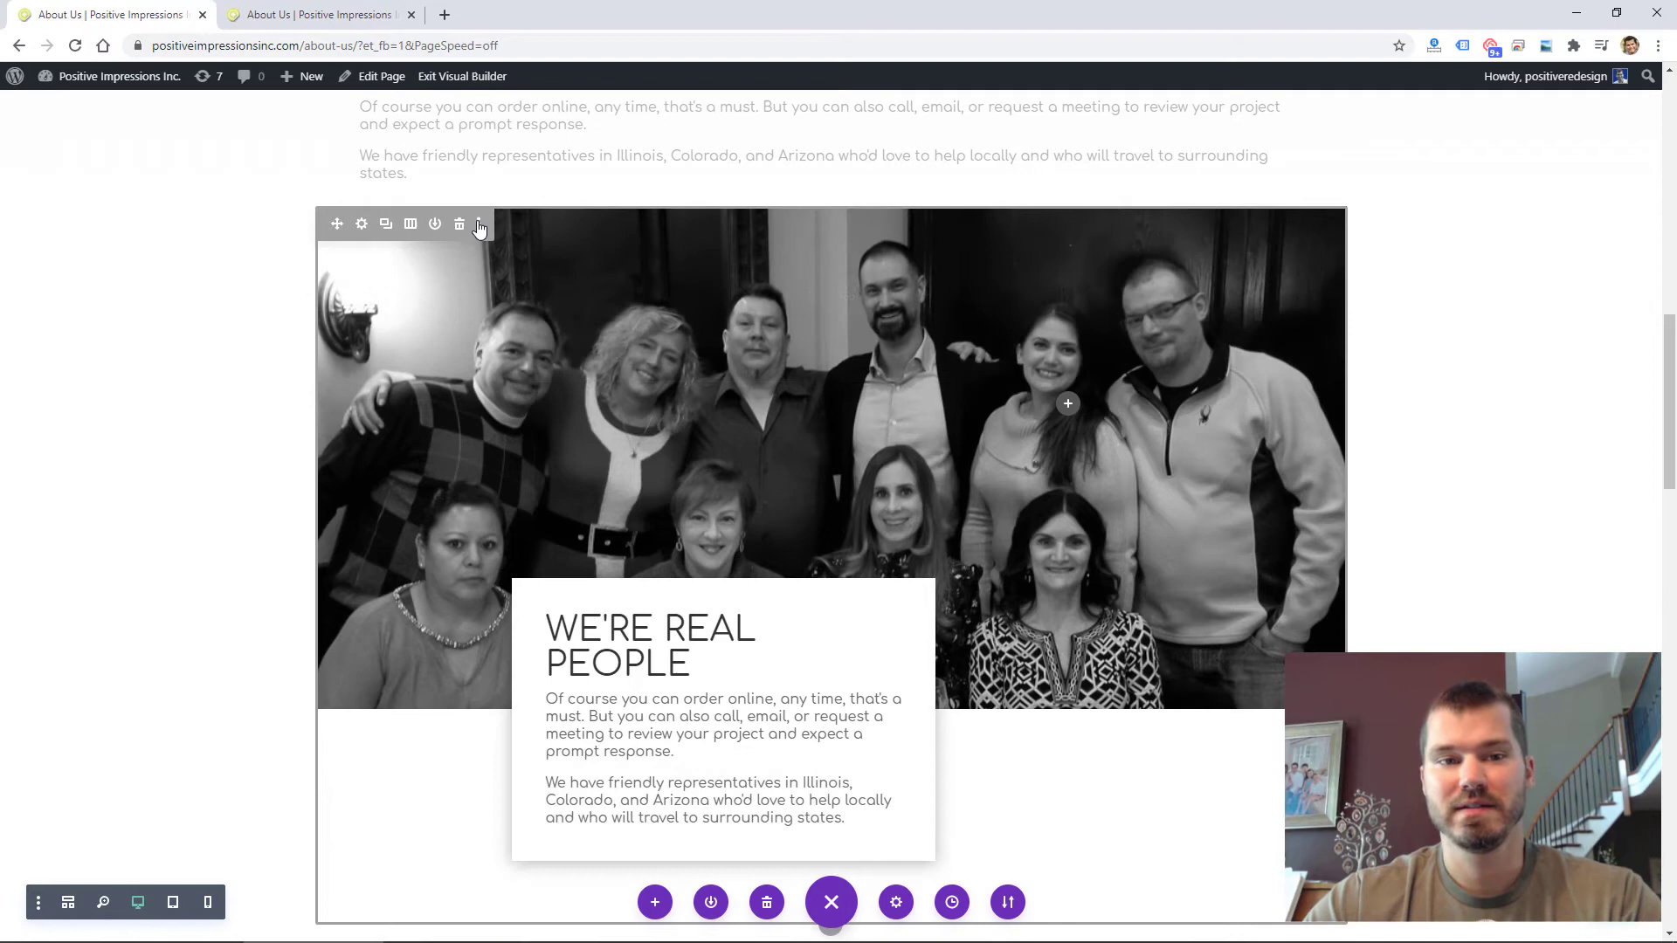
pyautogui.scroll(-1, 480, 227)
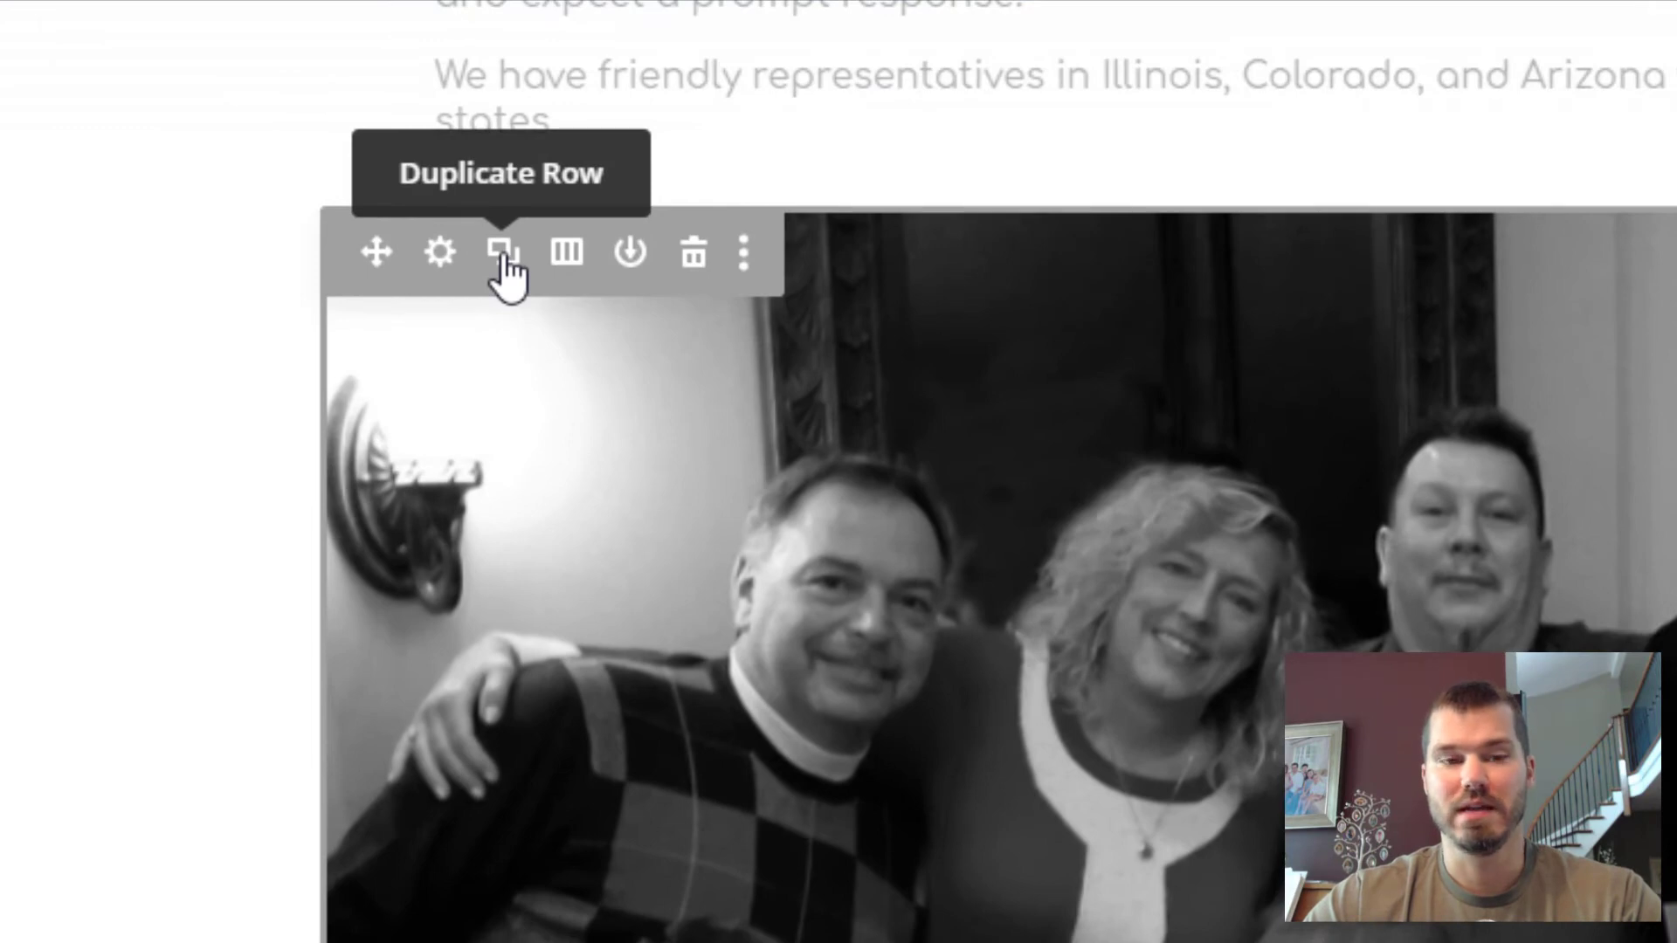
# Step: Duplicate the grey team-photo row and disable the copy on desktop
pyautogui.click(504, 258)
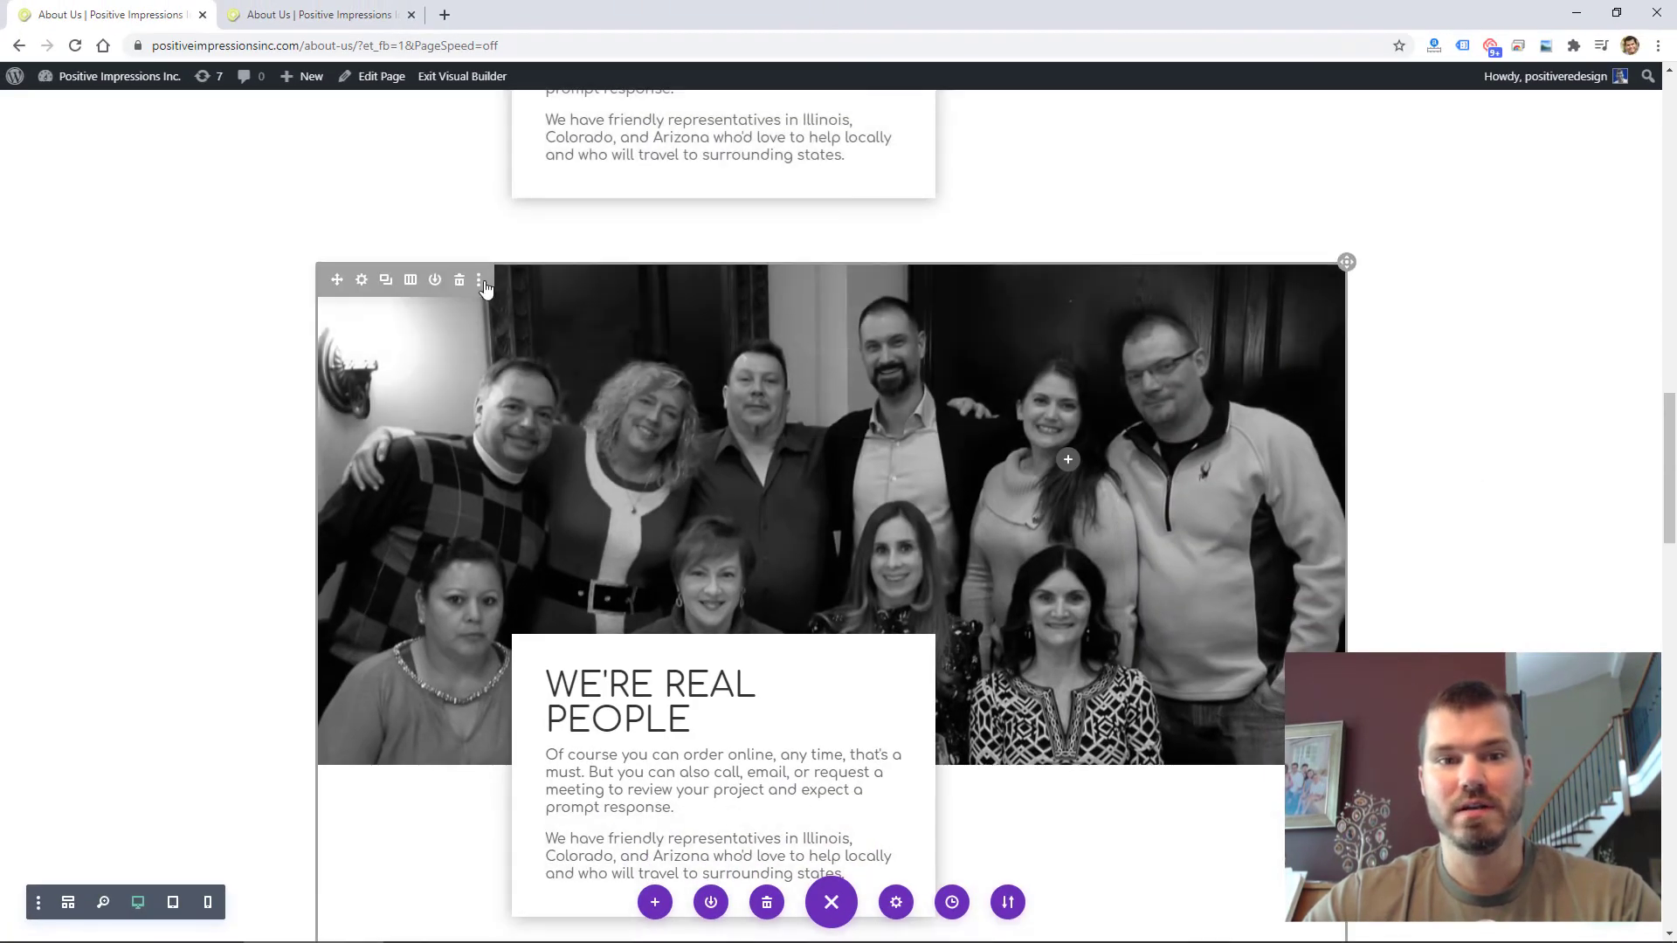
pyautogui.click(479, 281)
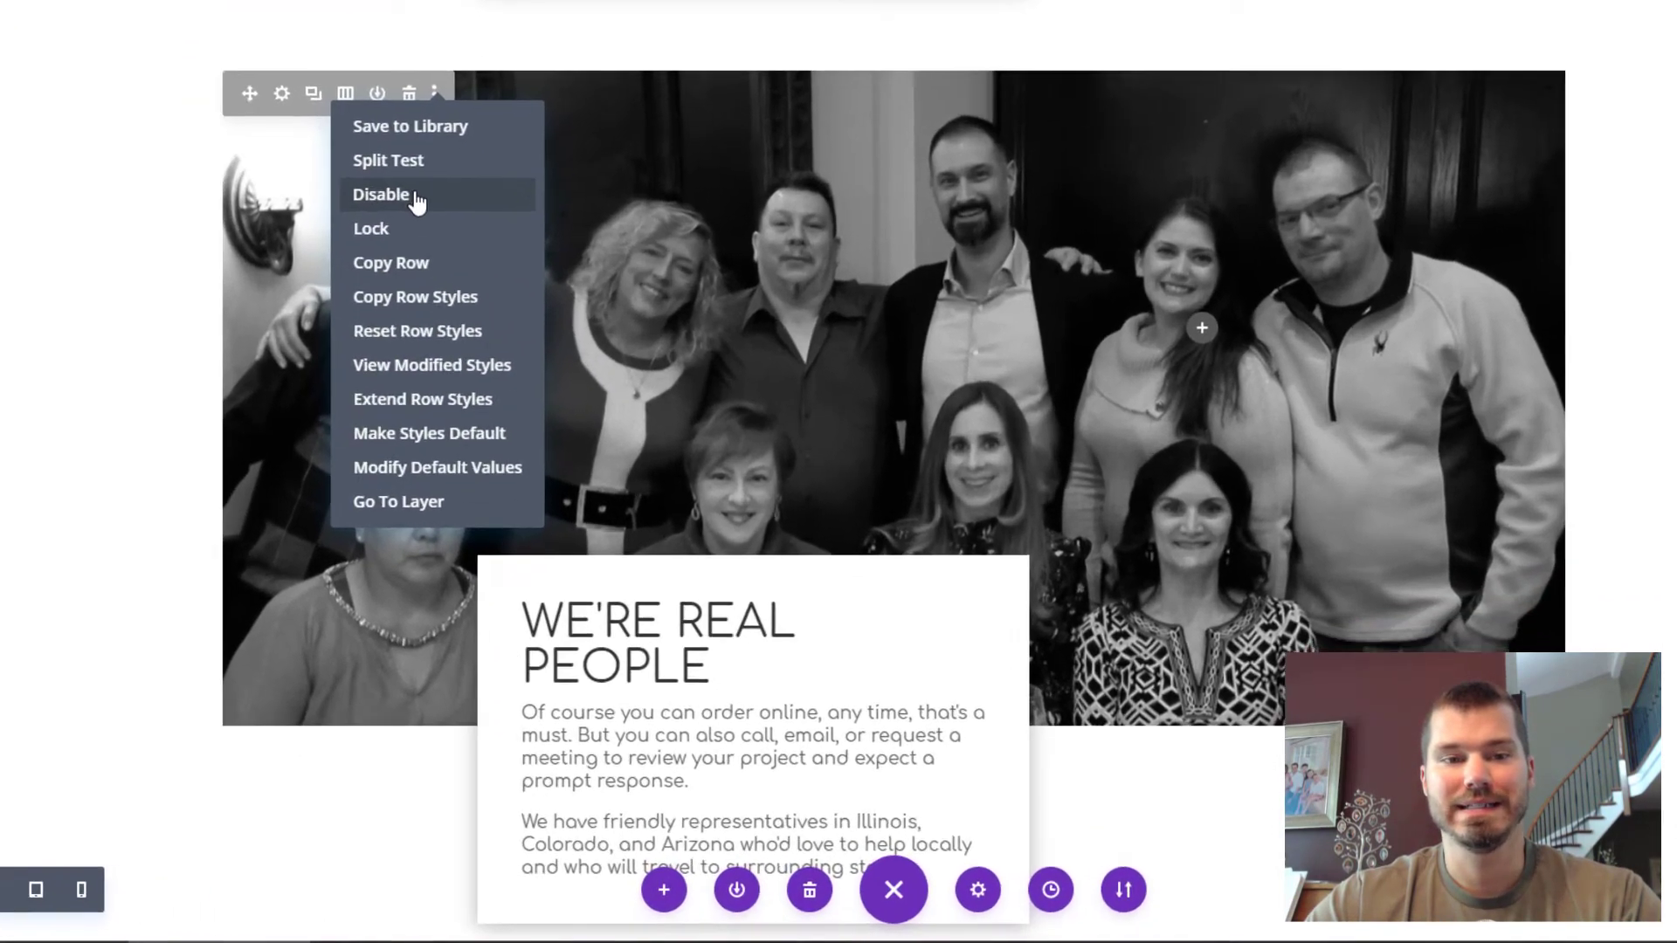
pyautogui.click(466, 363)
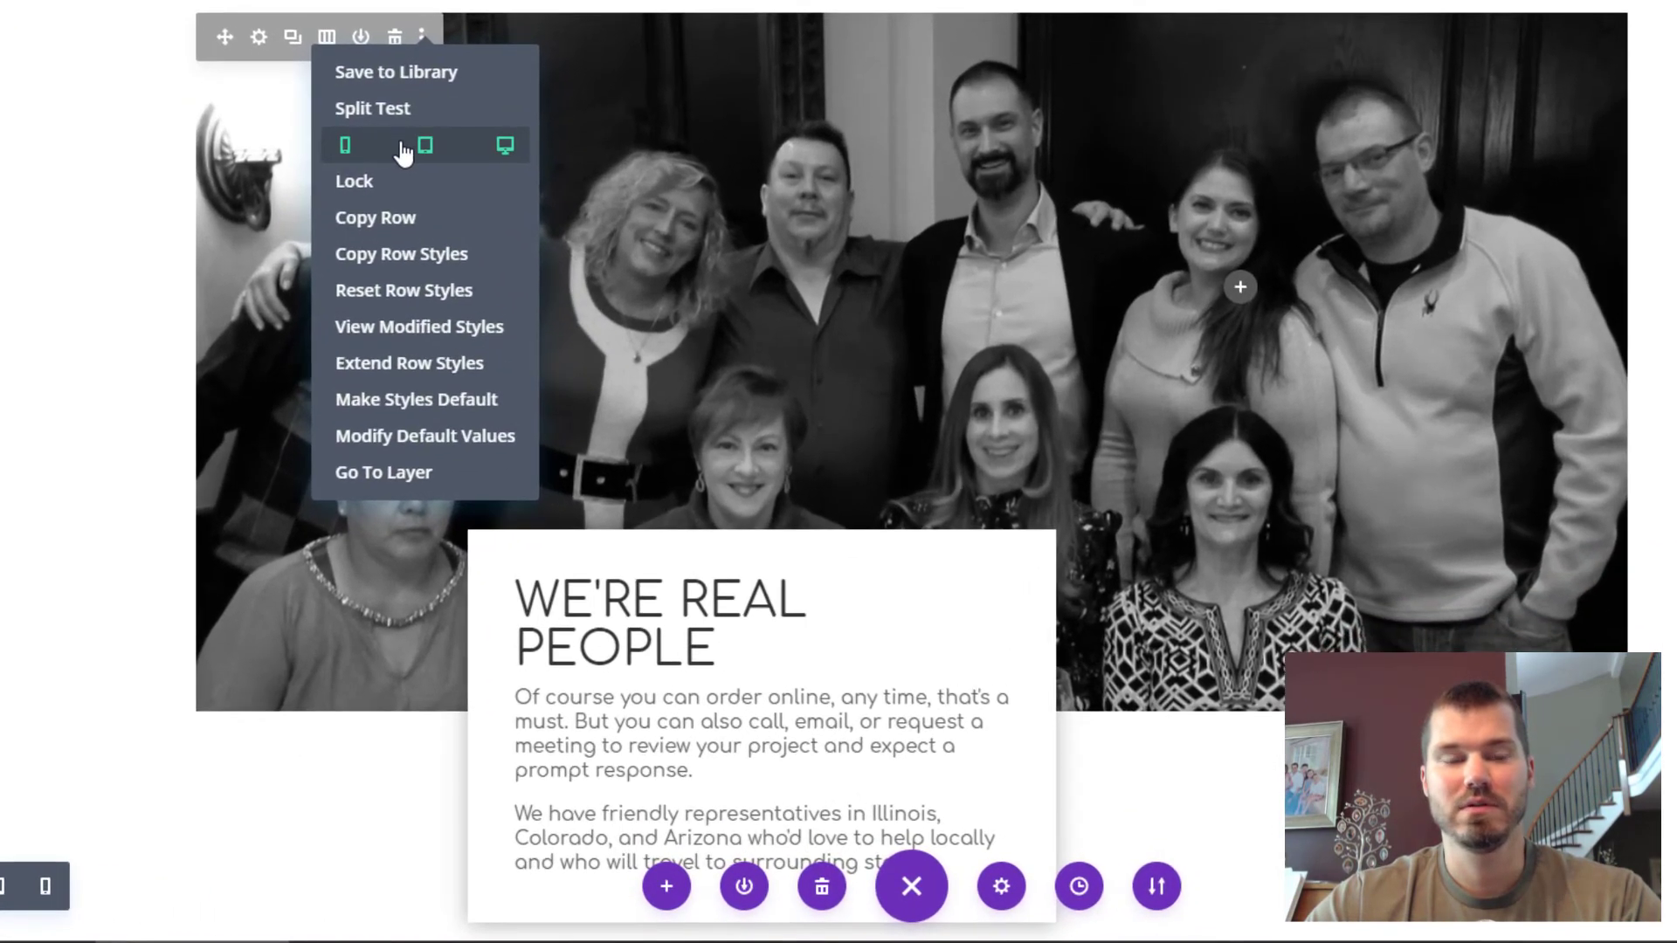
pyautogui.click(503, 159)
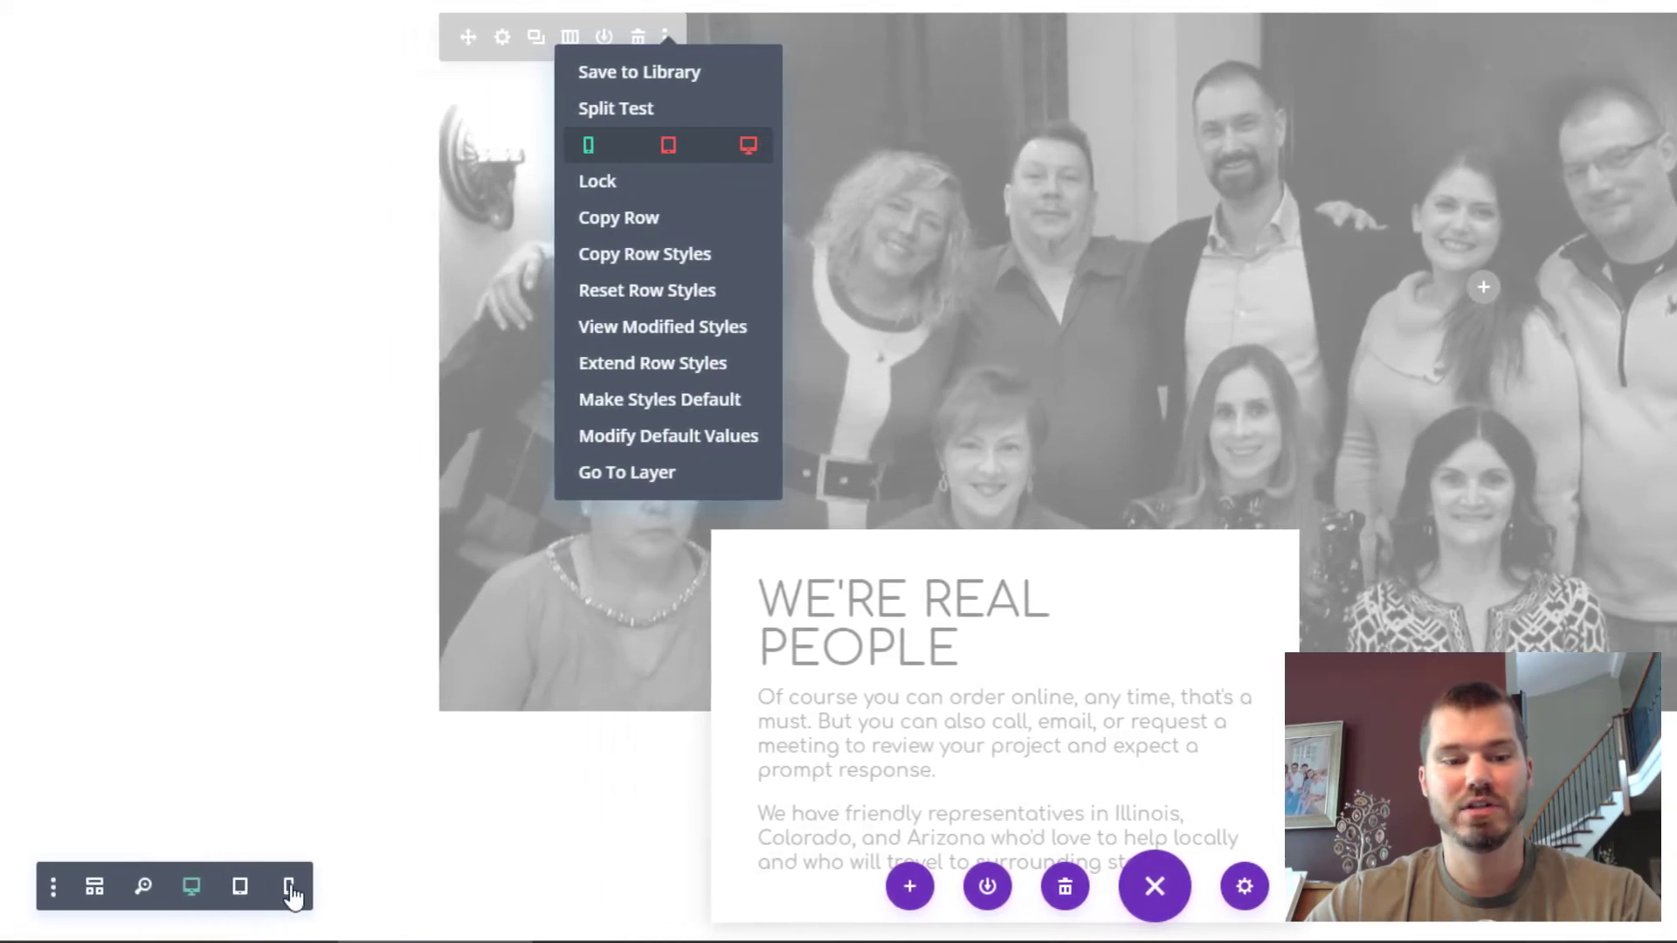
pyautogui.click(46, 888)
# Step: Preview the page at phone width and delete the extra grey row copy
pyautogui.click(291, 891)
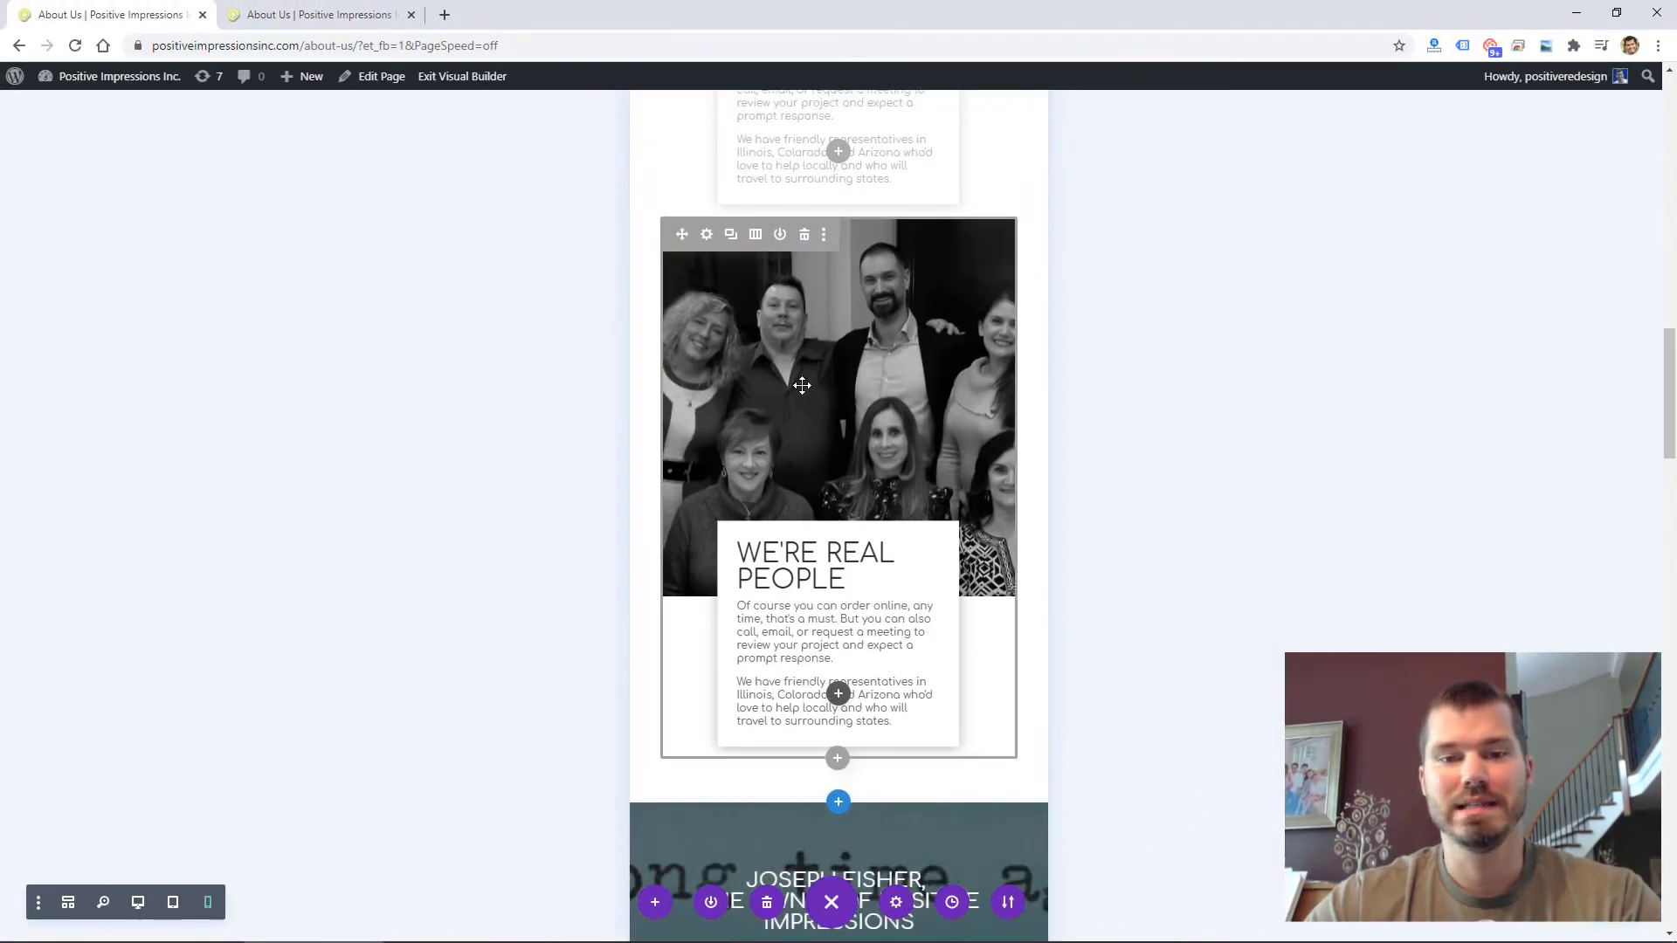
pyautogui.scroll(2, 834, 341)
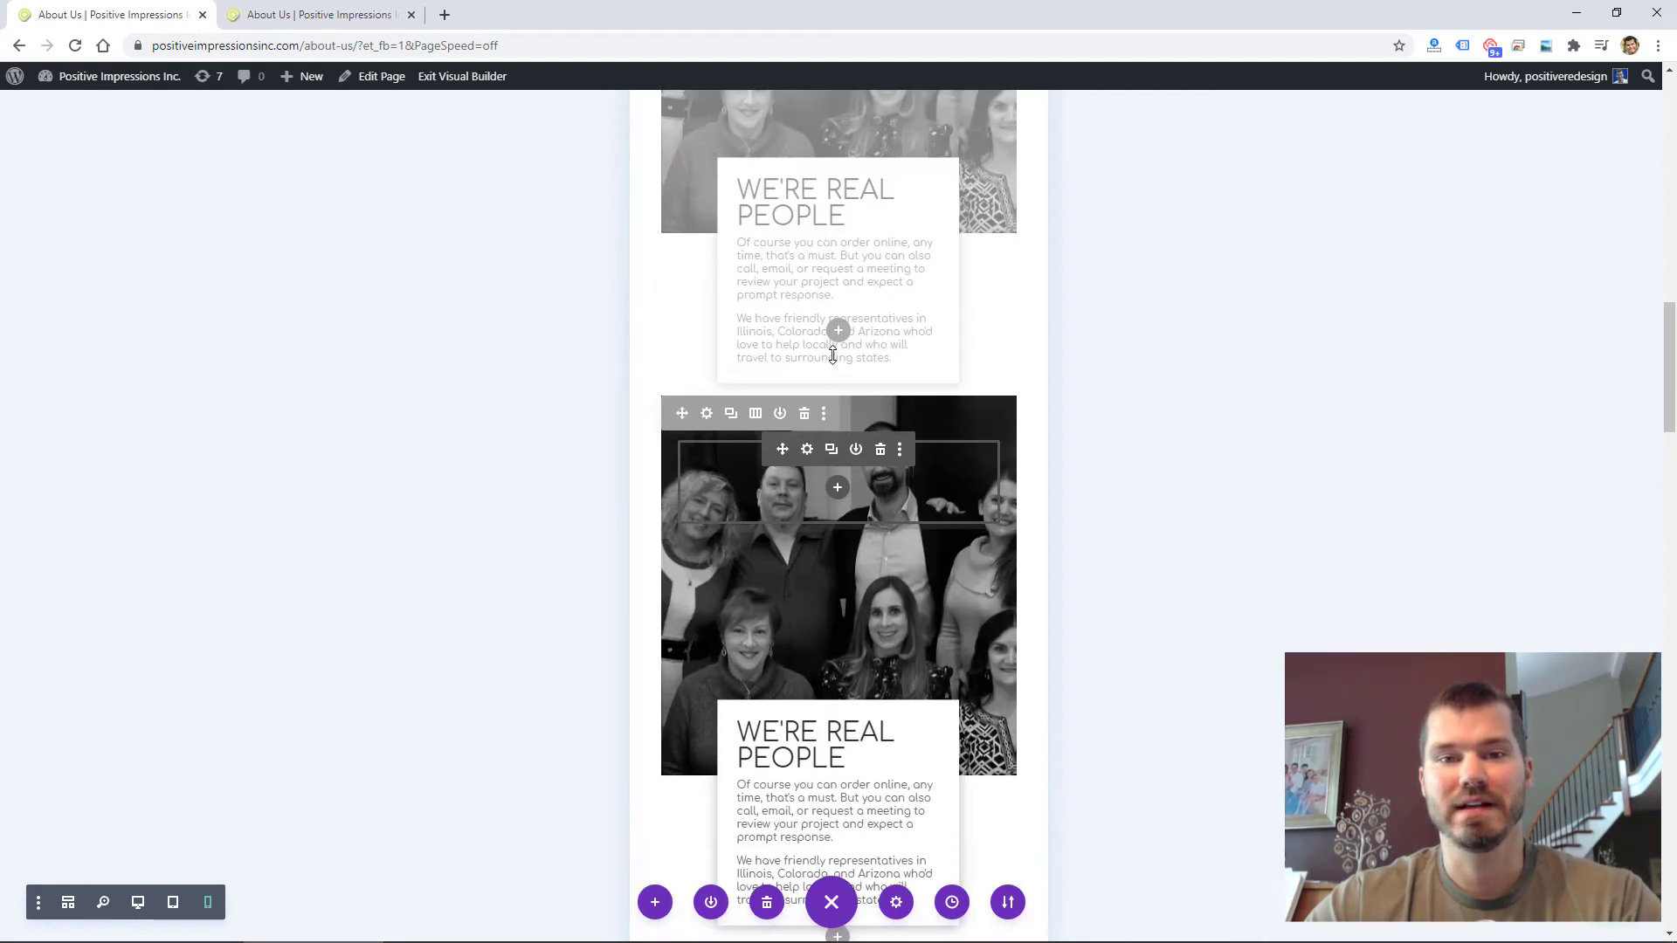
pyautogui.scroll(-2, 834, 323)
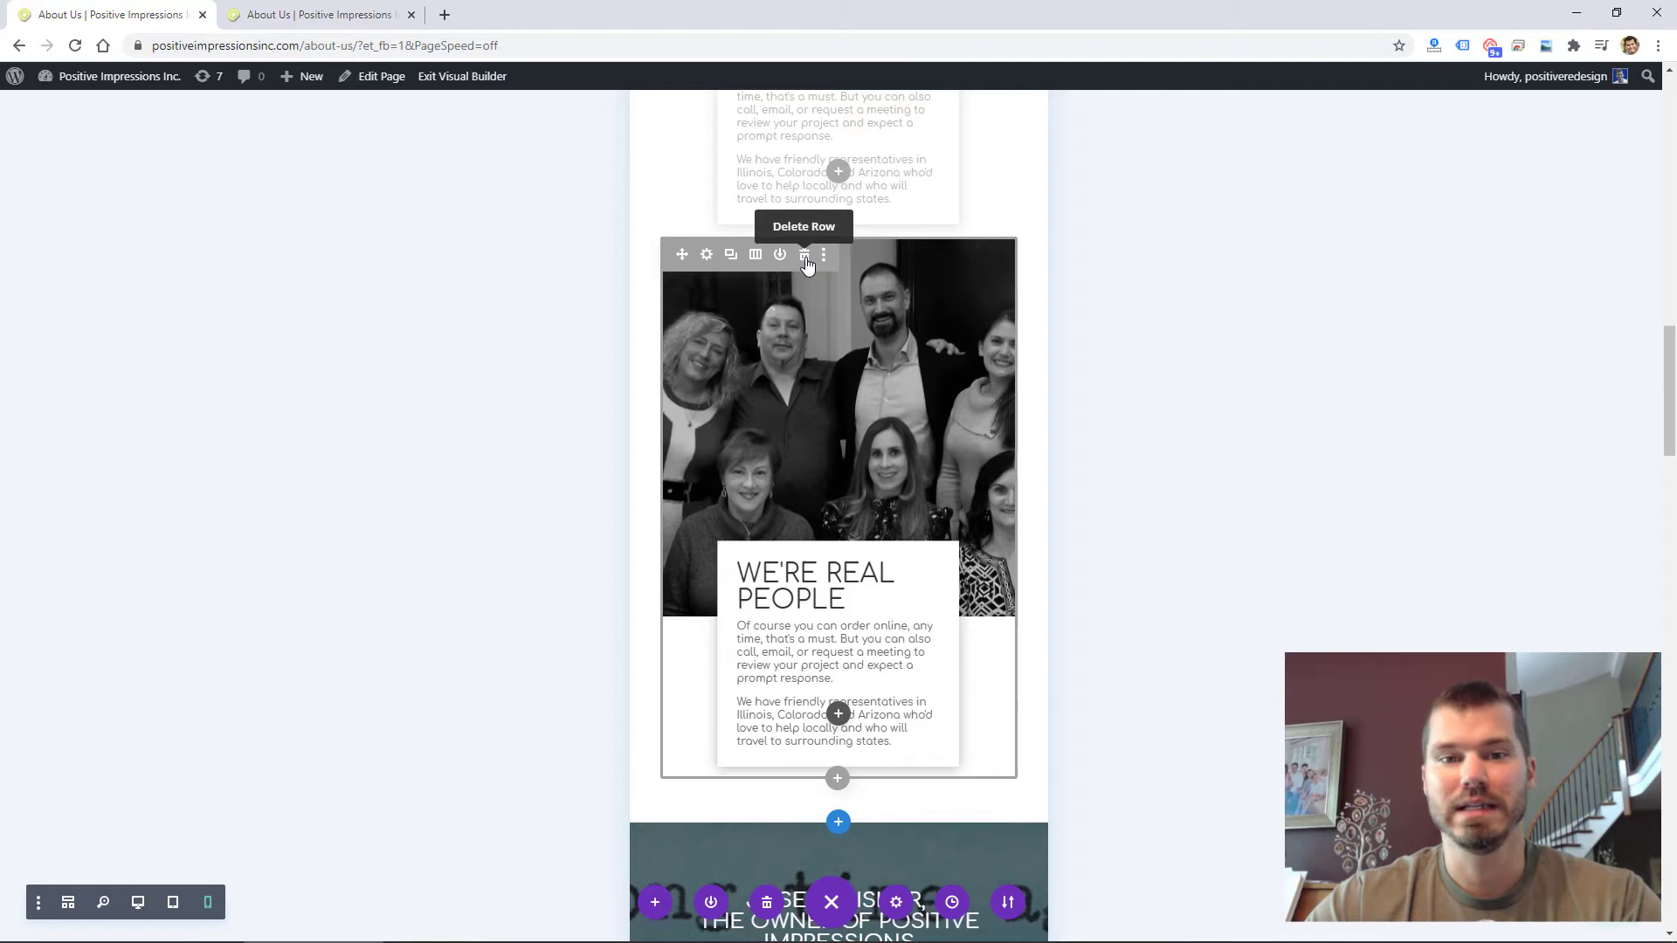
pyautogui.click(806, 259)
pyautogui.scroll(10, 806, 264)
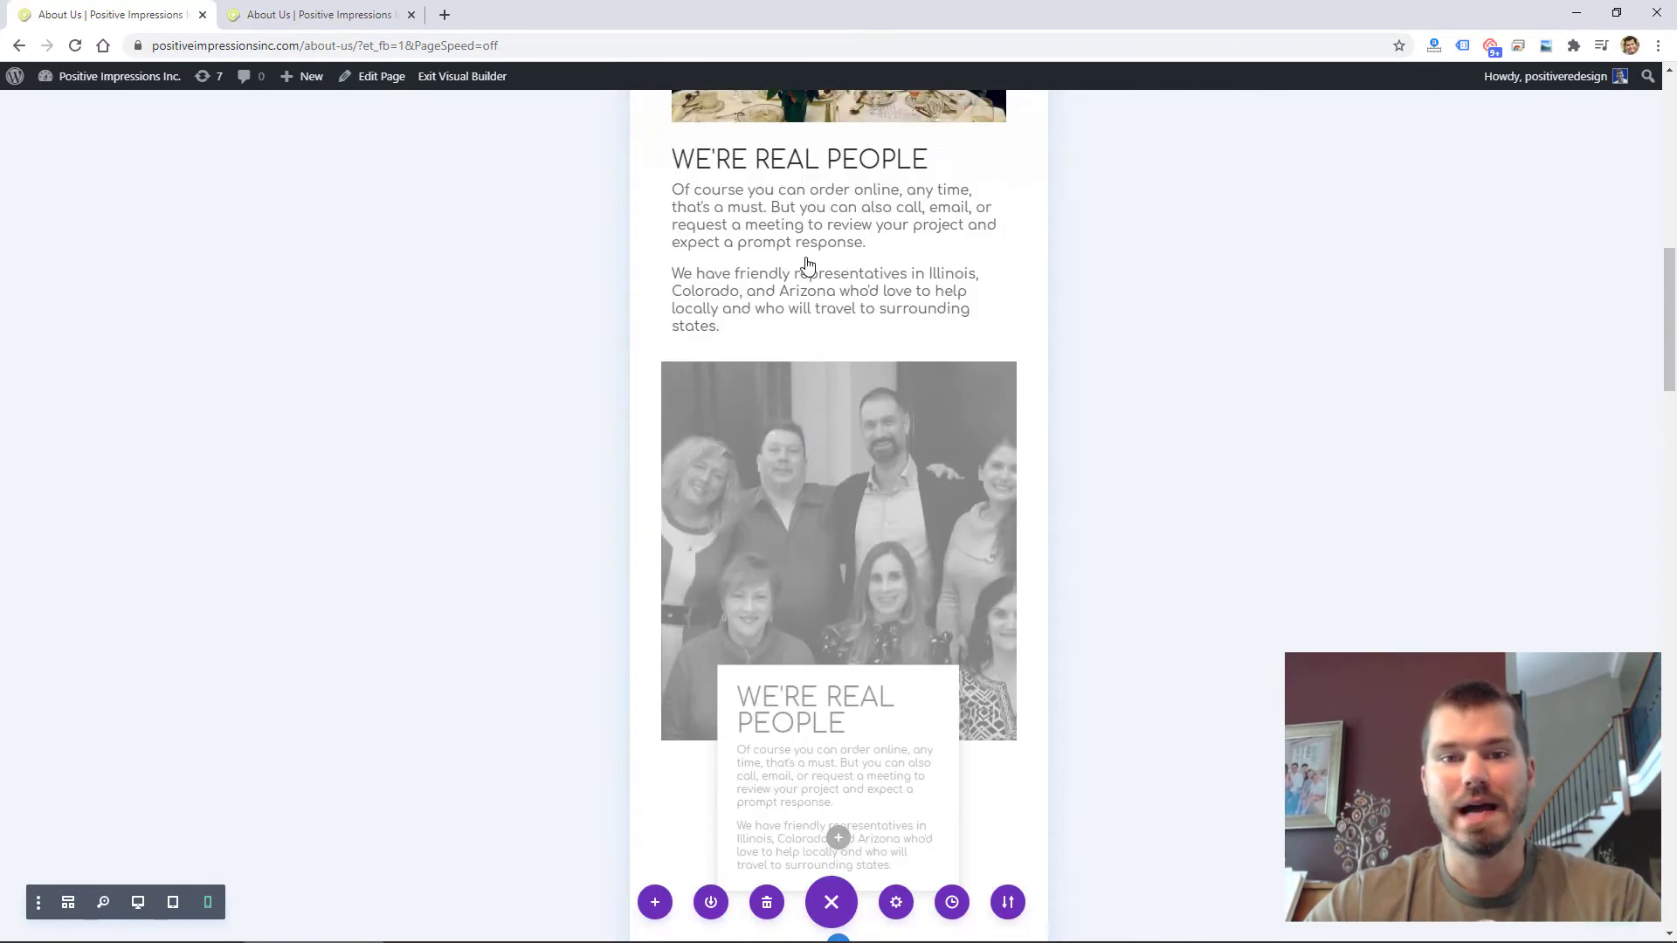
pyautogui.scroll(1, 806, 265)
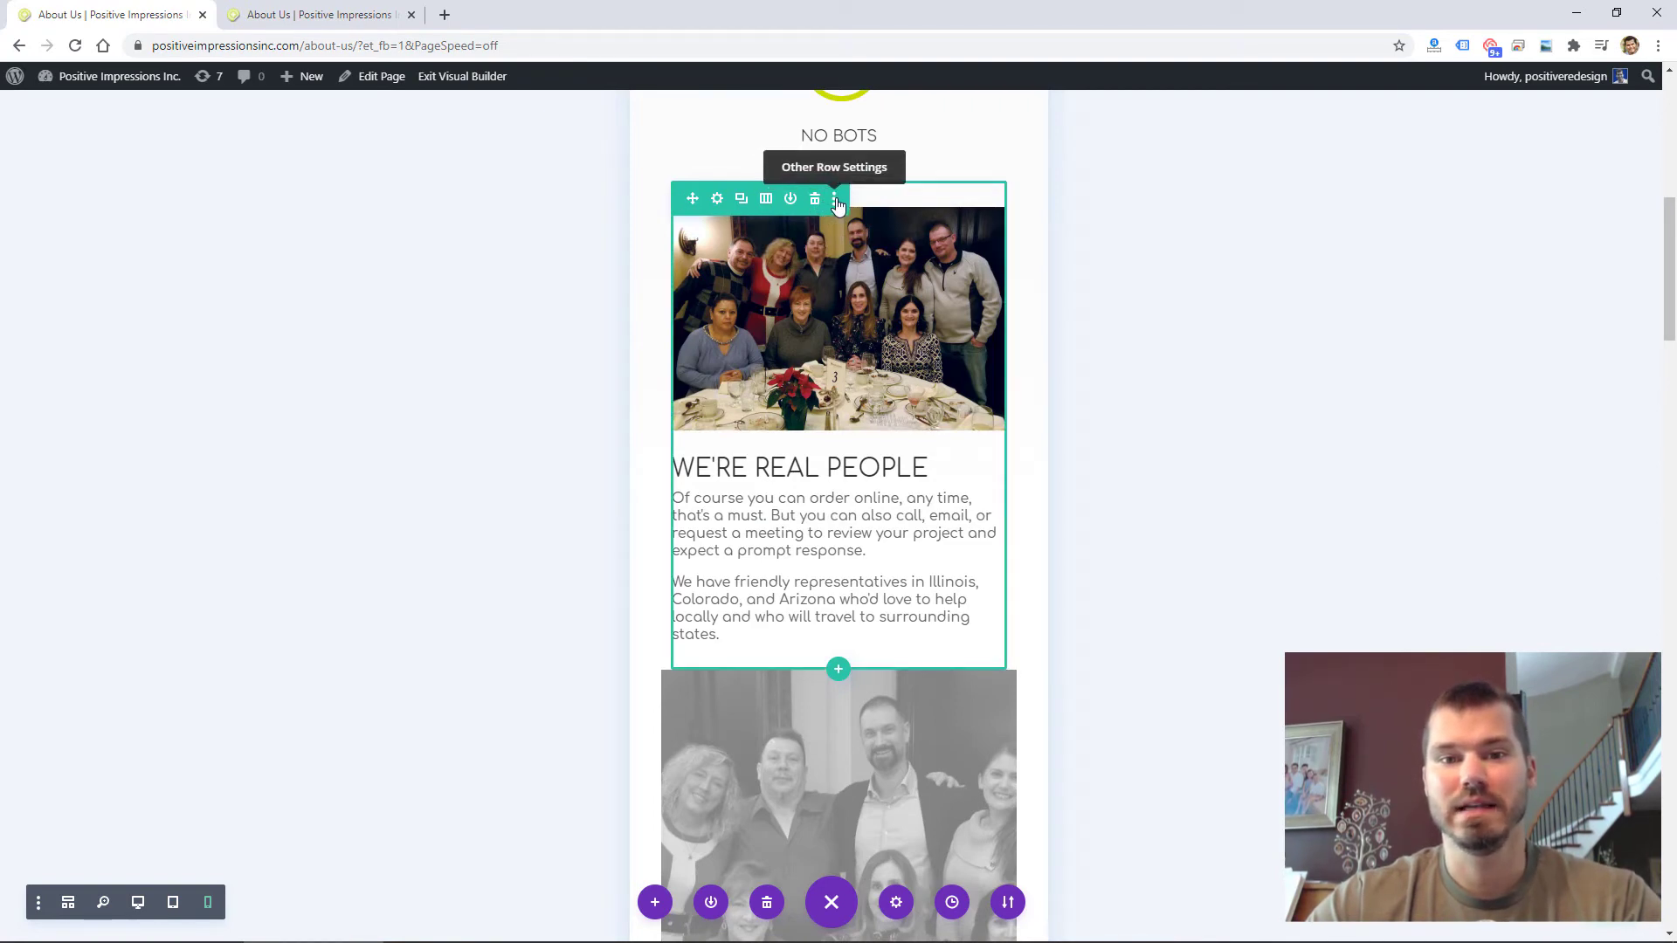
pyautogui.scroll(-1, 734, 329)
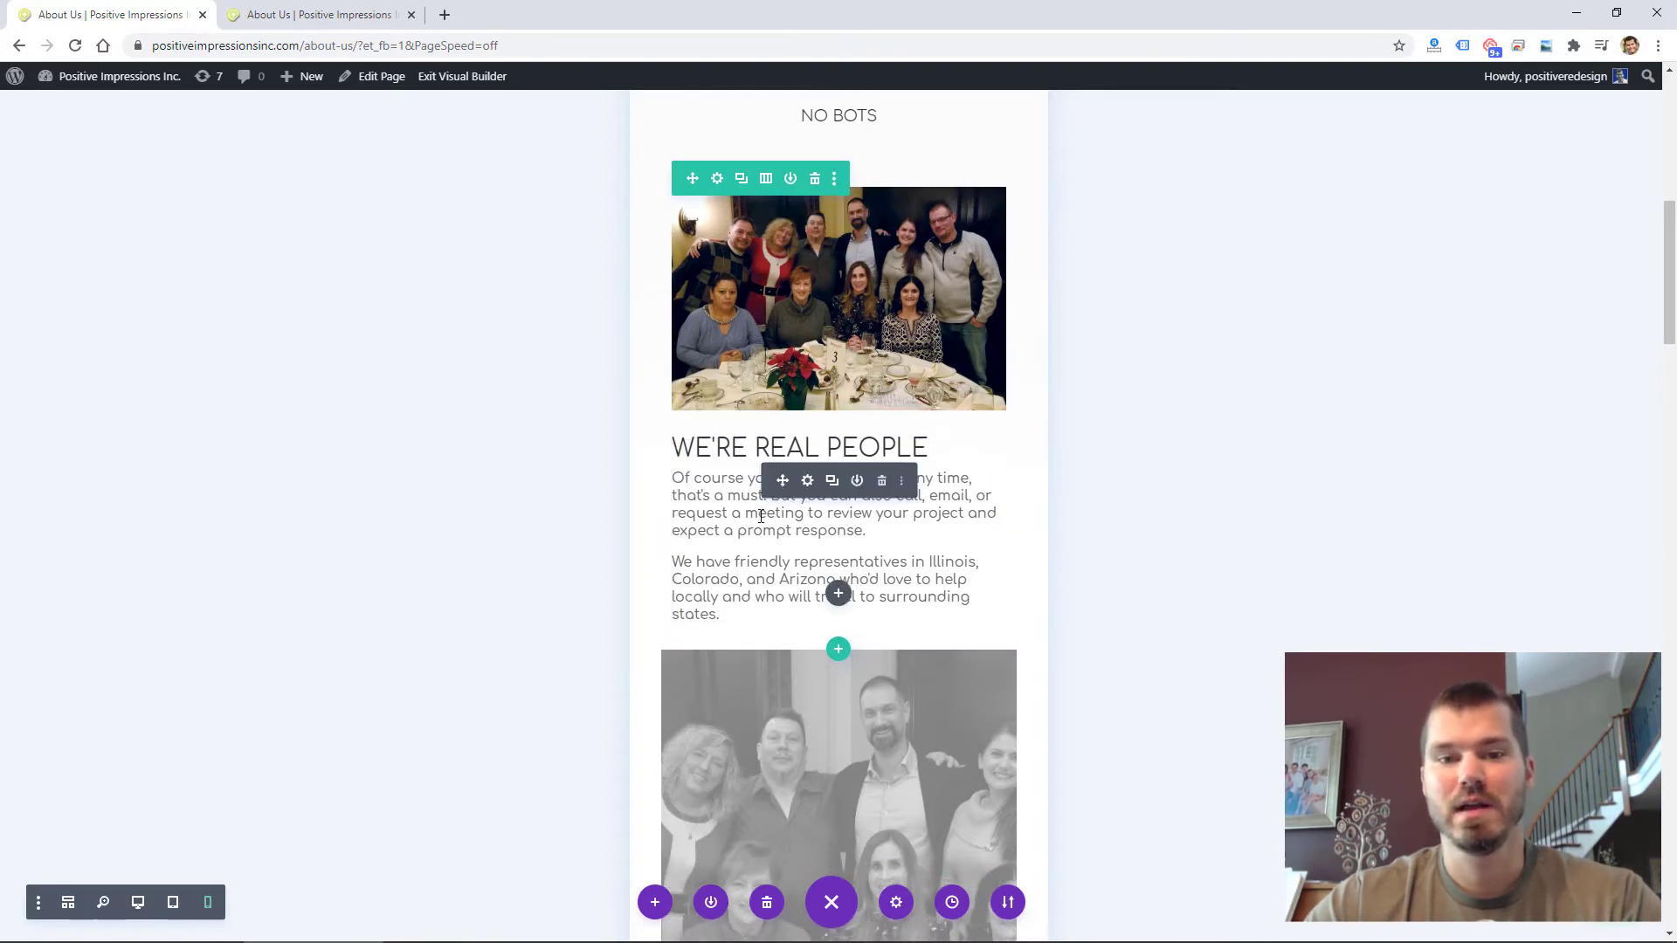
pyautogui.scroll(-5, 761, 516)
pyautogui.moveTo(761, 515); pyautogui.dragTo(847, 686)
pyautogui.scroll(5, 767, 658)
pyautogui.scroll(-3, 847, 686)
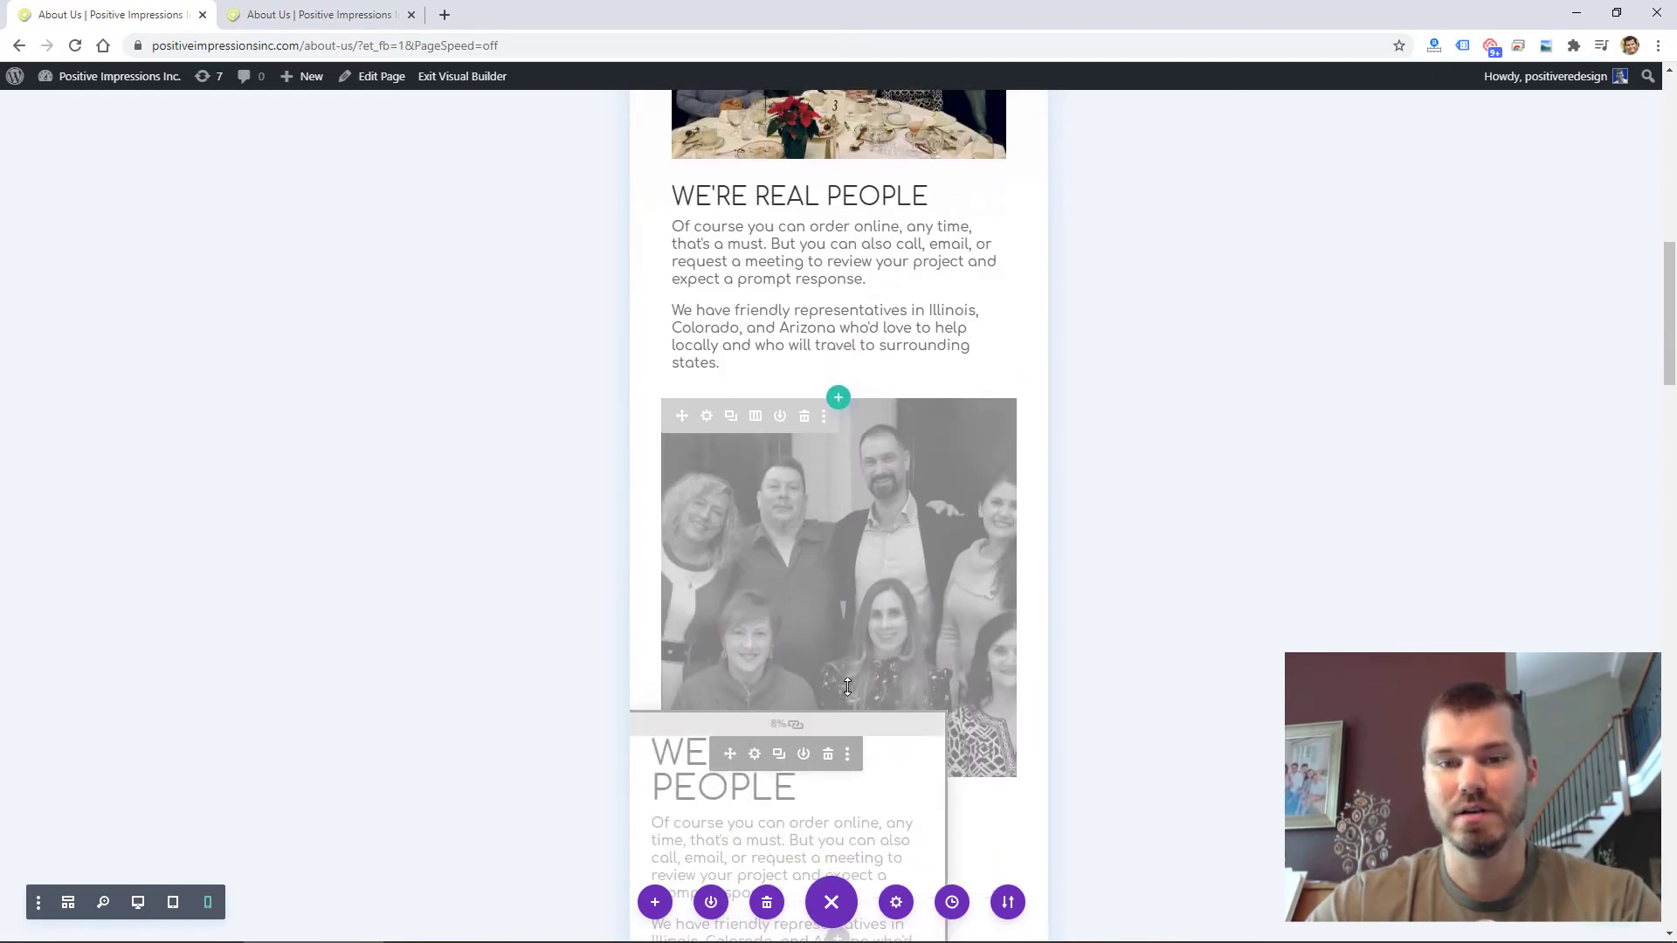
pyautogui.scroll(3, 848, 686)
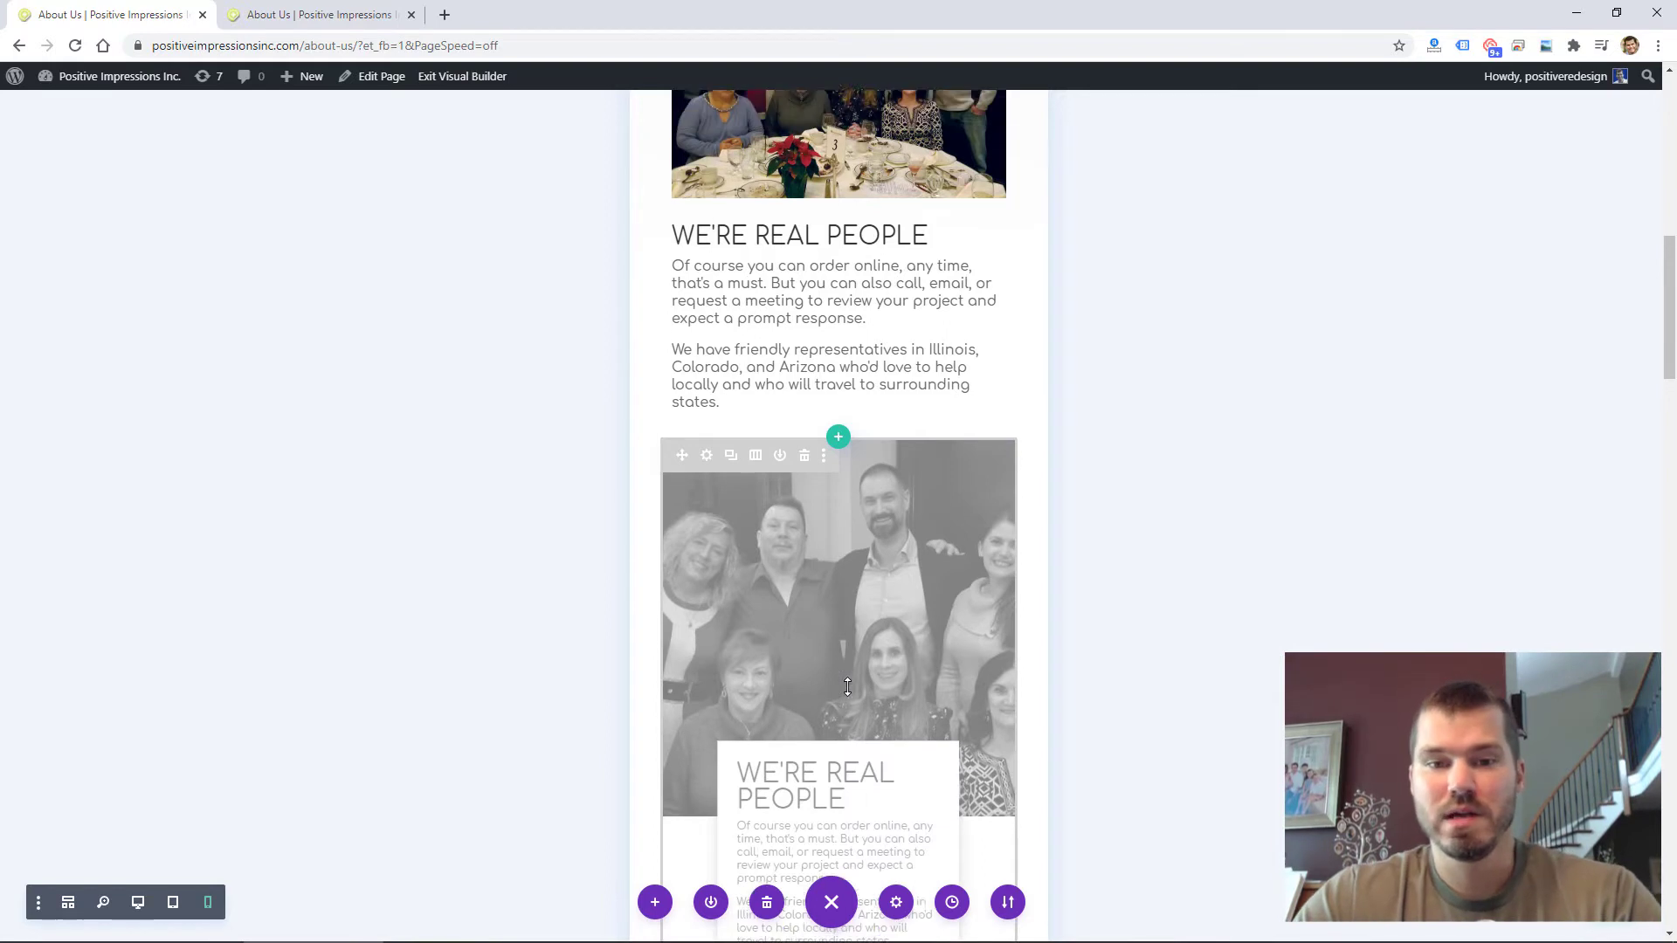
pyautogui.scroll(1, 848, 687)
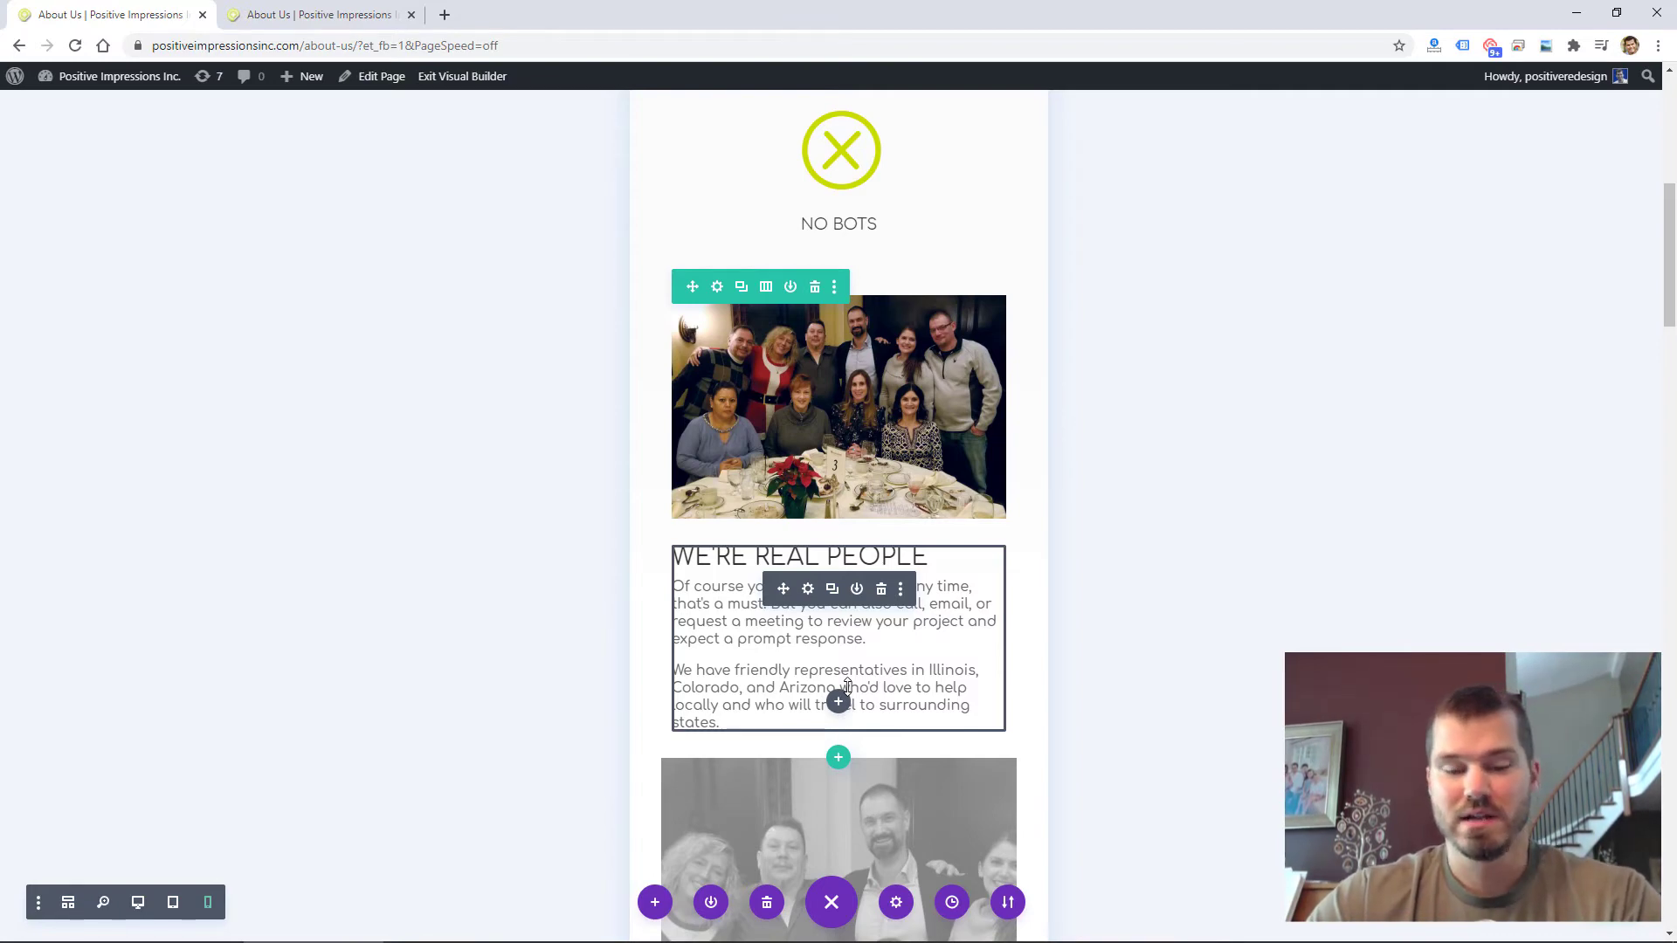
pyautogui.scroll(5, 847, 687)
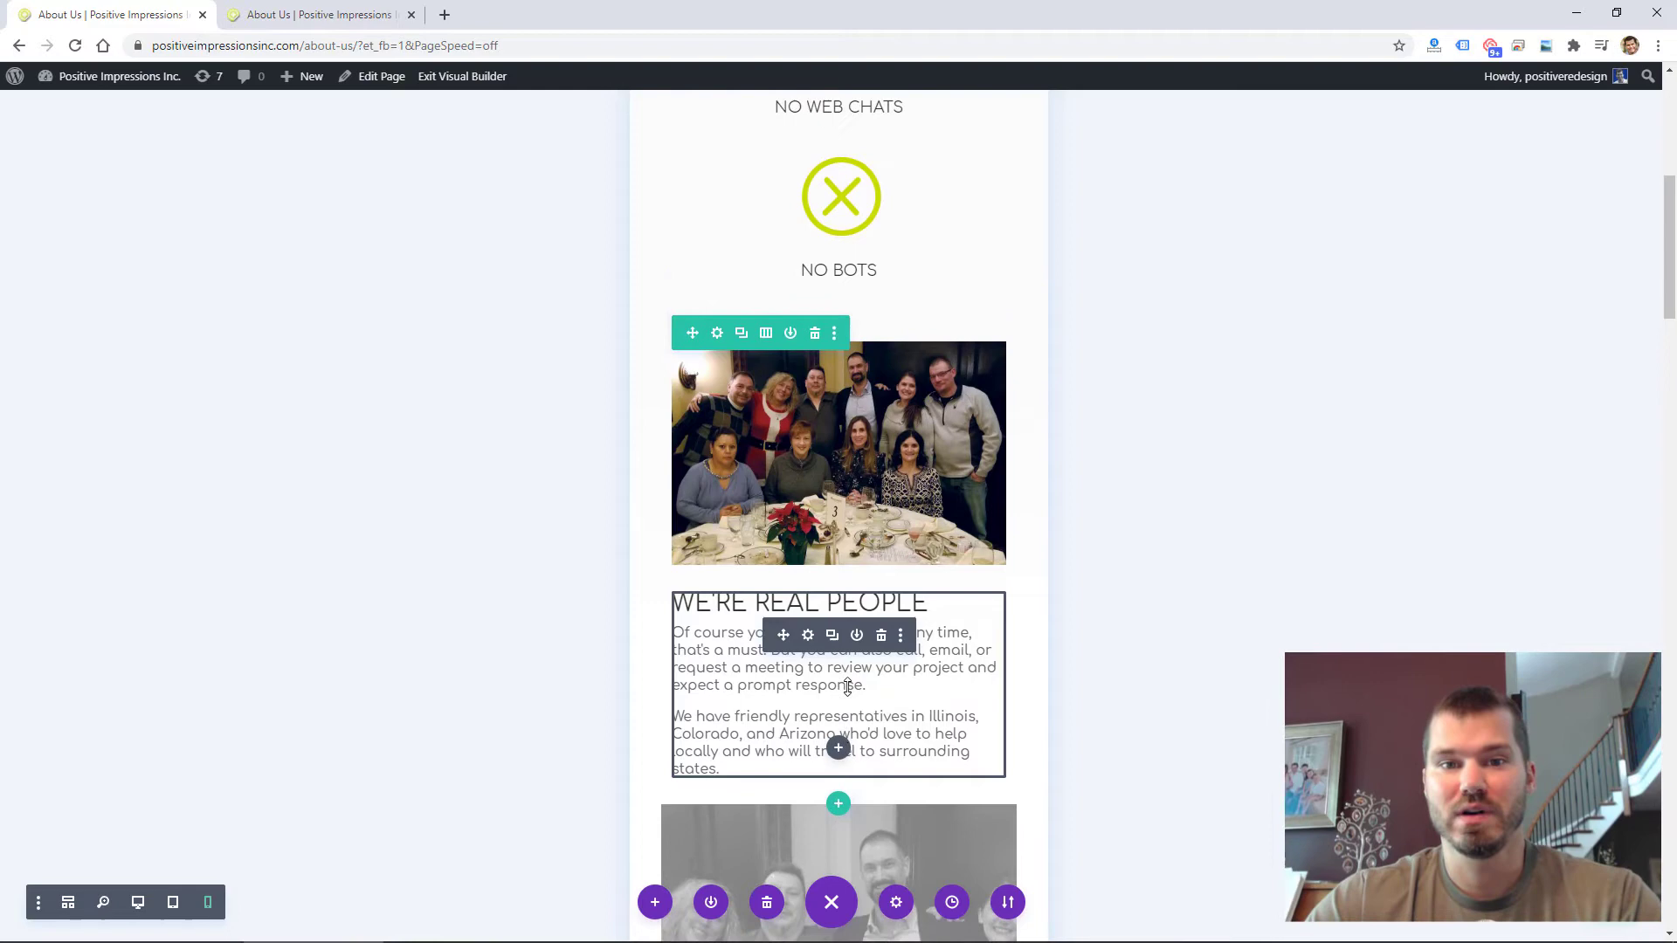
pyautogui.scroll(3, 848, 686)
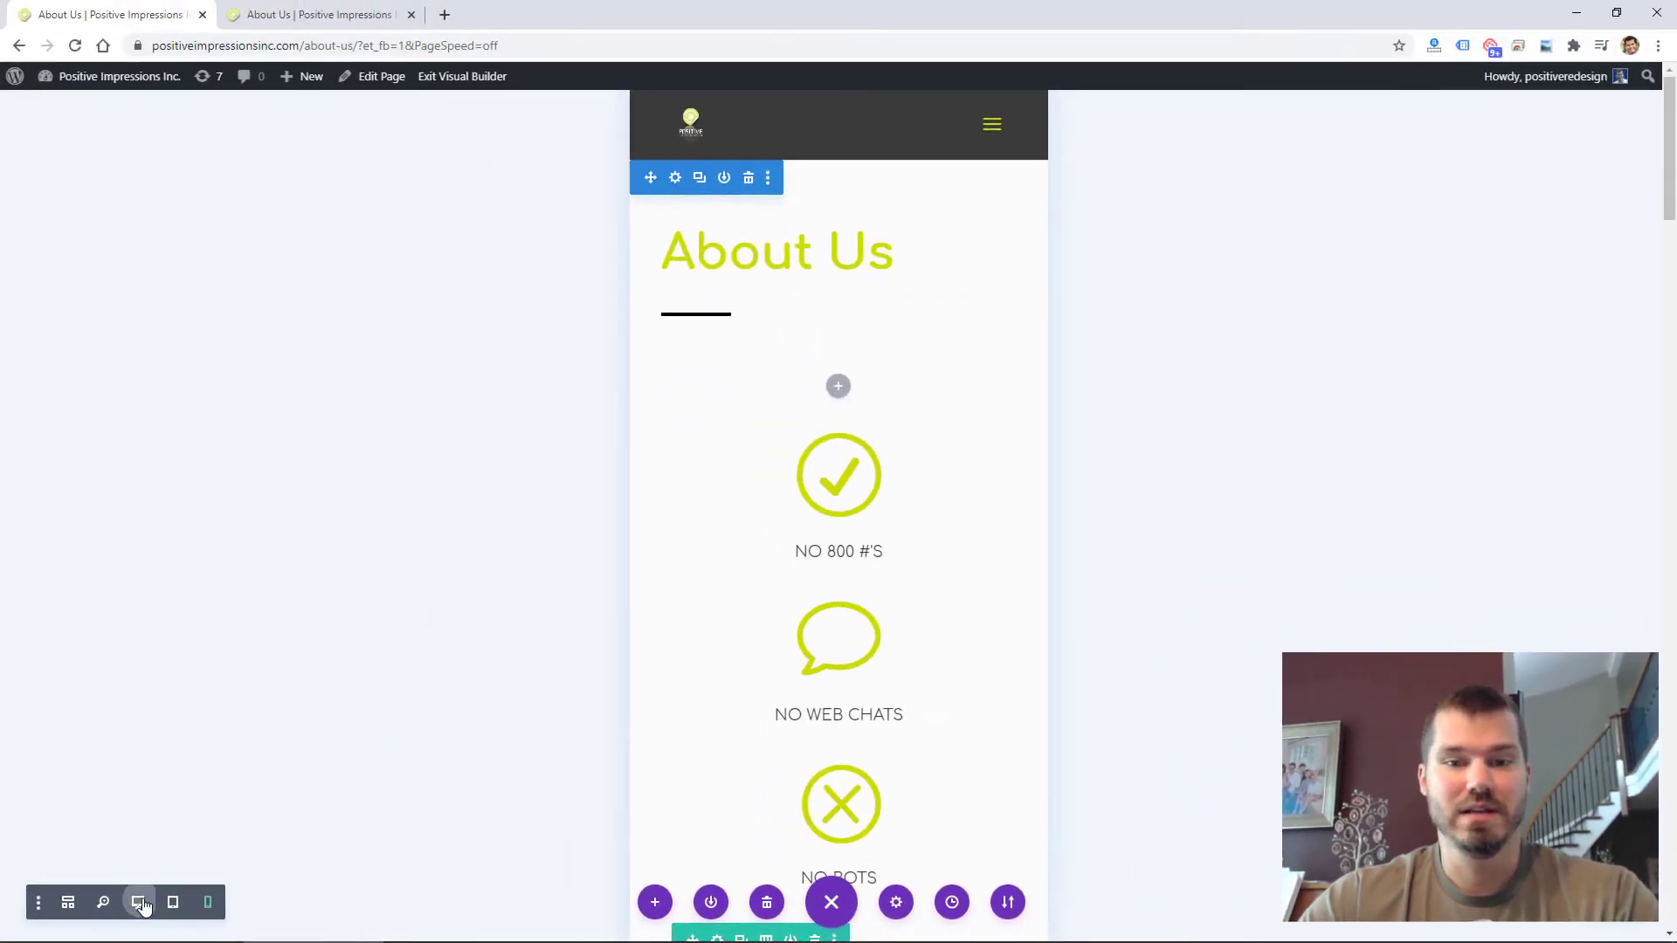
# Step: Toggle between desktop and phone preview and scroll to the icon row
pyautogui.click(139, 904)
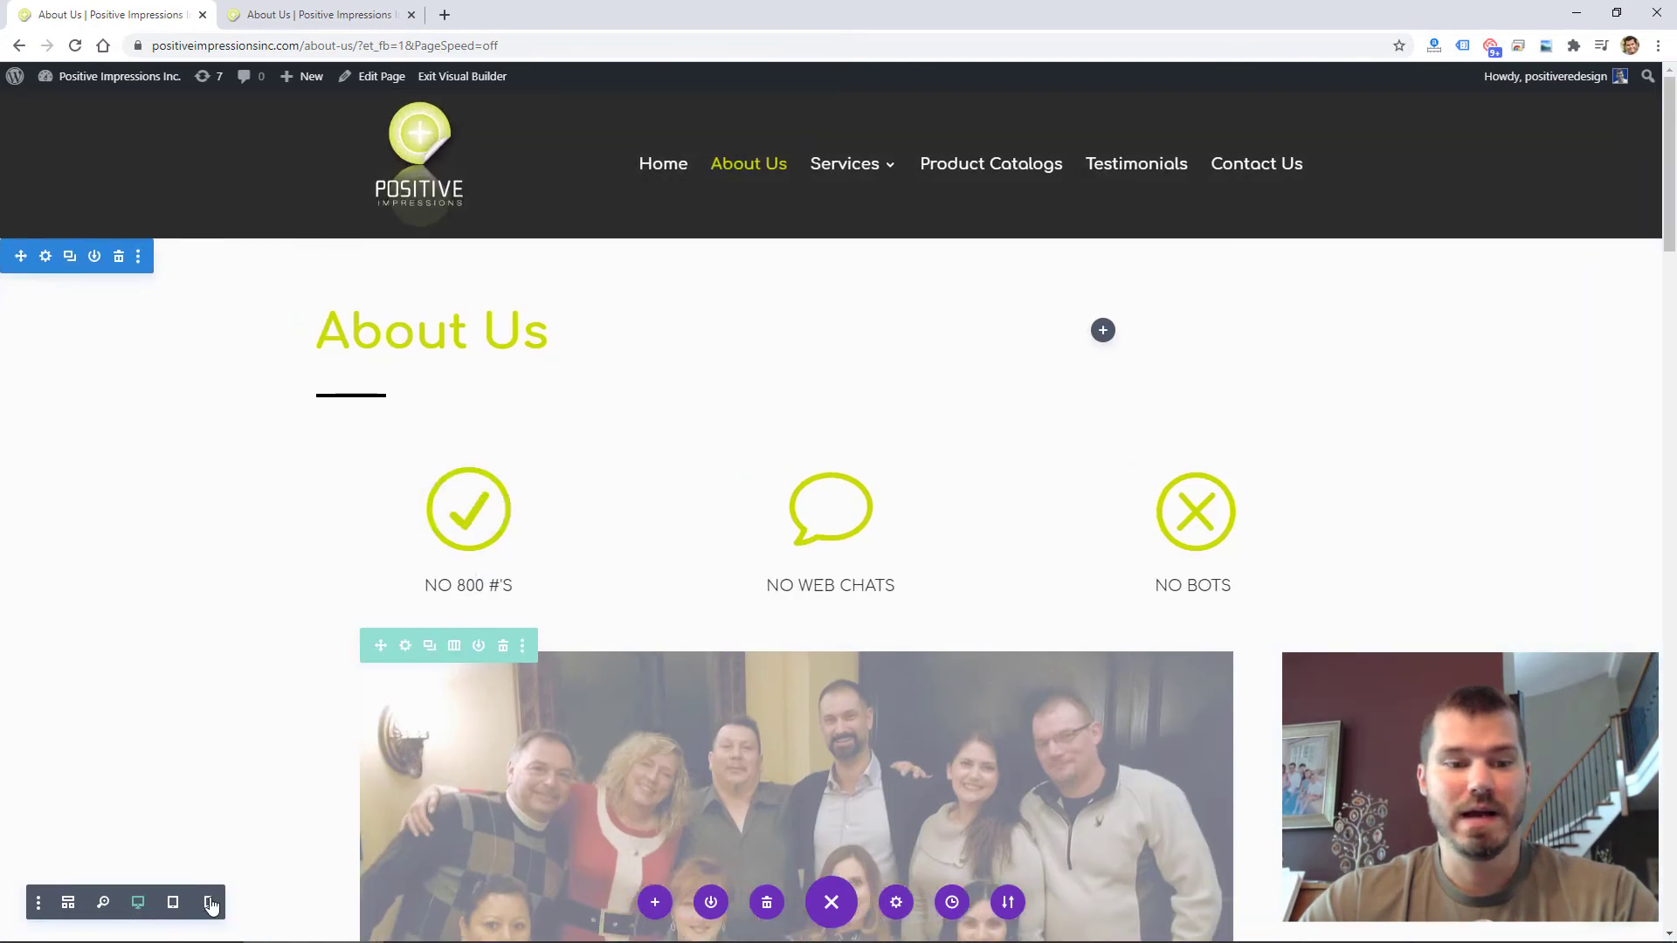
pyautogui.click(211, 904)
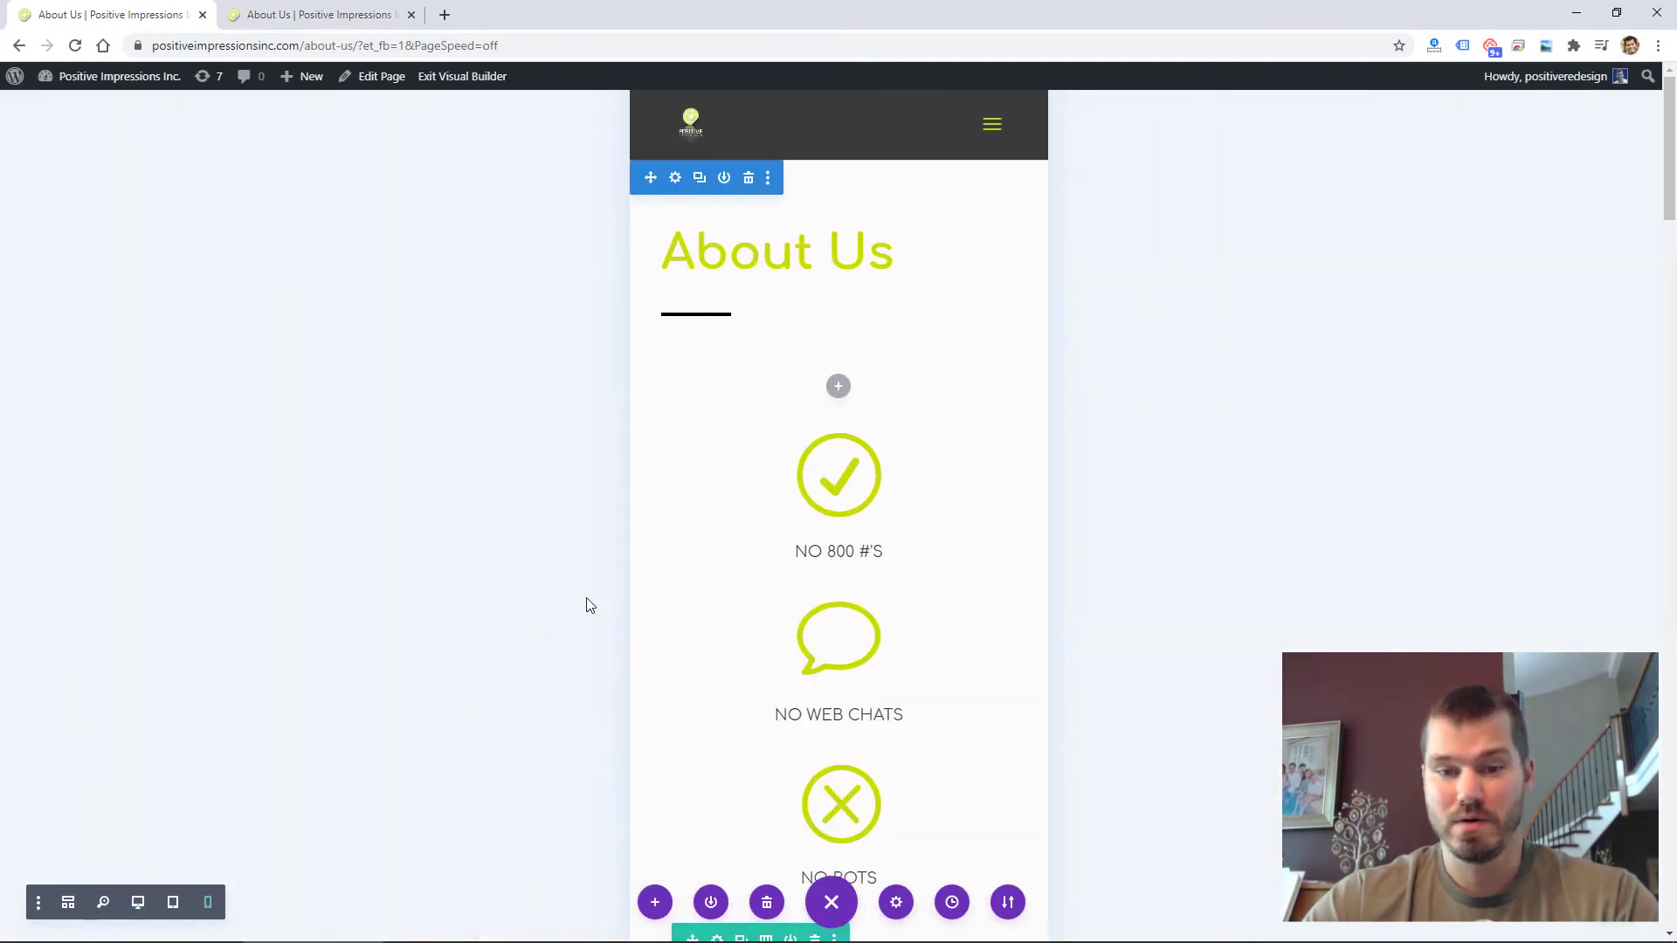
pyautogui.scroll(-1, 708, 565)
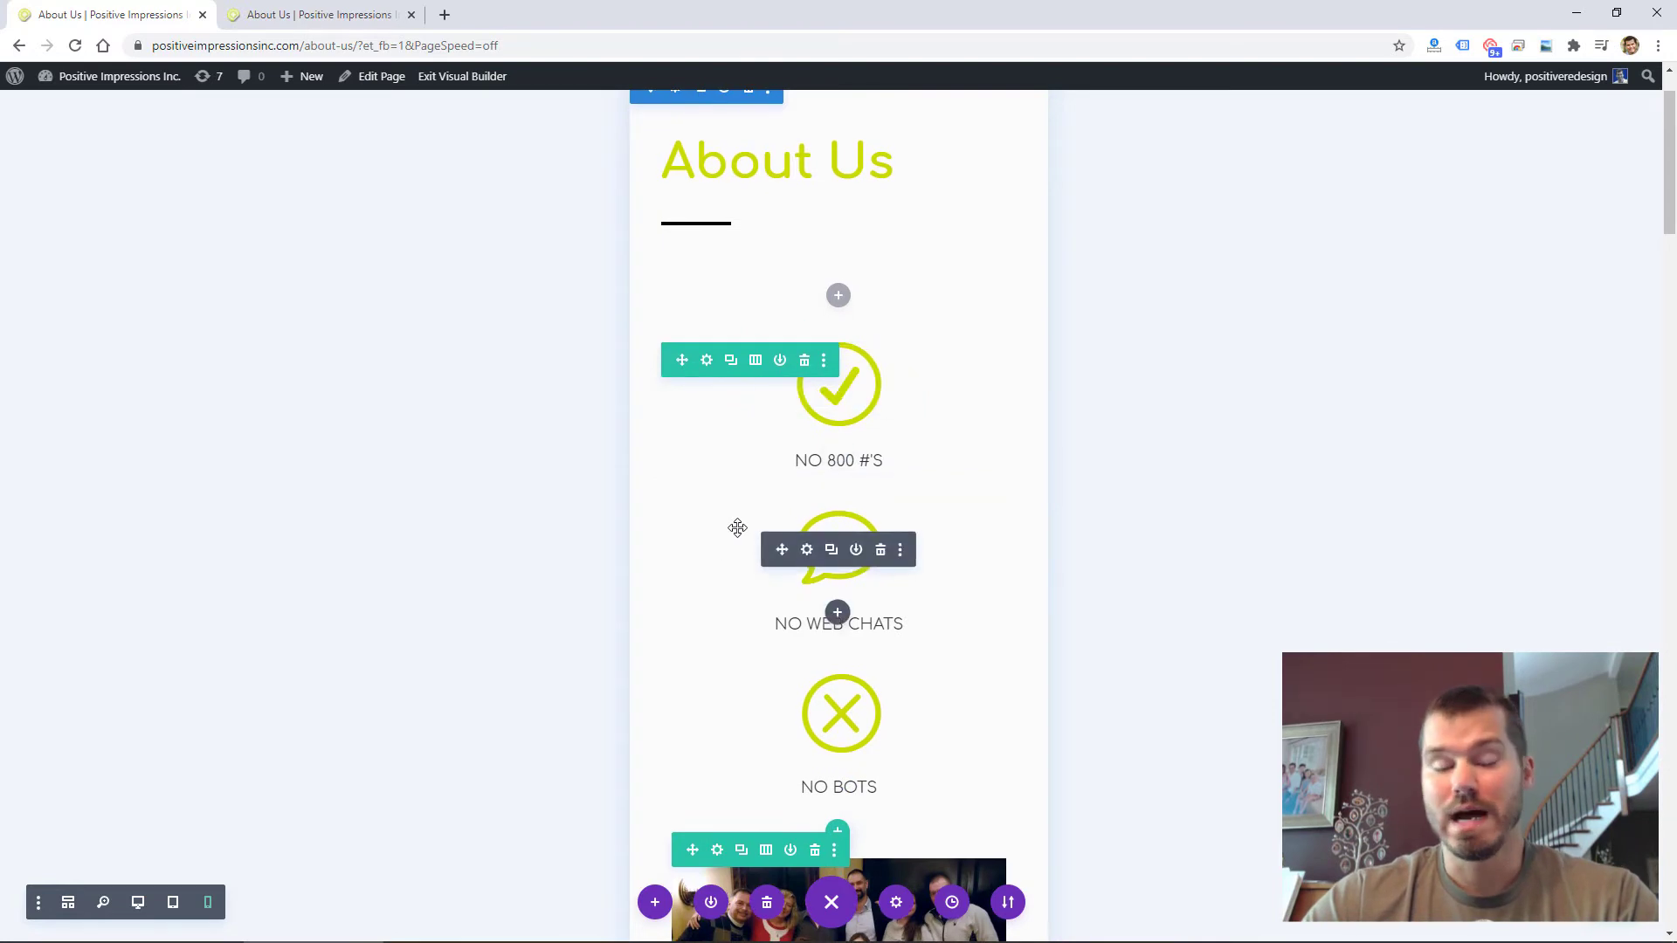
pyautogui.scroll(1, 738, 528)
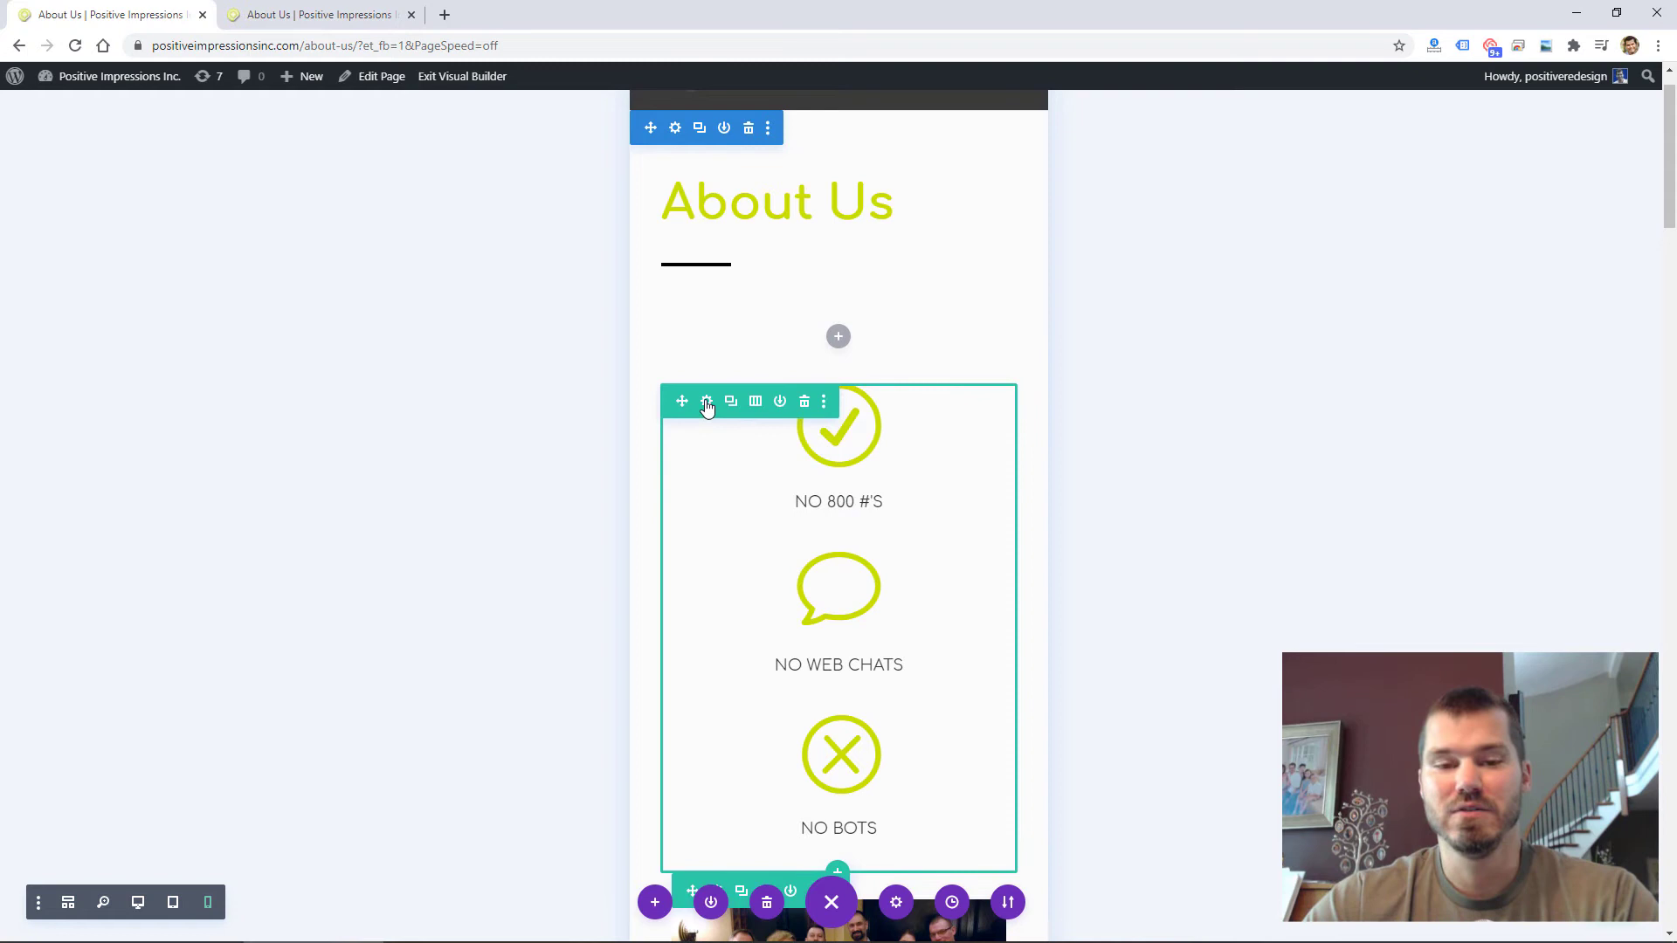
pyautogui.scroll(-2, 1118, 624)
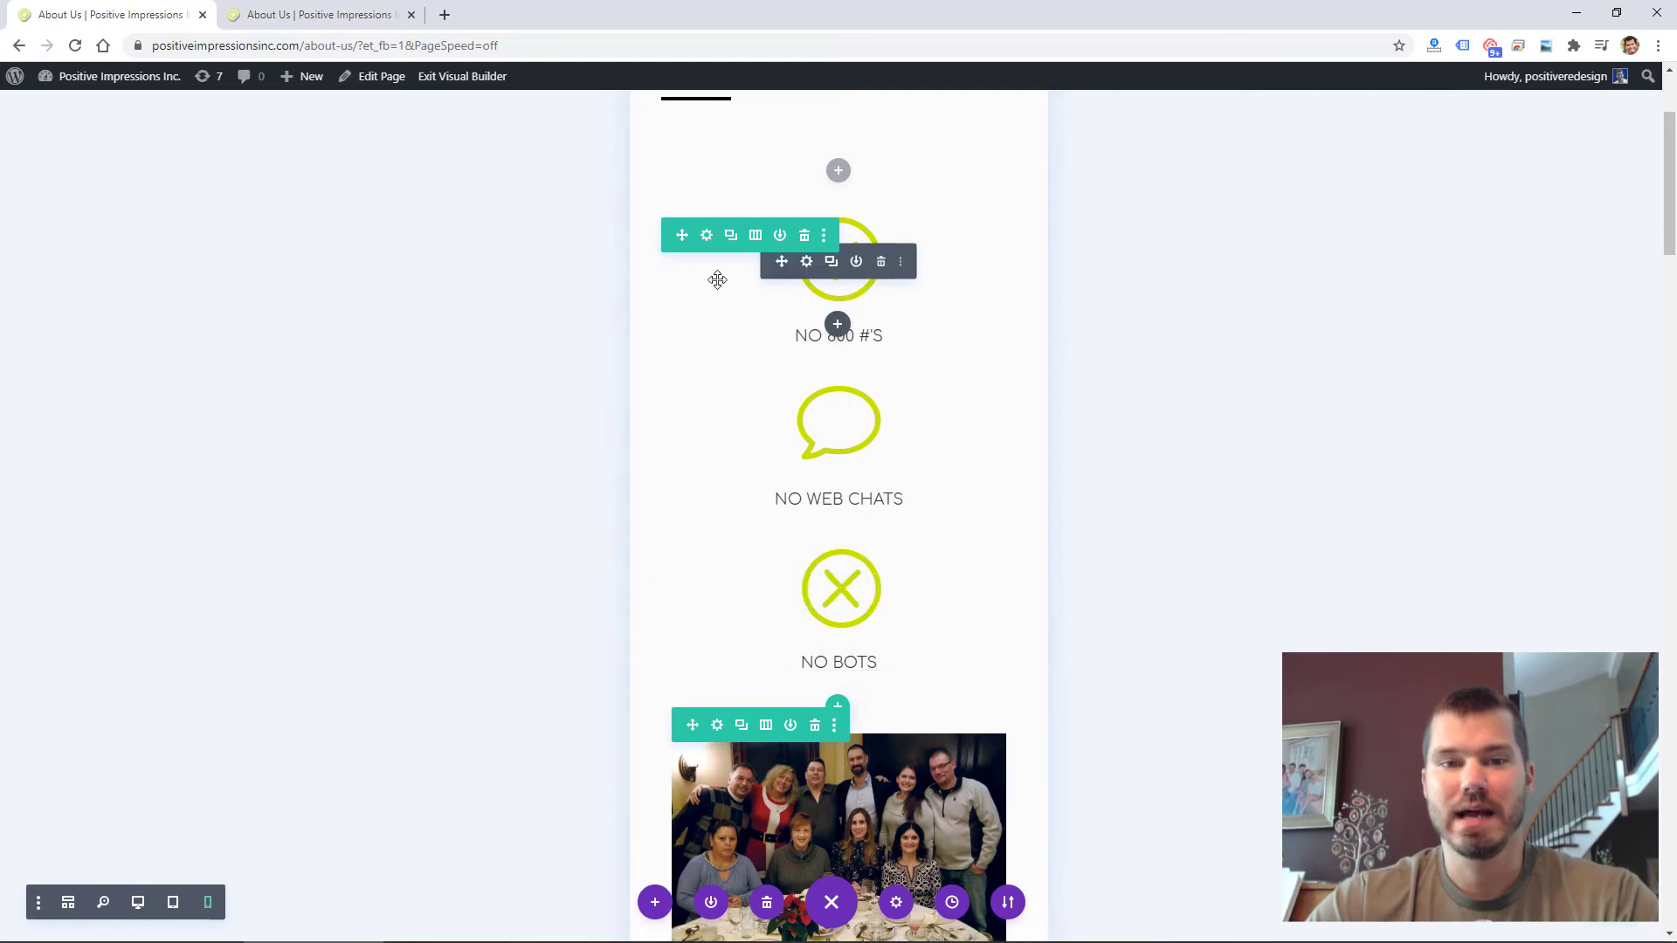
# Step: Inspect the icon row's Design > Spacing phone margin and padding values, then discard the settings
pyautogui.click(707, 236)
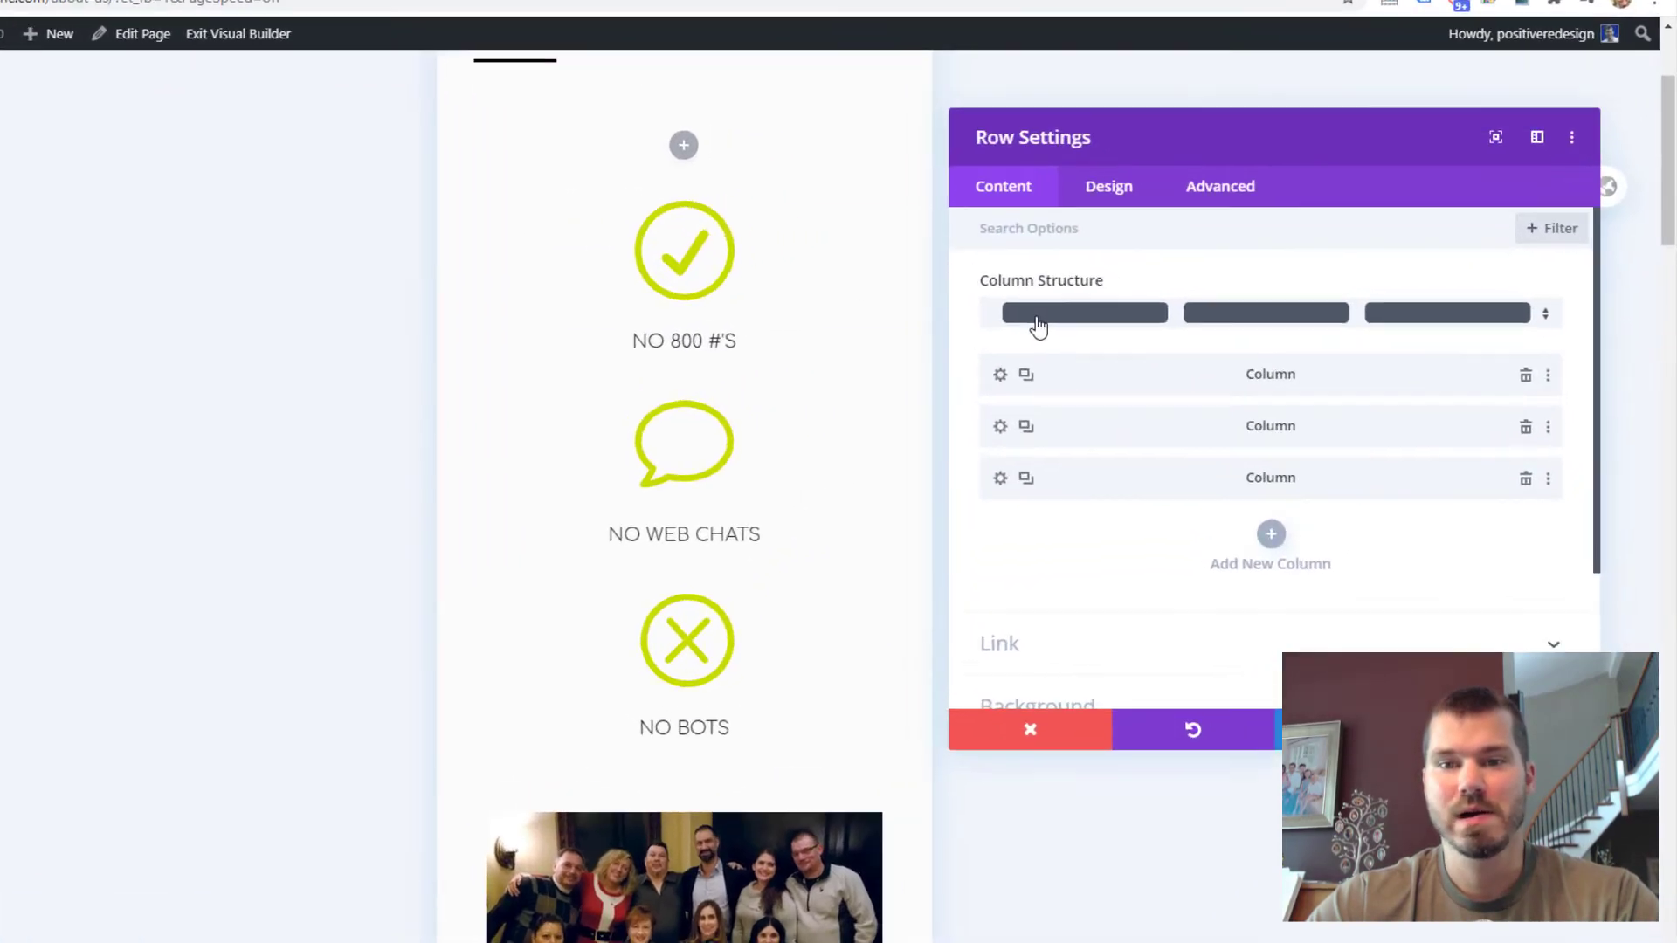
pyautogui.click(919, 165)
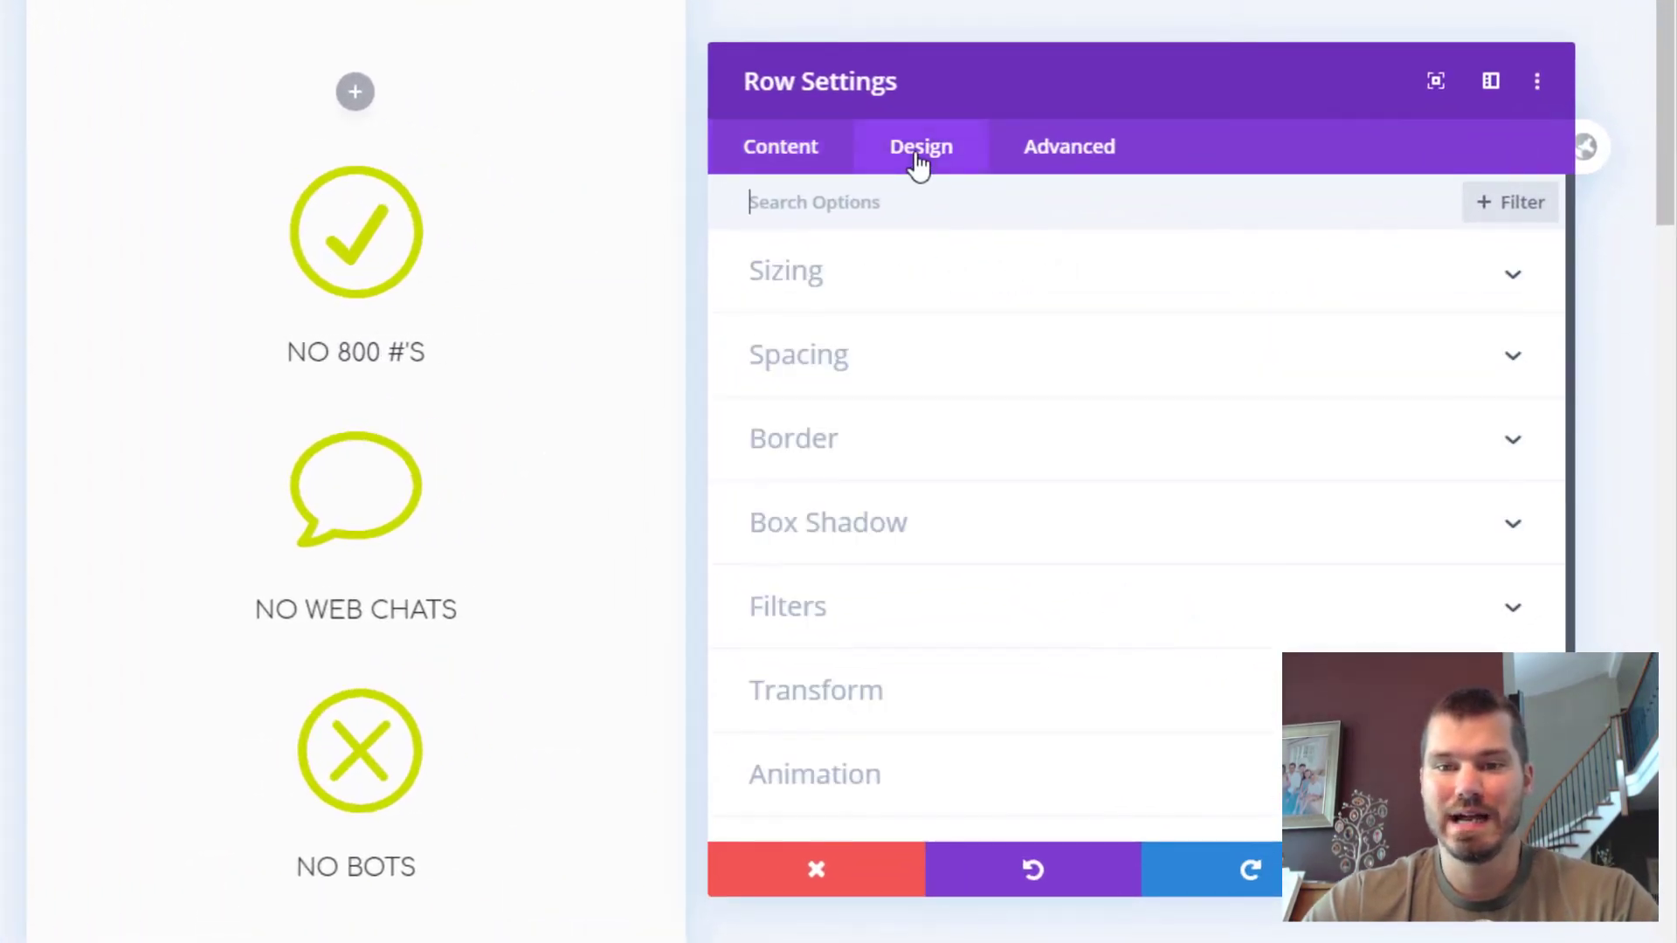
pyautogui.click(870, 365)
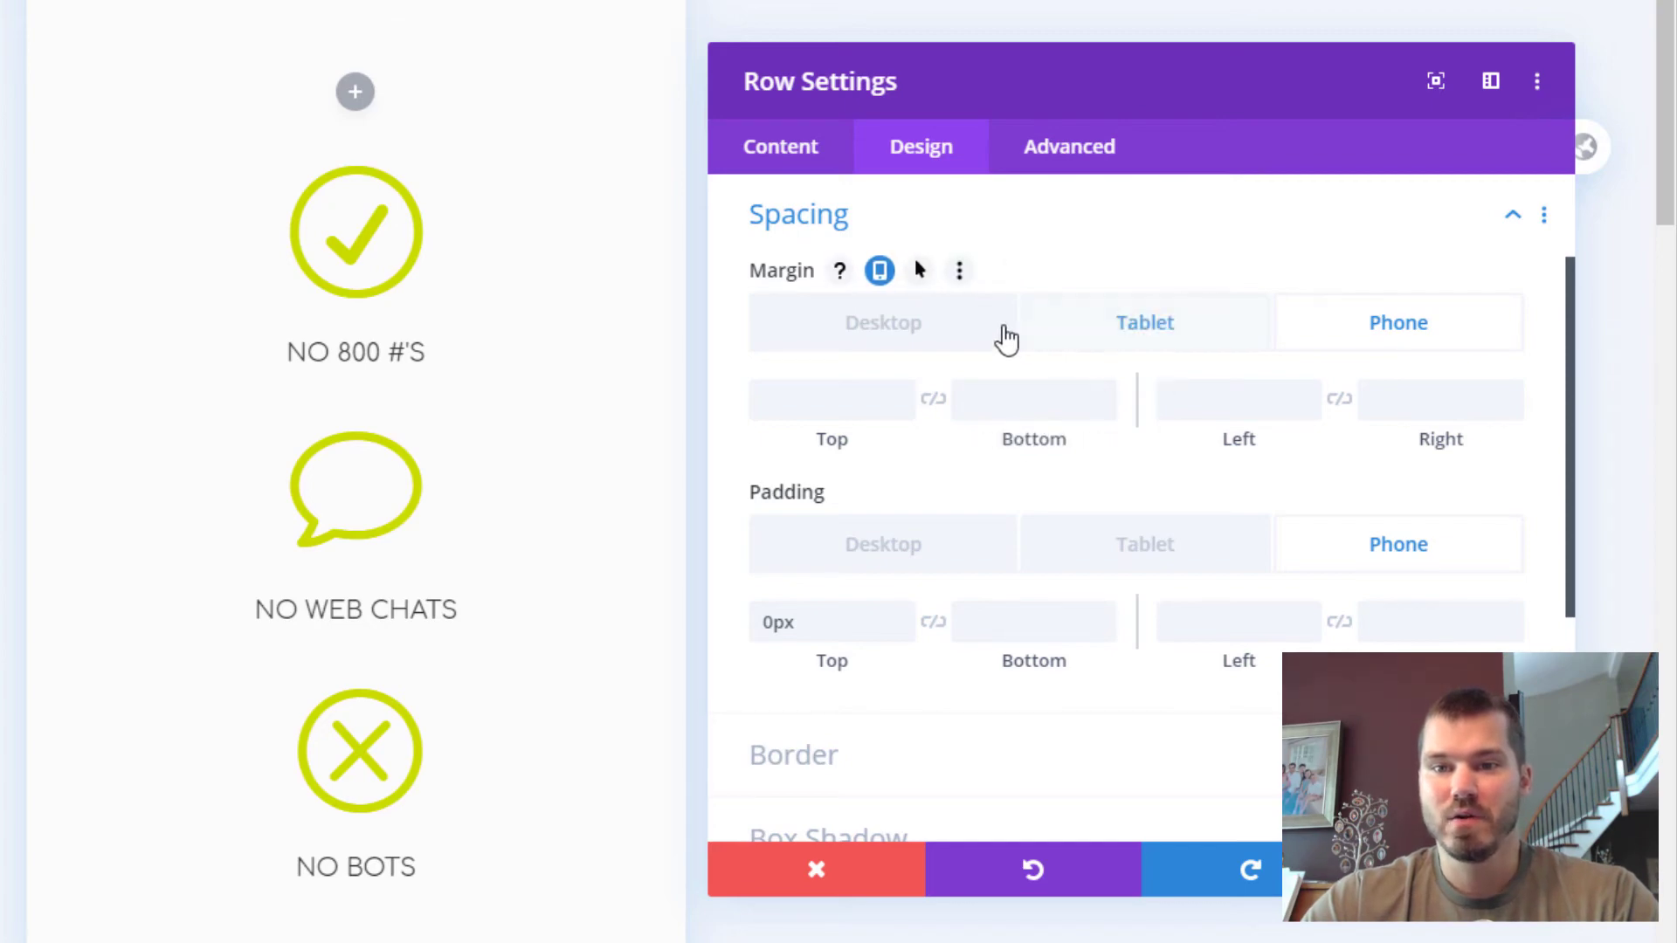
pyautogui.click(881, 276)
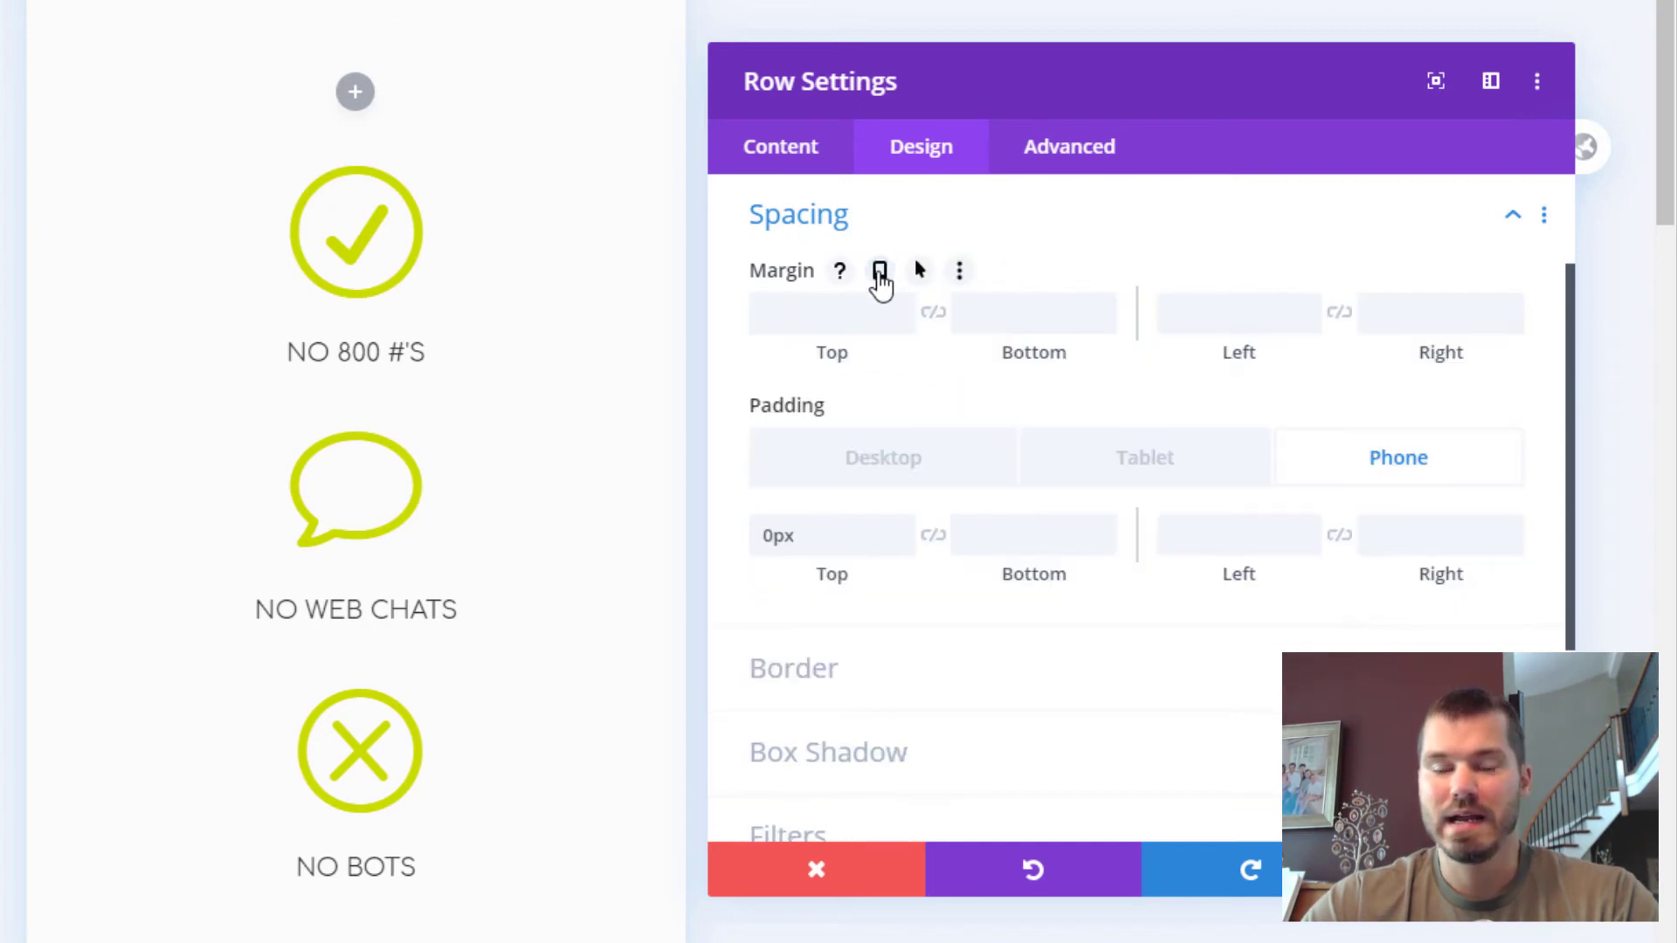
pyautogui.click(882, 276)
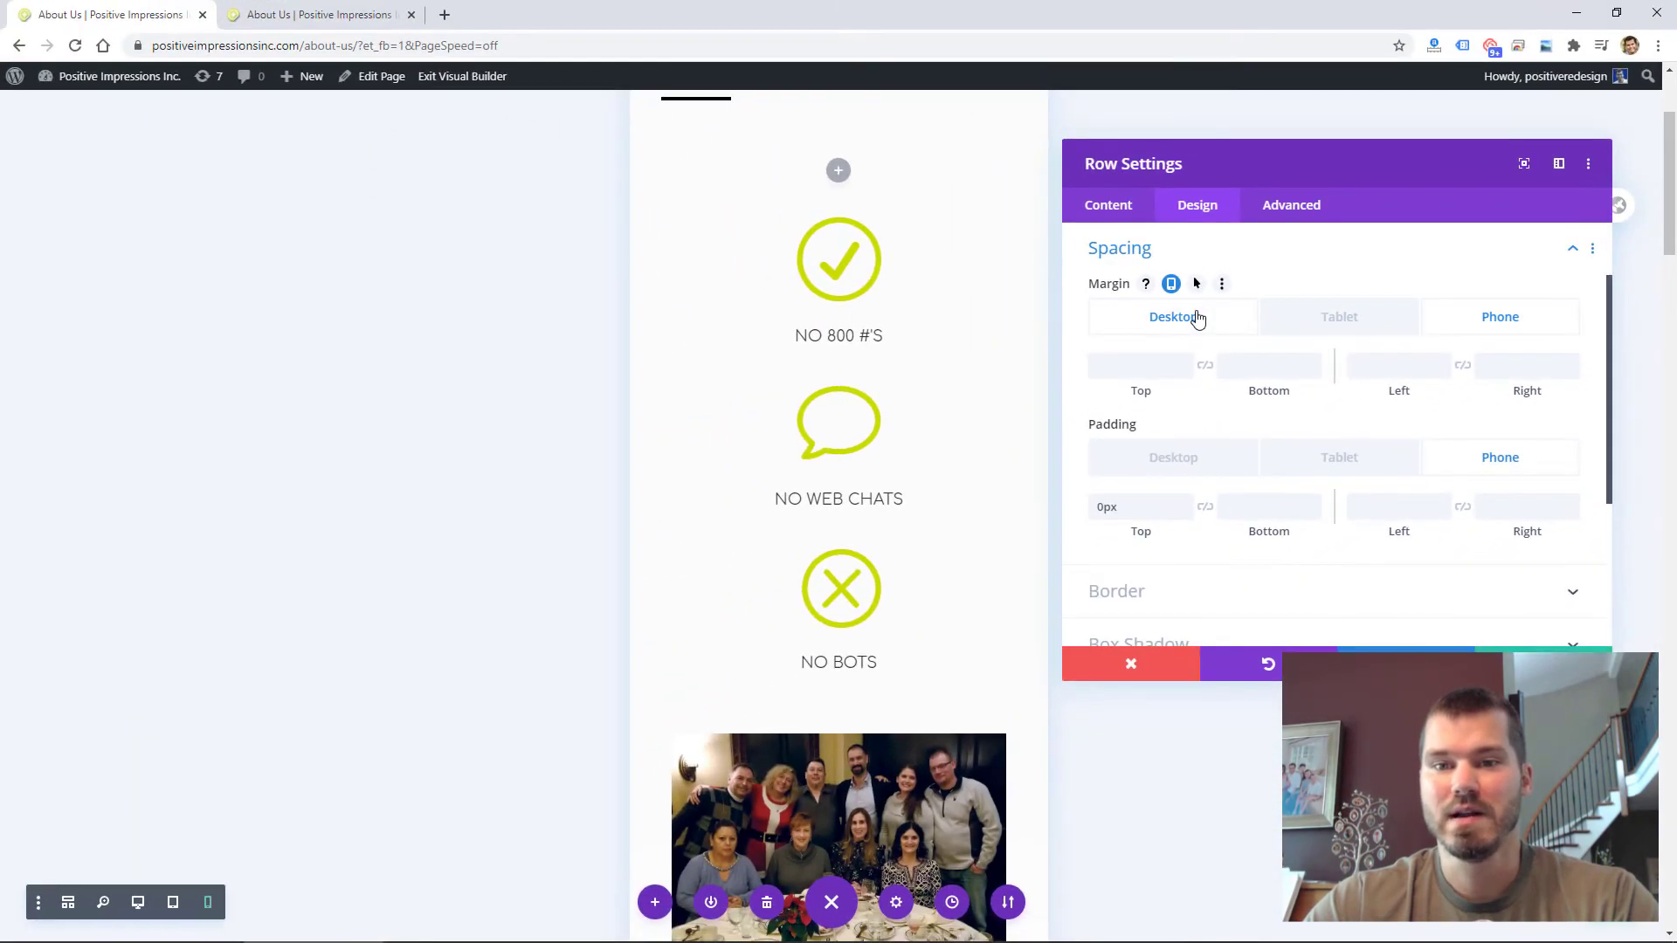
pyautogui.click(1199, 319)
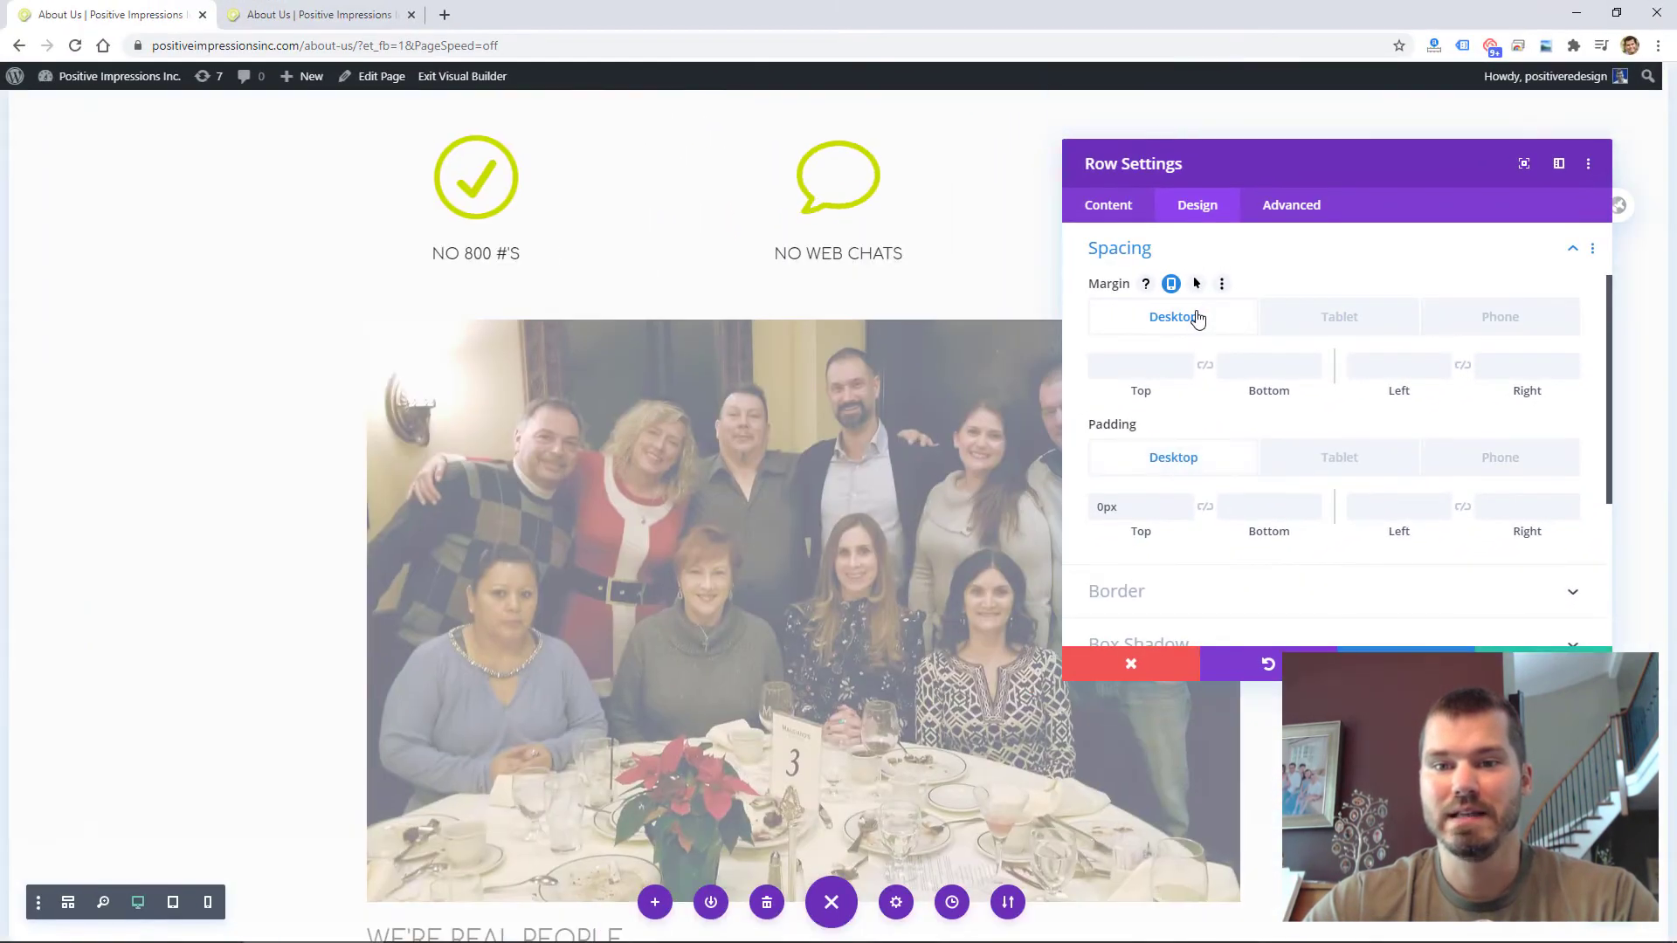
pyautogui.click(1470, 327)
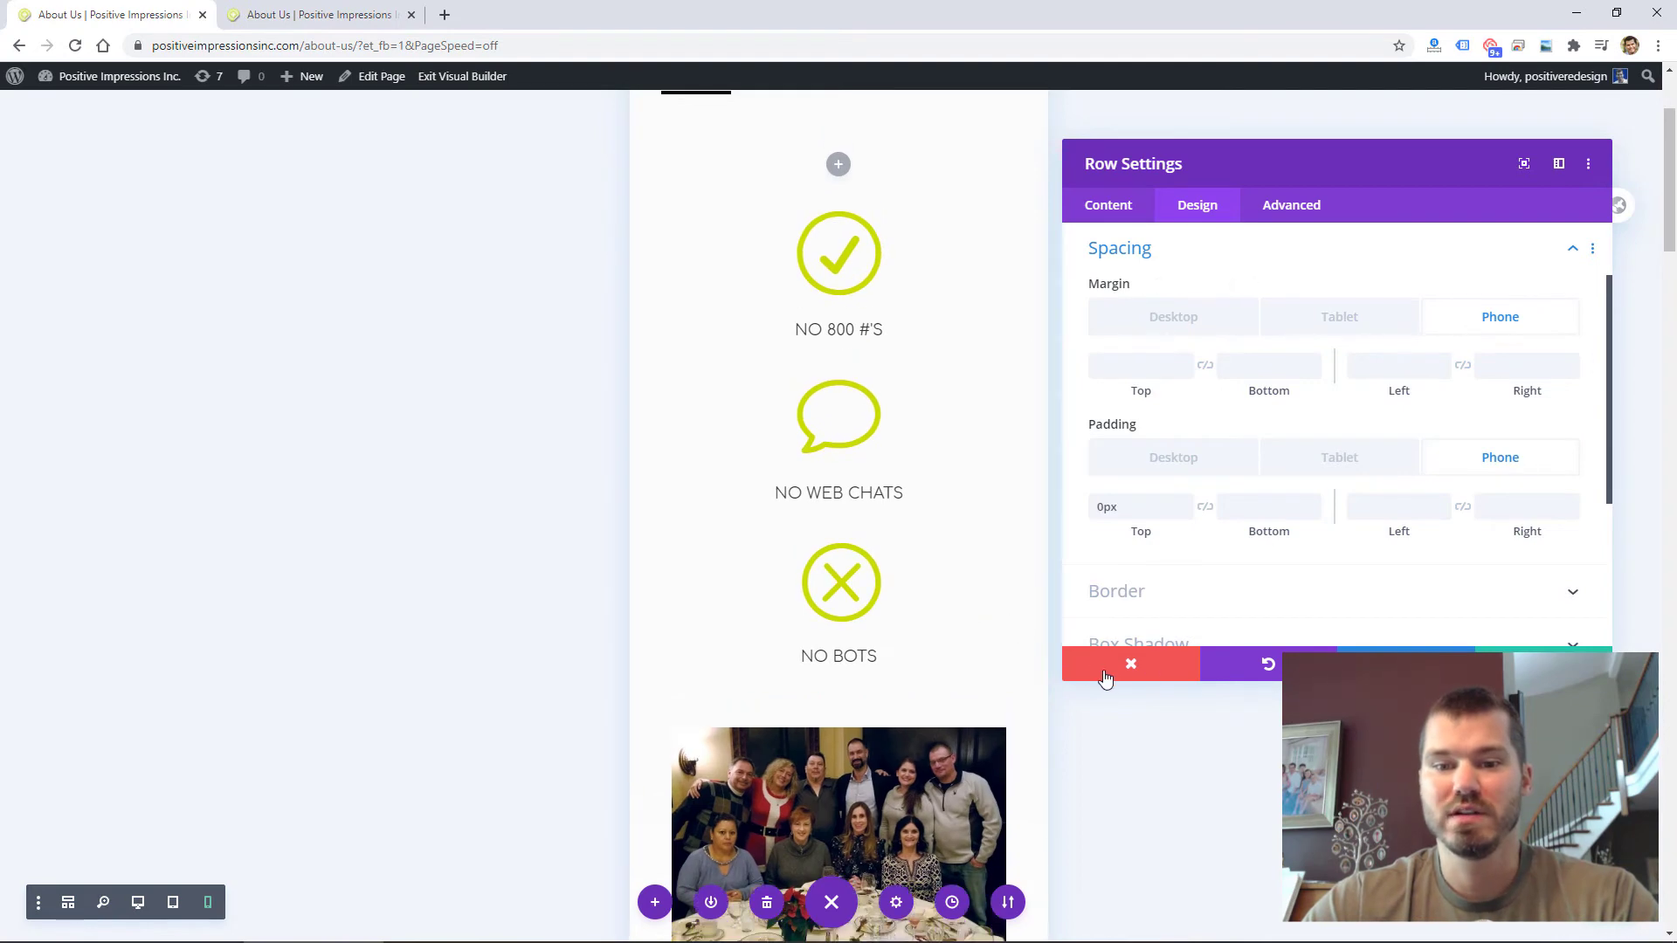
pyautogui.click(1113, 674)
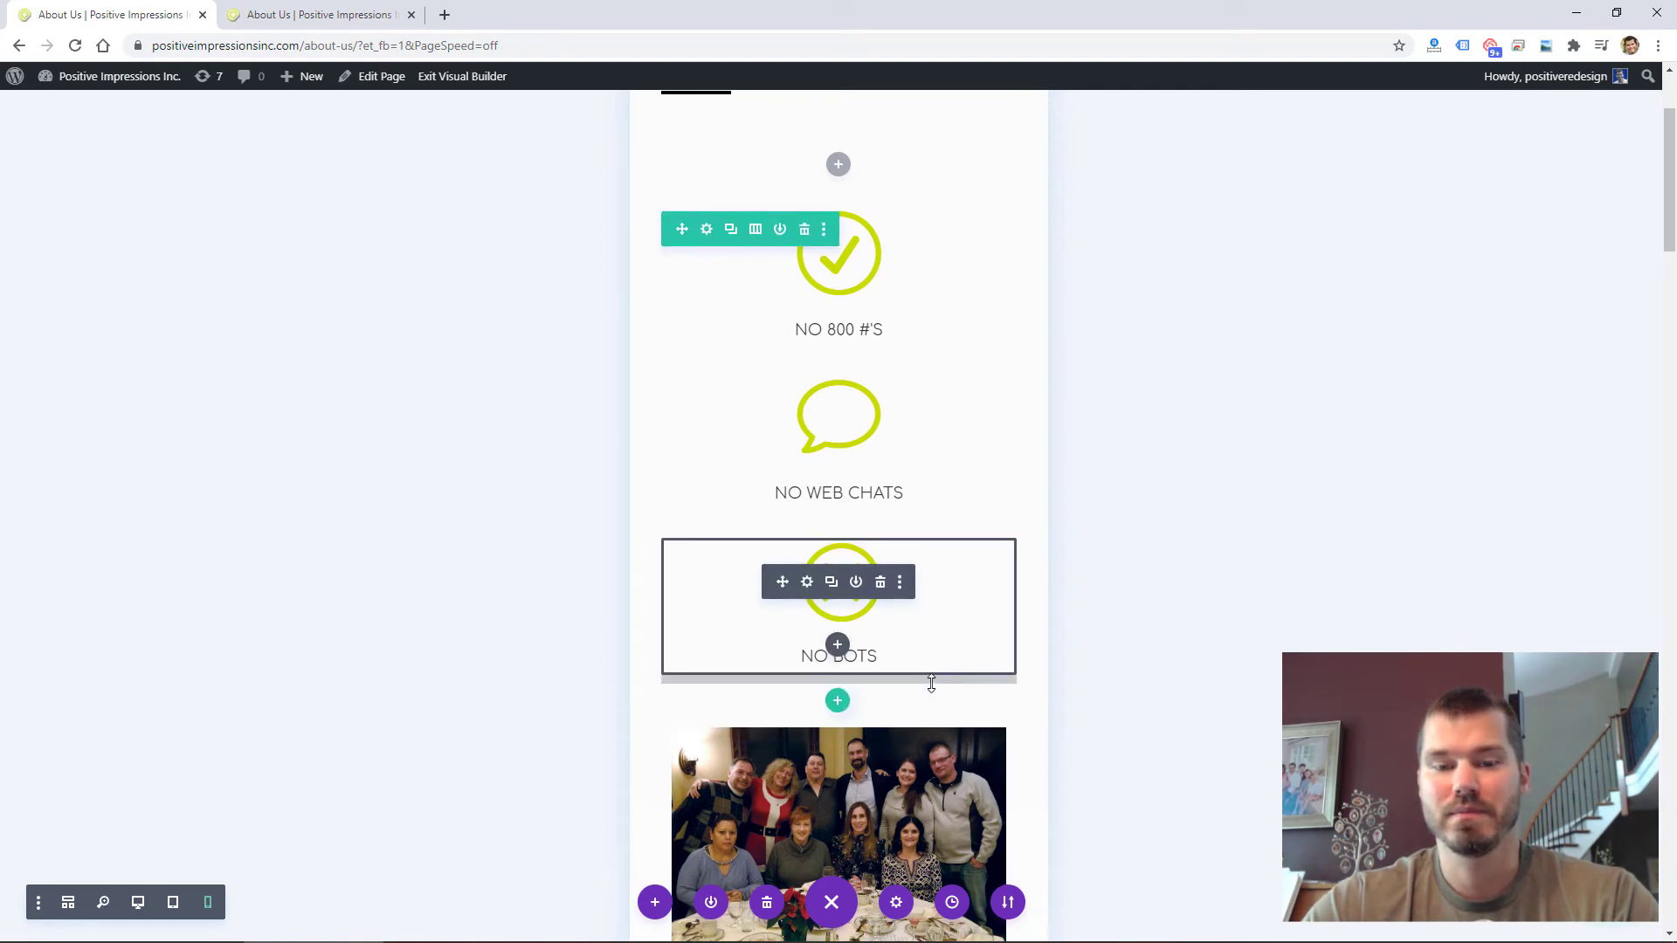
# Step: Drag about 40px of space below NO BOTS and open the NO BOTS blurb's settings
pyautogui.moveTo(931, 686); pyautogui.dragTo(933, 726)
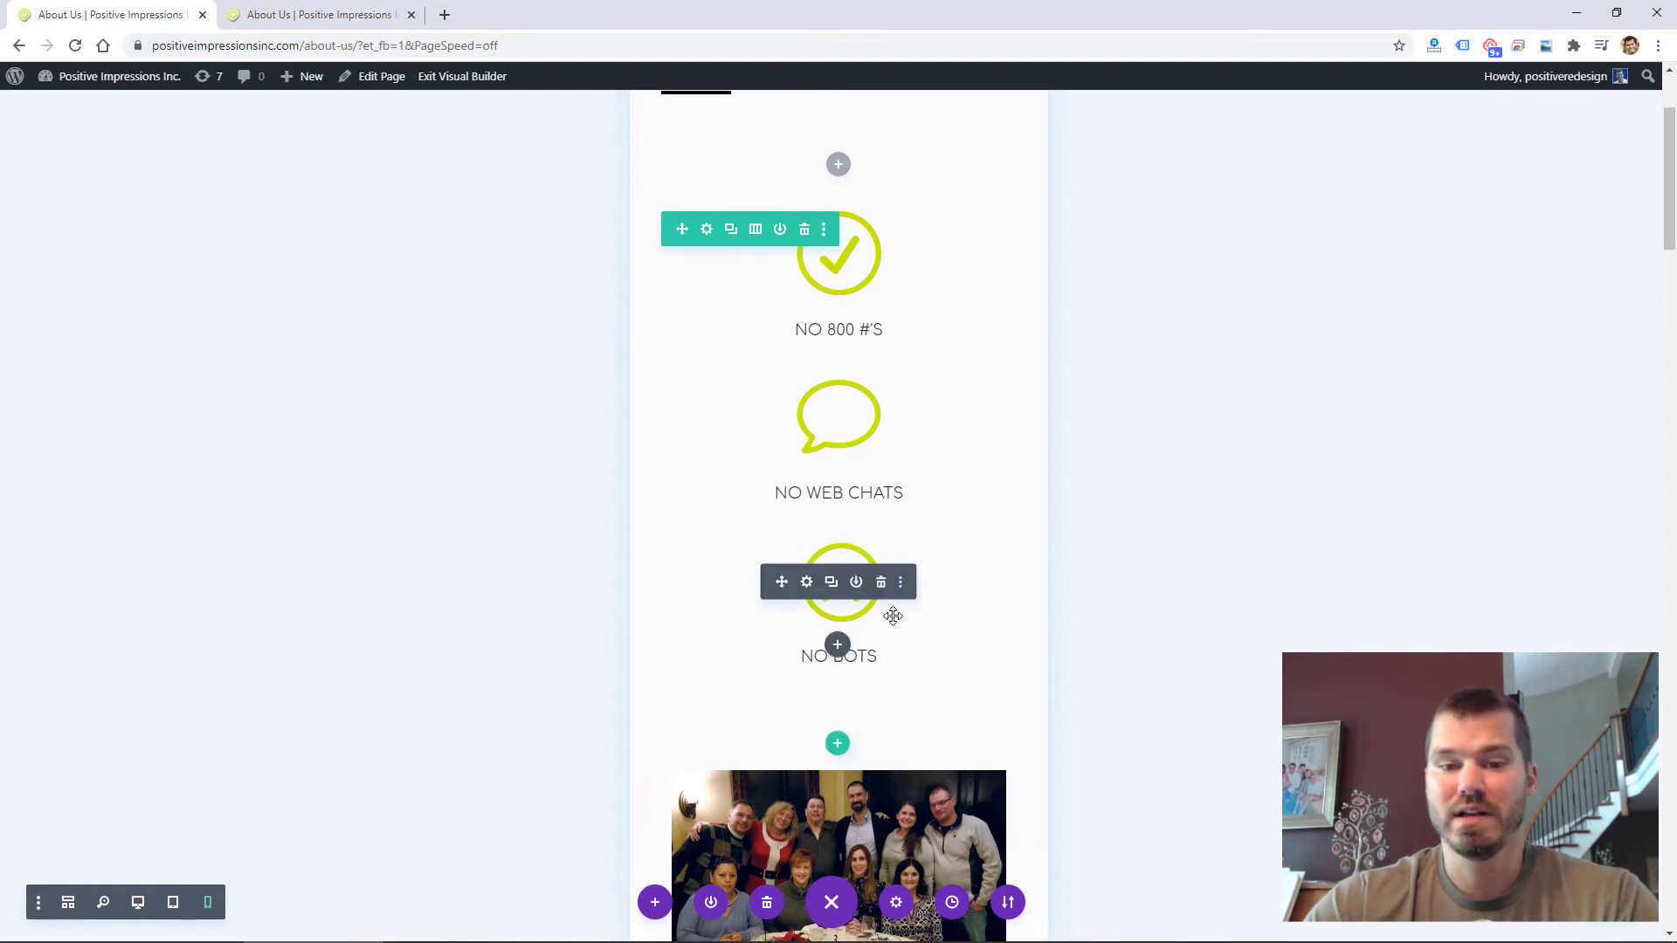
pyautogui.click(807, 583)
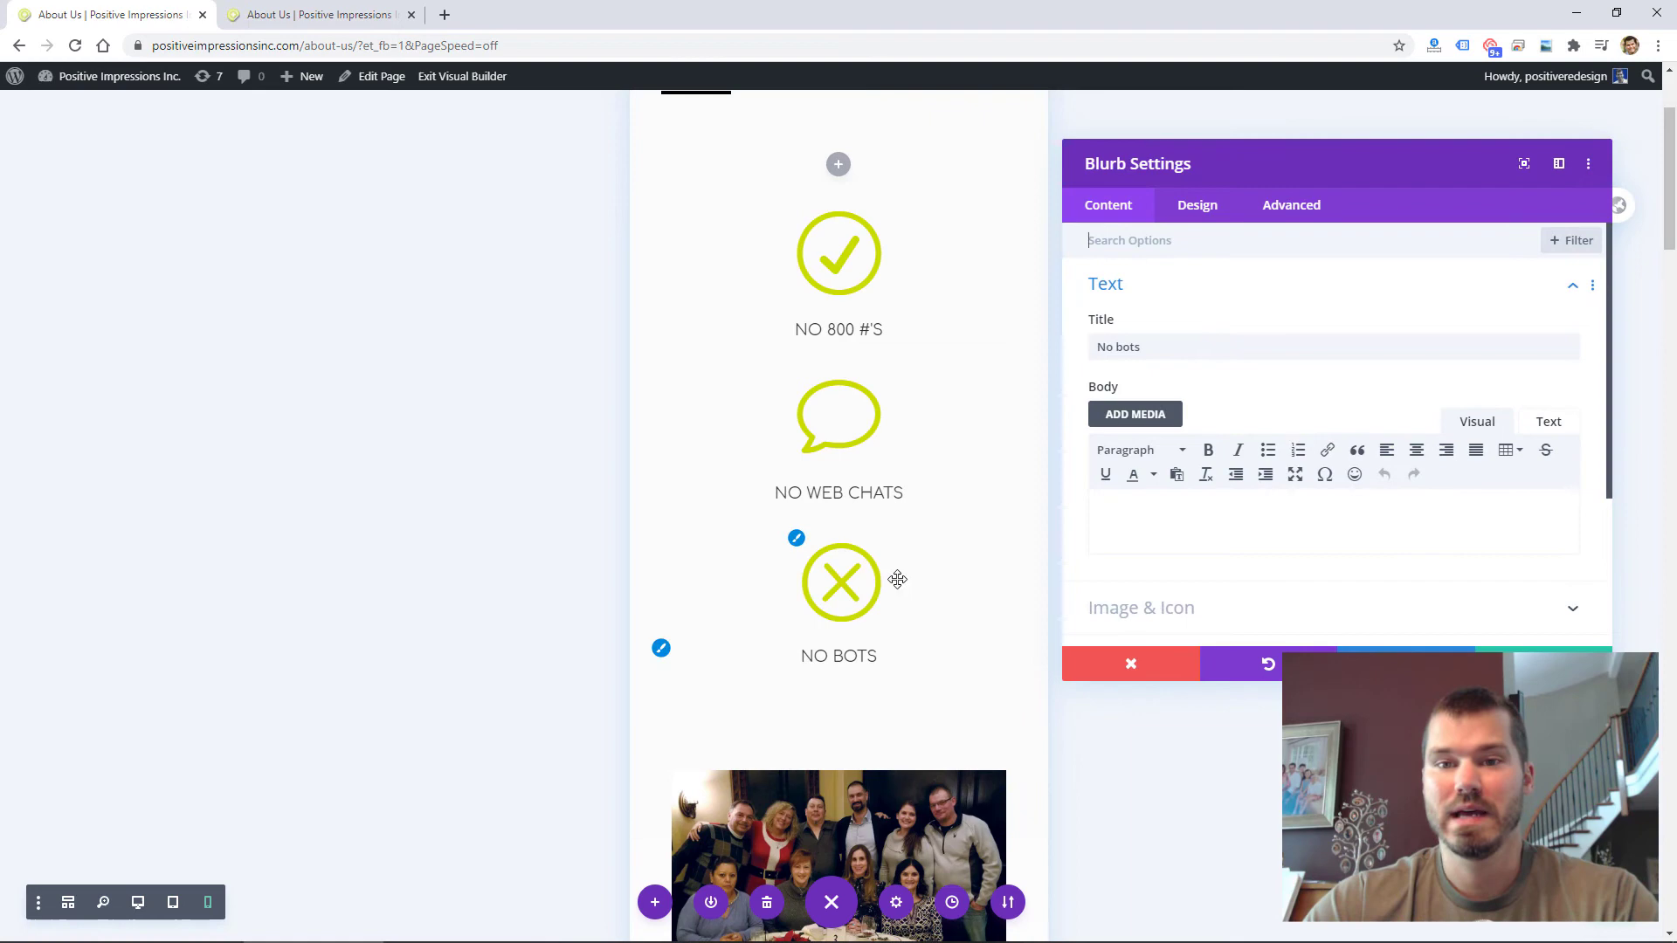
# Step: Clear the NO BOTS blurb's 49px Margin Bottom and raise its phone-only bottom margin (36px, then 44px)
pyautogui.click(1193, 214)
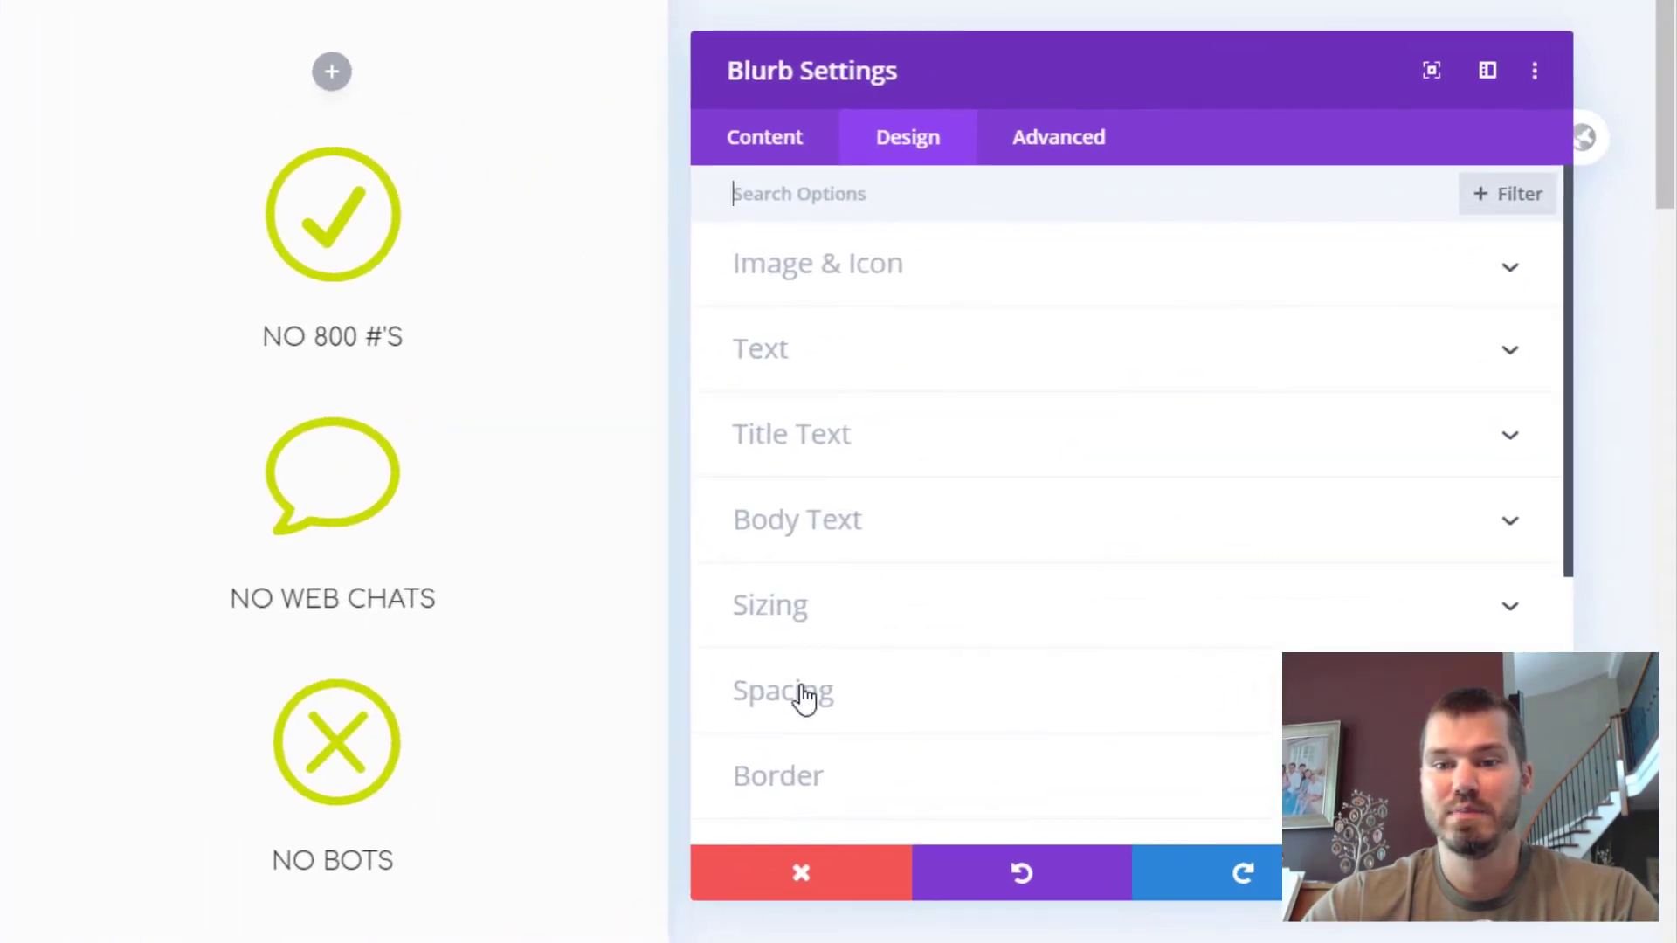
pyautogui.click(804, 693)
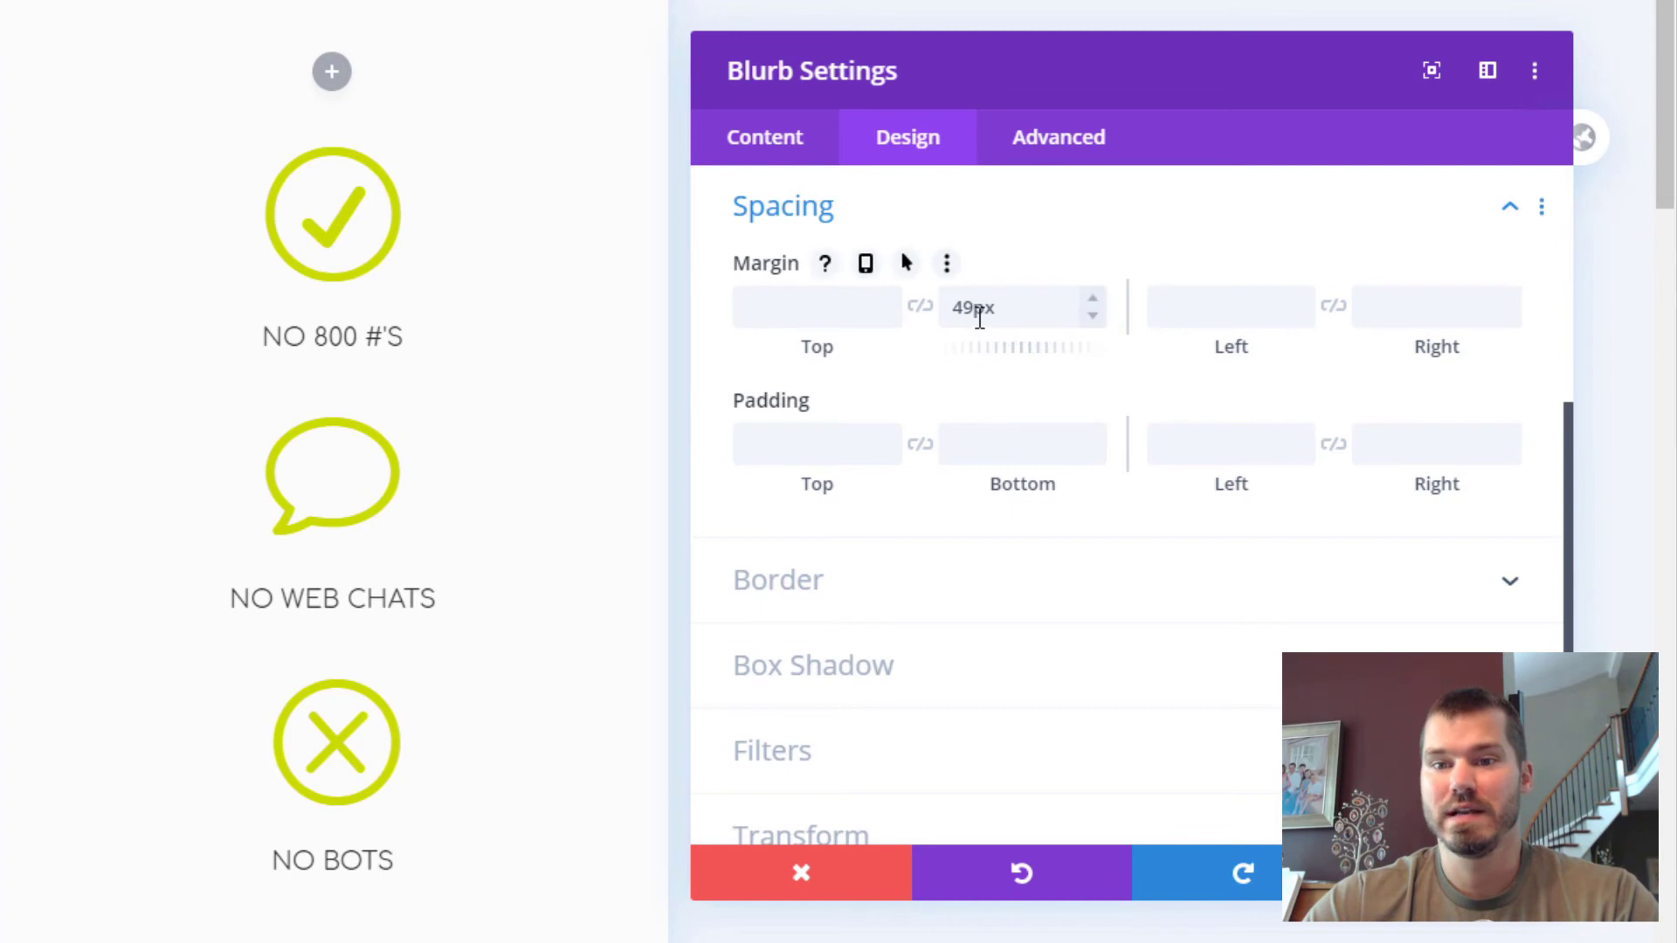
pyautogui.doubleClick(980, 318)
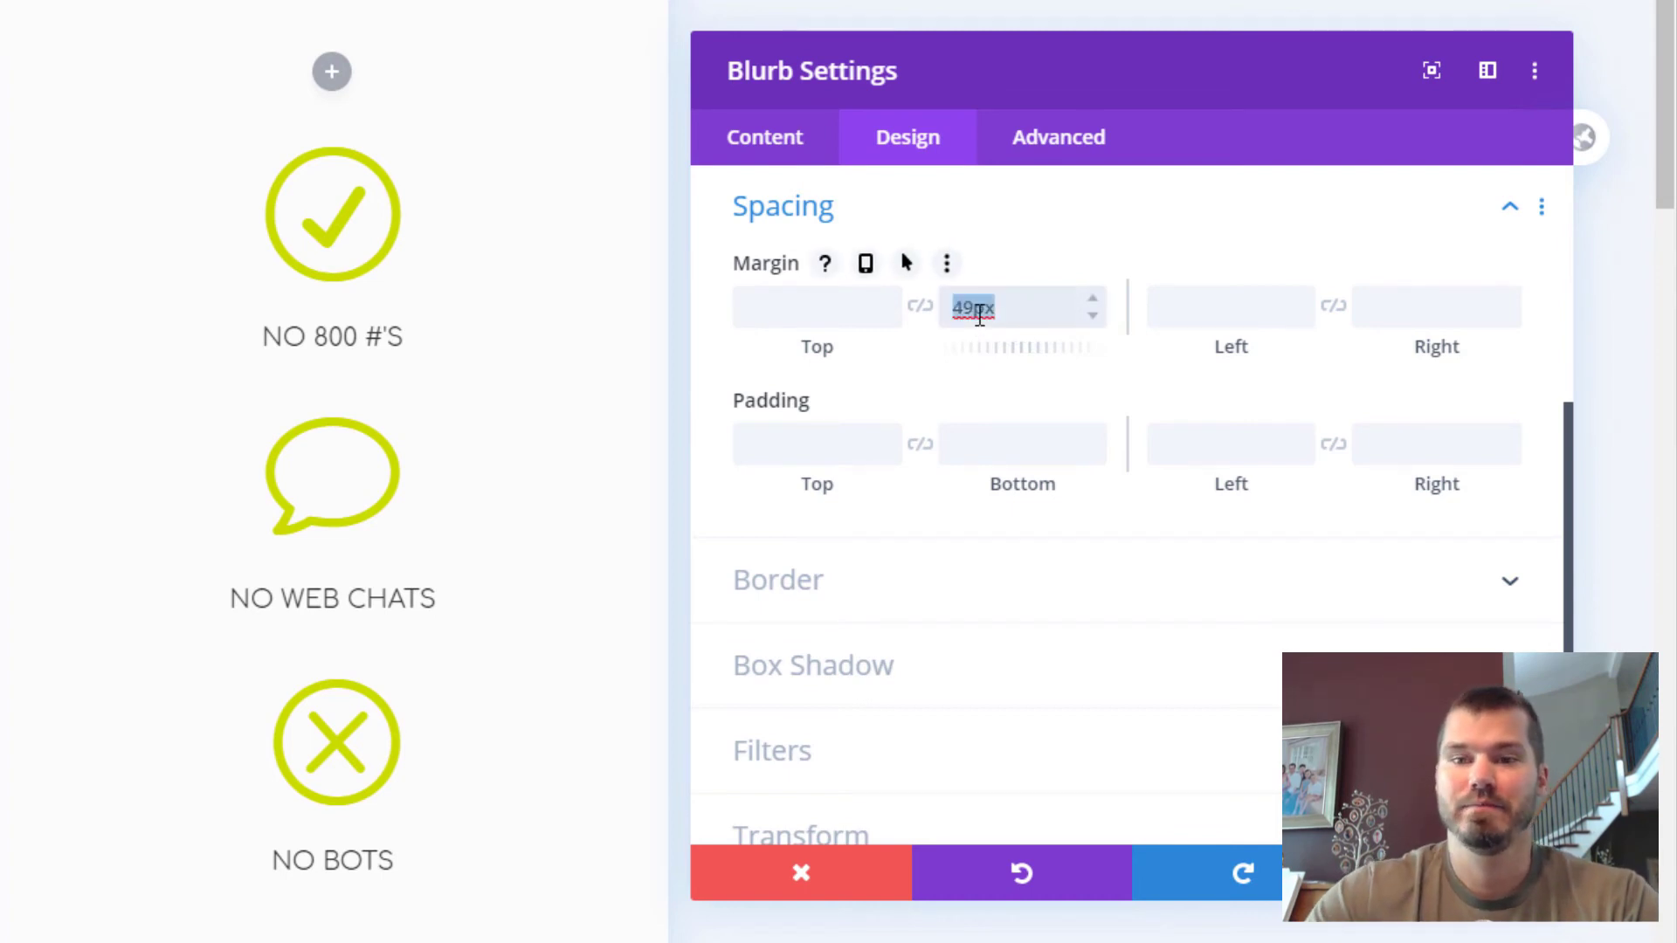
pyautogui.press('BackSpace')
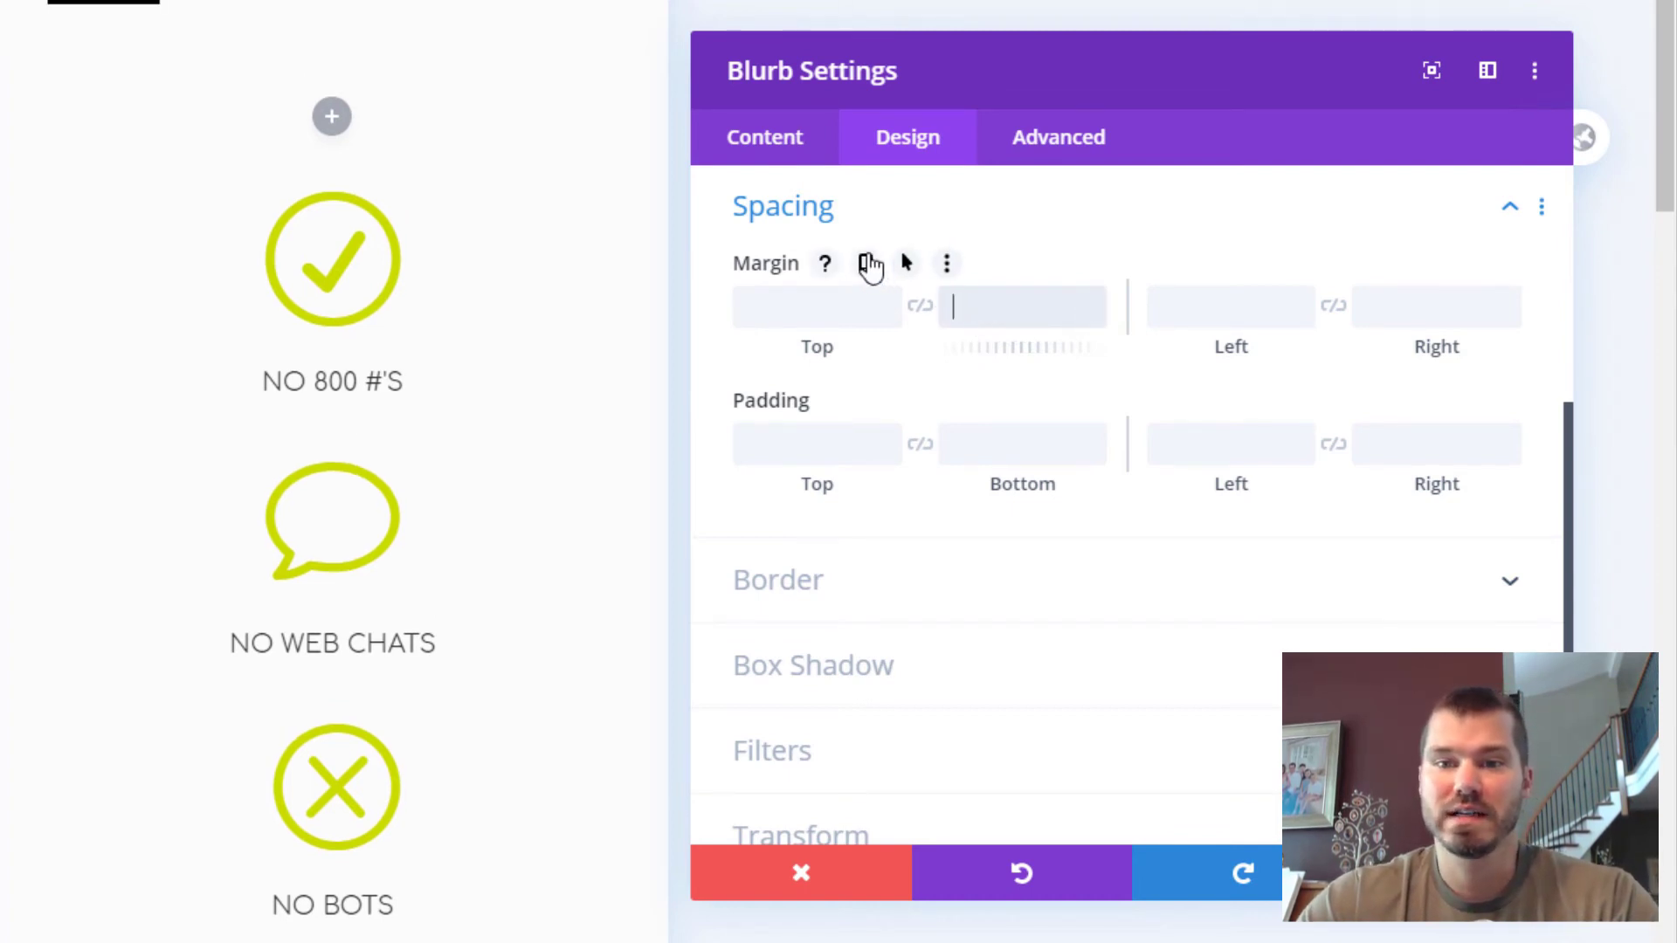
pyautogui.click(867, 264)
pyautogui.click(1081, 326)
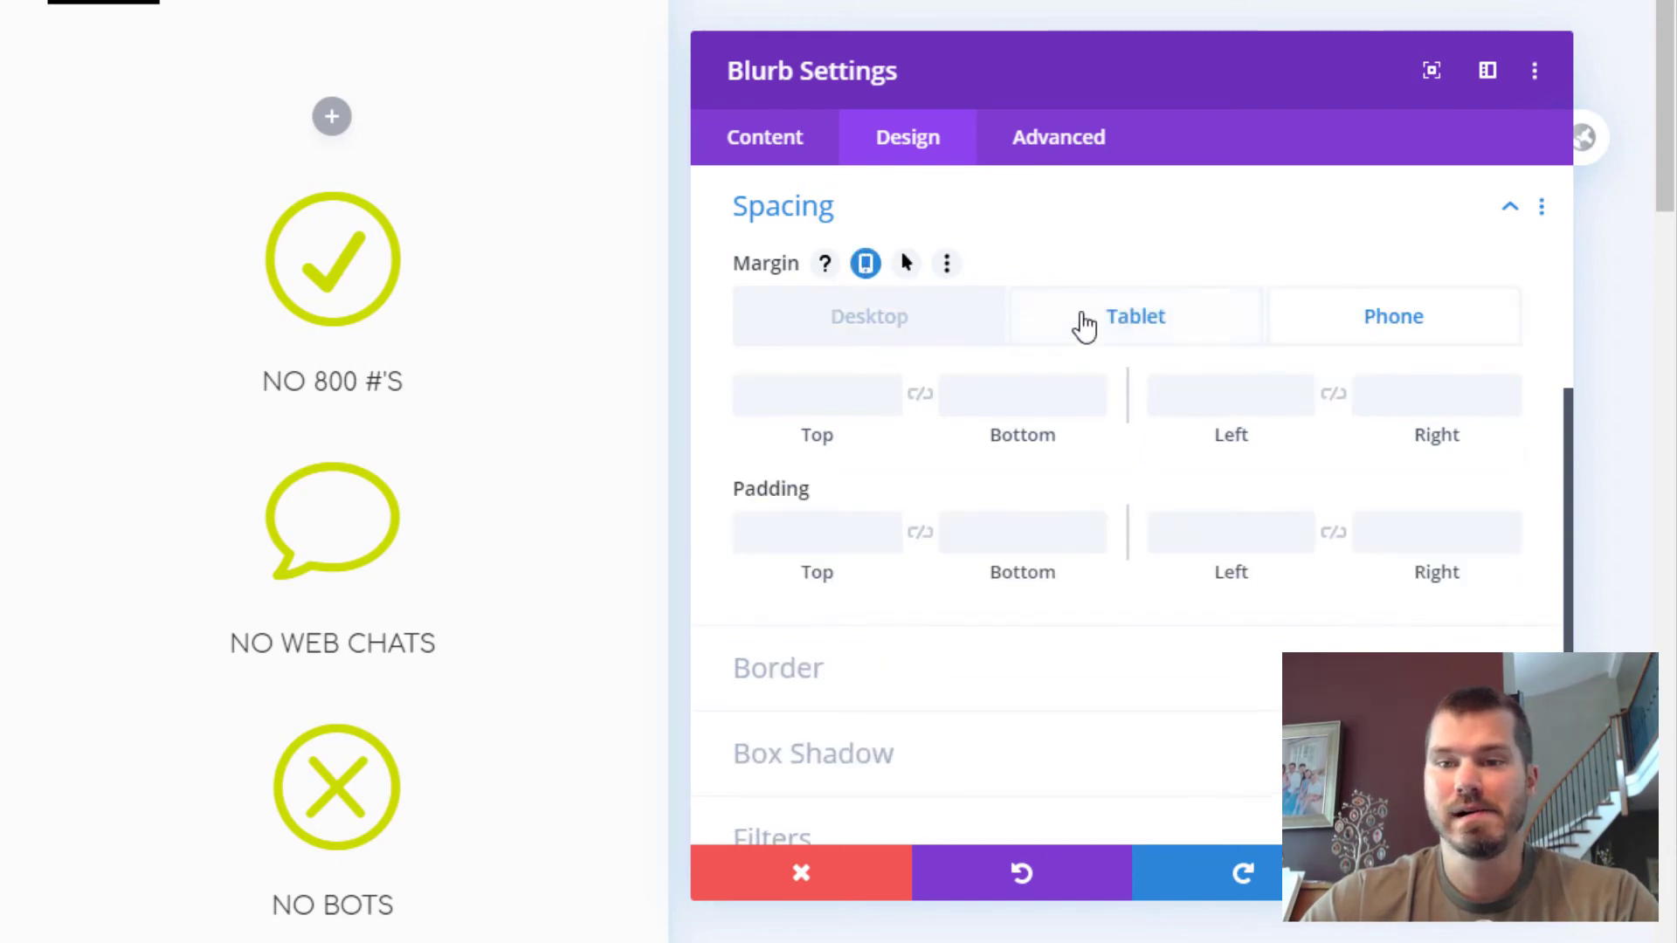
pyautogui.click(902, 333)
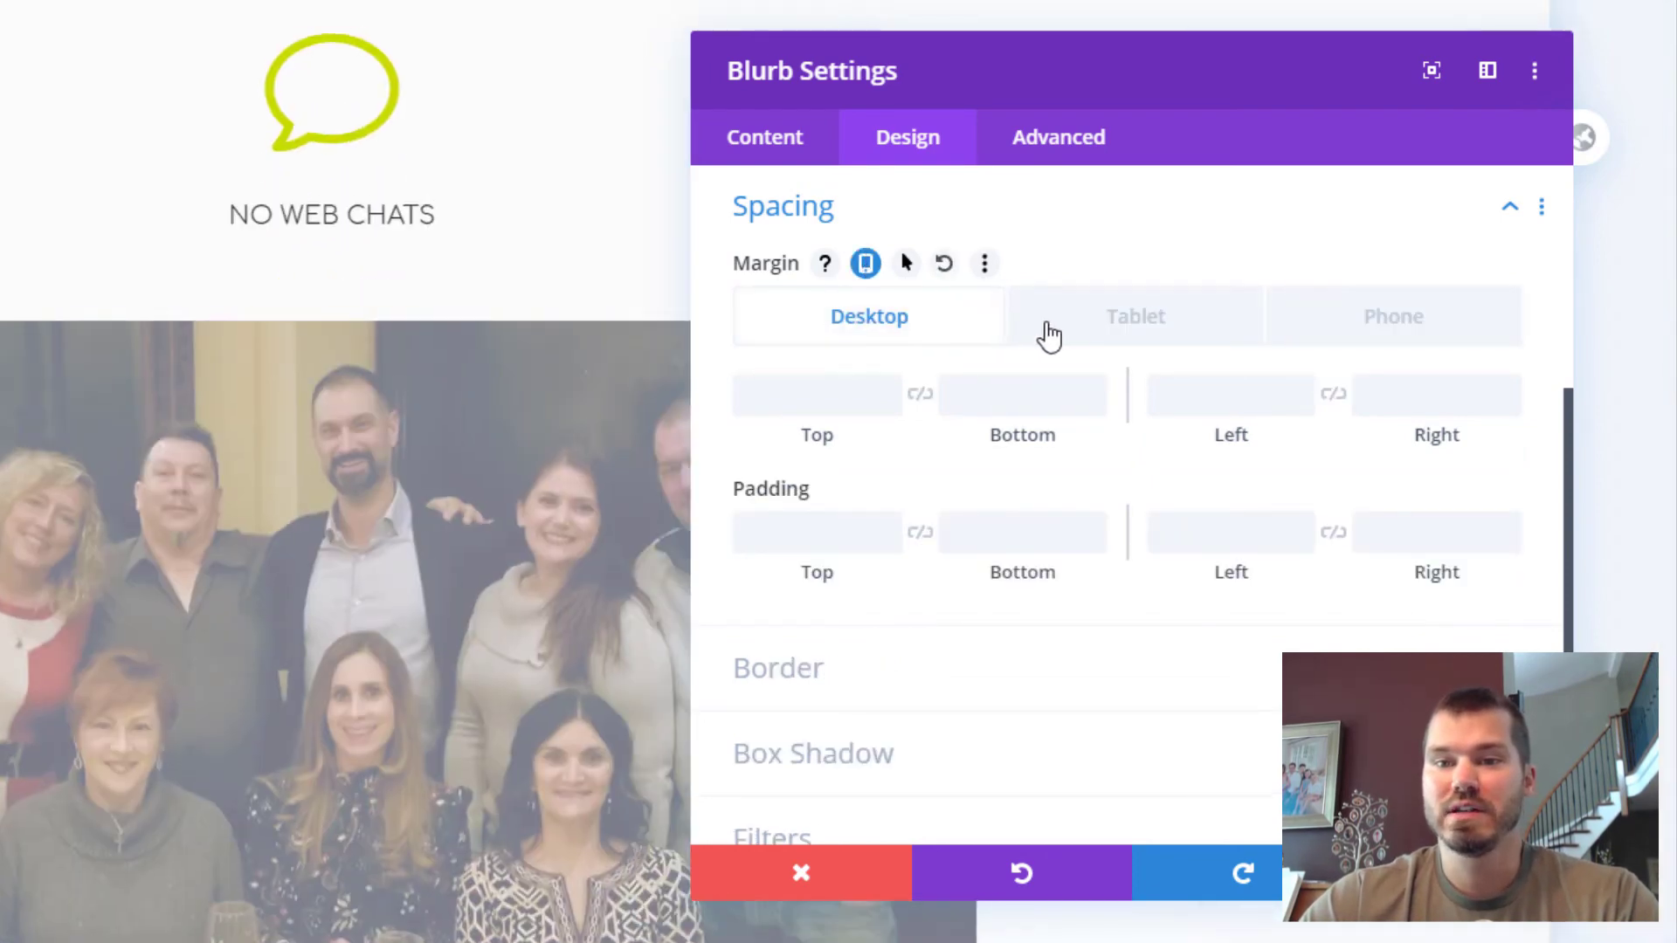
pyautogui.click(1057, 337)
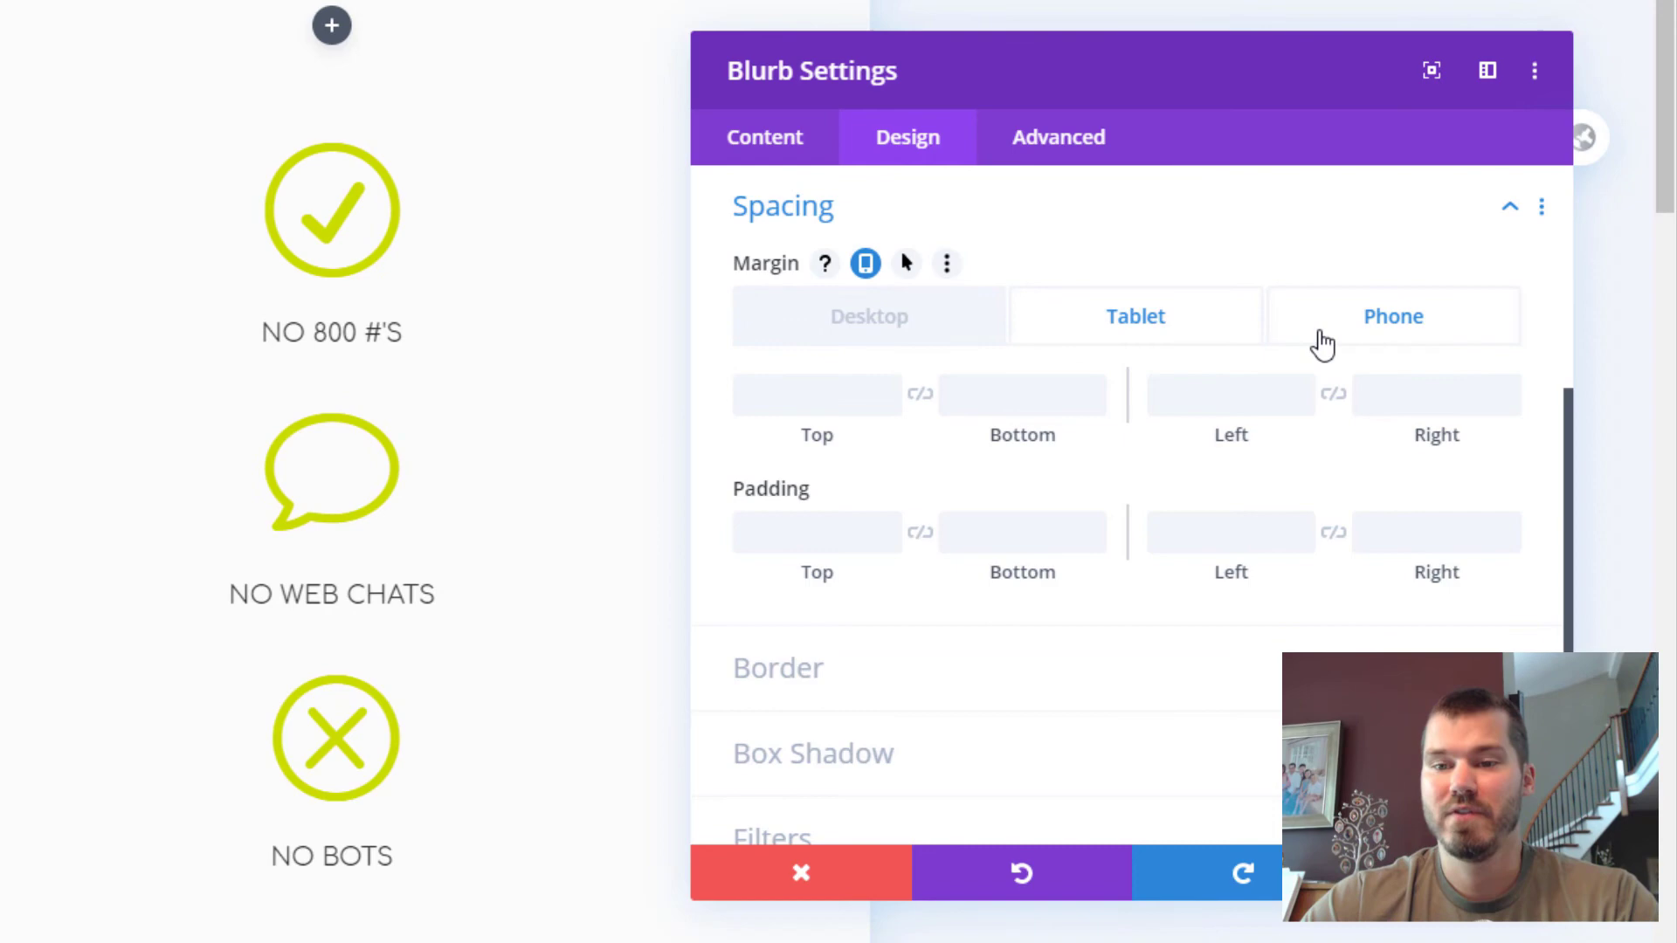
pyautogui.click(1323, 341)
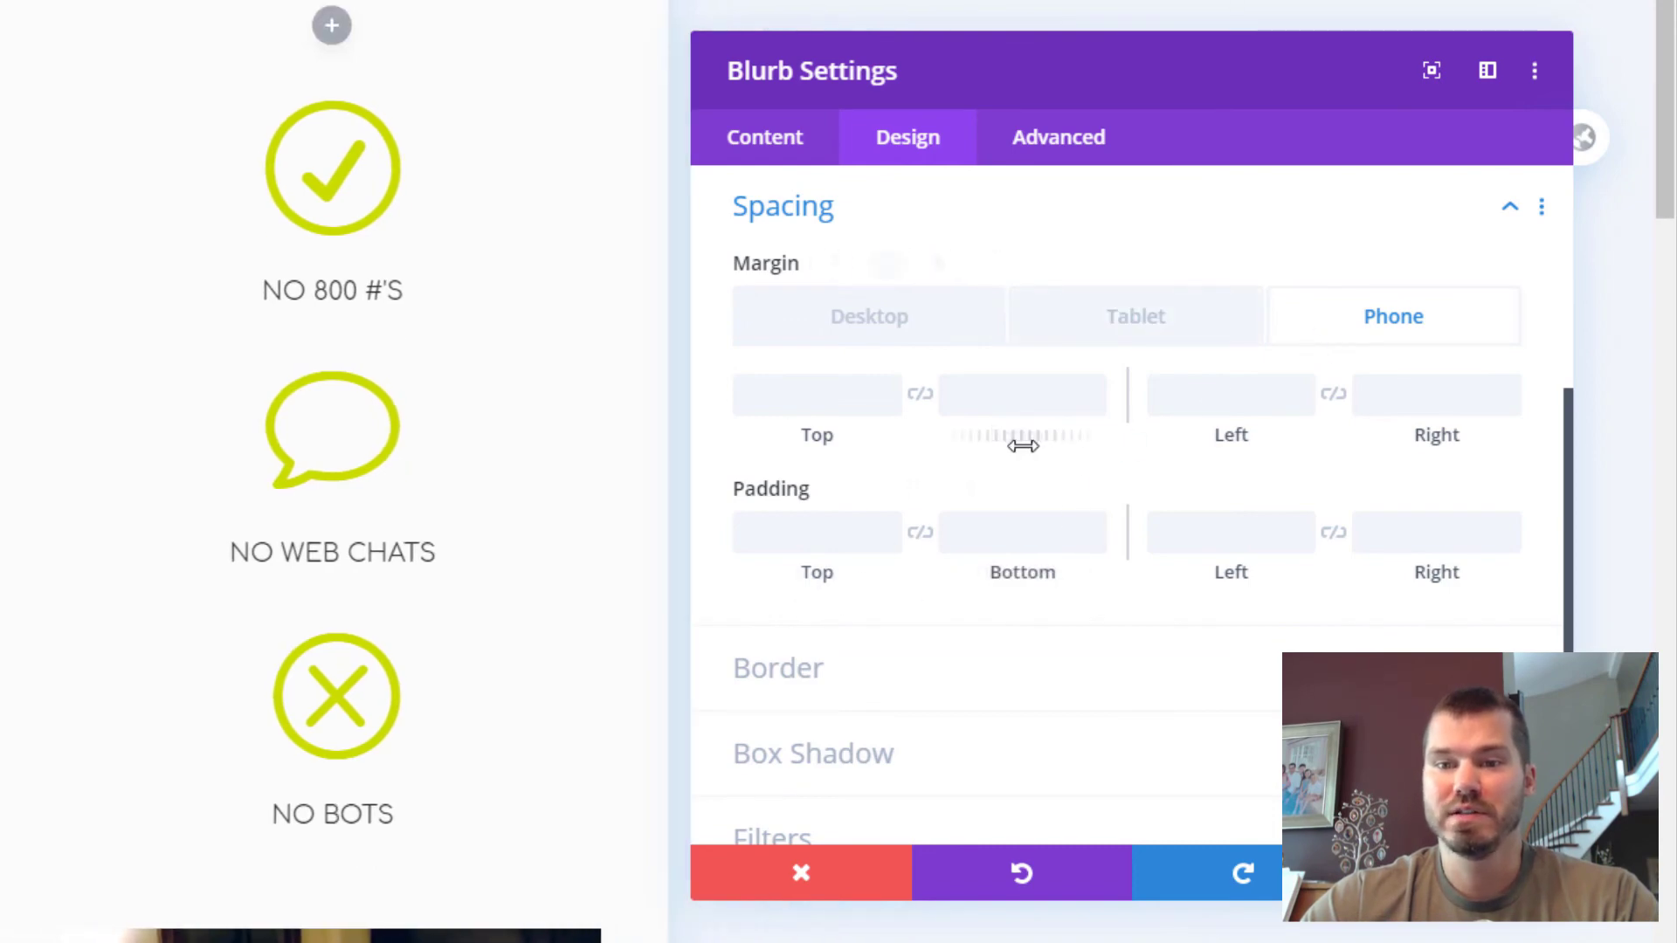
pyautogui.moveTo(1018, 437); pyautogui.dragTo(1070, 445)
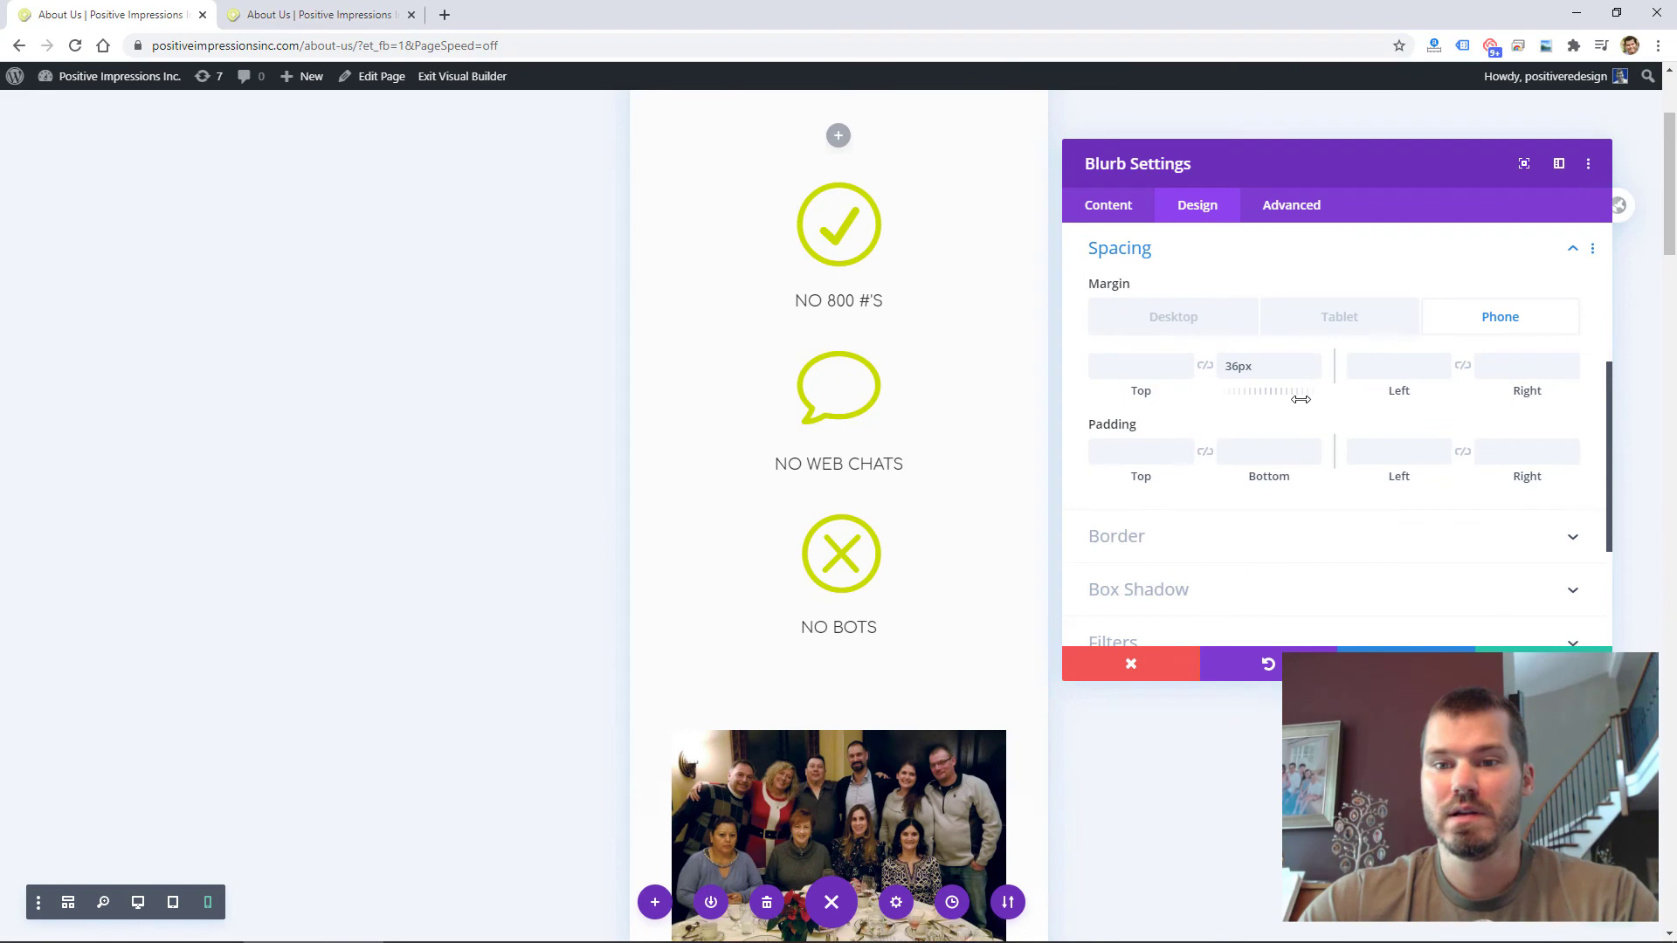
pyautogui.moveTo(1301, 399); pyautogui.dragTo(1312, 401)
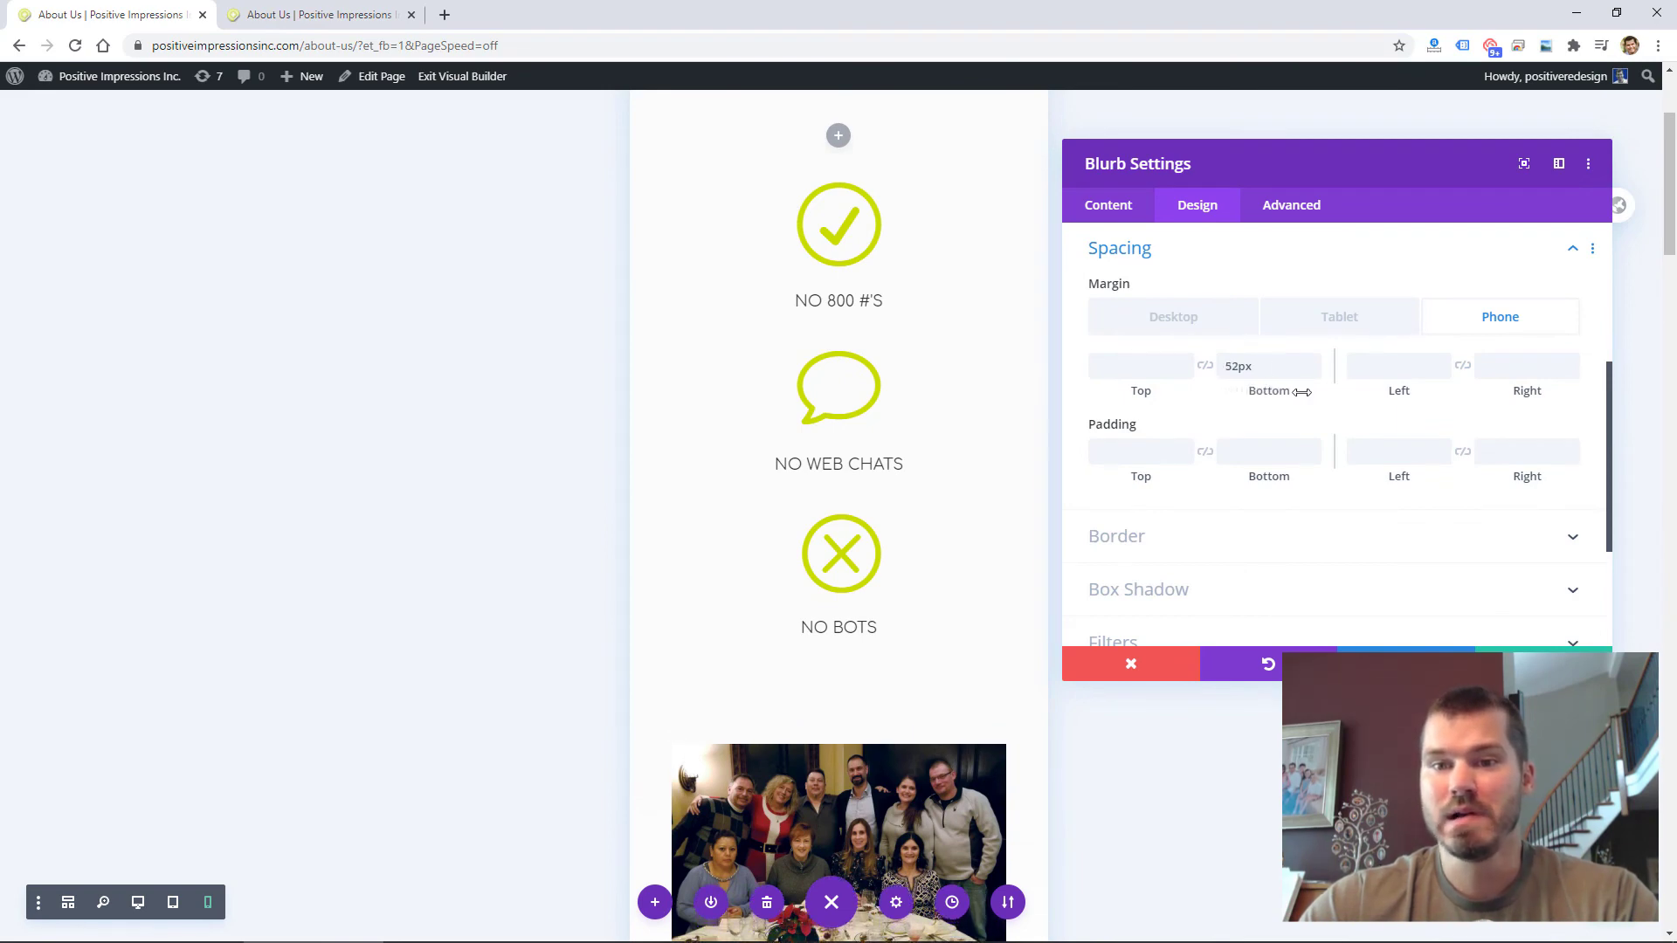
# Step: Try phone bottom margins of 76px and 19px, then clear the phone bottom margin value
pyautogui.click(1195, 319)
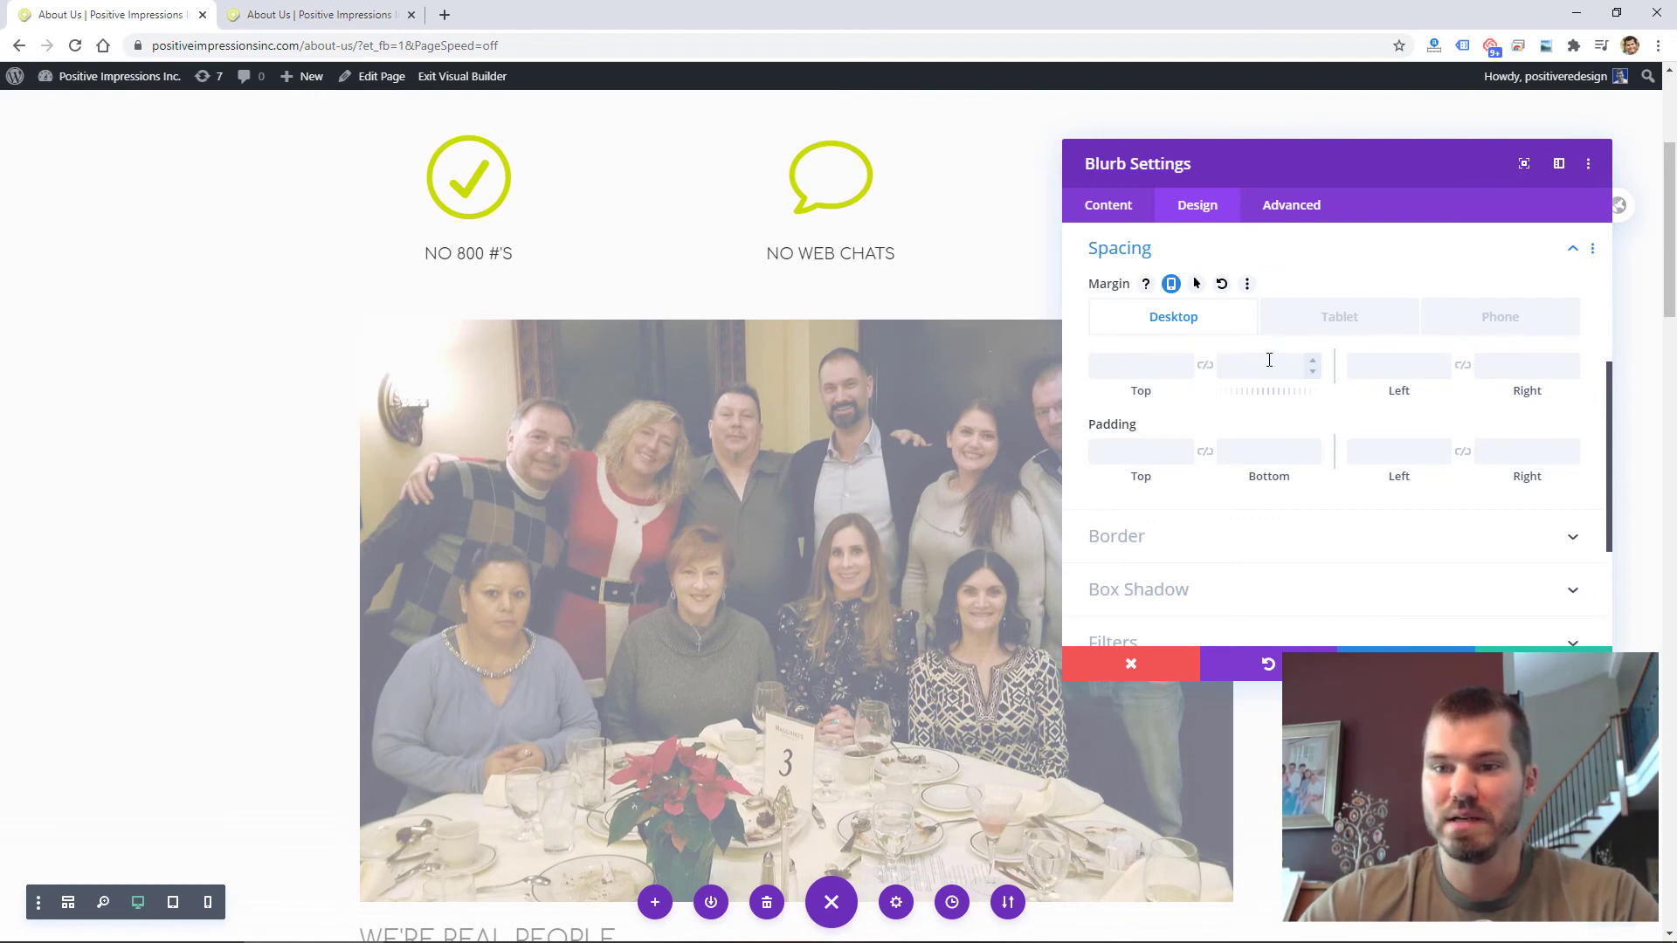
pyautogui.click(1482, 319)
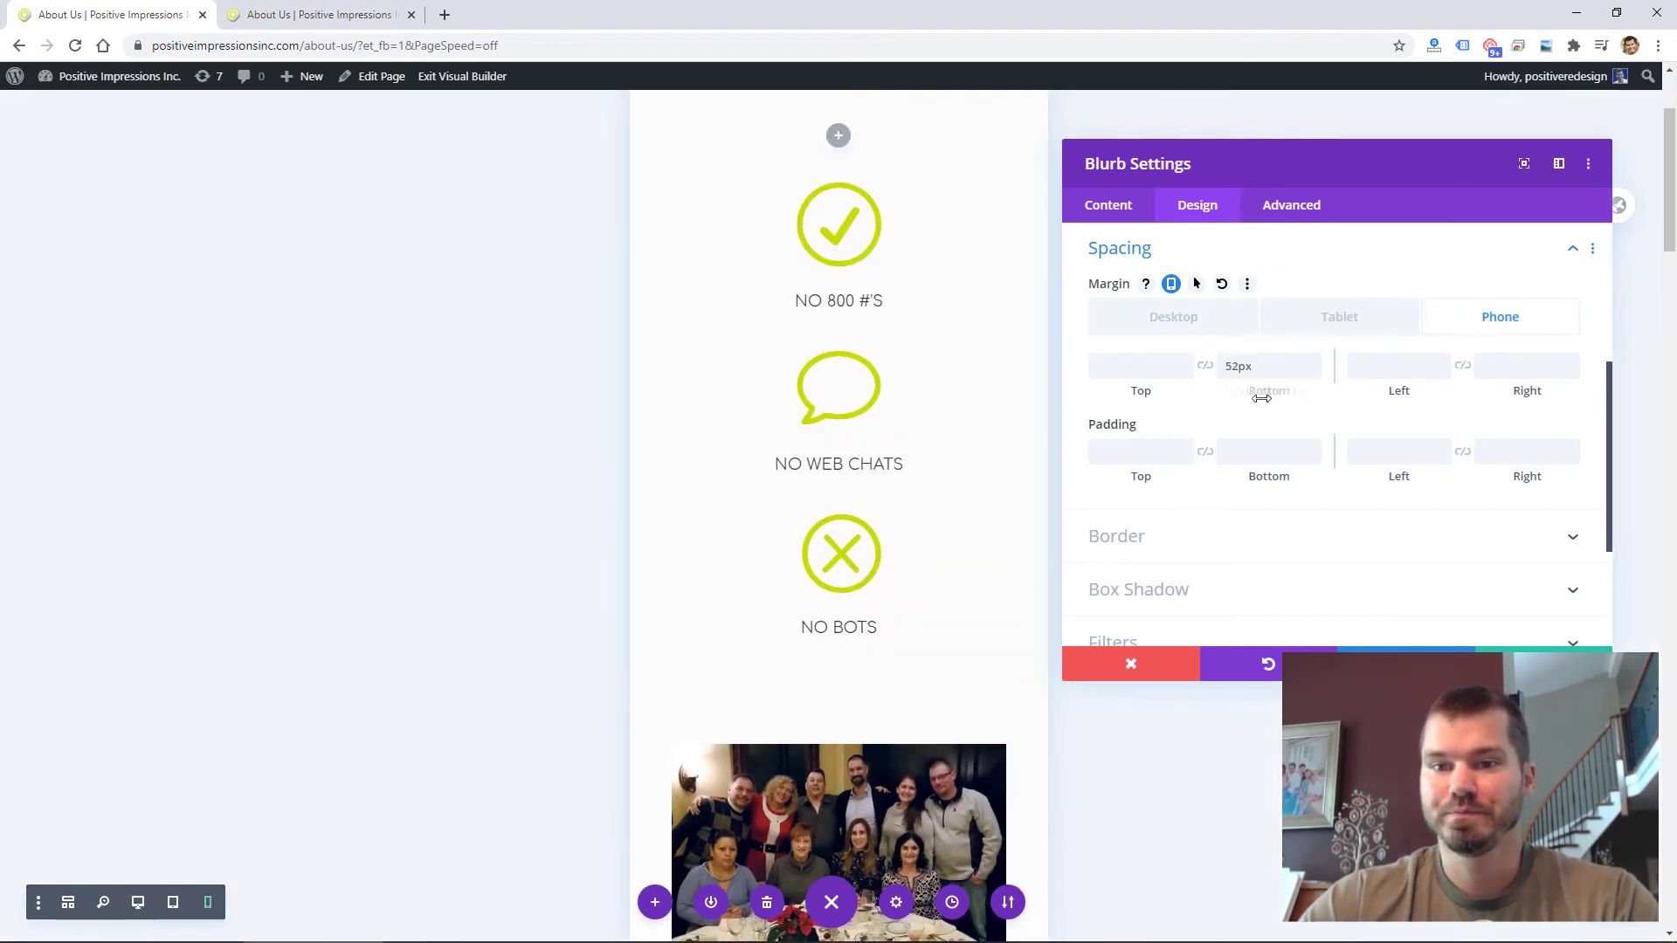
pyautogui.moveTo(1259, 395); pyautogui.dragTo(1281, 398)
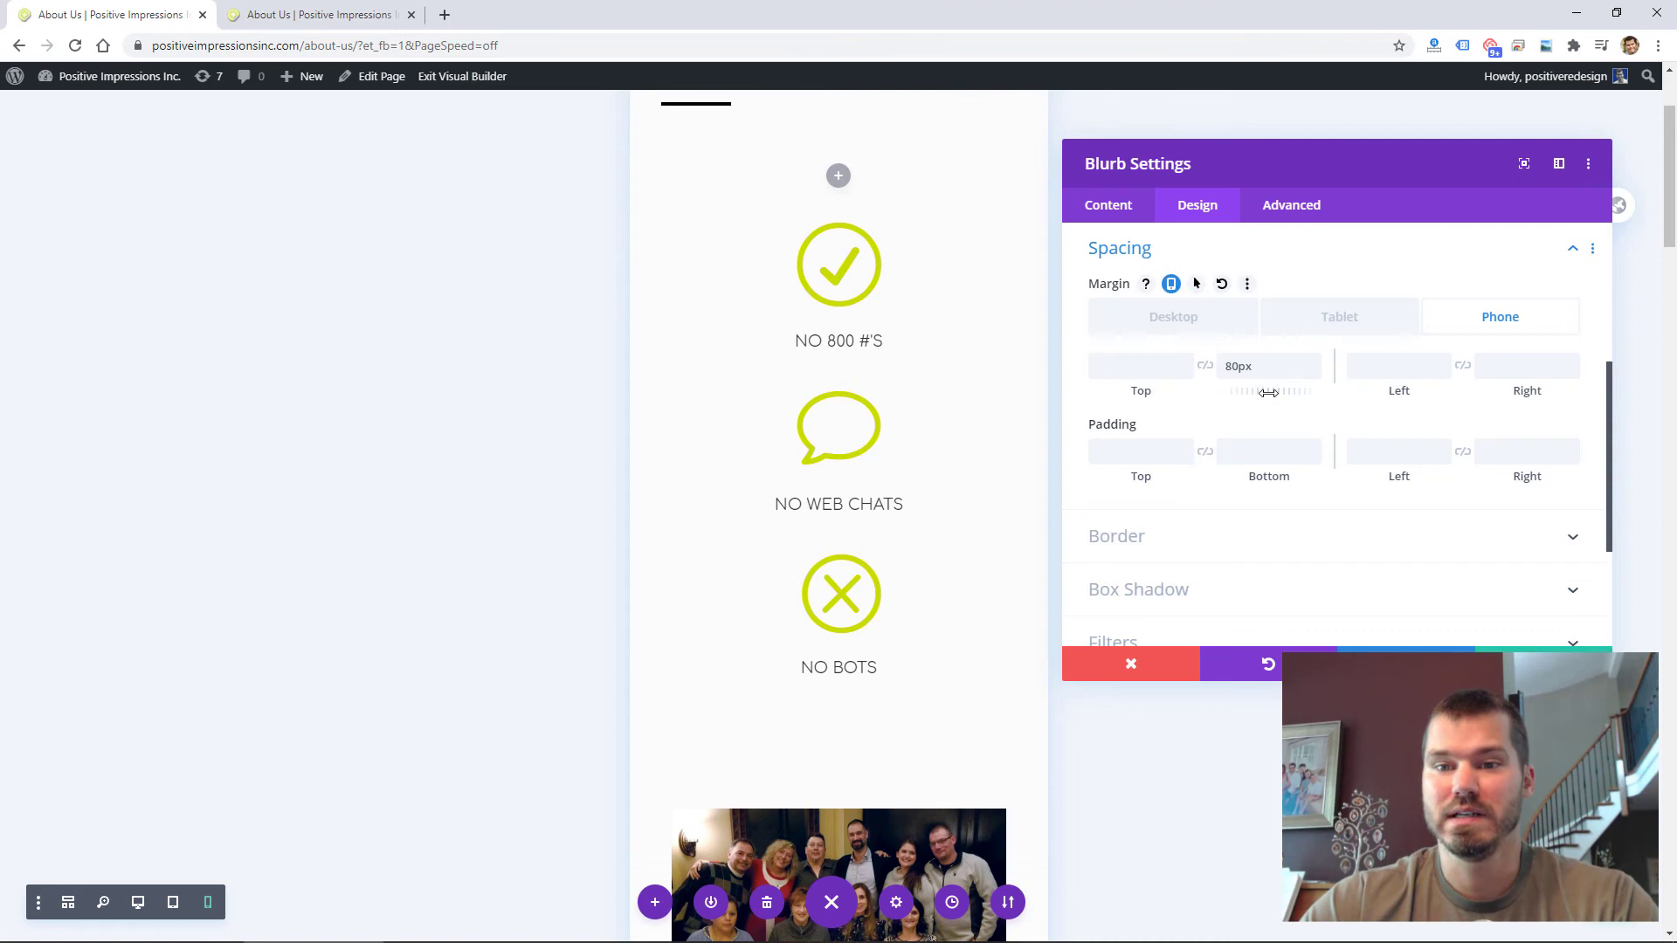
pyautogui.moveTo(1263, 395); pyautogui.dragTo(1051, 408)
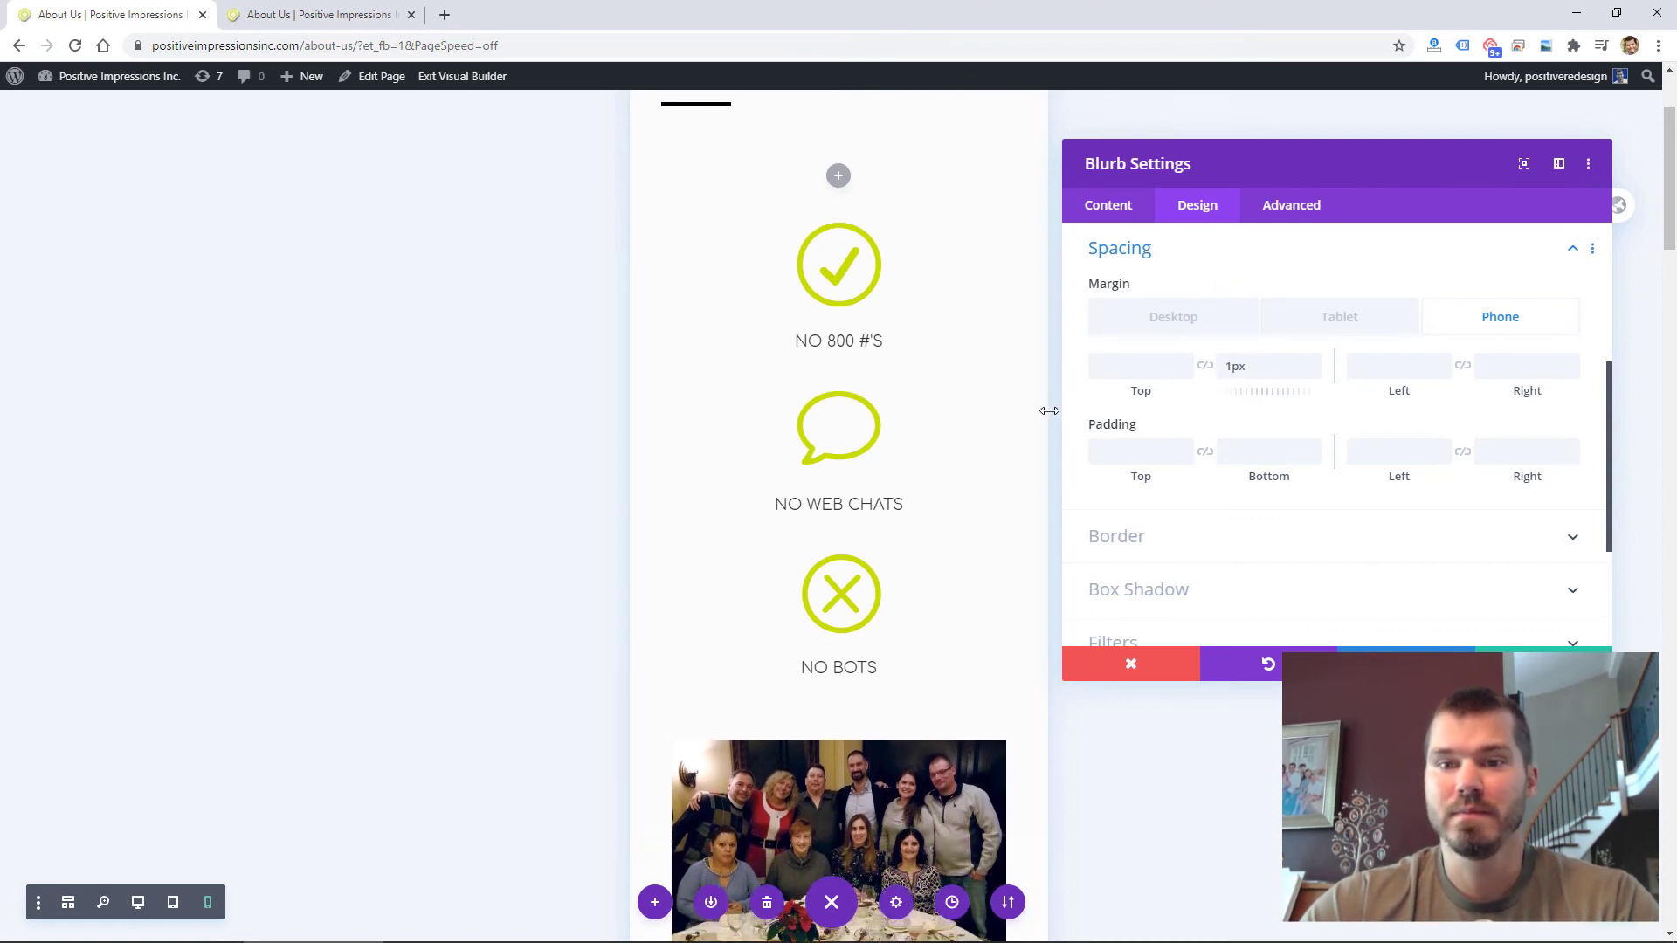
pyautogui.doubleClick(1235, 370)
pyautogui.press('BackSpace')
pyautogui.scroll(2, 977, 487)
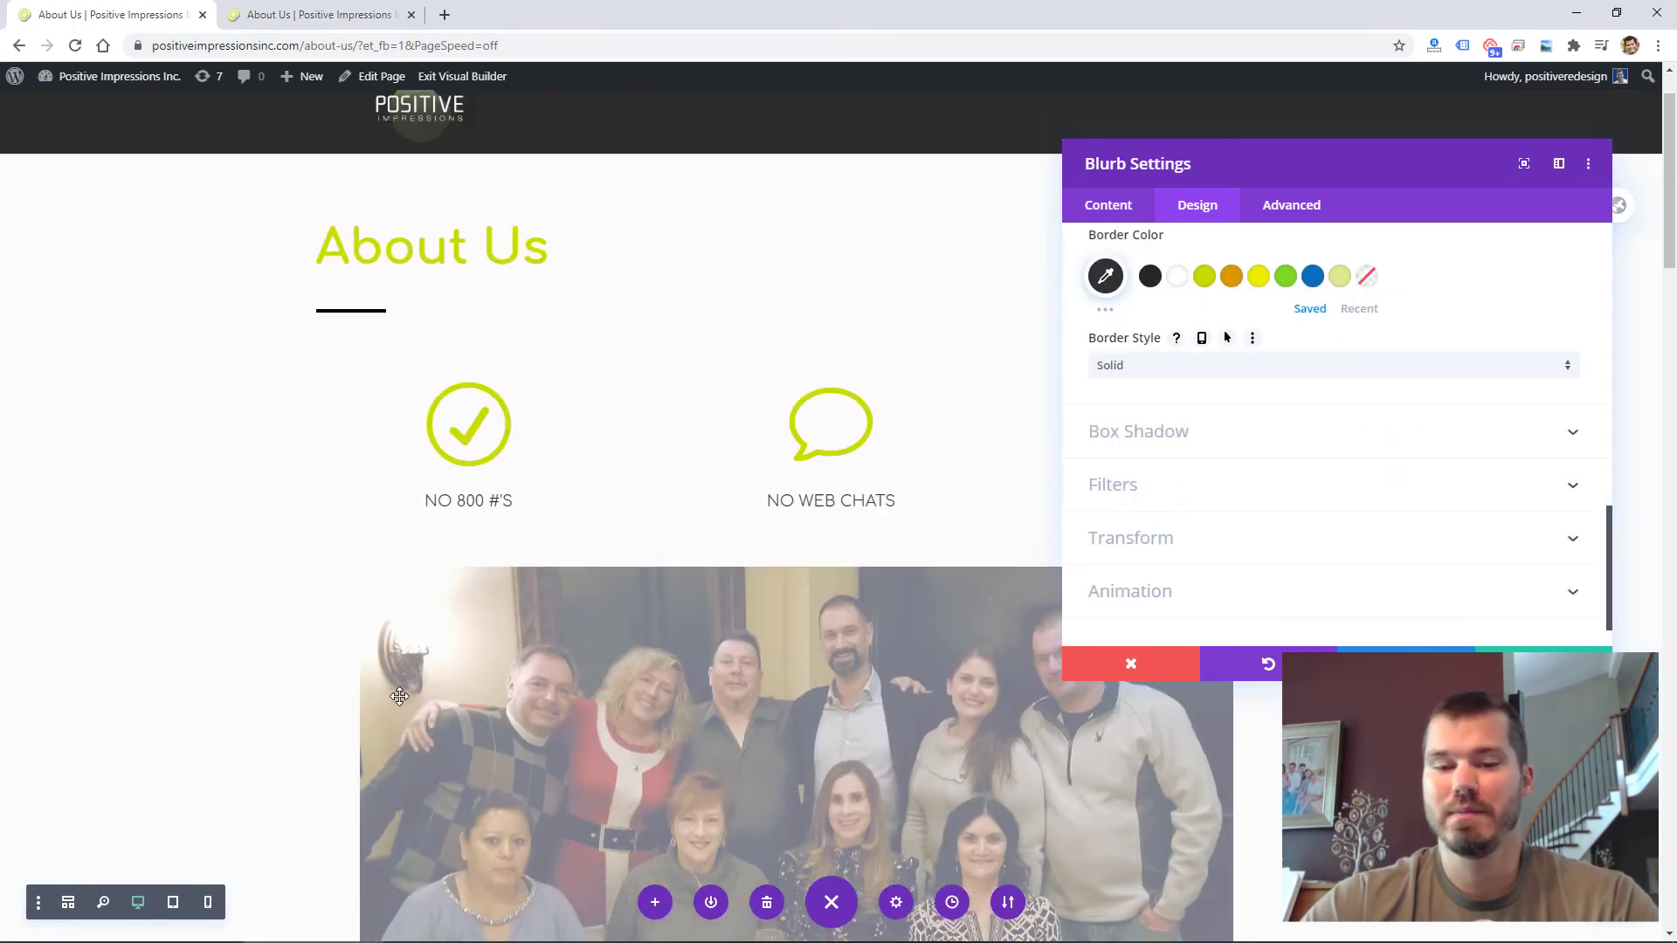
pyautogui.click(1489, 663)
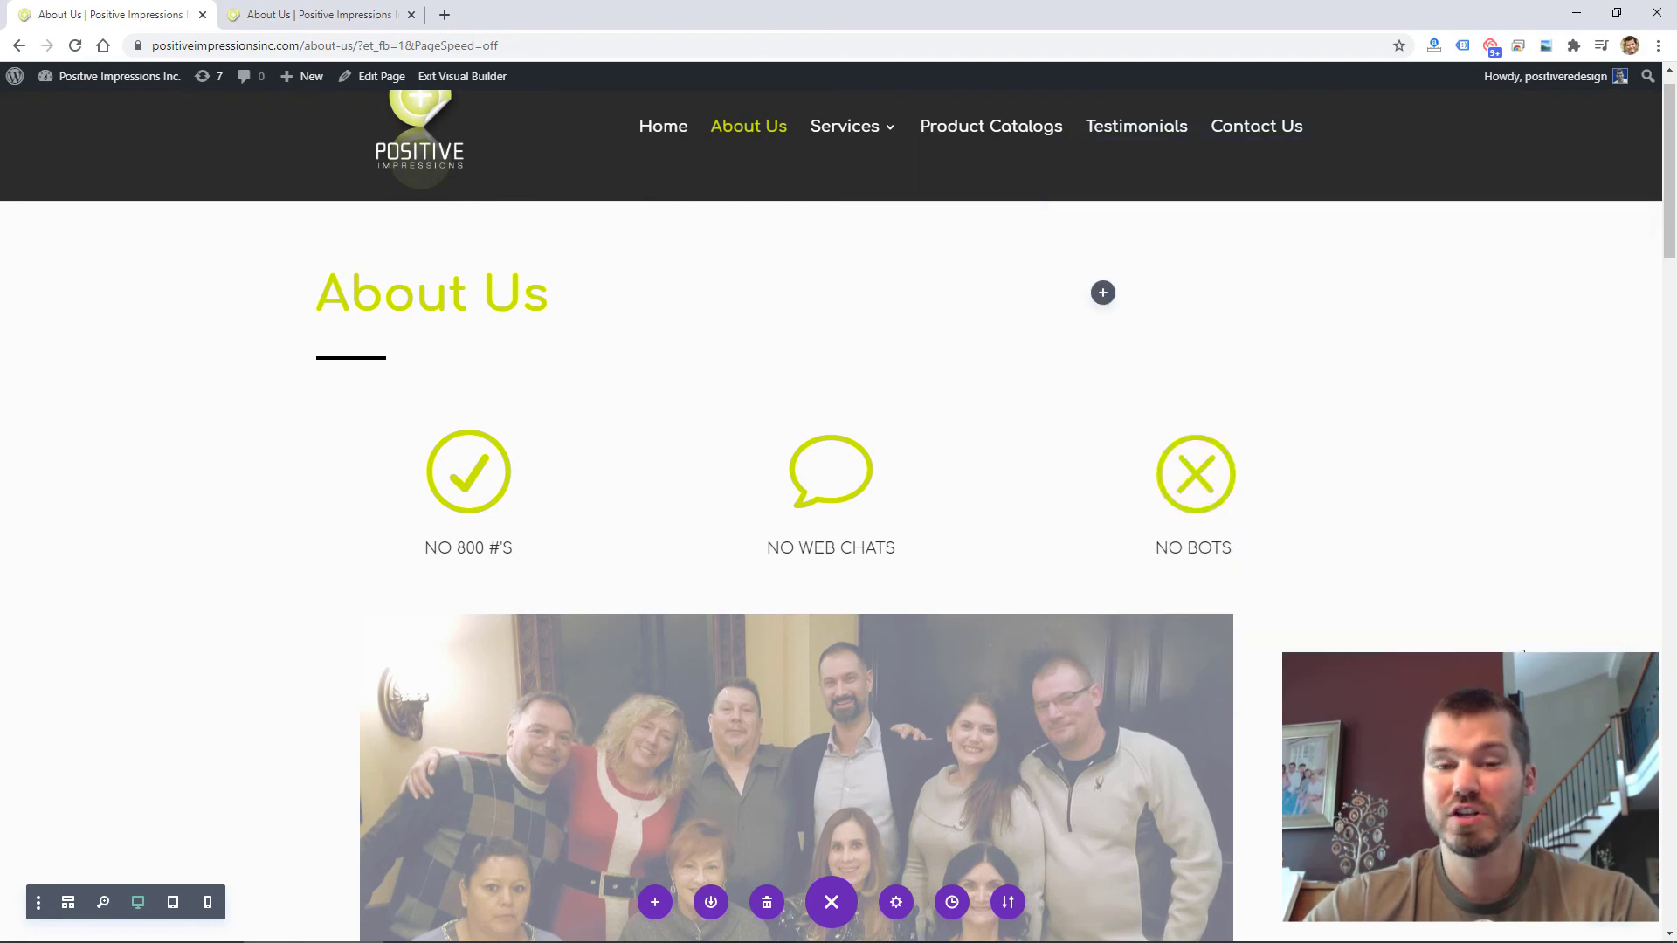
pyautogui.click(824, 473)
pyautogui.scroll(-1, 829, 477)
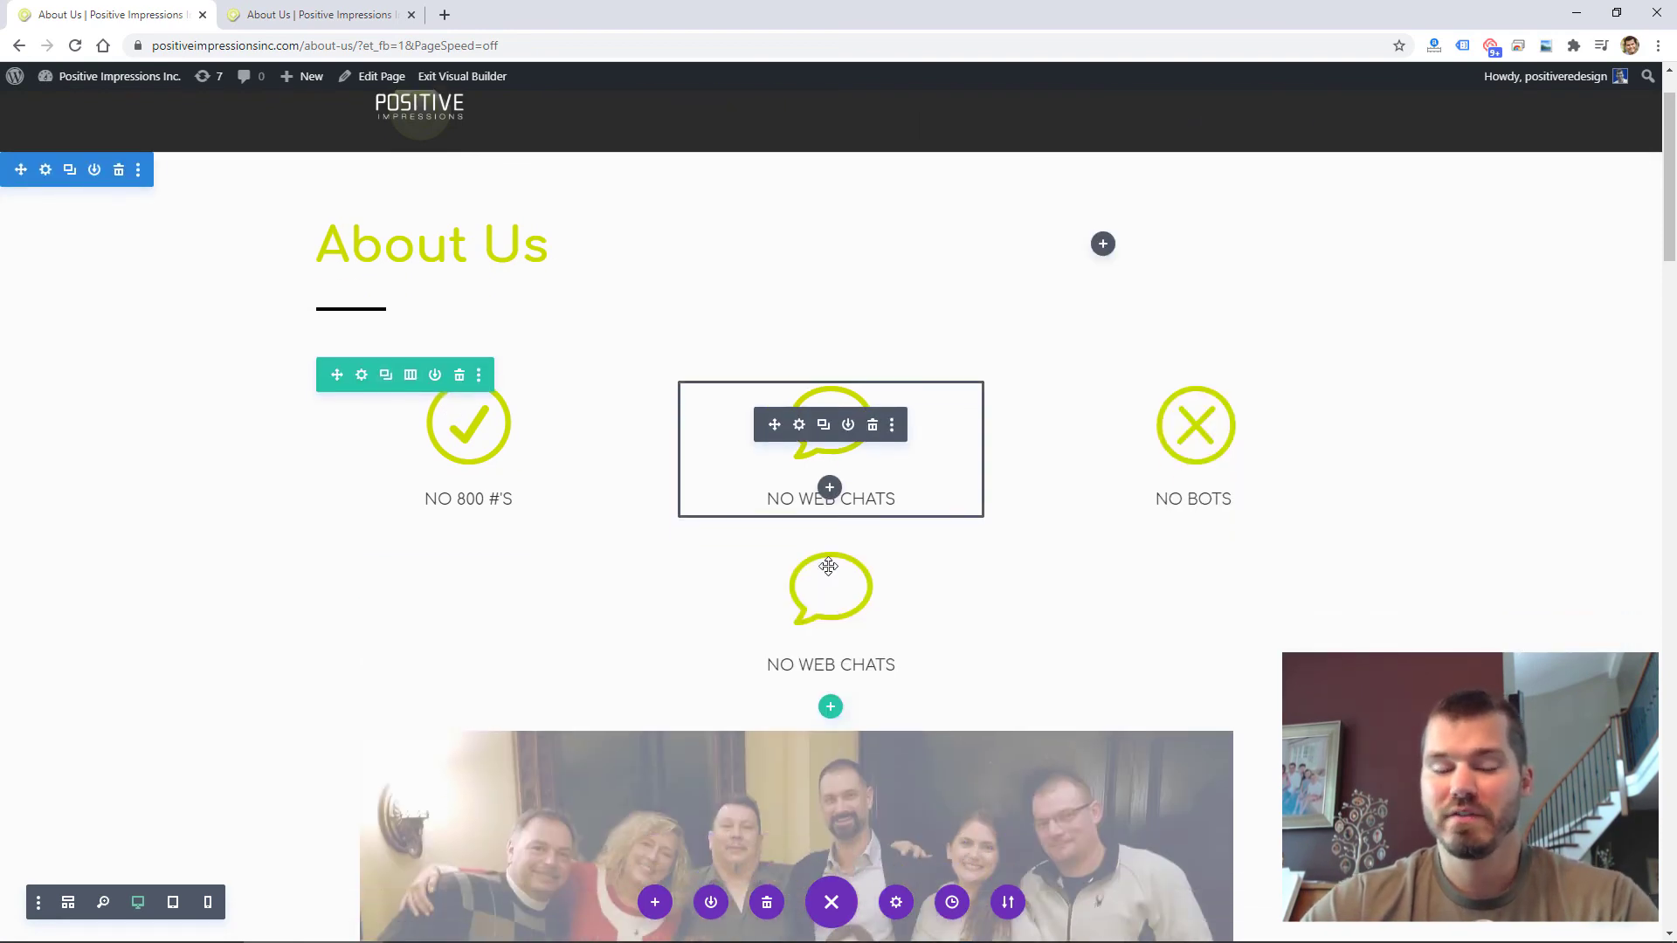
pyautogui.click(892, 594)
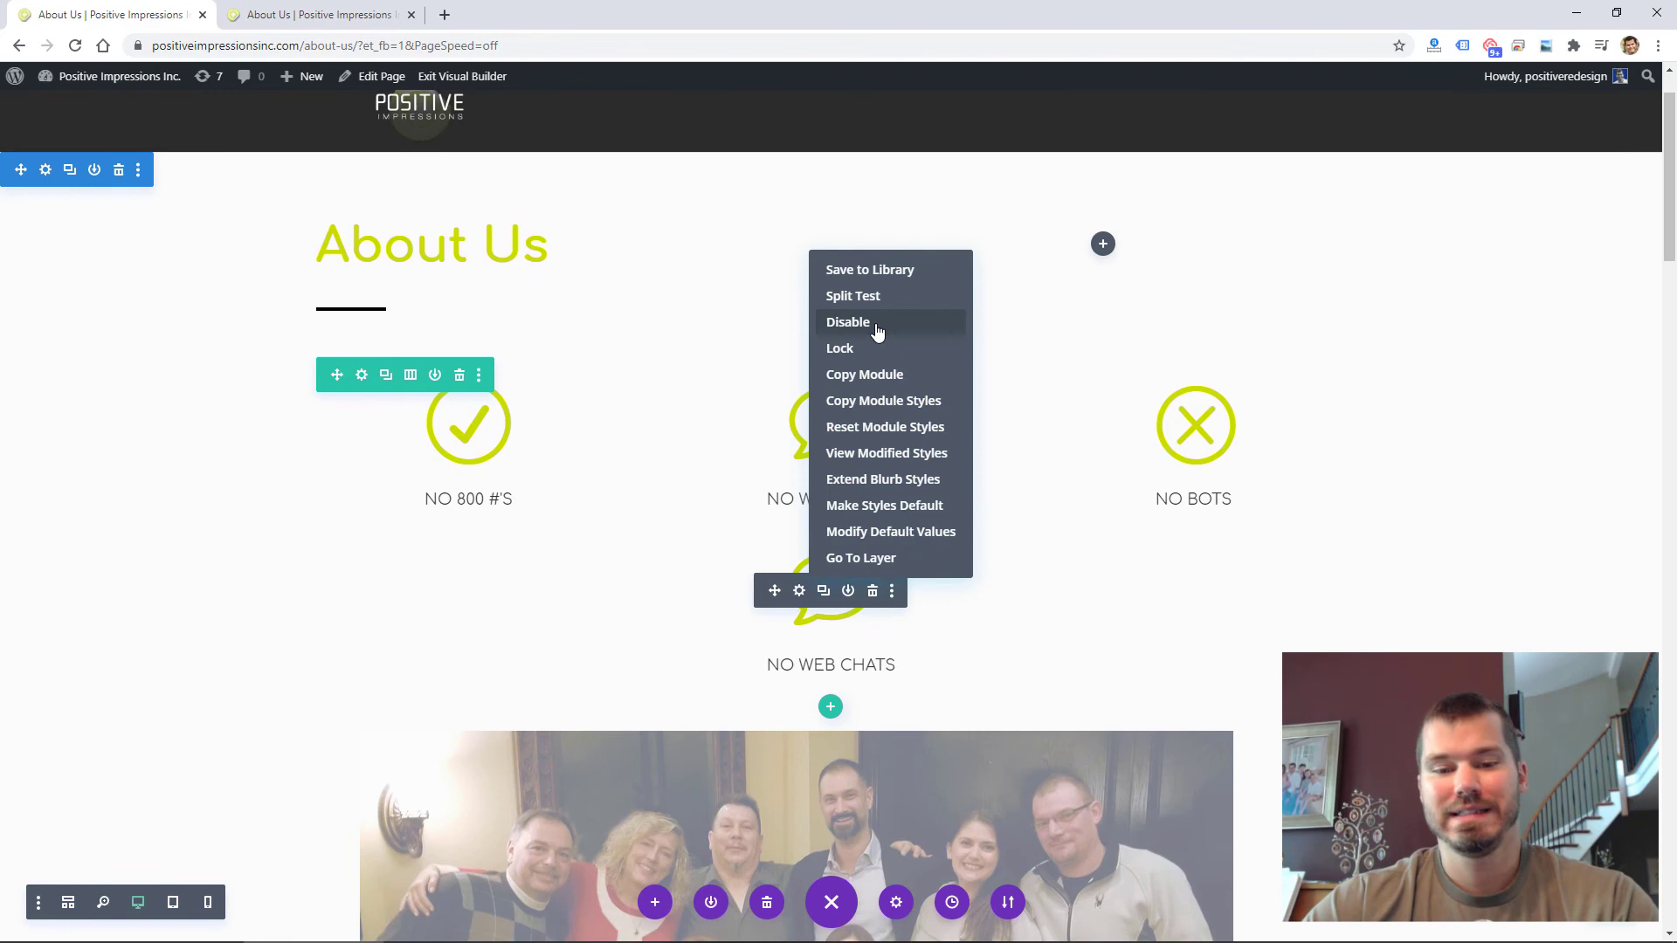
pyautogui.moveTo(878, 328)
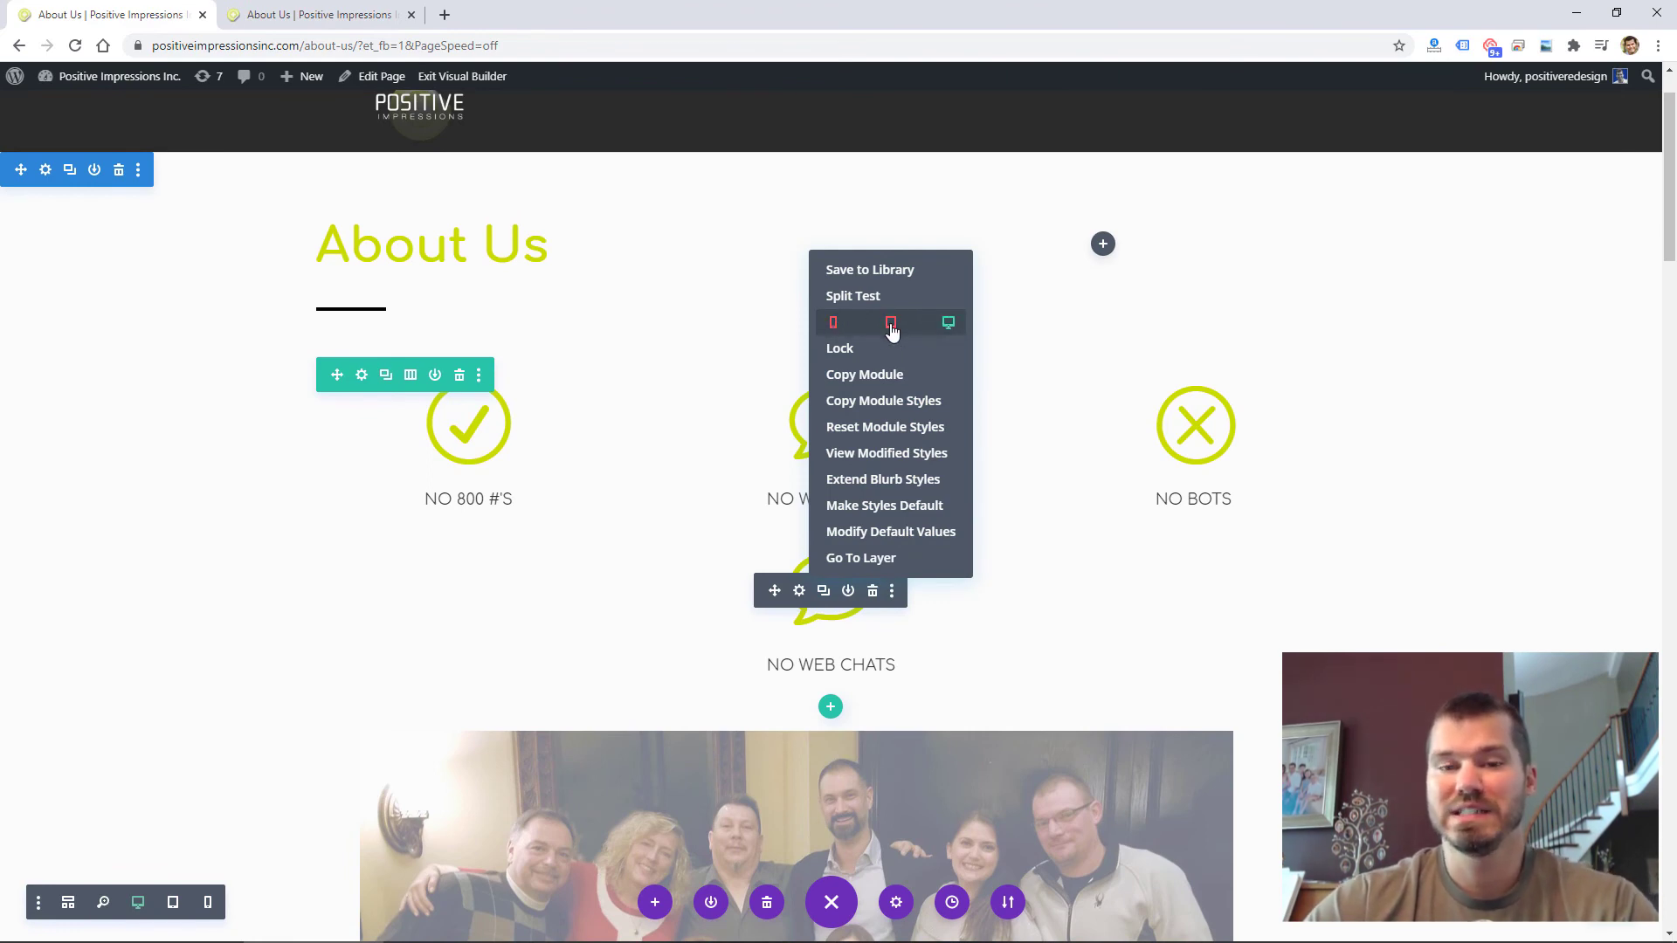
pyautogui.click(208, 903)
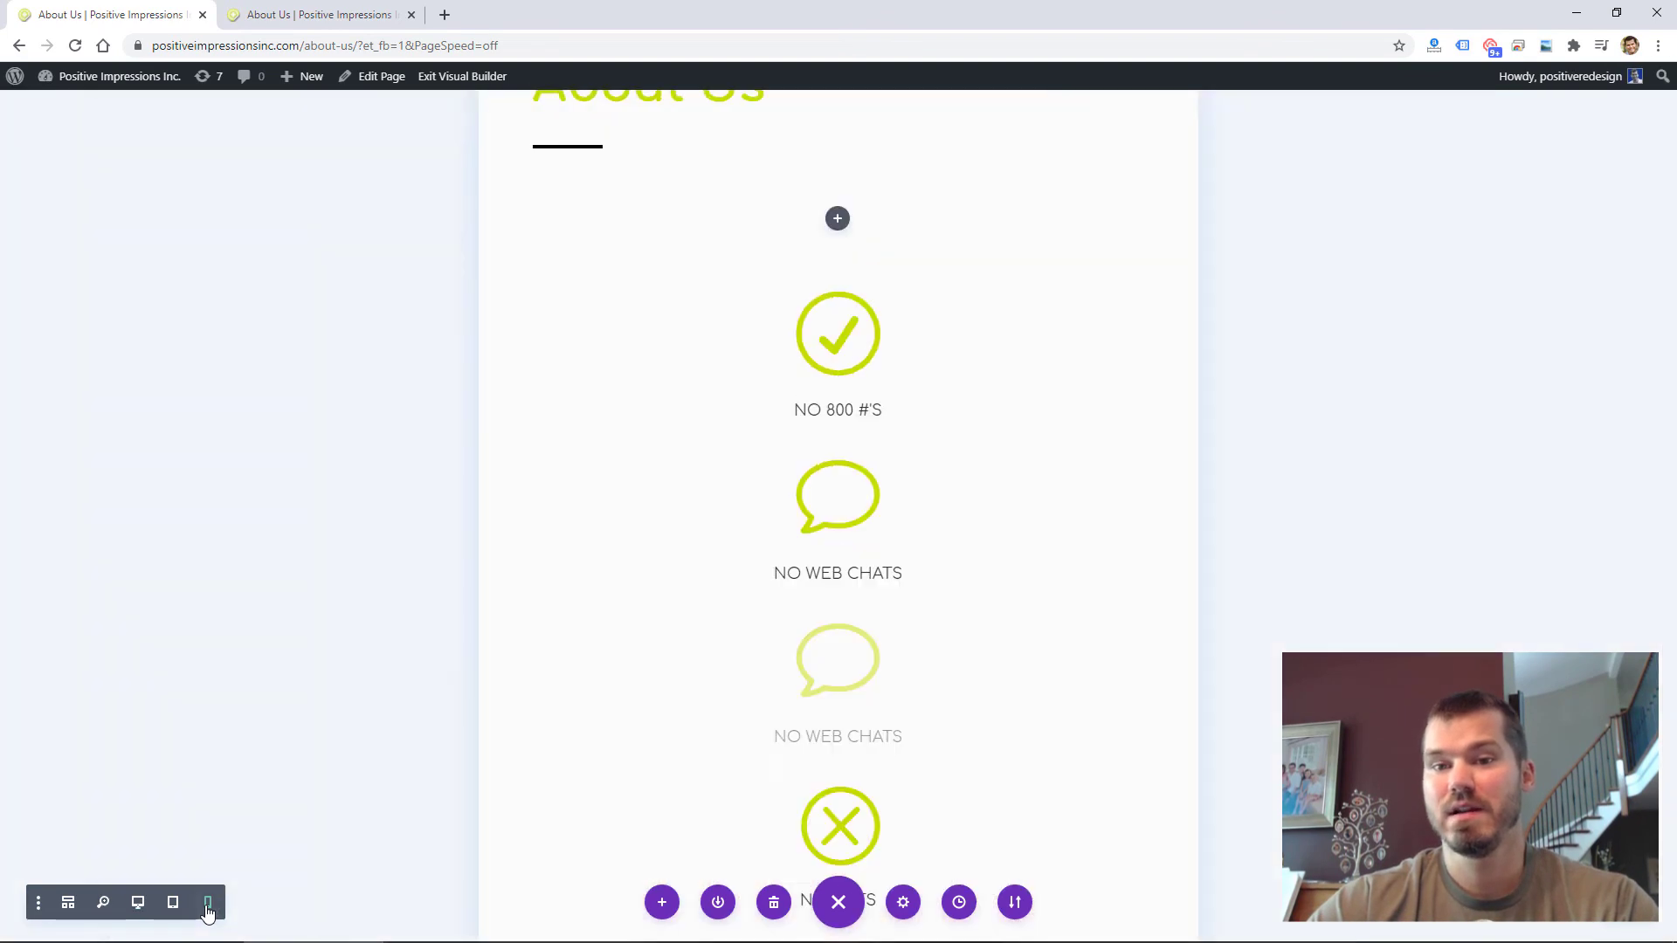
pyautogui.click(140, 906)
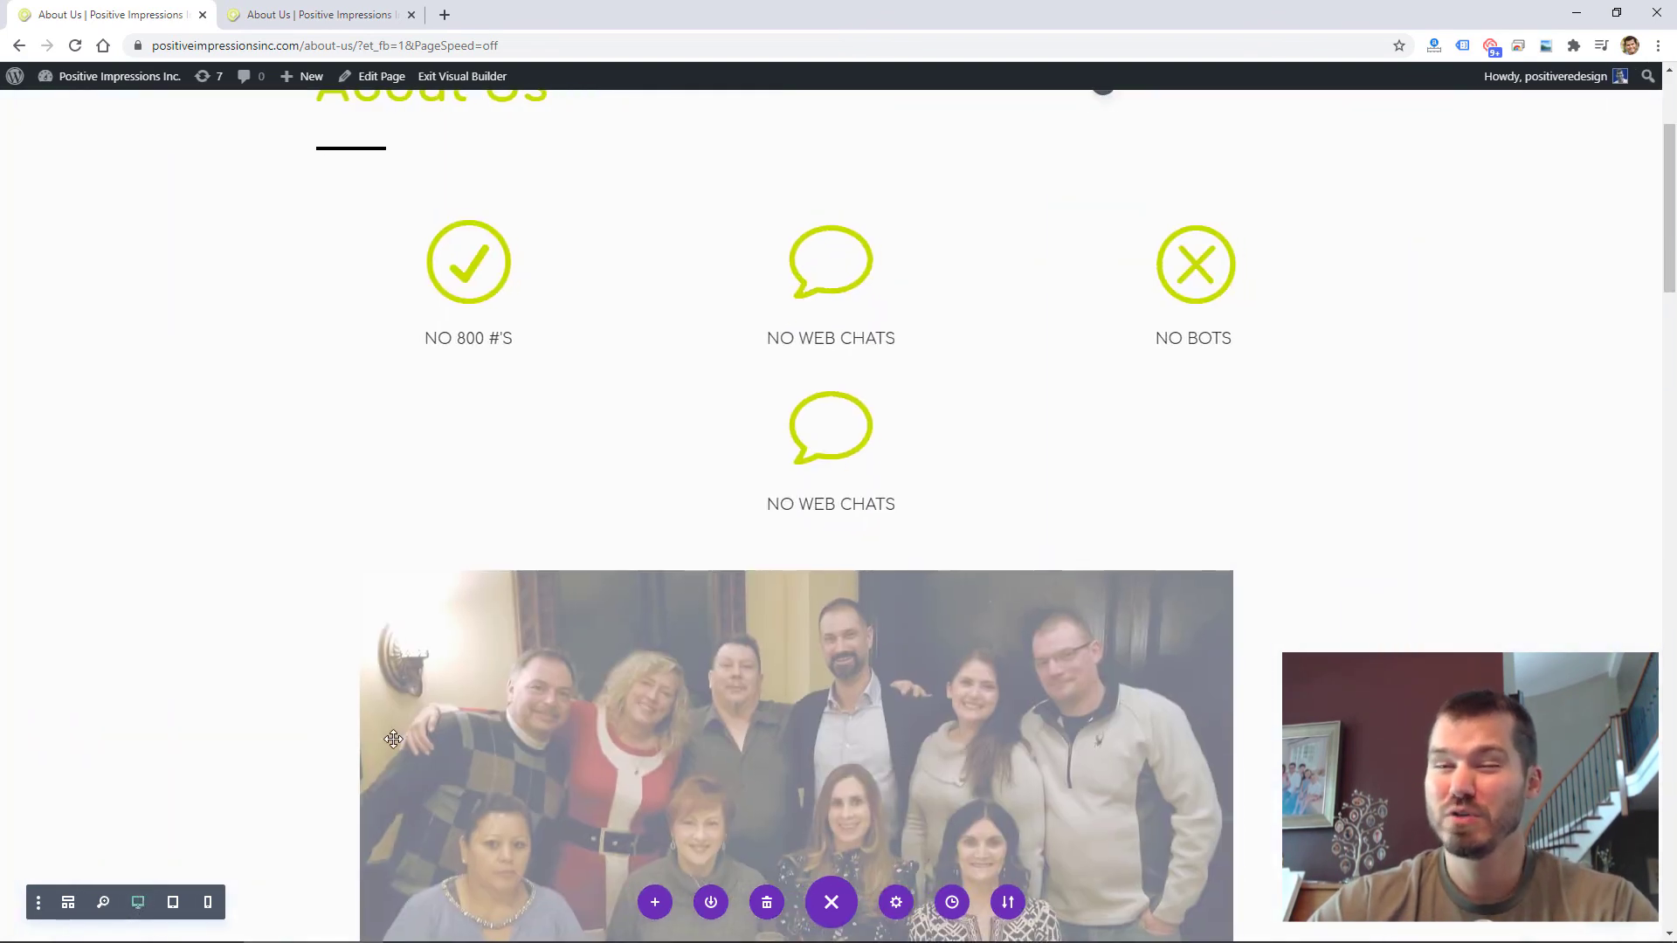
# Step: Delete the duplicate NO WEB CHATS blurb and colour the border black on desktop, orange on phone
pyautogui.click(871, 431)
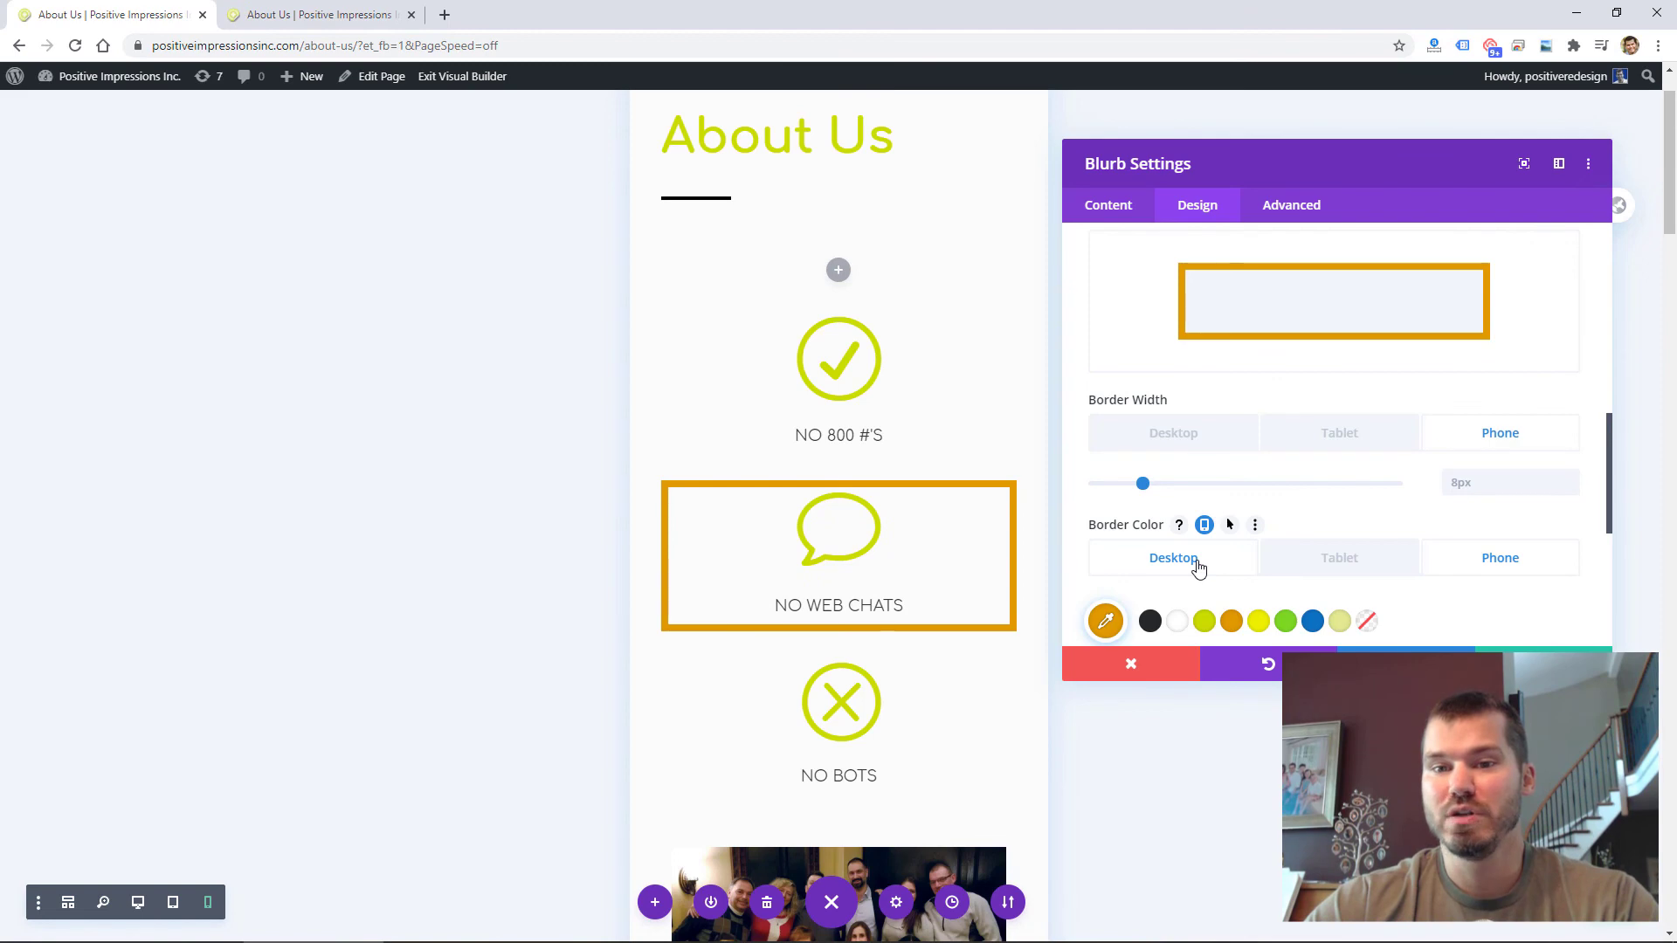
pyautogui.click(1196, 564)
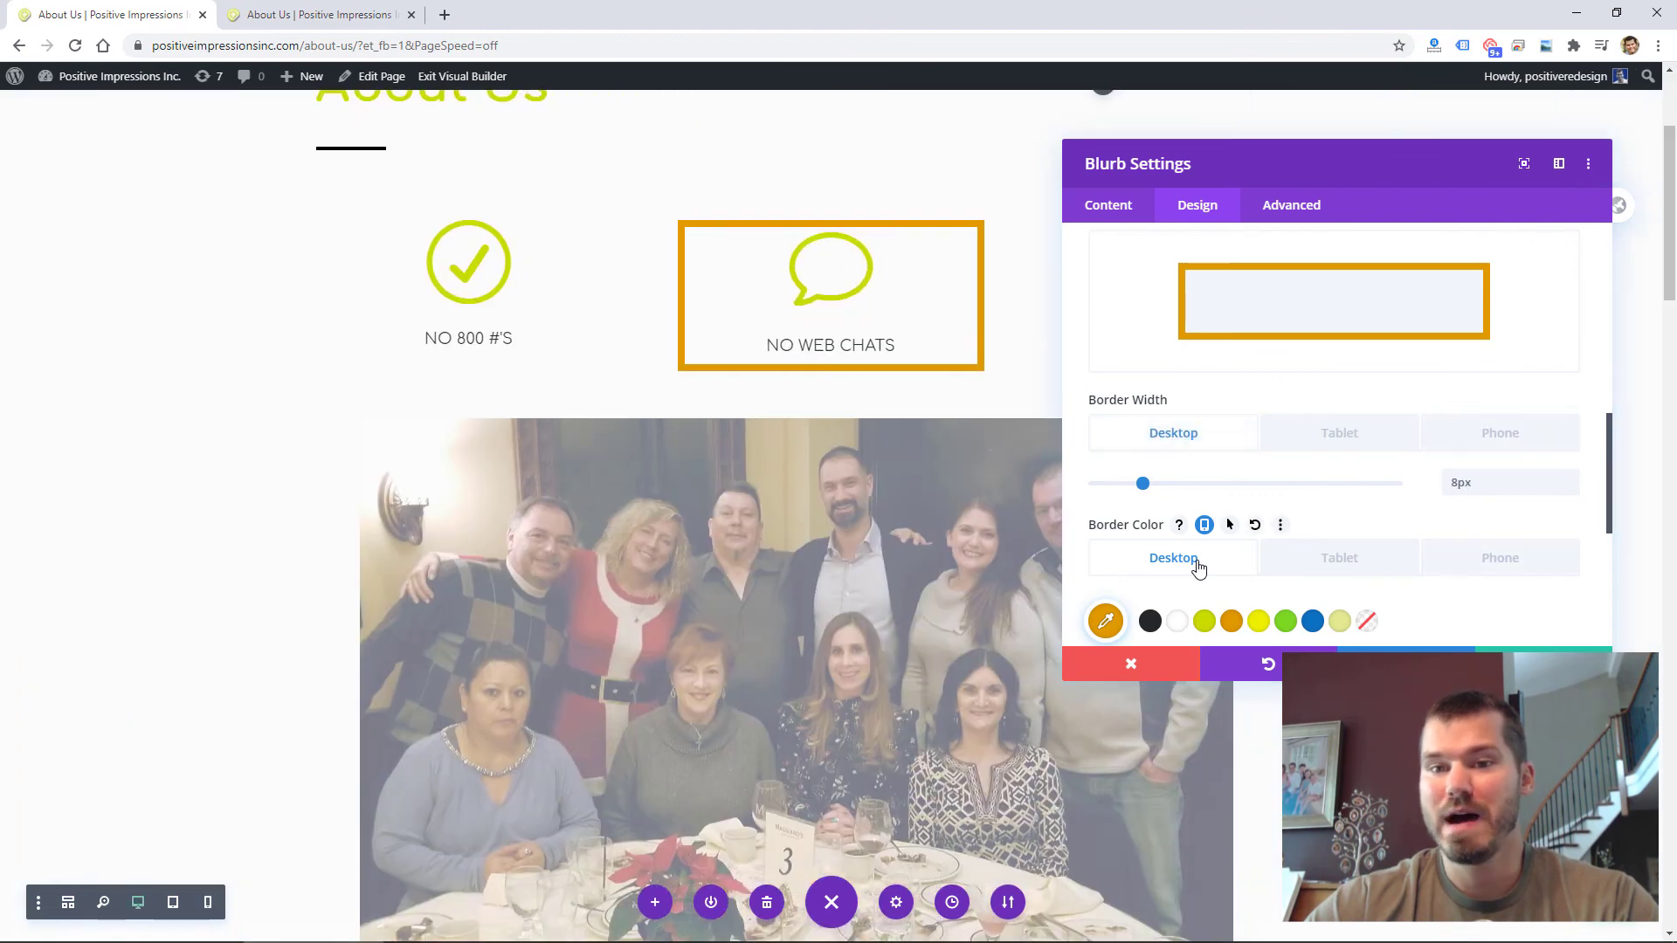
pyautogui.click(1150, 621)
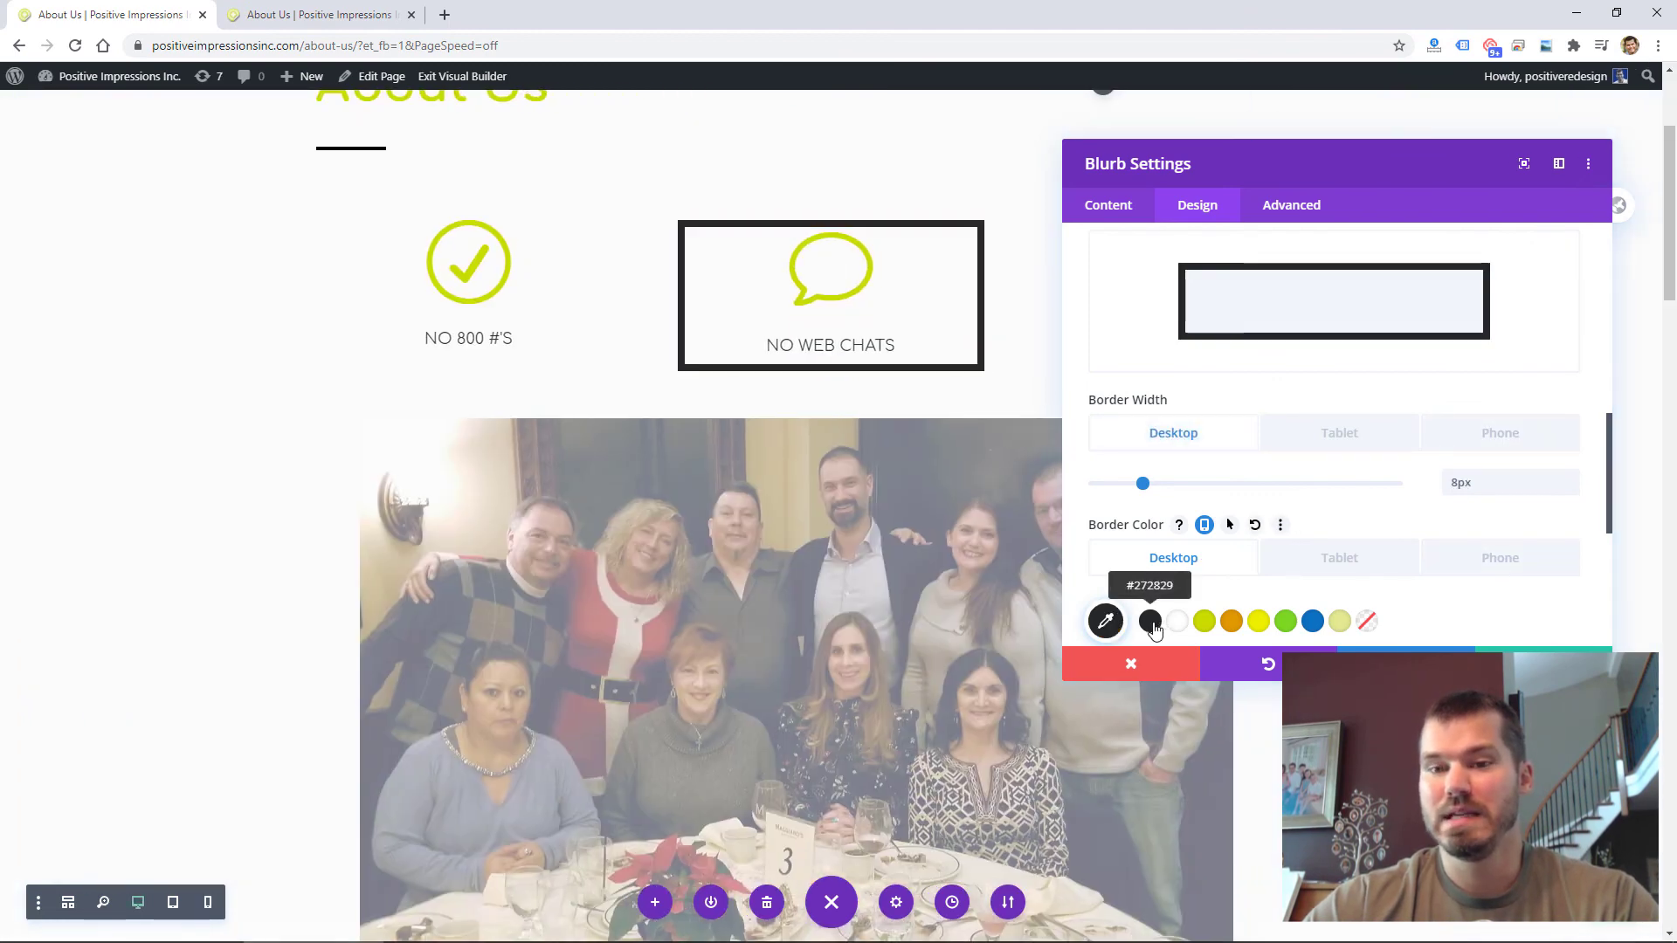
pyautogui.click(1483, 564)
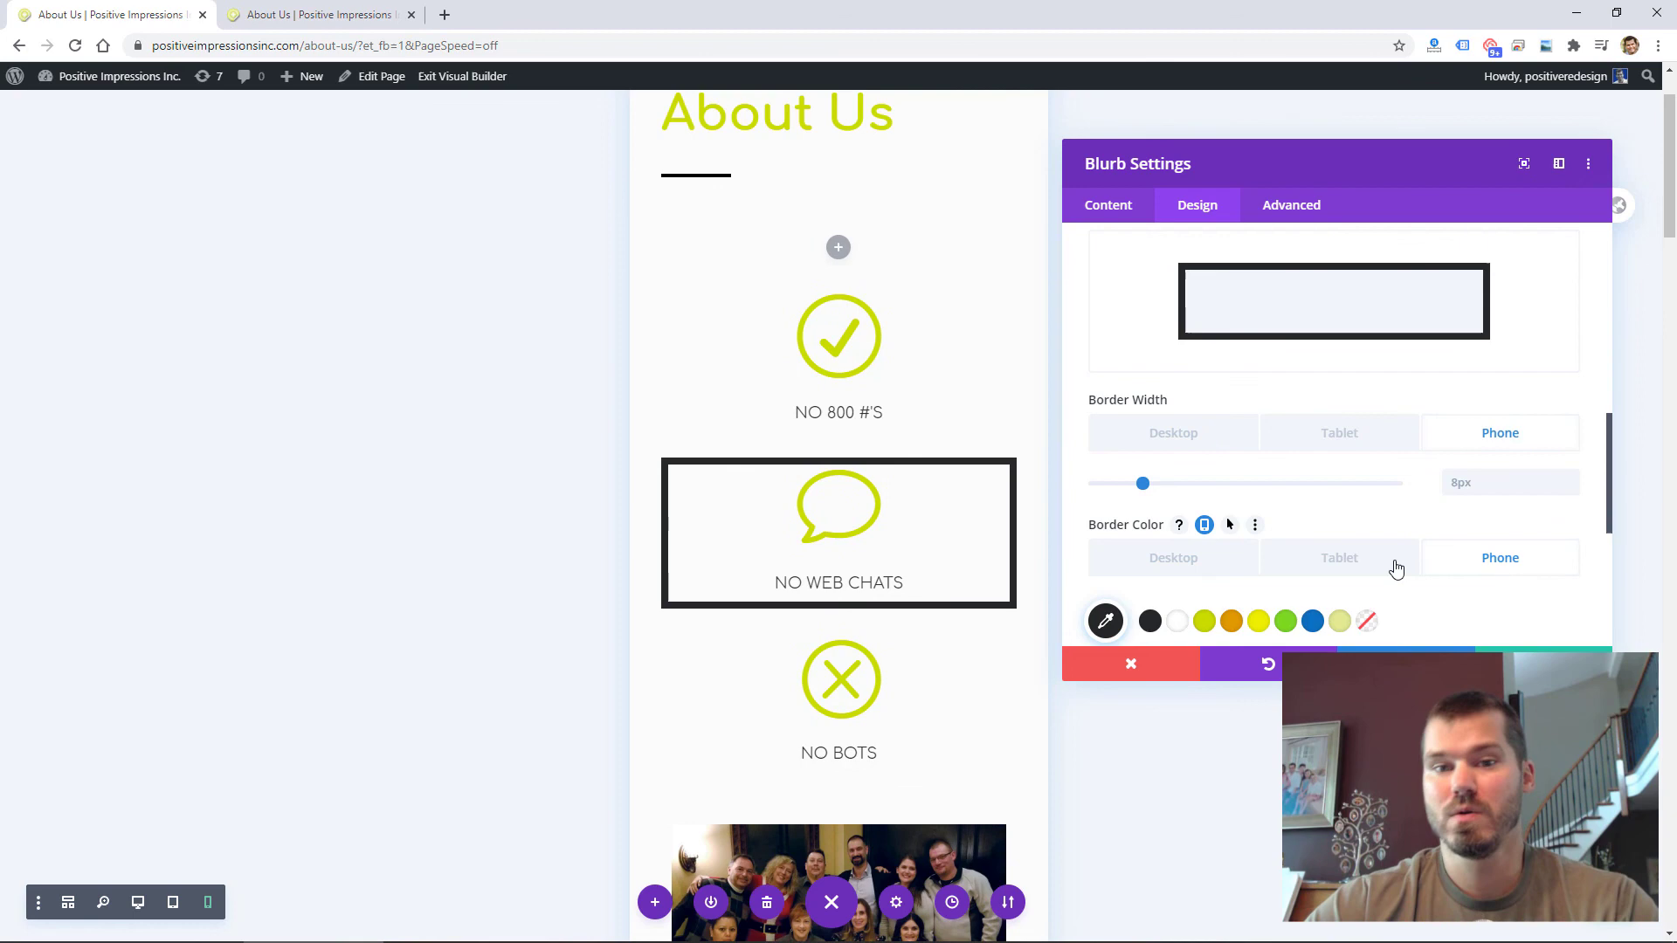
pyautogui.click(1232, 620)
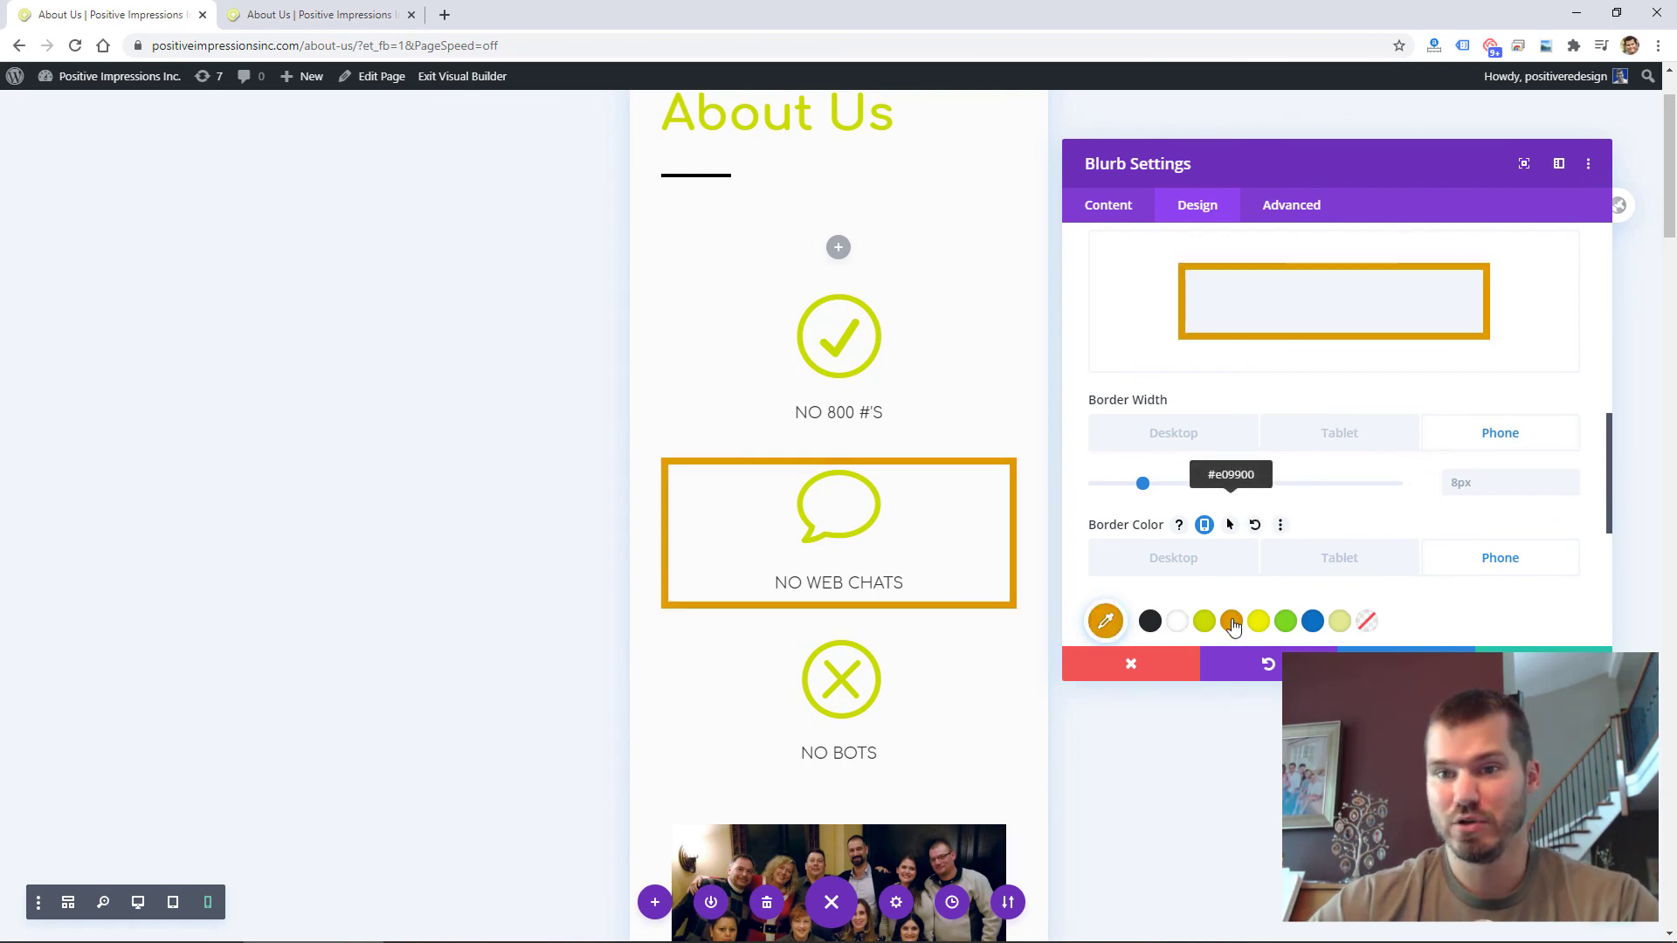
pyautogui.click(1206, 575)
pyautogui.click(1434, 556)
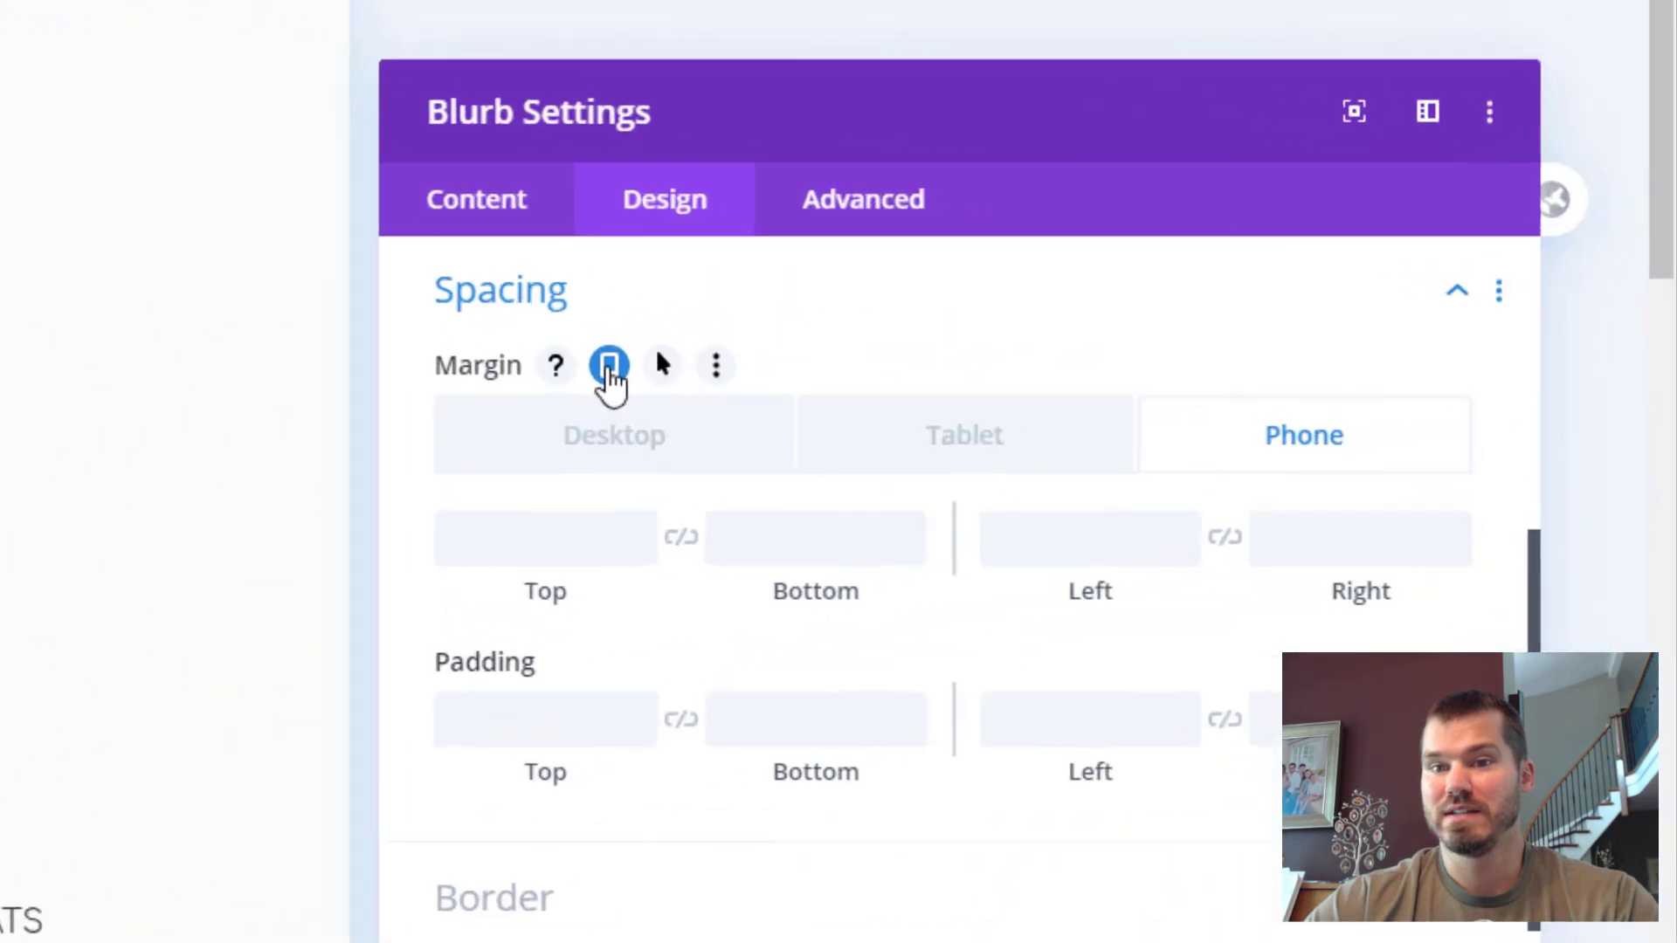
# Step: Set the blurb's desktop border width to 8px
pyautogui.scroll(-2, 556, 385)
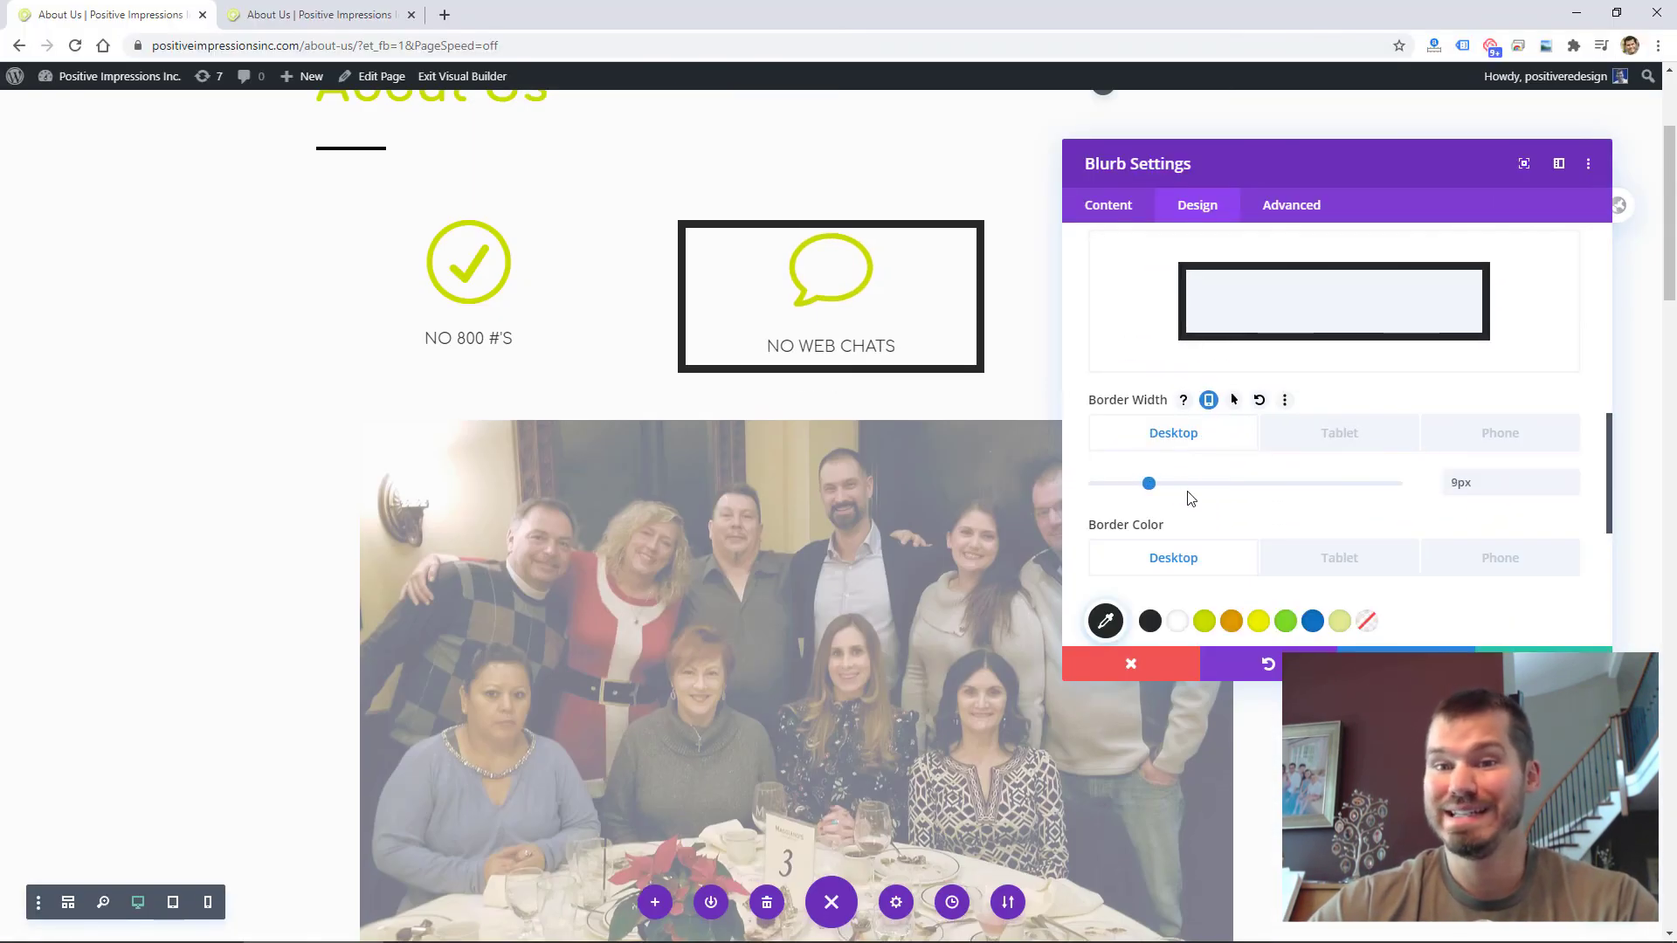
pyautogui.moveTo(1191, 487); pyautogui.dragTo(1230, 499)
pyautogui.click(1457, 435)
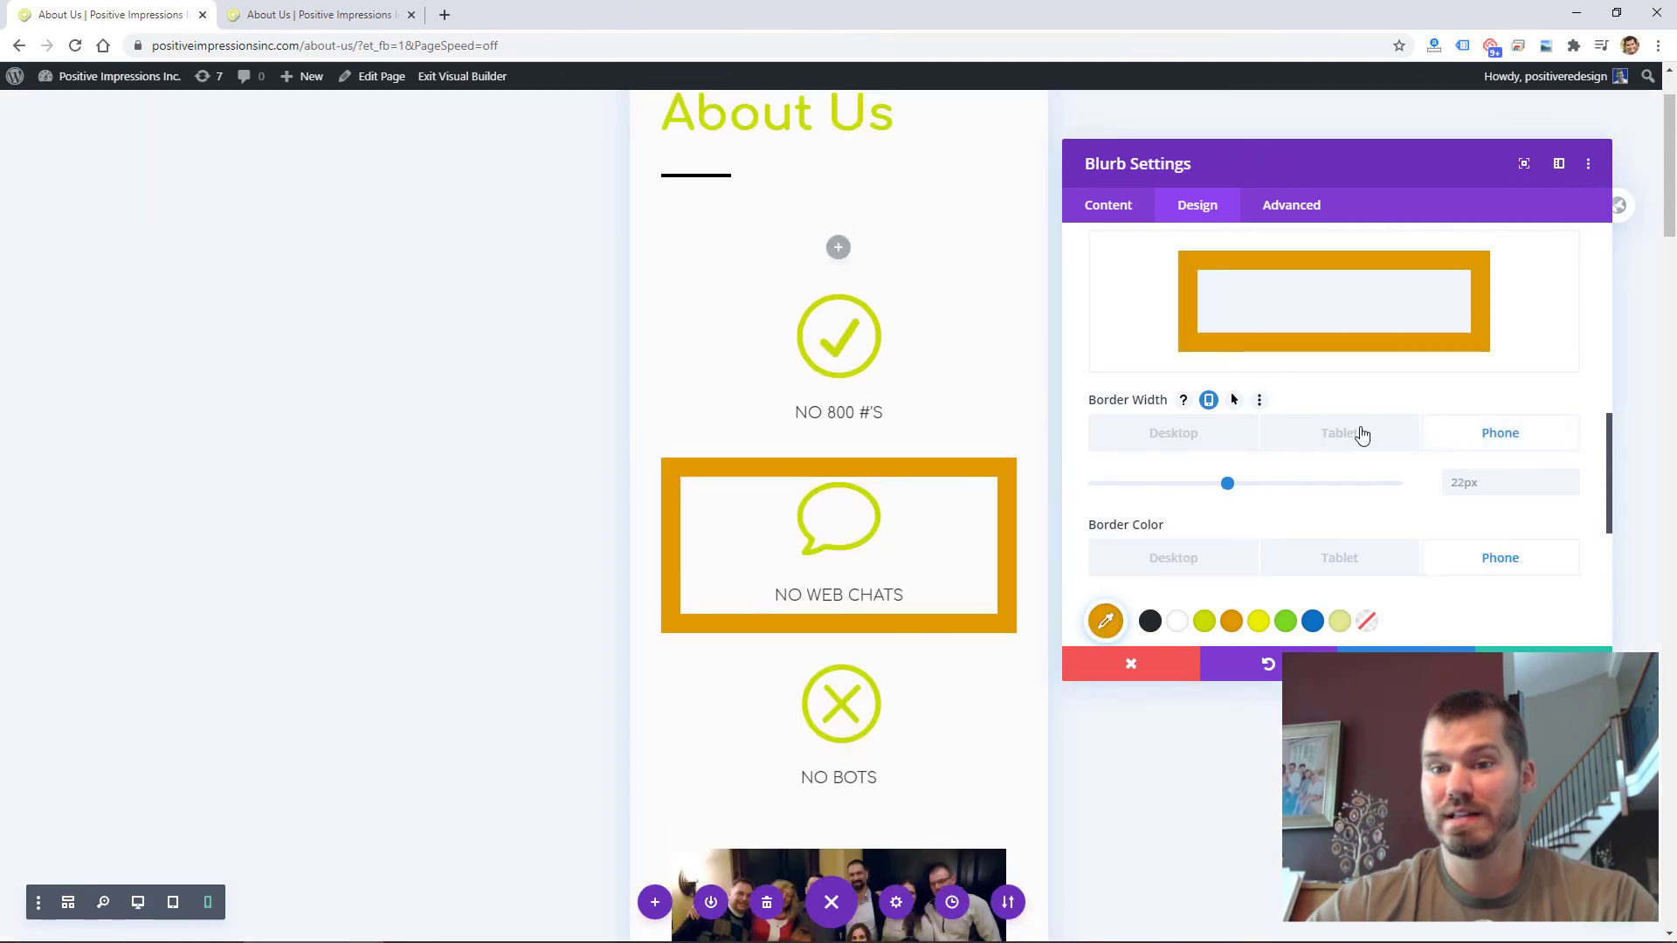
pyautogui.click(1185, 444)
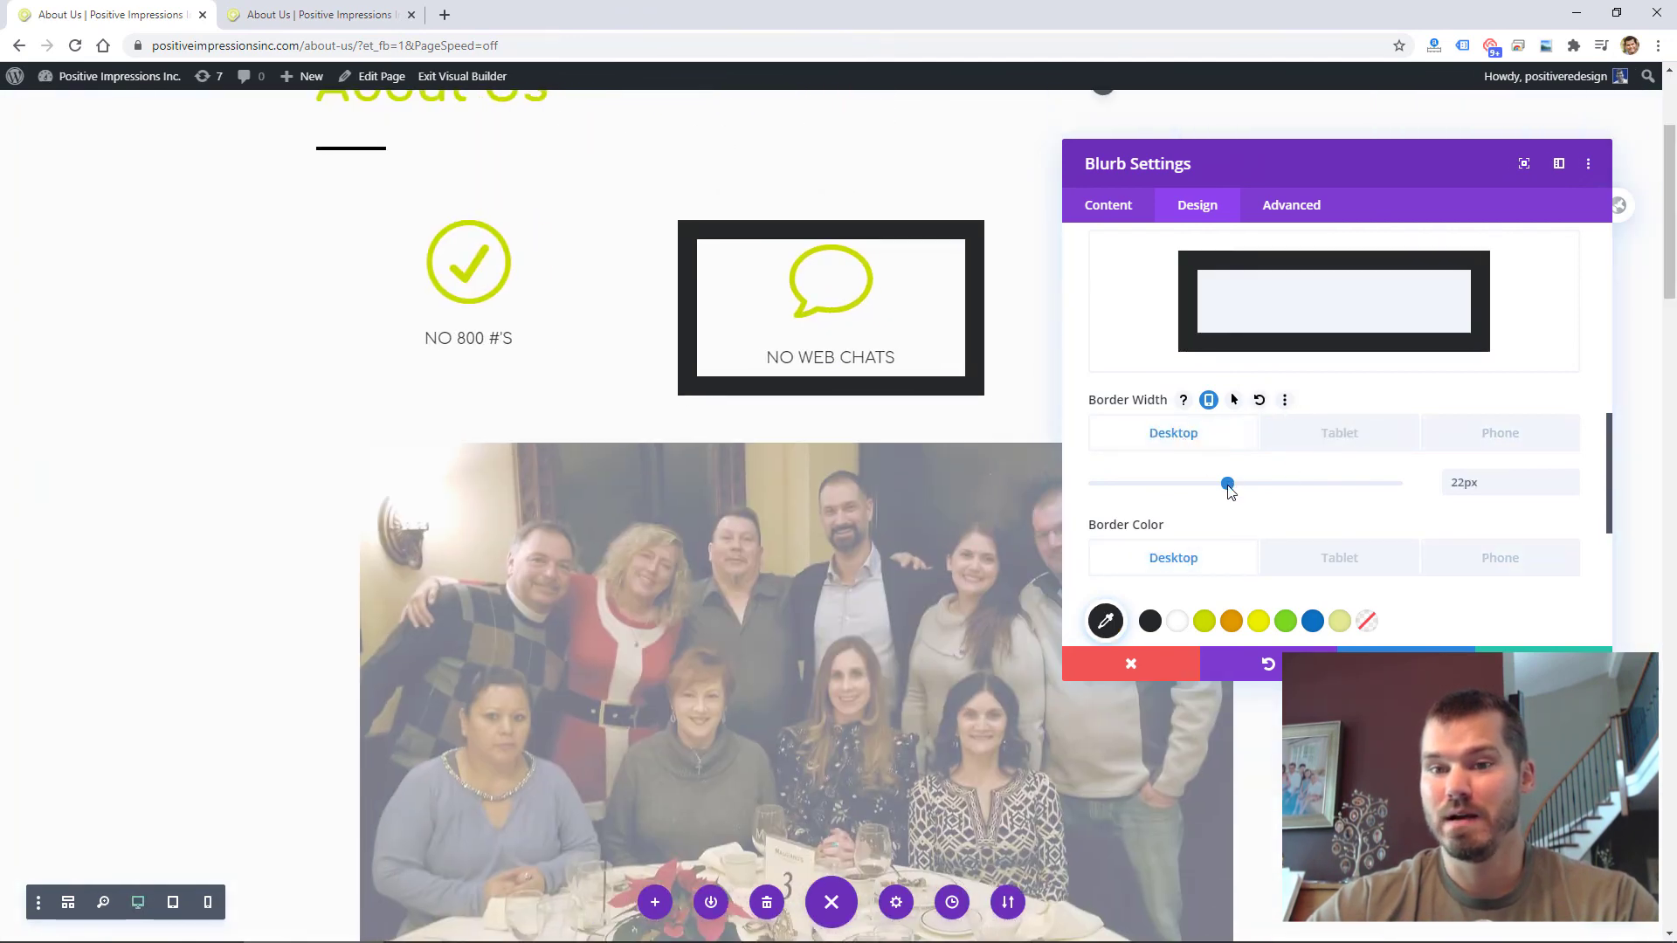
pyautogui.moveTo(1227, 486); pyautogui.dragTo(1143, 486)
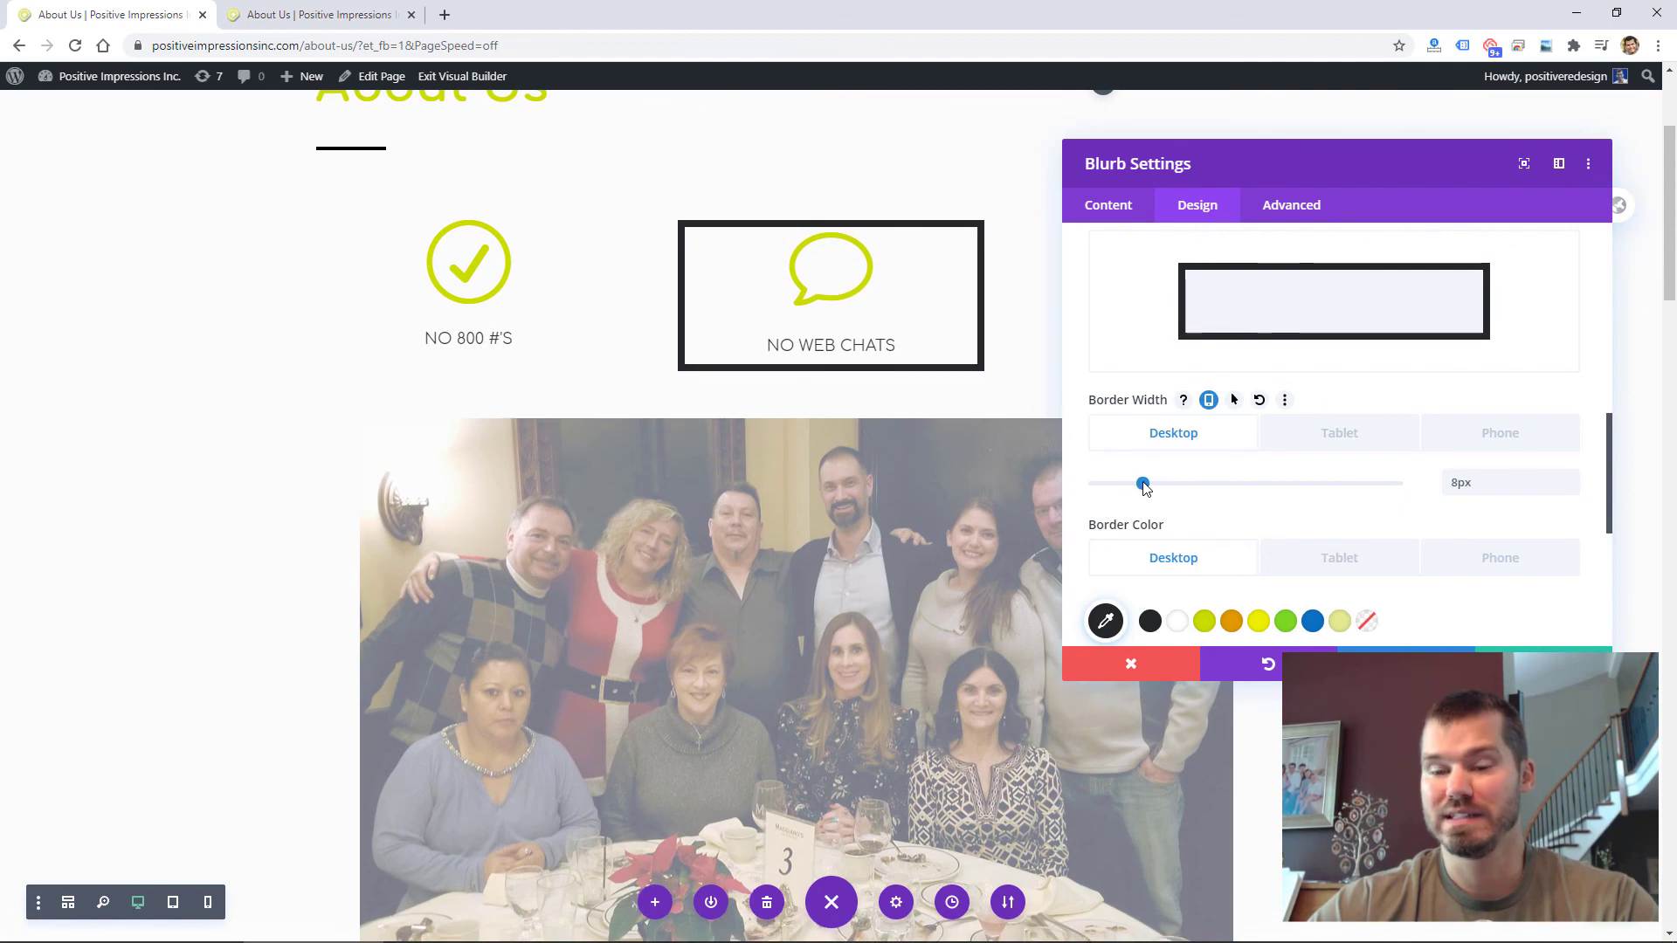
pyautogui.click(1450, 434)
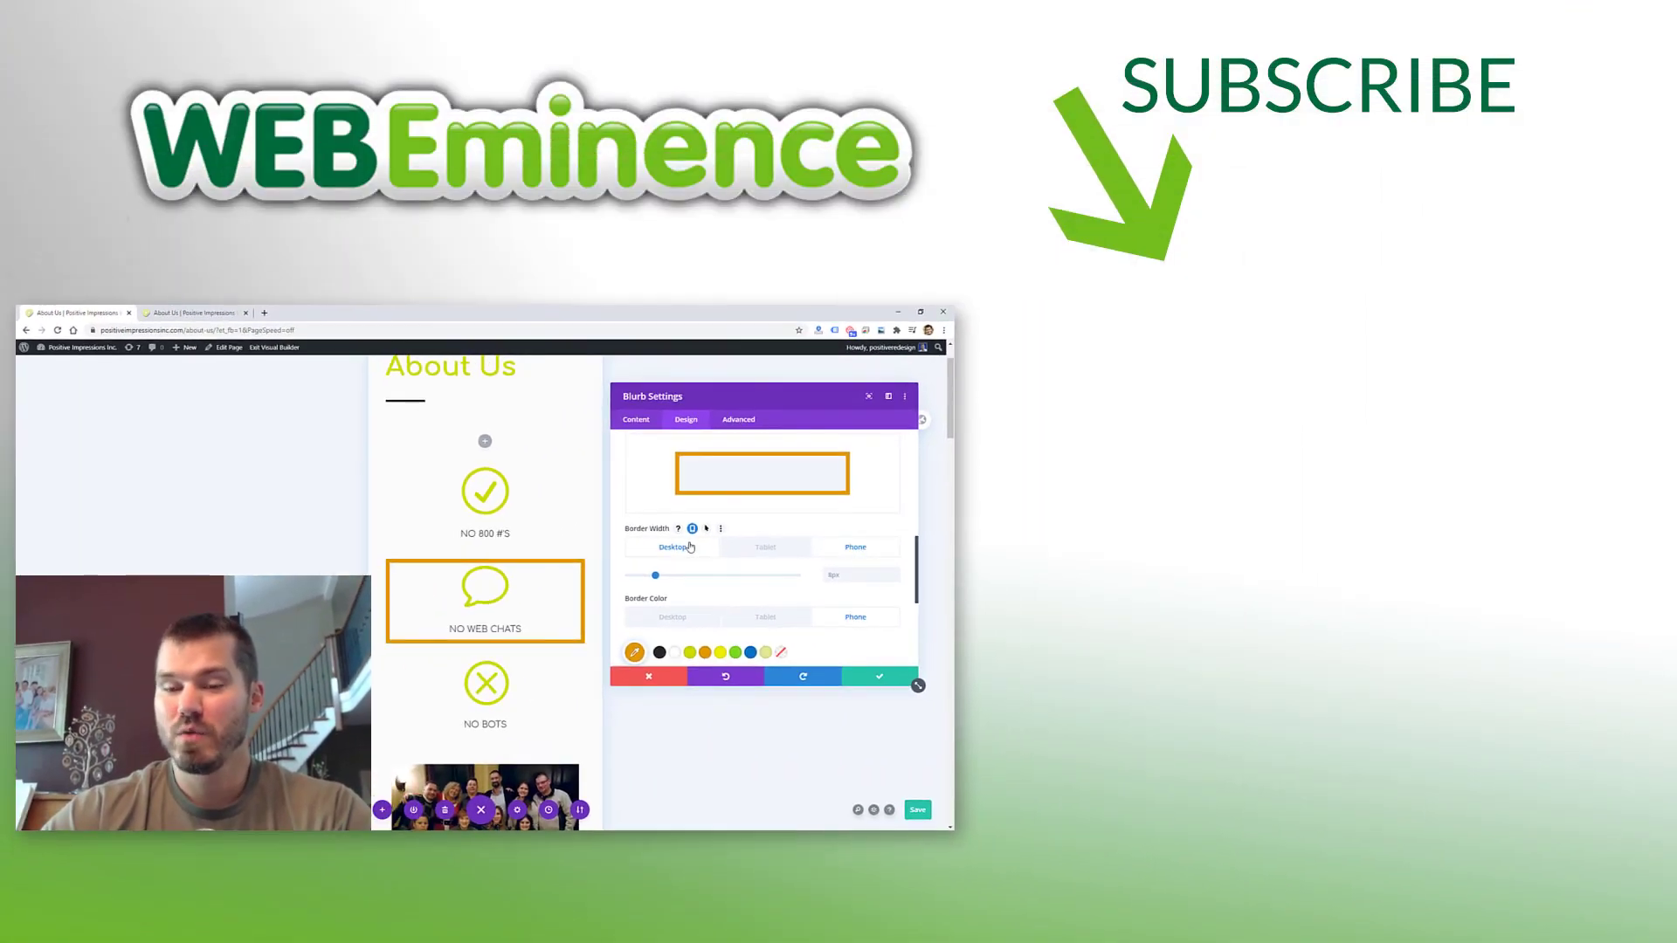
# Step: Thicken the phone border to 19px, confirming tablet and desktop keep 8px
pyautogui.click(1162, 435)
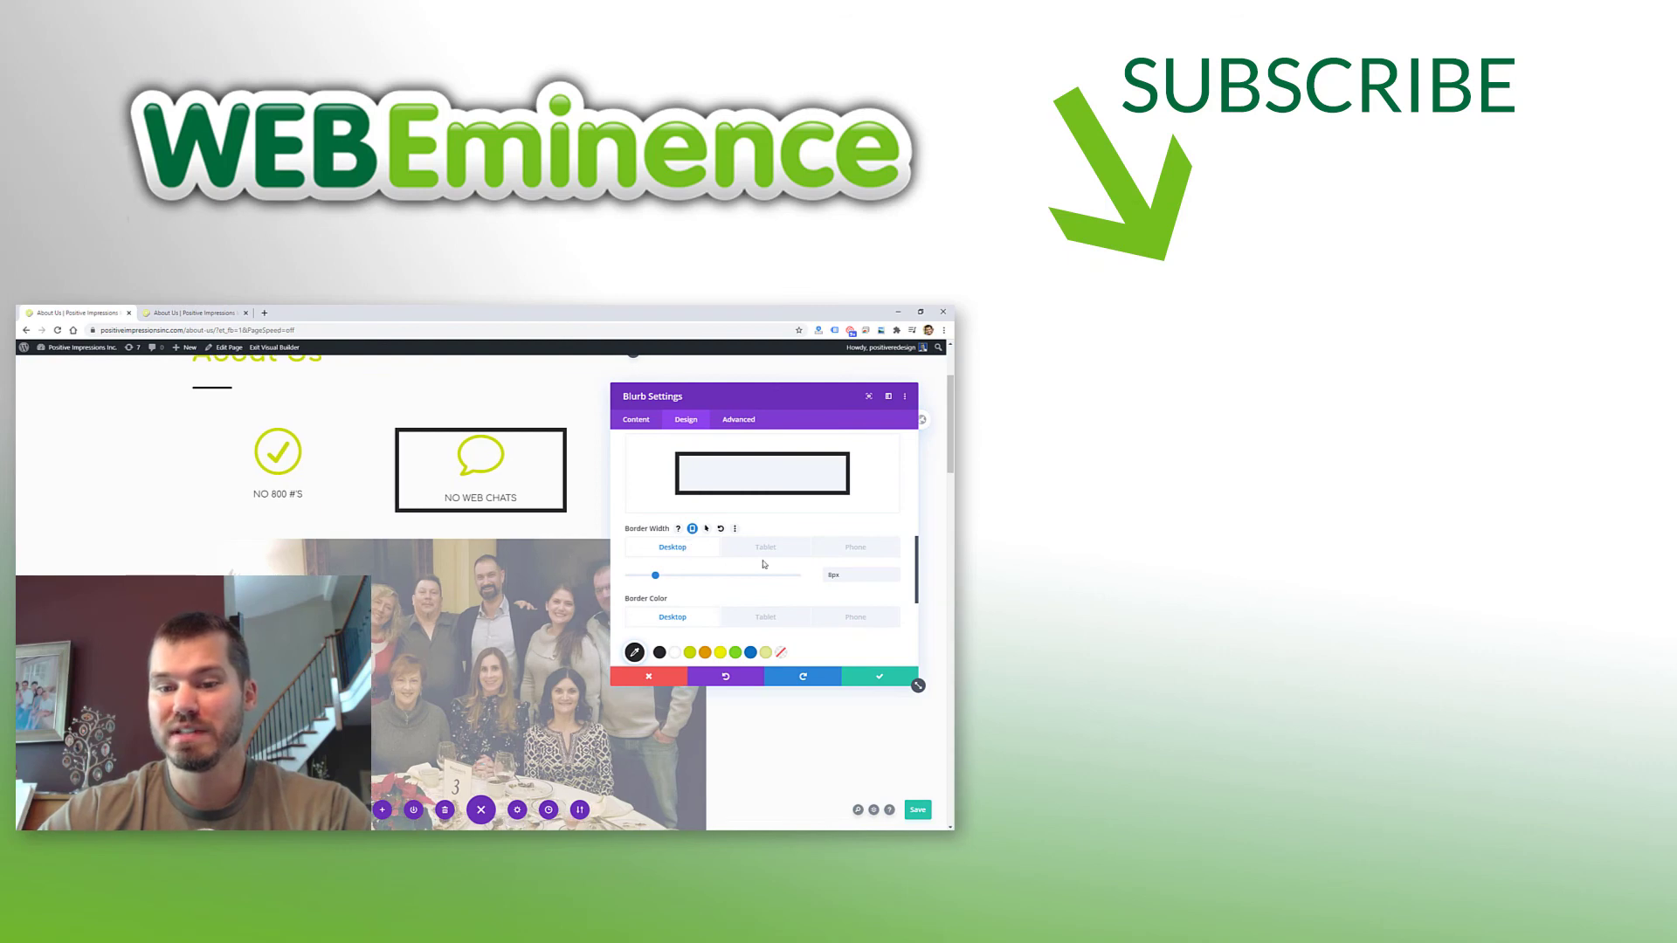
pyautogui.click(836, 551)
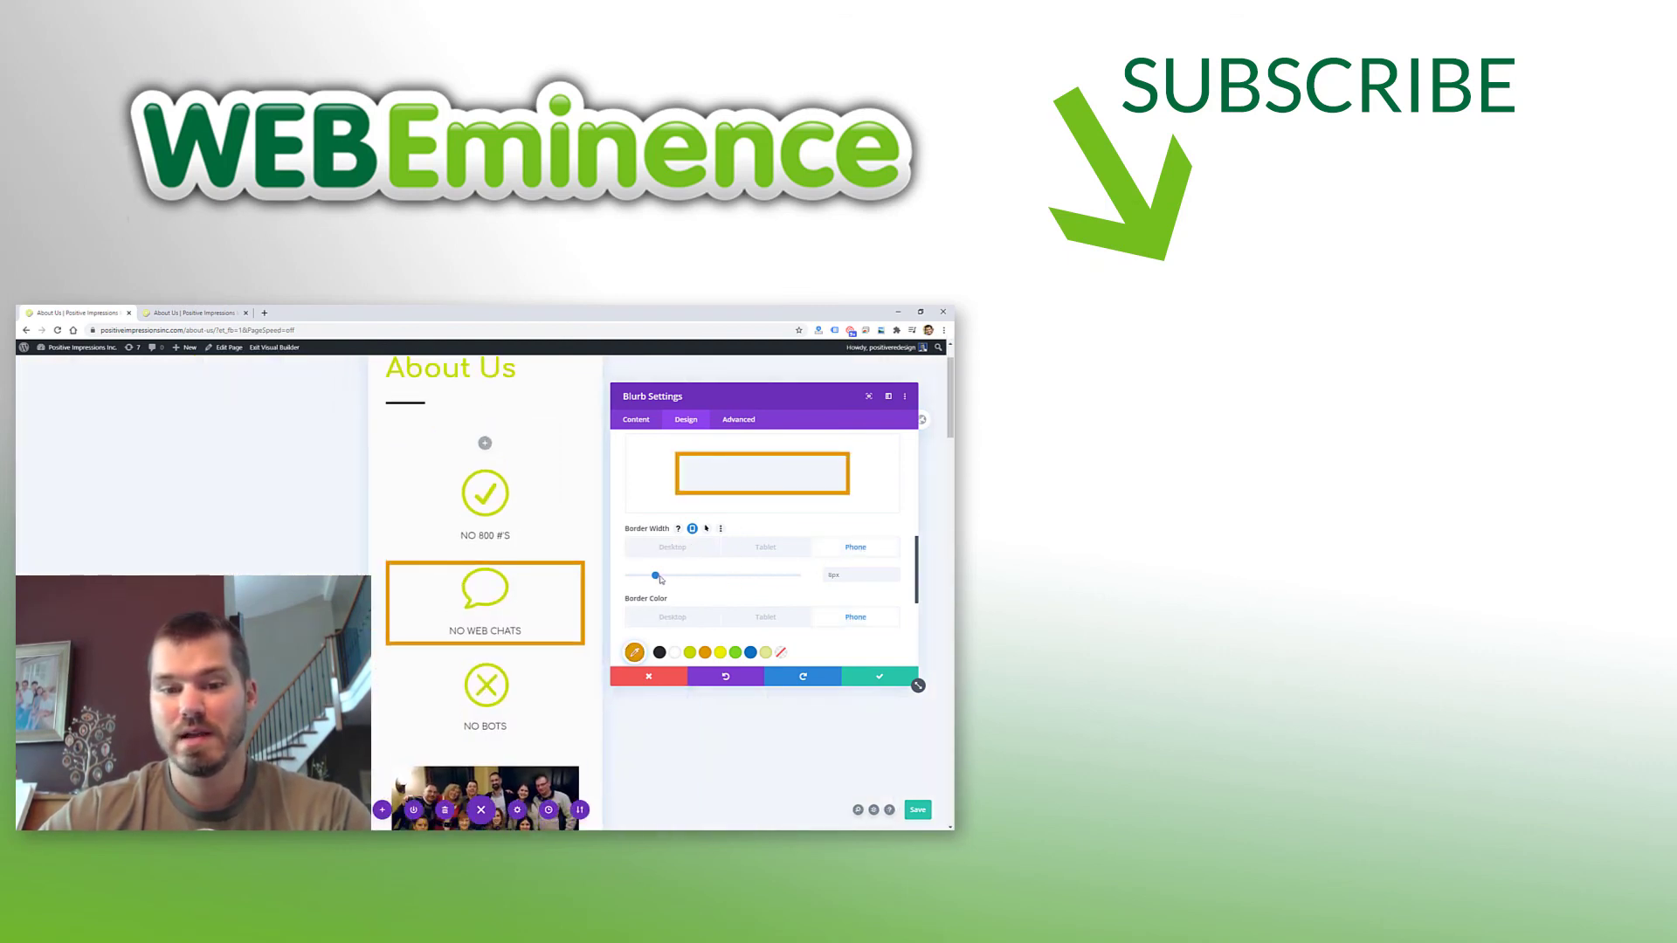
pyautogui.moveTo(659, 578); pyautogui.dragTo(695, 588)
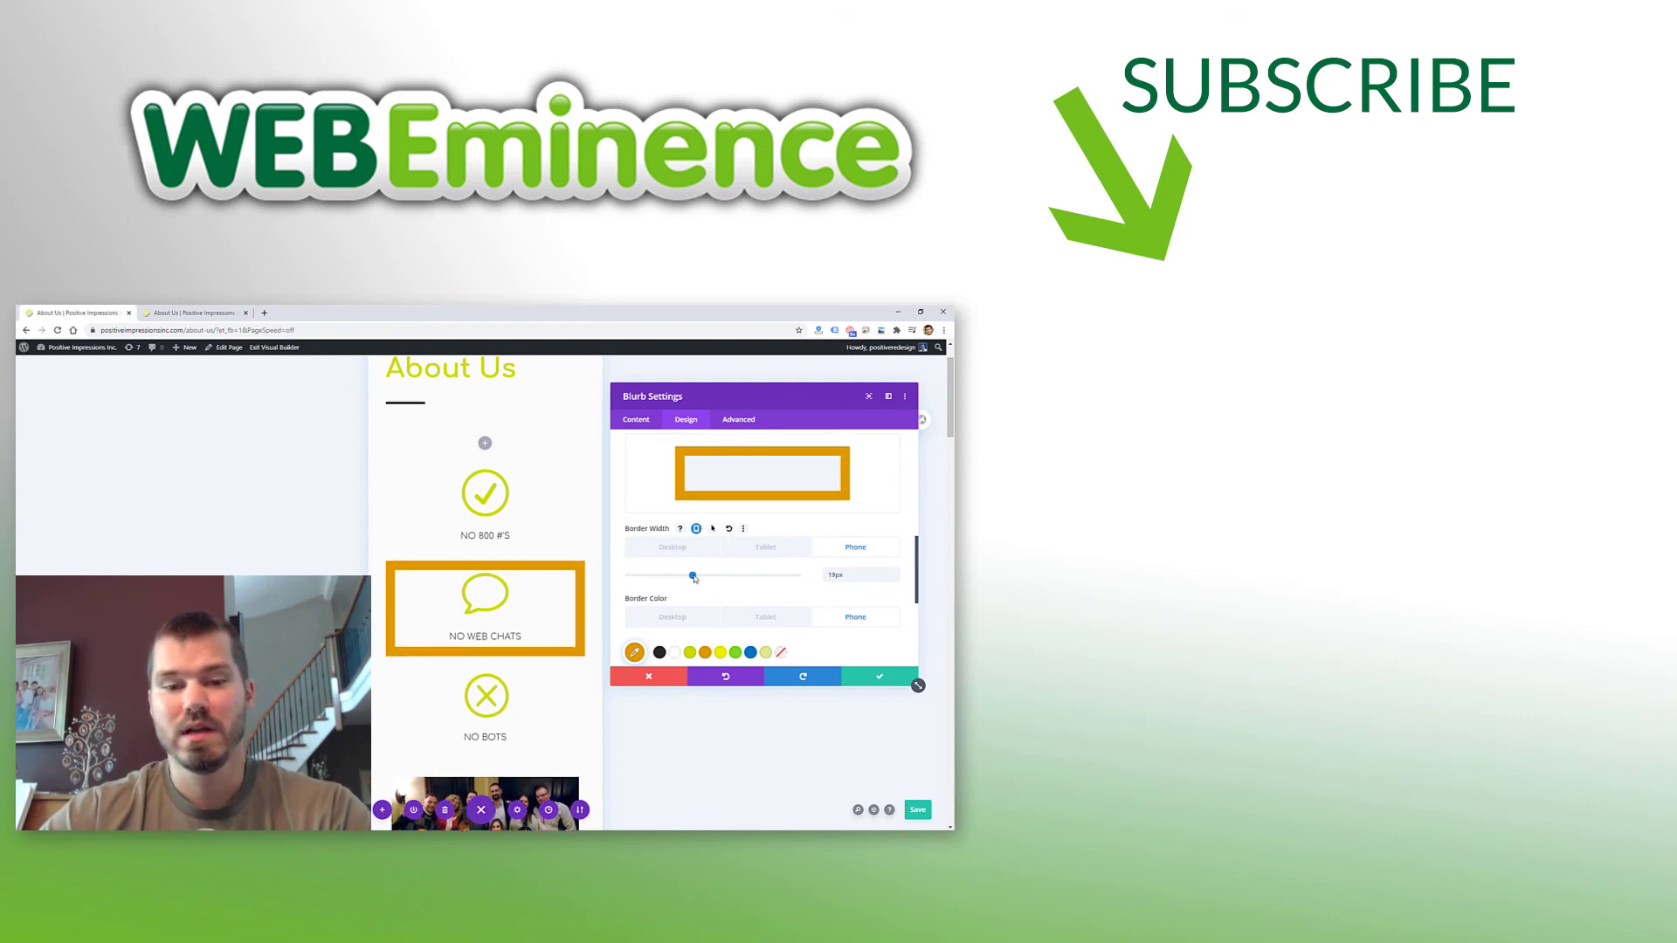
pyautogui.click(765, 547)
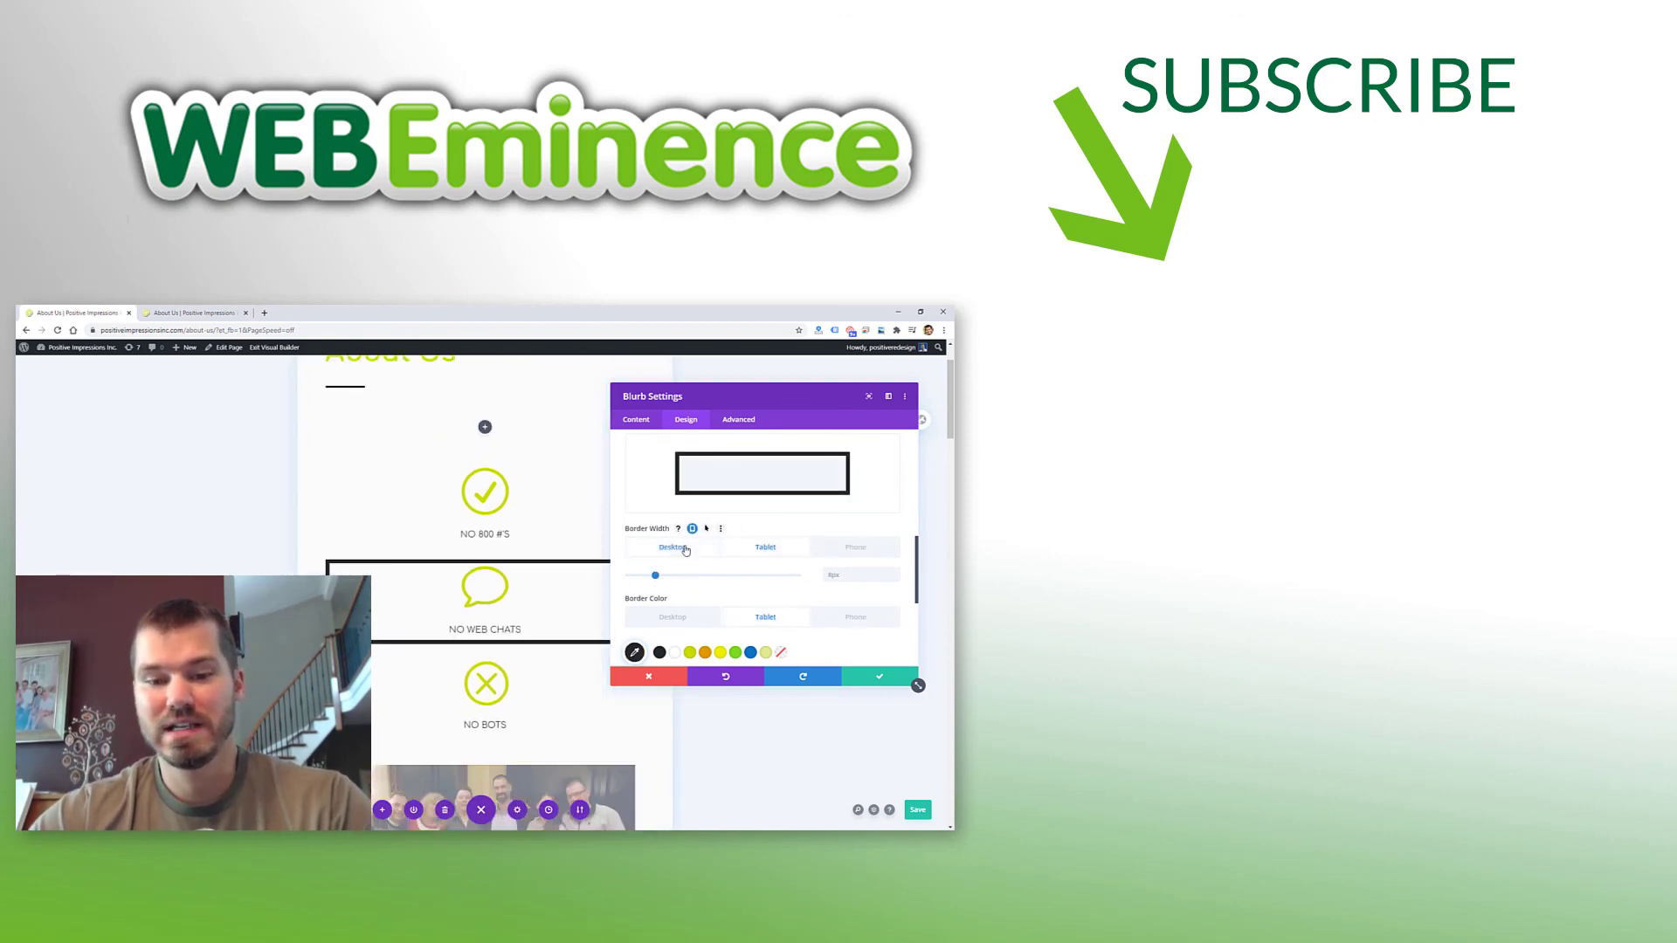
pyautogui.click(686, 549)
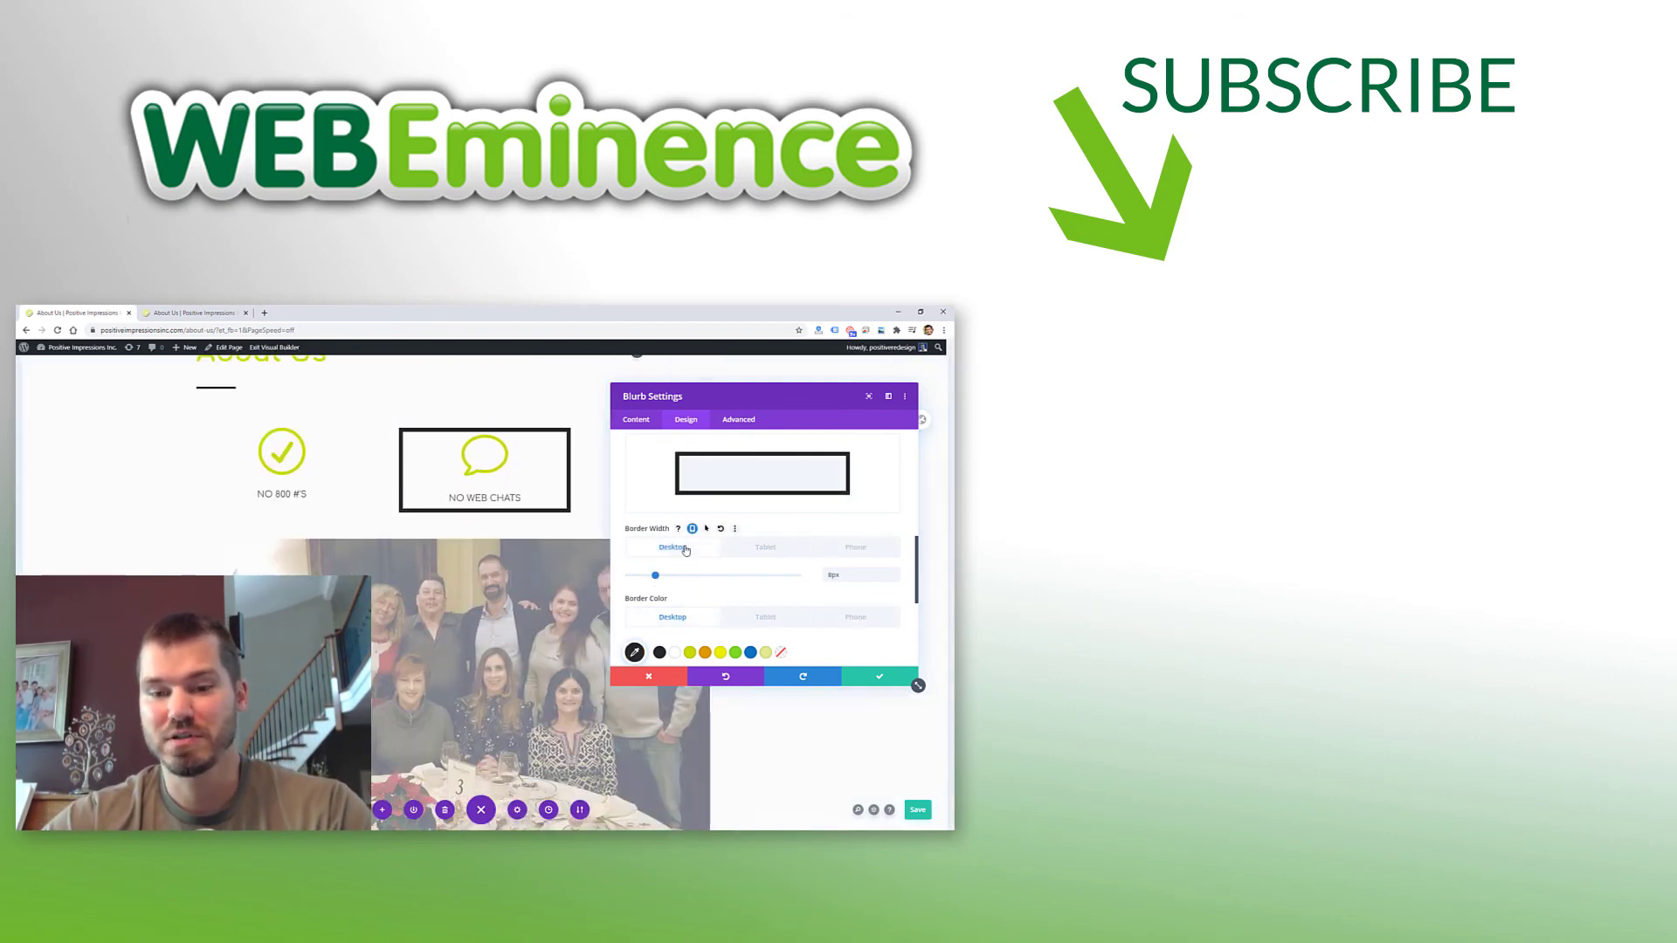
pyautogui.click(833, 548)
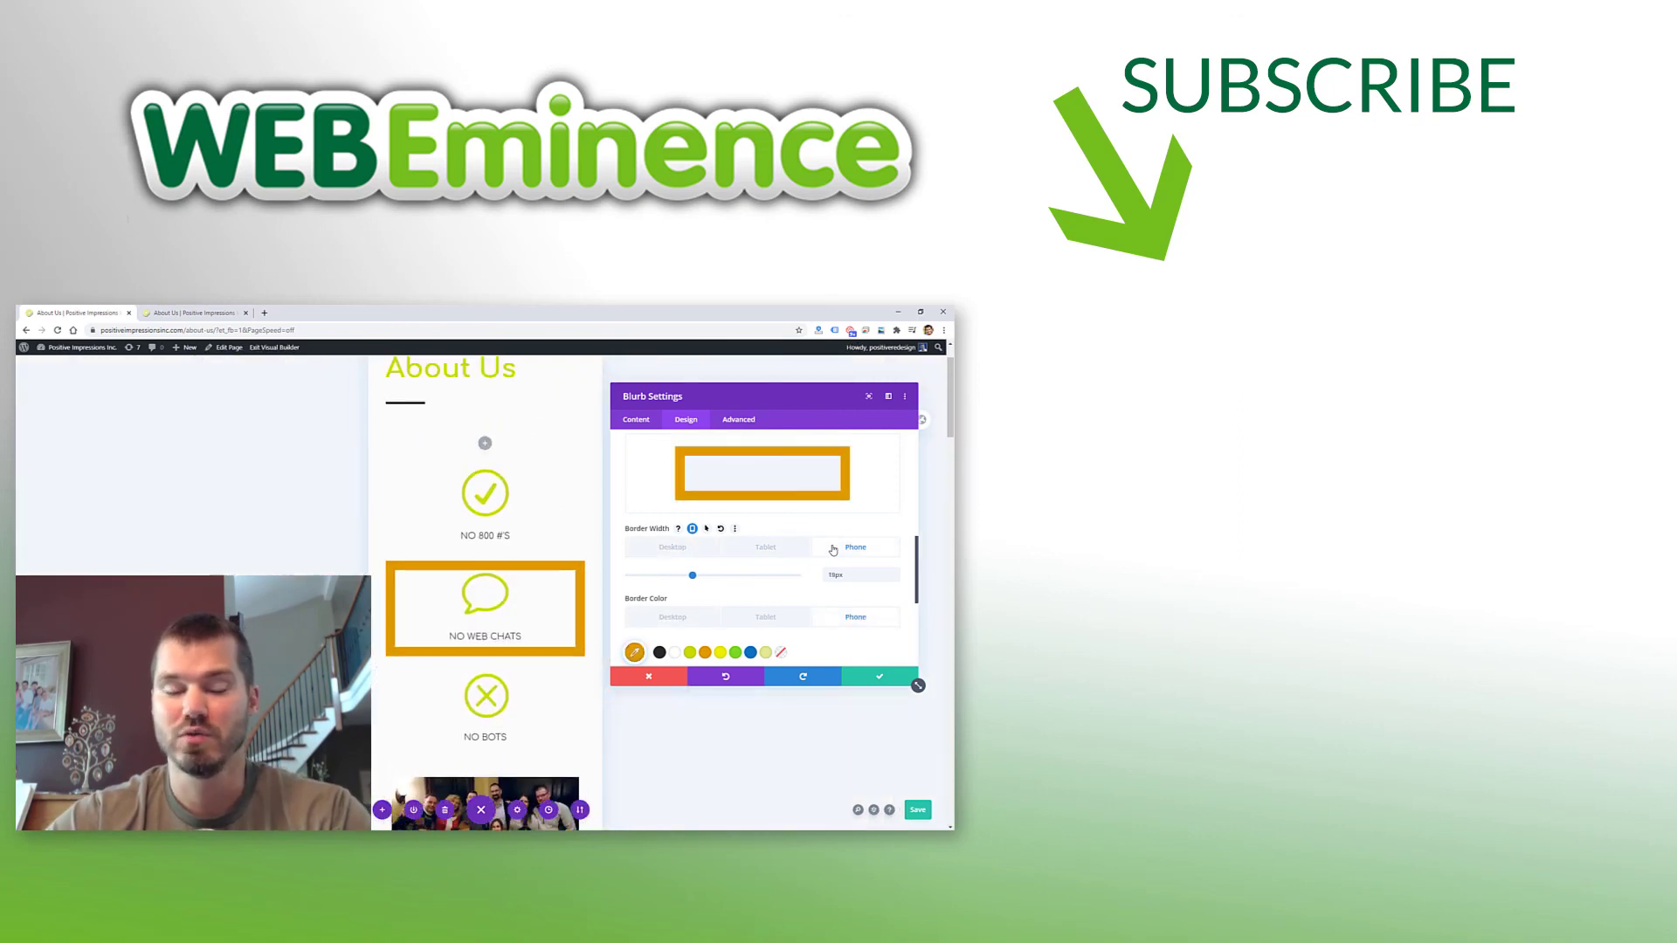